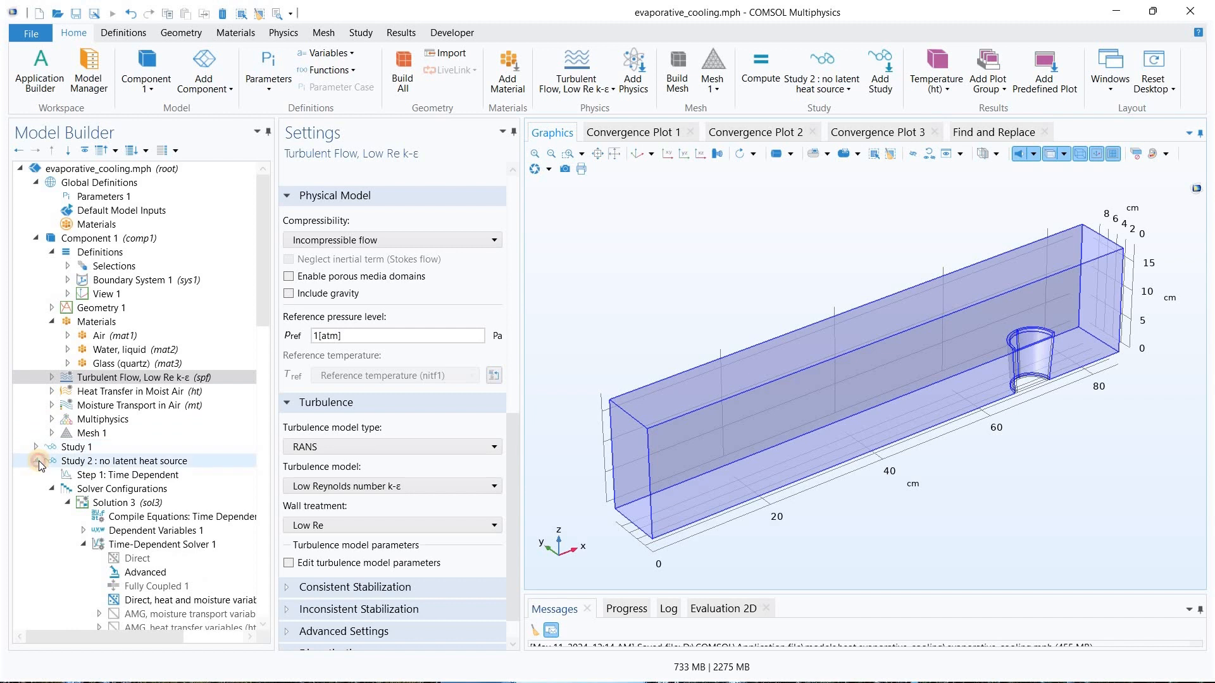
- Collapse the Study 2, Study 3 and Results branches in the evaporative_cooling.mph model tree
left_click(38, 475)
left_click(38, 475)
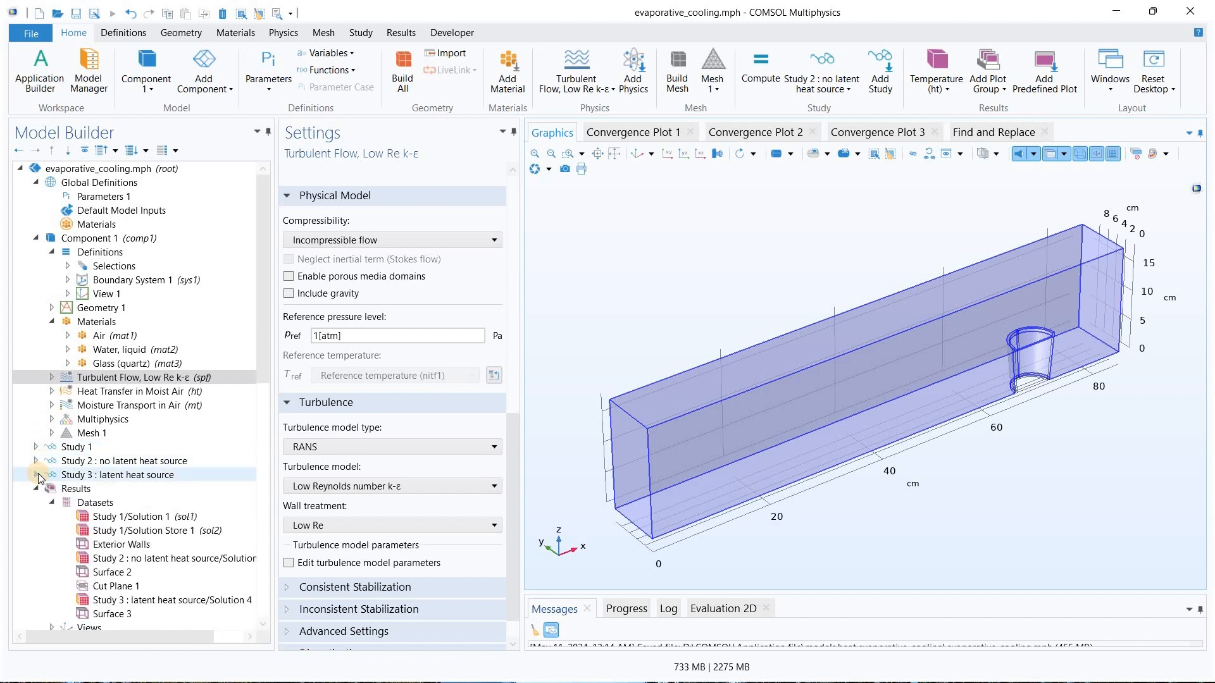
left_click(36, 486)
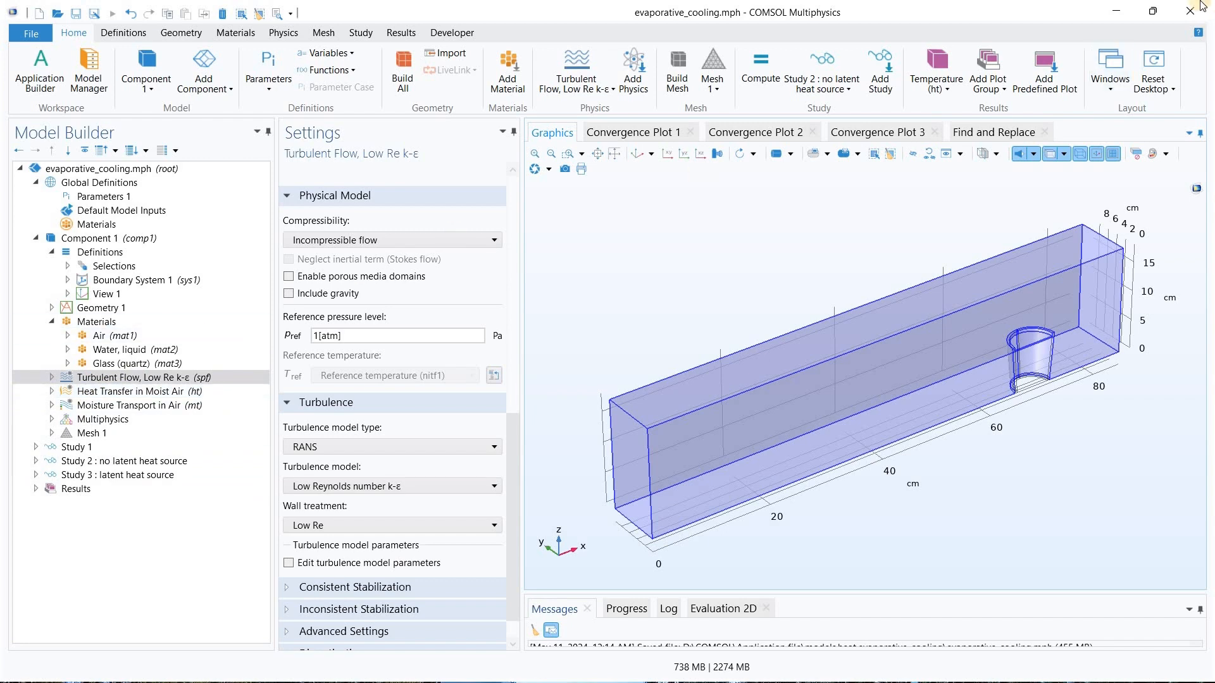
- Restore the evaporative_cooling.mph window from full screen and narrow it to less than half the screen width
left_click(1153, 12)
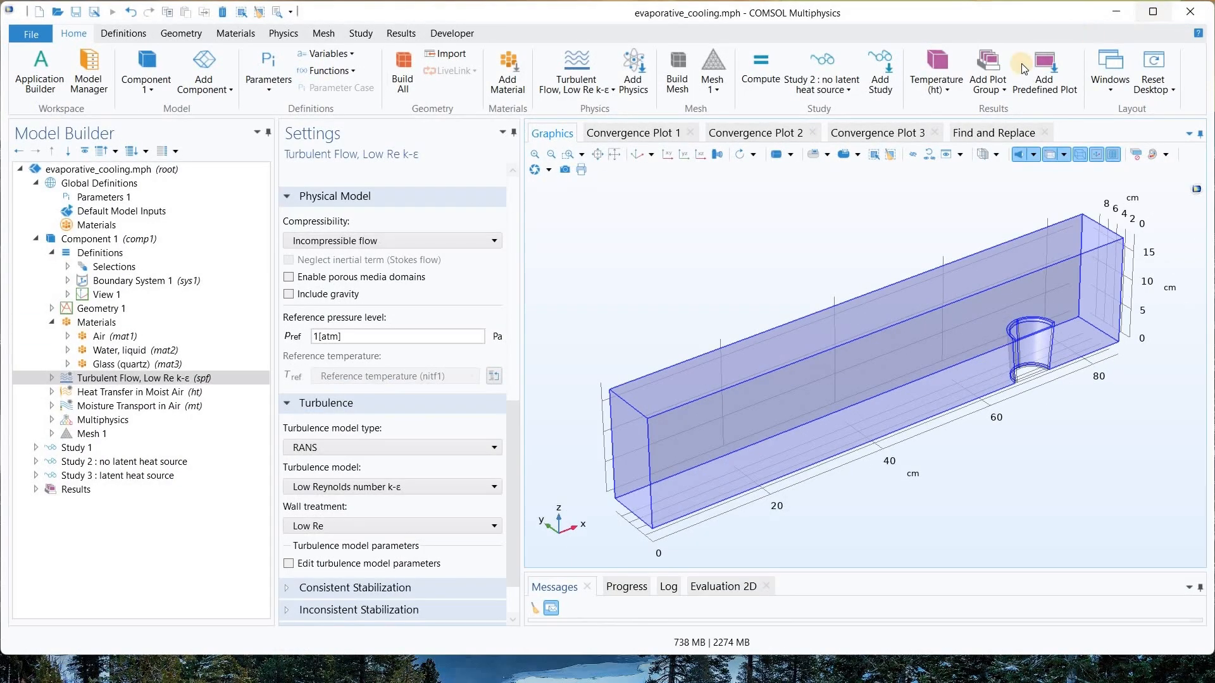
left_click(1155, 16)
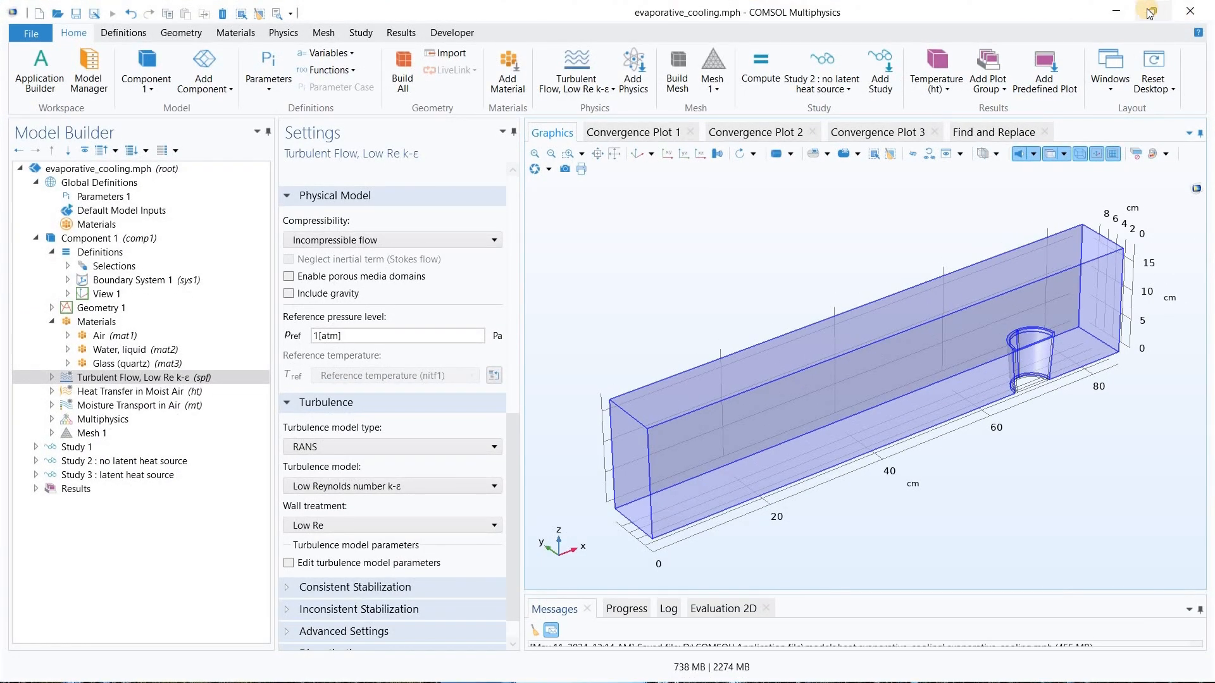
left_click(1149, 13)
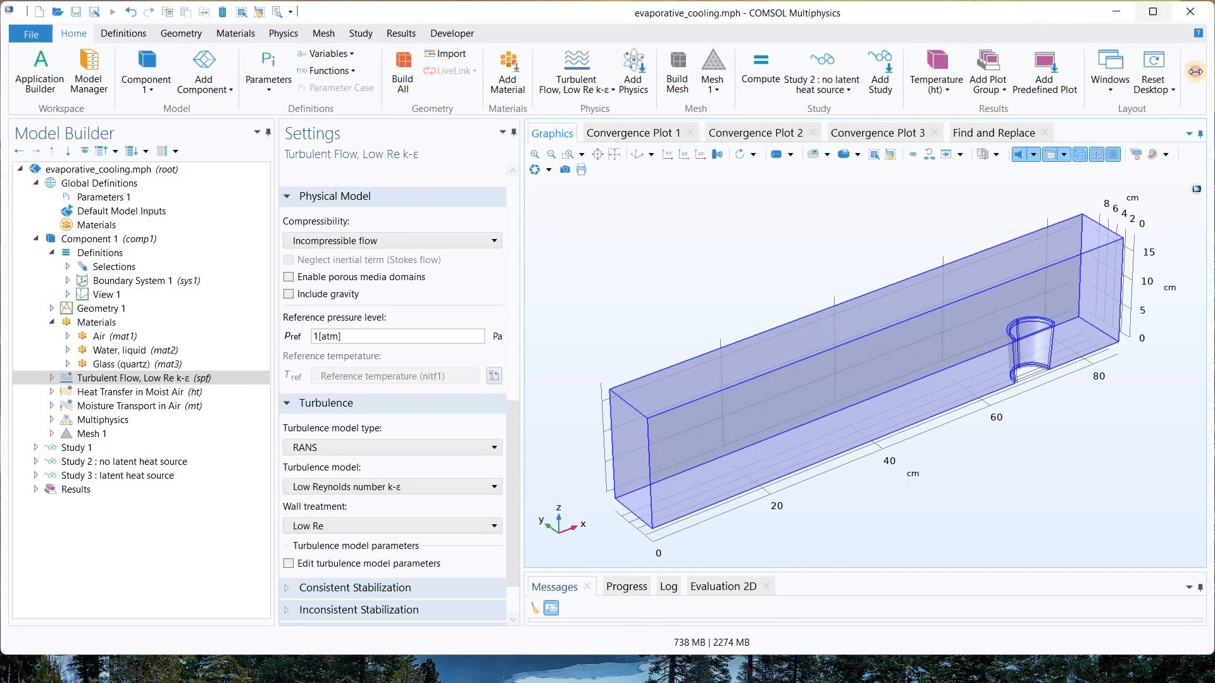
left_click_drag(1196, 72, 481, 75)
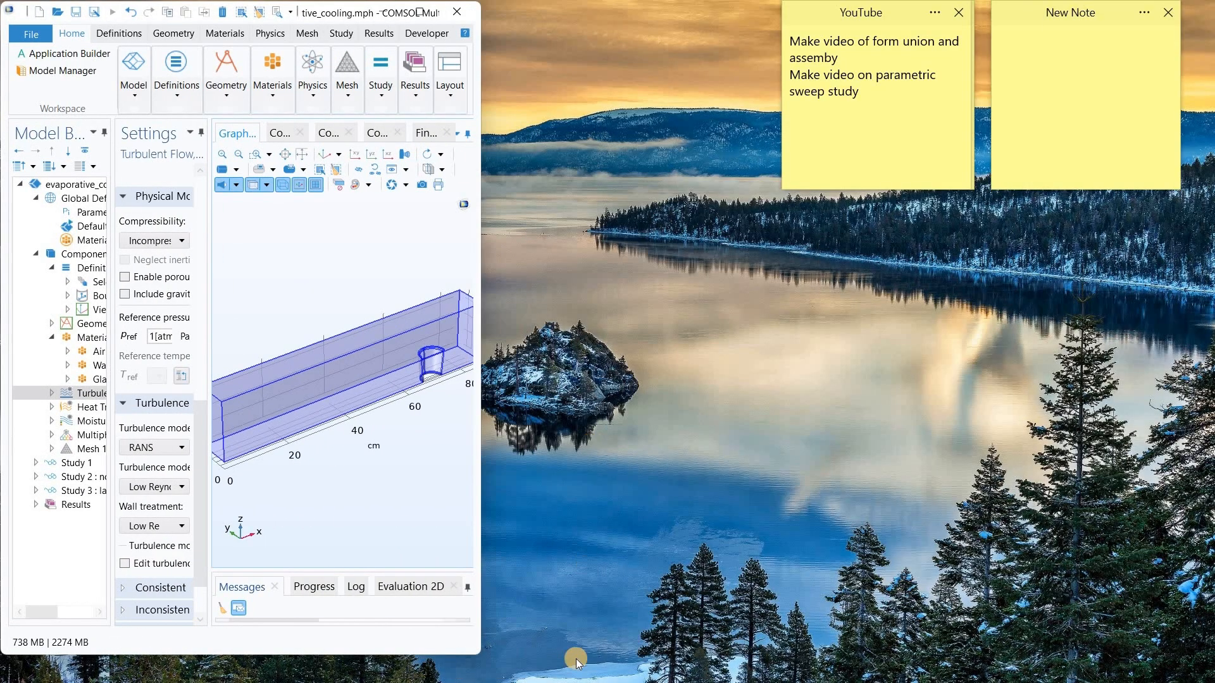
- Bring up the evaporative_cooling_geom_sequence (1).mph window and size it to sit beside the reference model
mouse_move(384, 670)
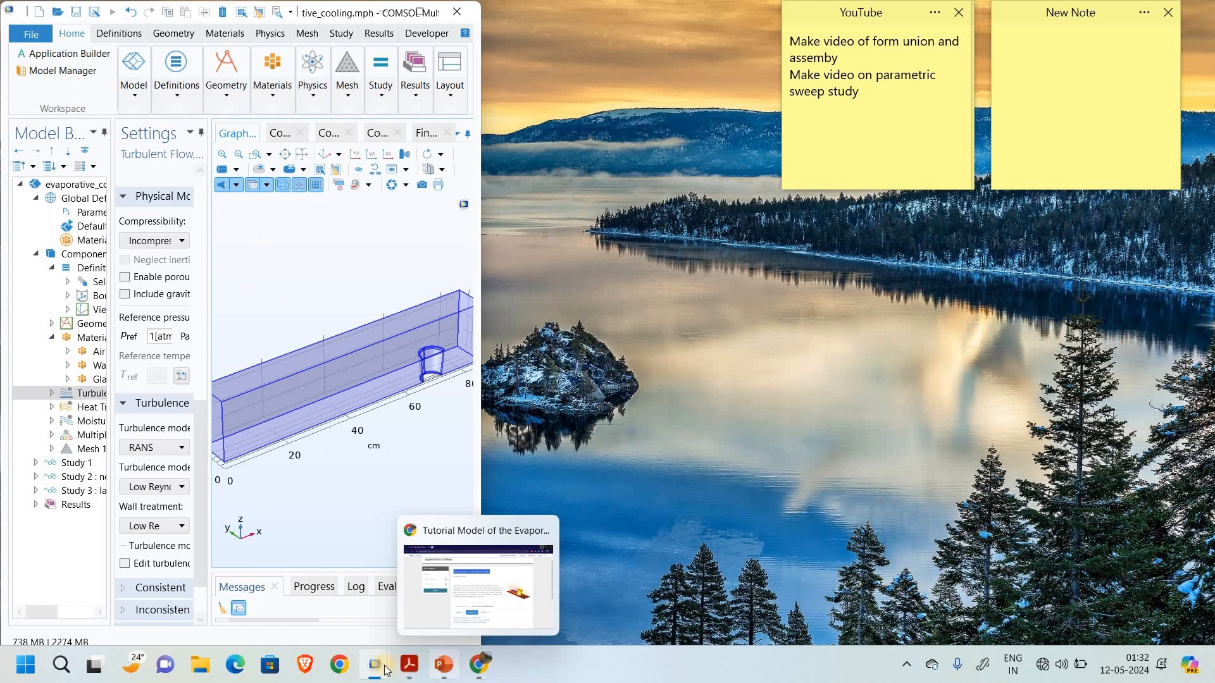
left_click(408, 556)
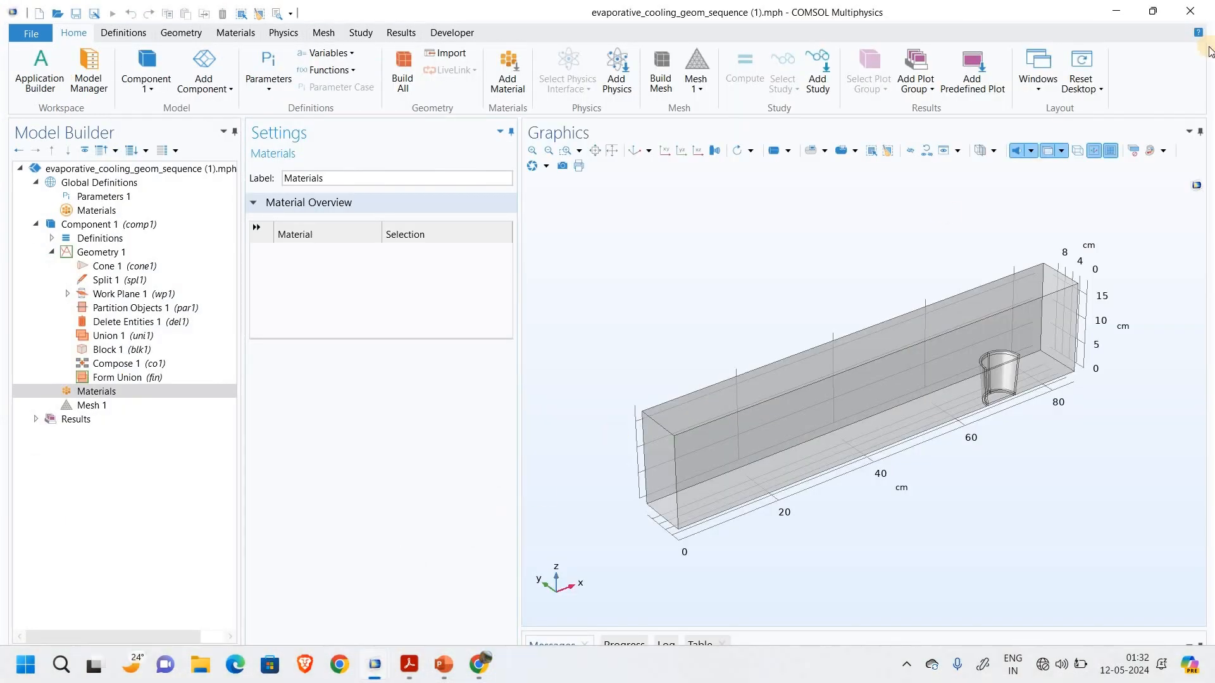
left_click(1153, 10)
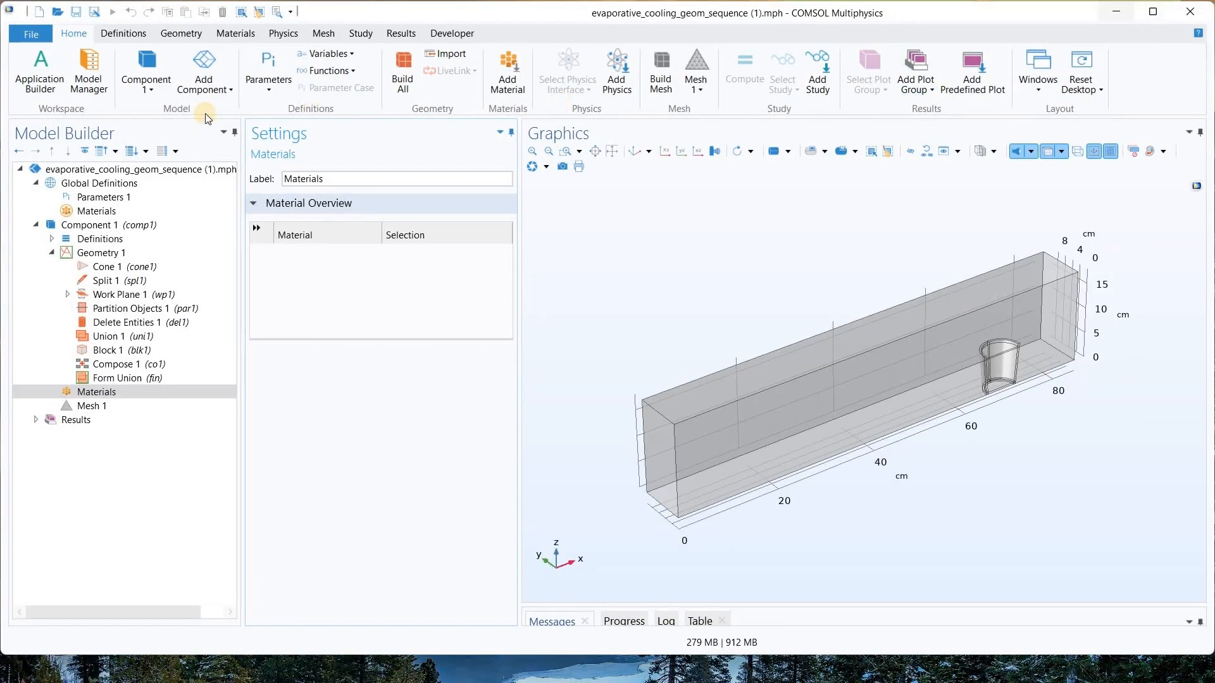
left_click_drag(201, 183, 436, 184)
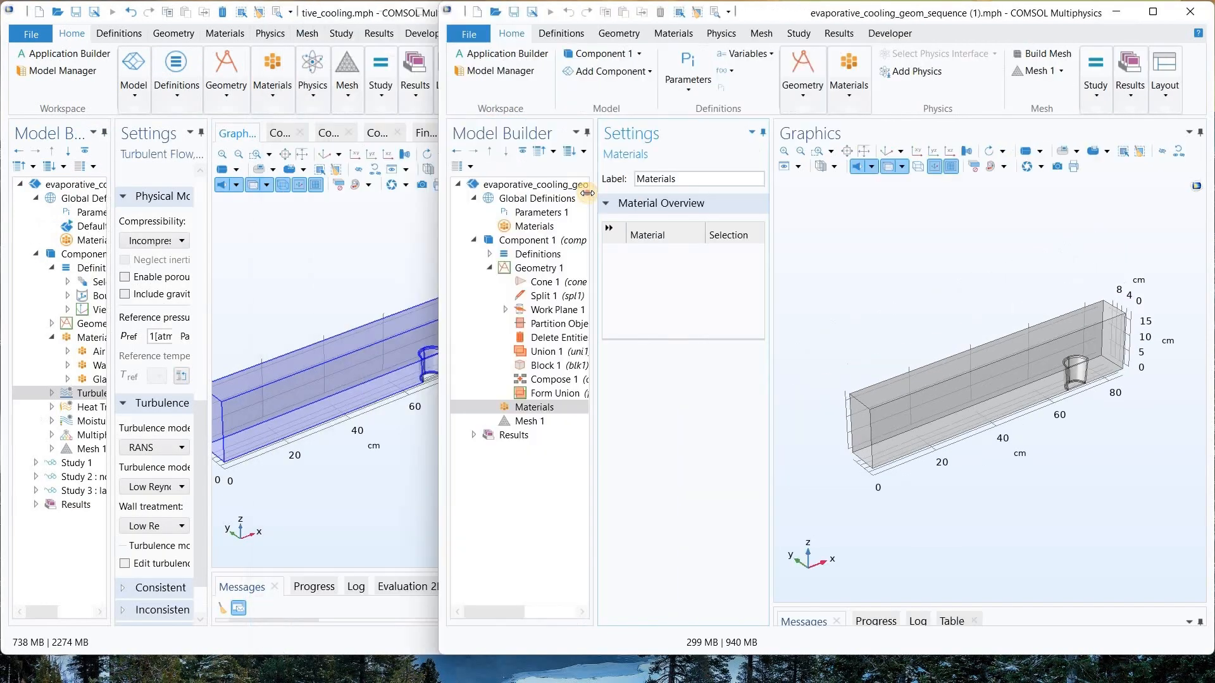
left_click_drag(830, 9, 810, 11)
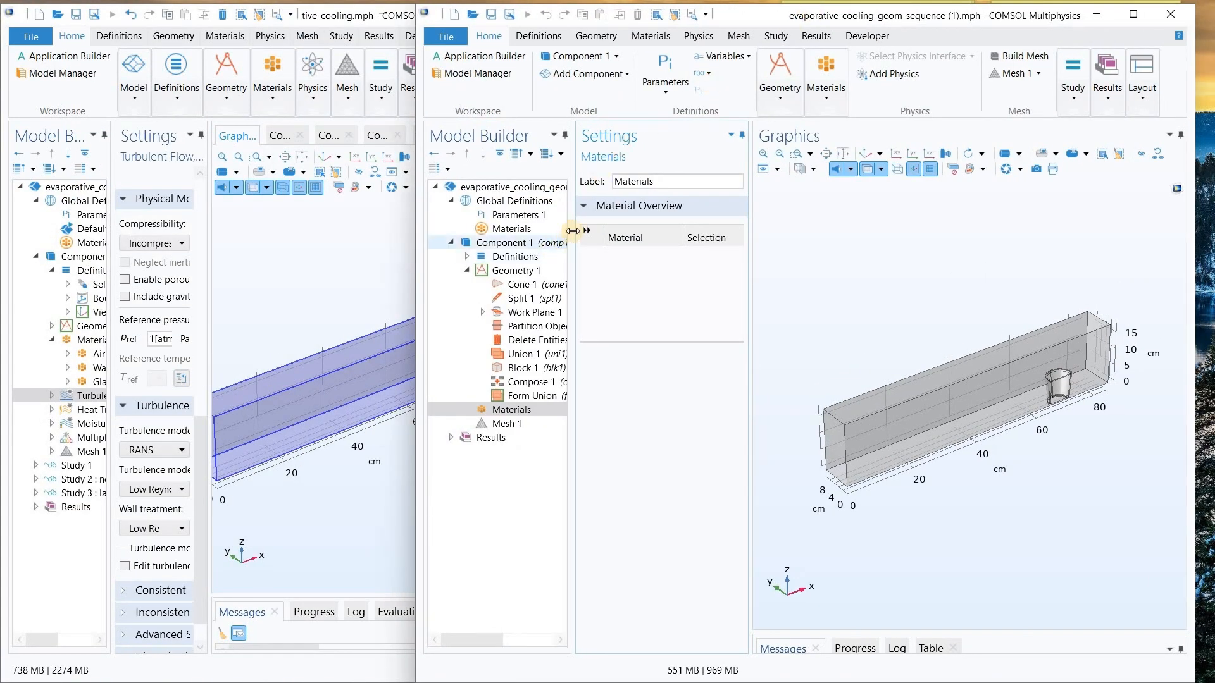
- Widen the Model Builder and Settings areas in both model windows so the node names are readable
left_click_drag(769, 214, 813, 214)
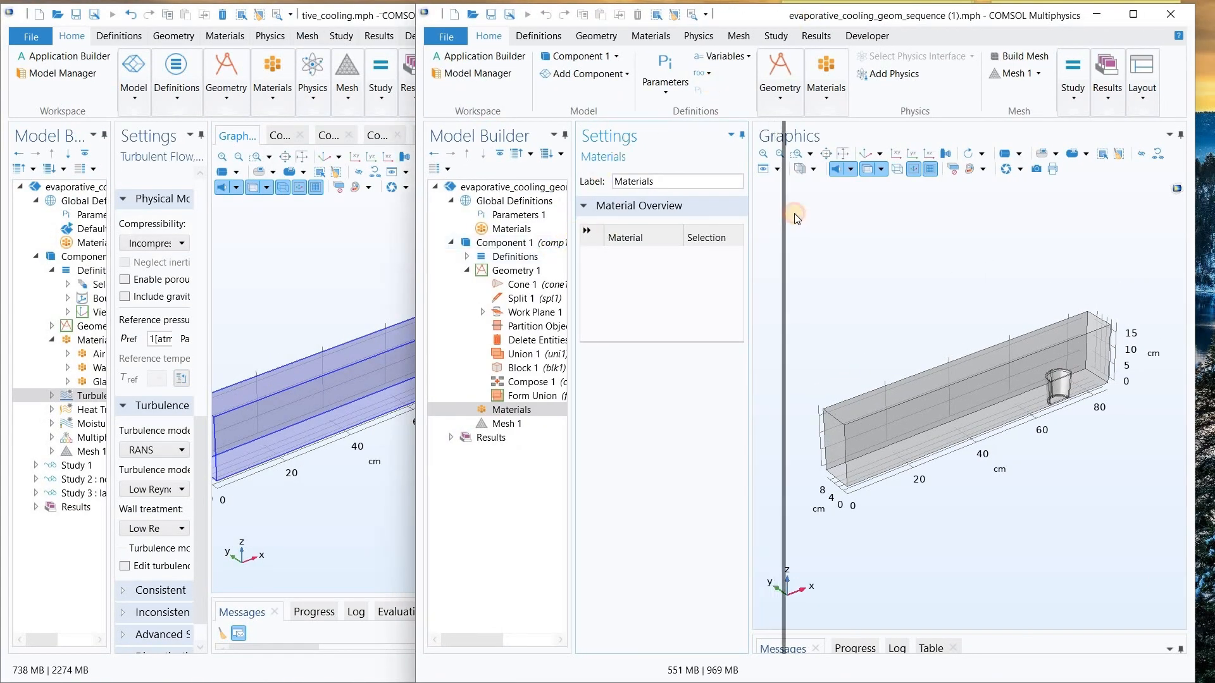
left_click_drag(627, 270, 632, 270)
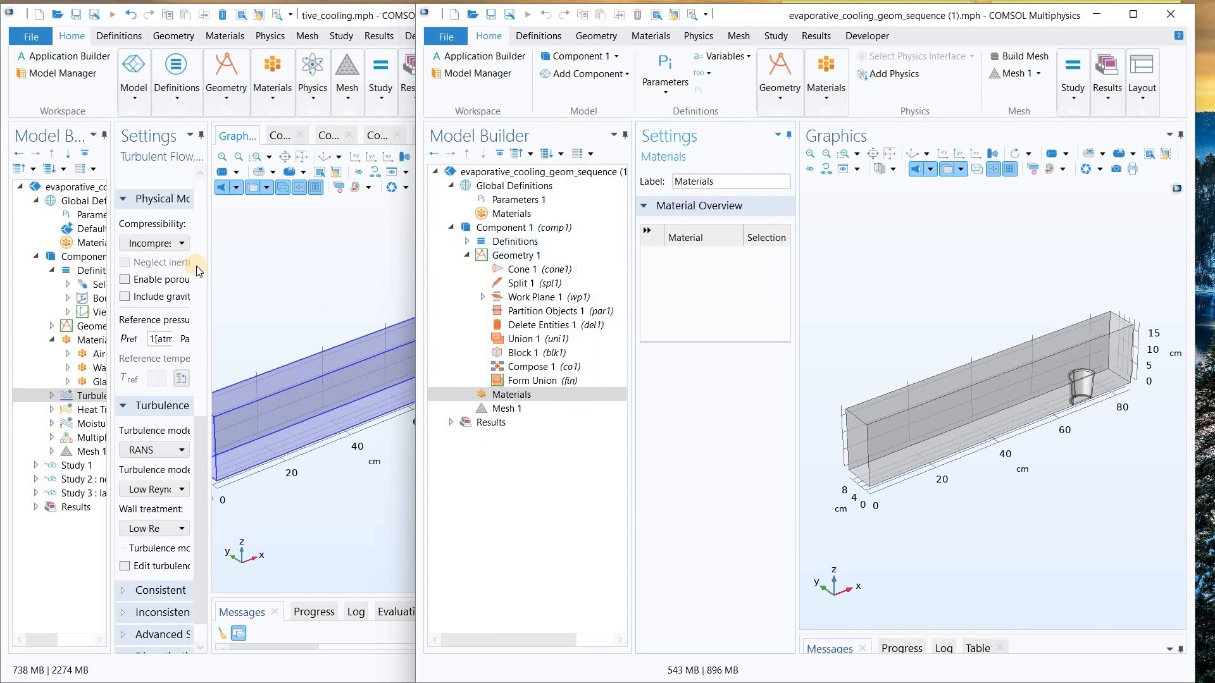
left_click_drag(208, 258, 279, 262)
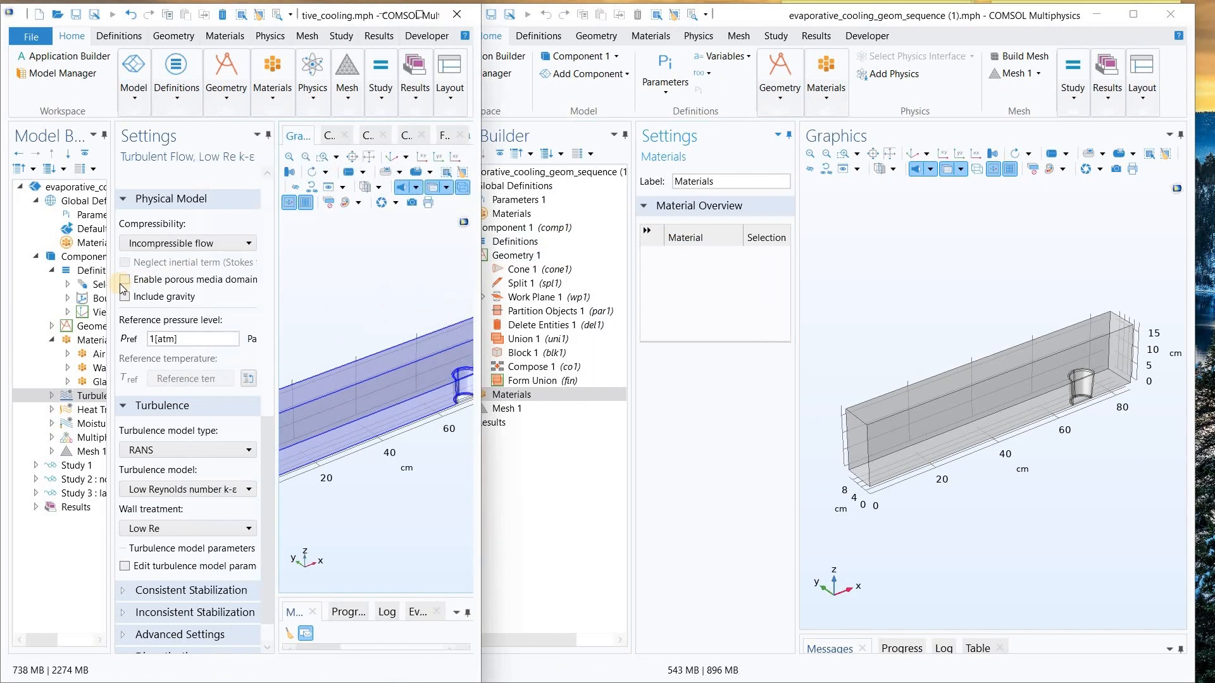
left_click_drag(111, 288, 194, 284)
- Search the material library for Air and add the built-in Air material to the component of the geometry sequence model
left_click(642, 222)
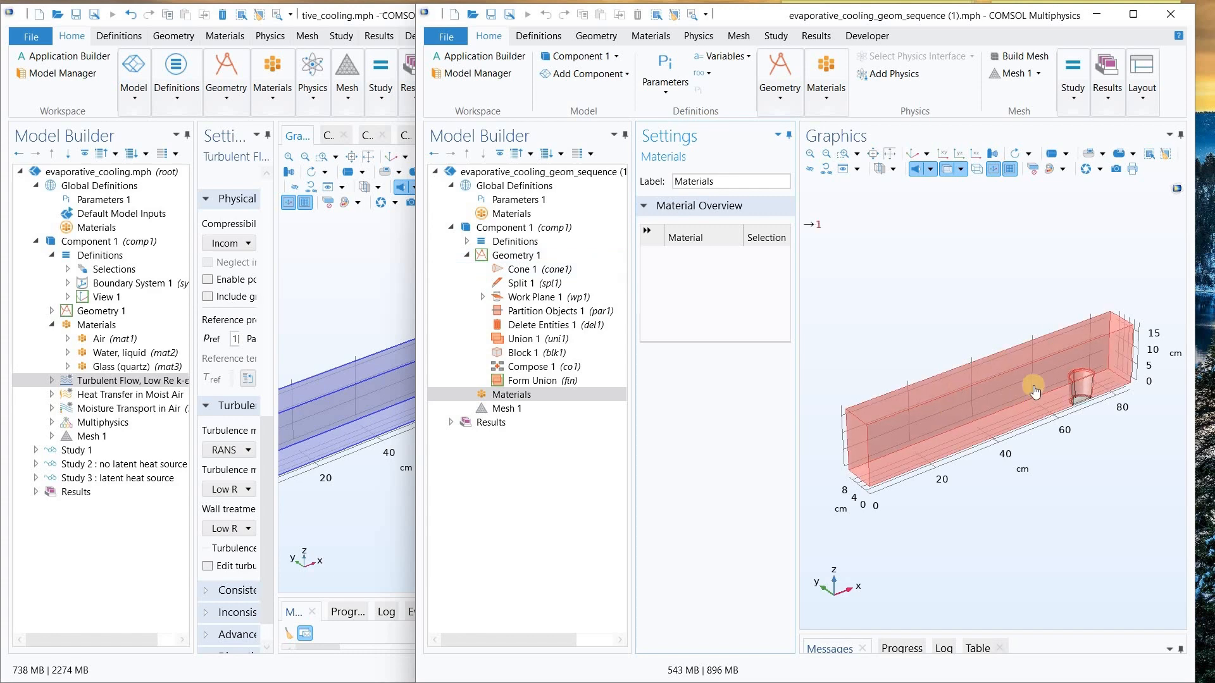
left_click(545, 394)
right_click(546, 395)
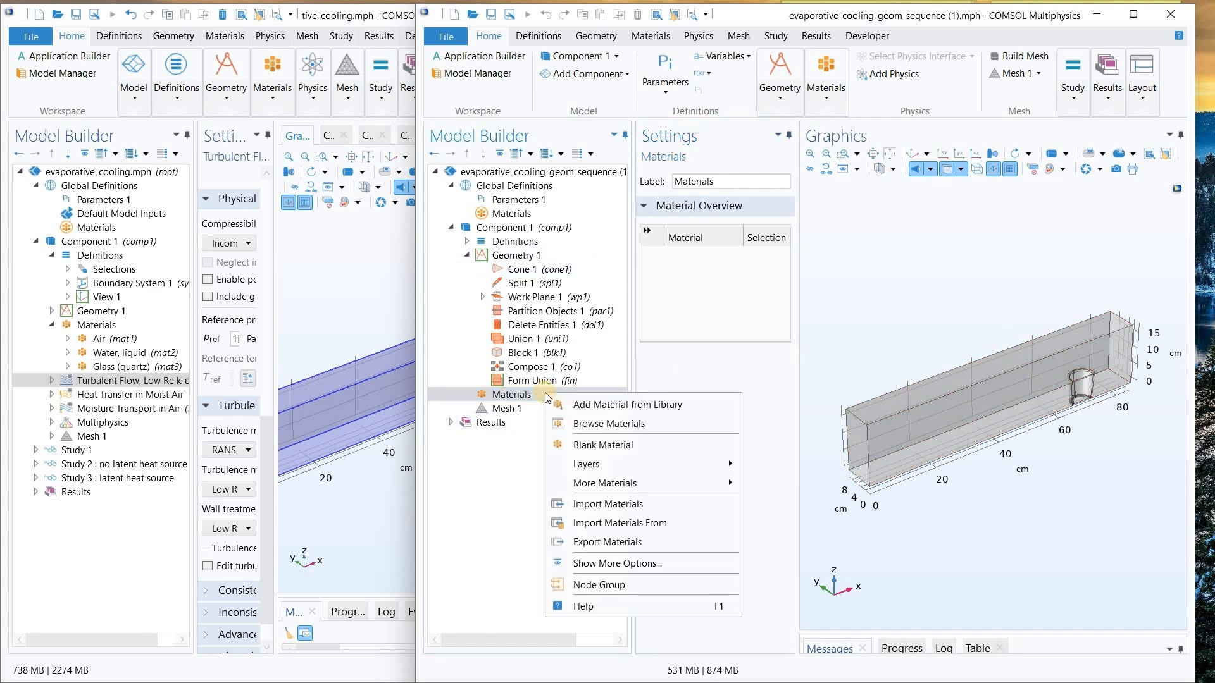
left_click(652, 405)
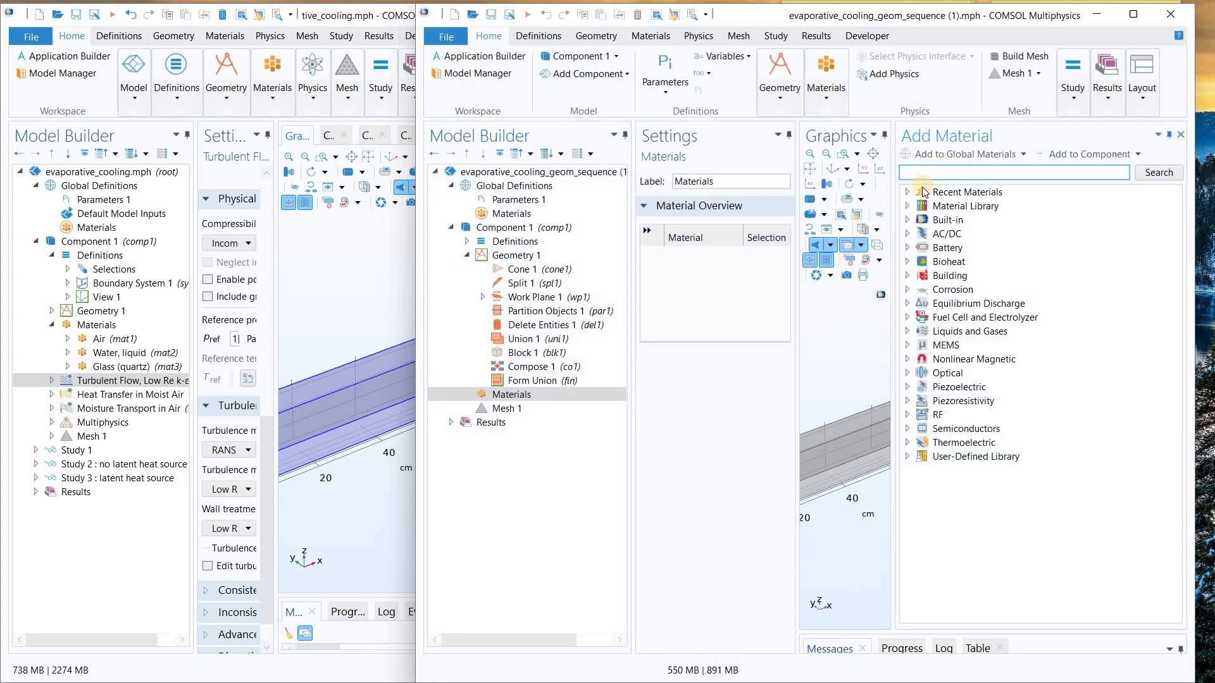
left_click(910, 191)
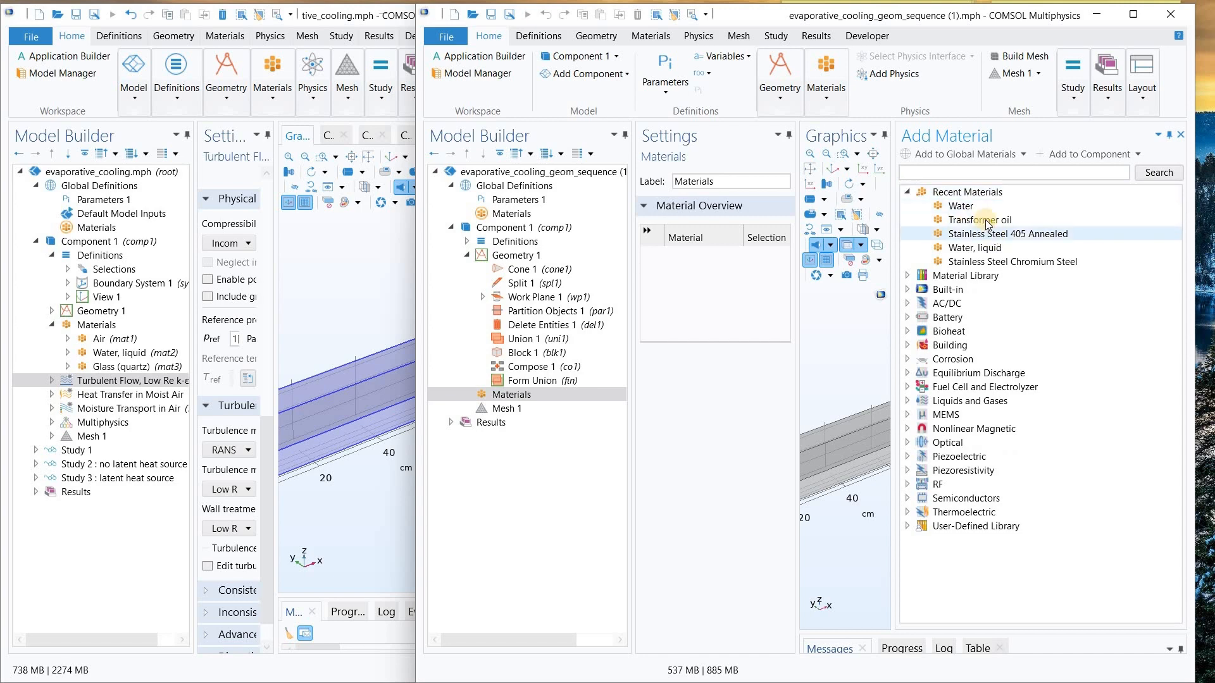
left_click(908, 192)
left_click(915, 173)
type("Air")
key("Return")
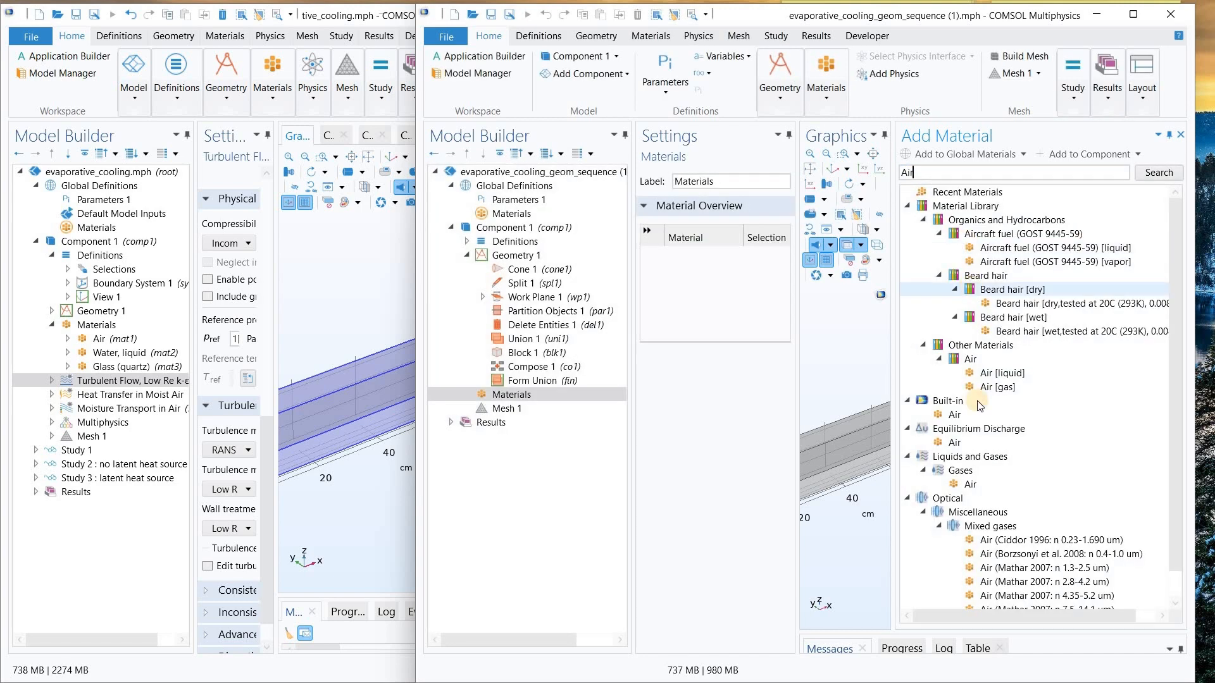
left_click(1041, 158)
- Search the material library for water and add the built-in Water, liquid material to the component
double_click(910, 172)
type("water")
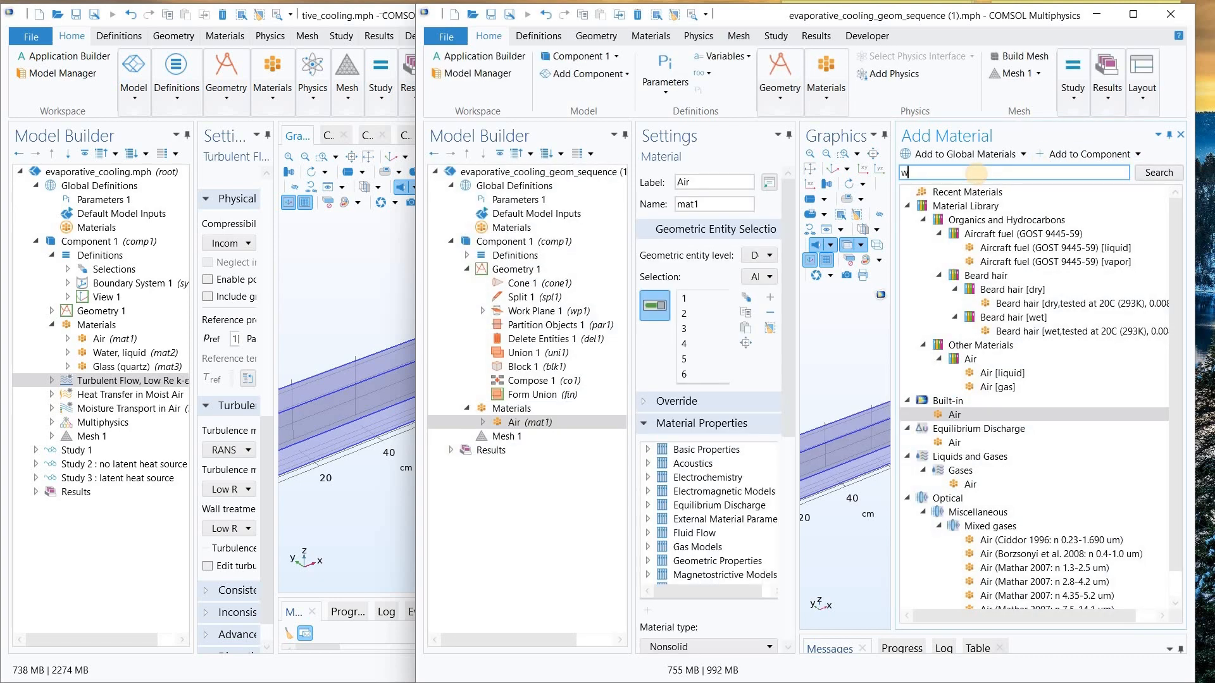
key("Return")
scroll(1016, 374, "down", 10)
left_click(972, 414)
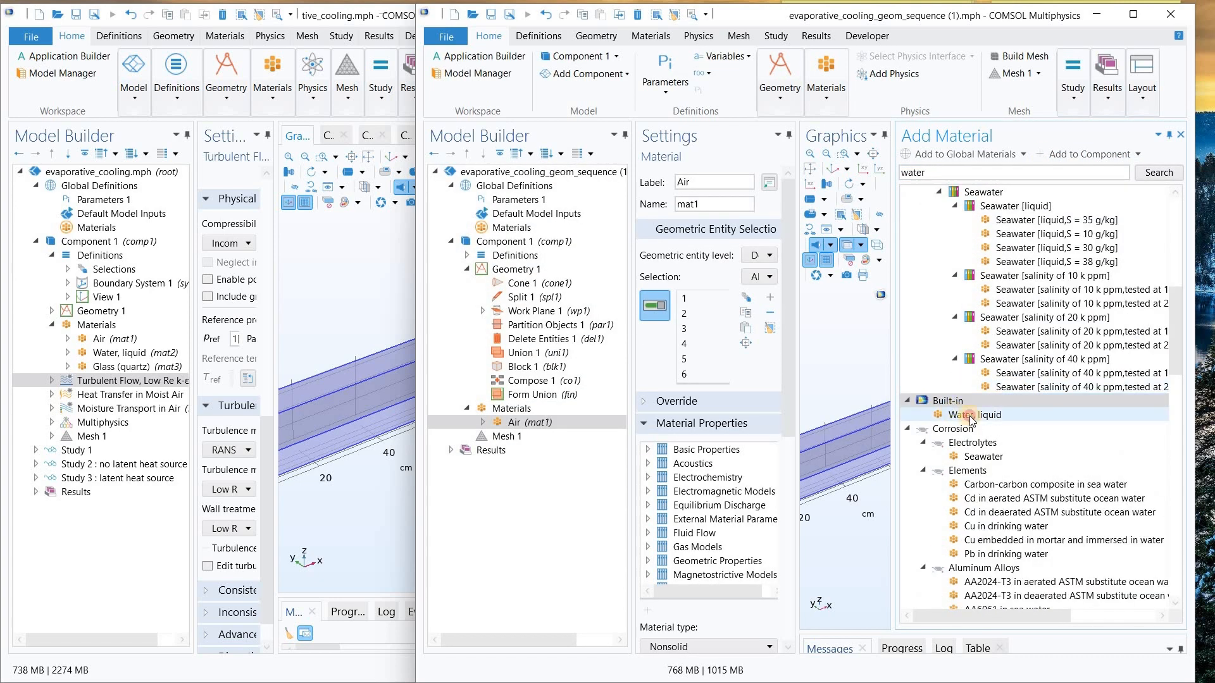
left_click(1070, 155)
- Search the library for glass, add the built-in Glass (quartz) material to the component, and close the material library
type("glass")
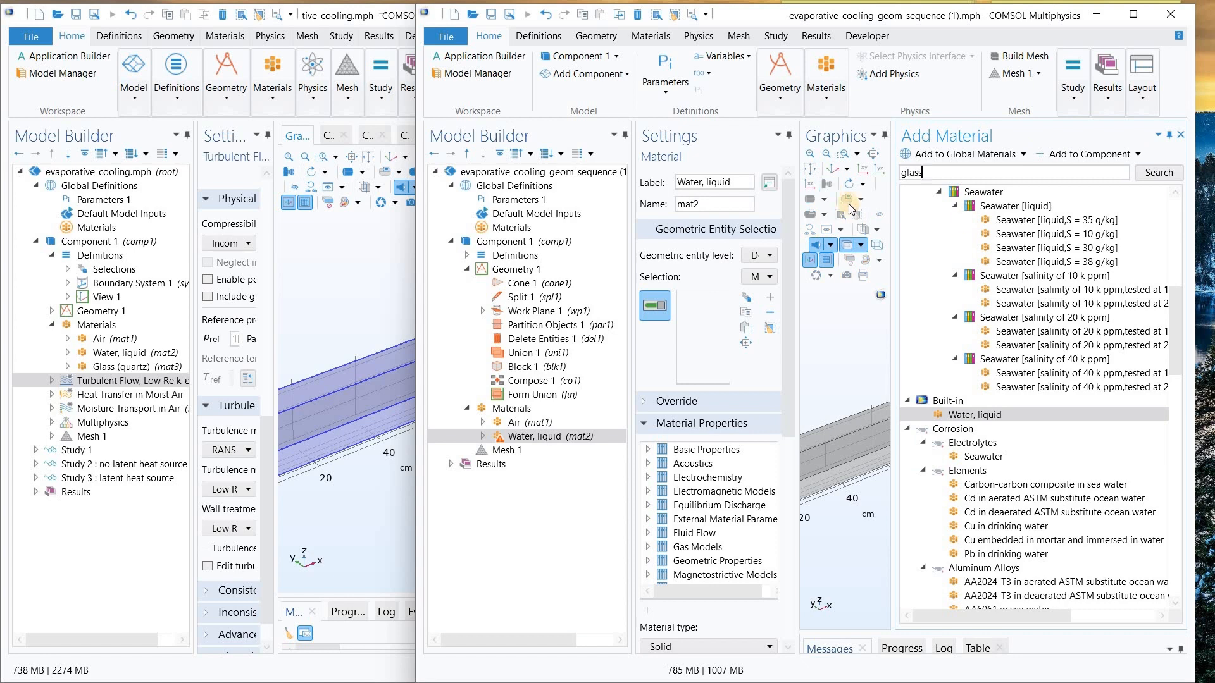
key("Return")
left_click_drag(1177, 417, 1179, 570)
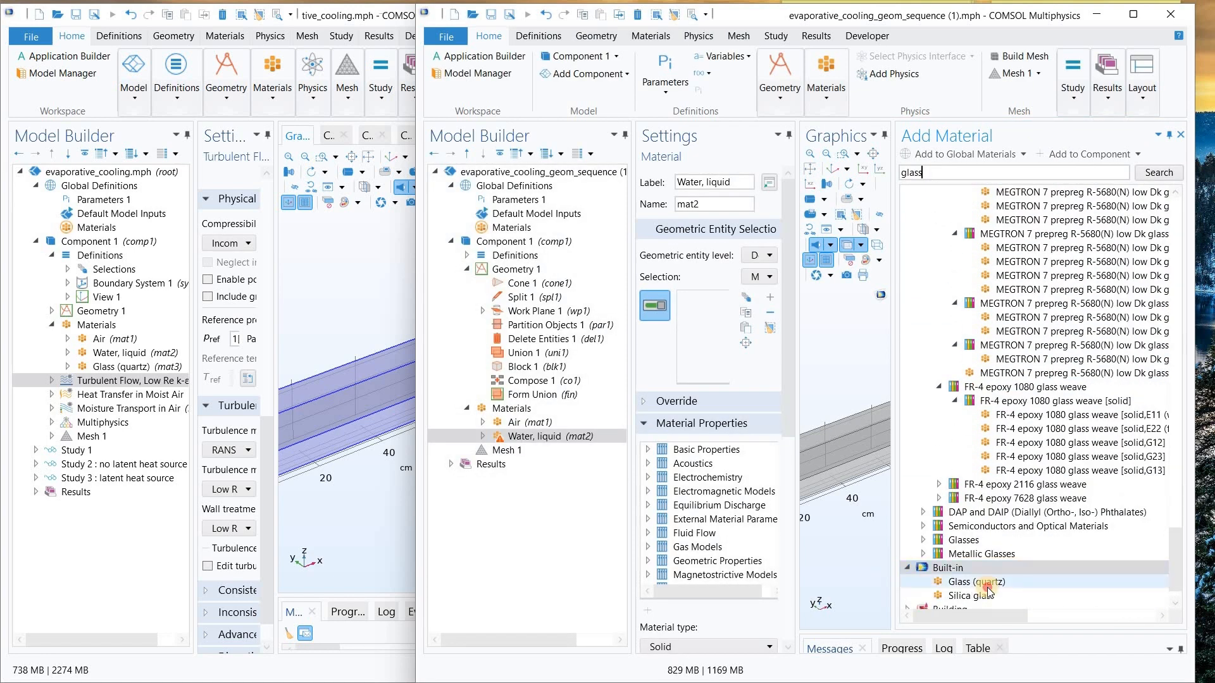
left_click(978, 581)
left_click(1084, 155)
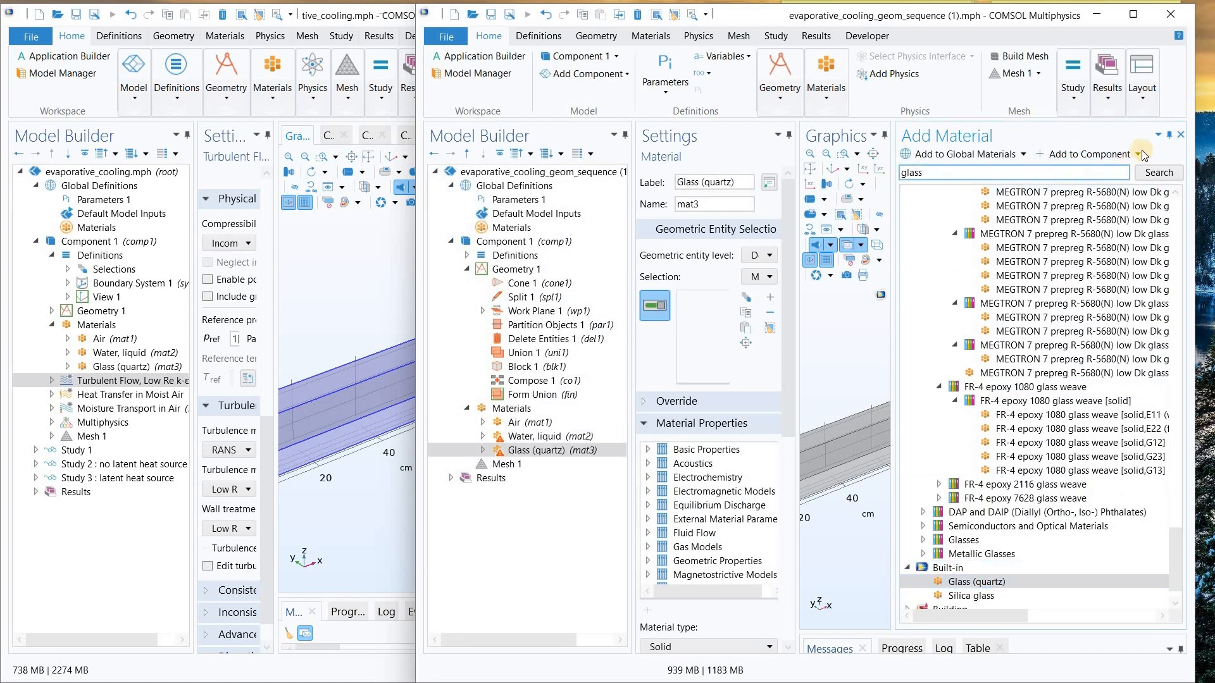
left_click(1181, 135)
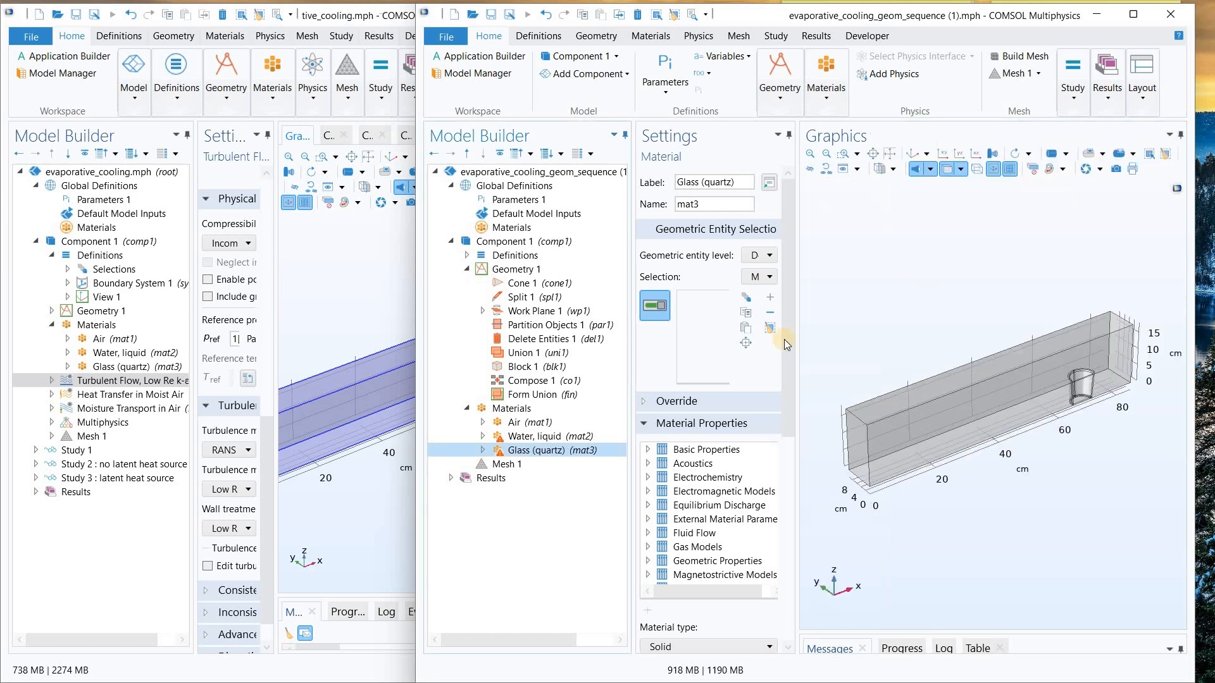
- Assign the Air material to only domain 1, the channel block, and save that domain as a selection named Air
left_click(545, 422)
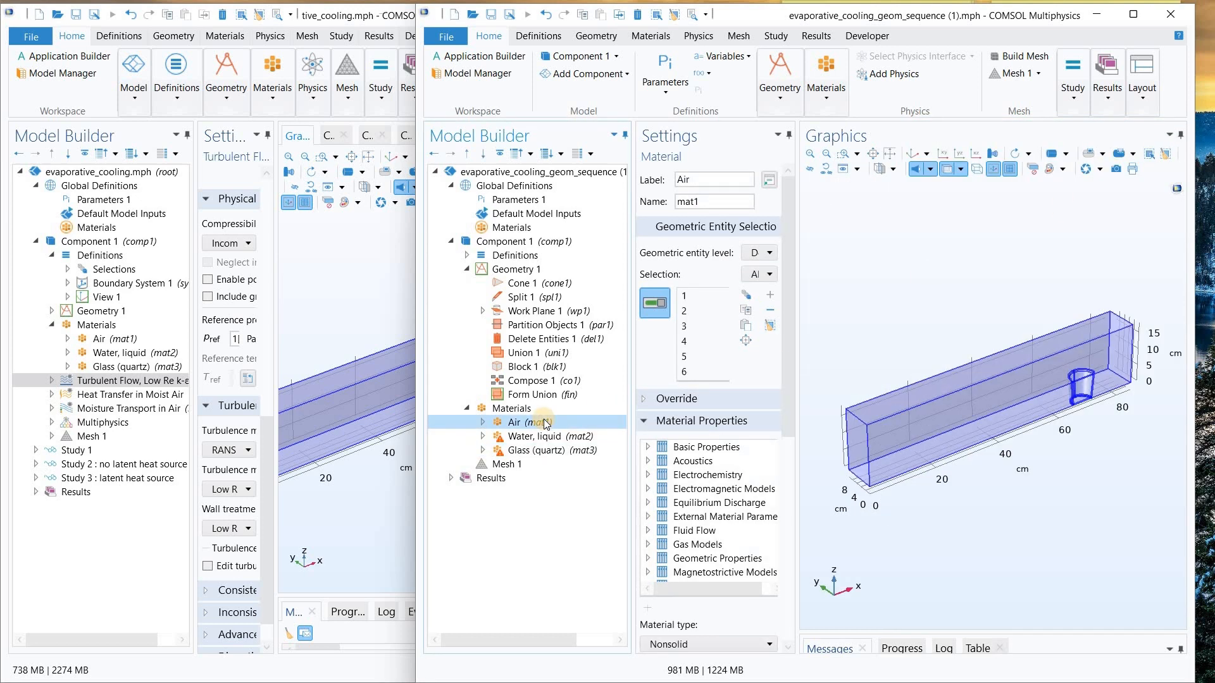
left_click(769, 325)
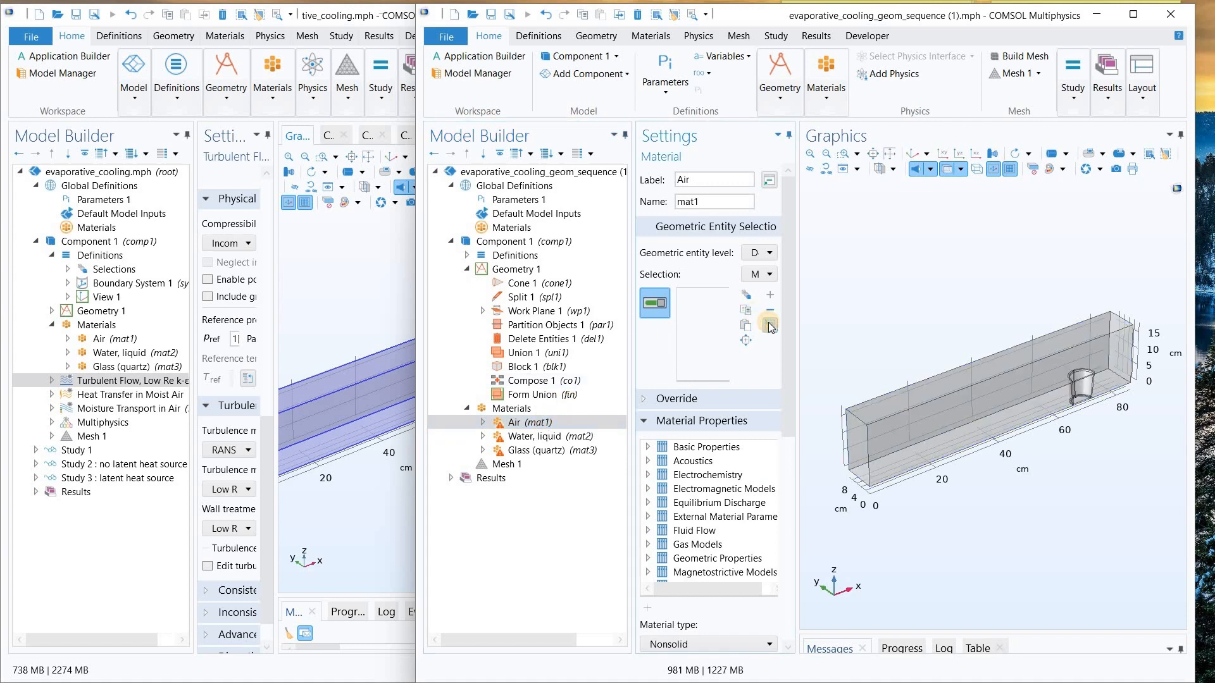
left_click(970, 411)
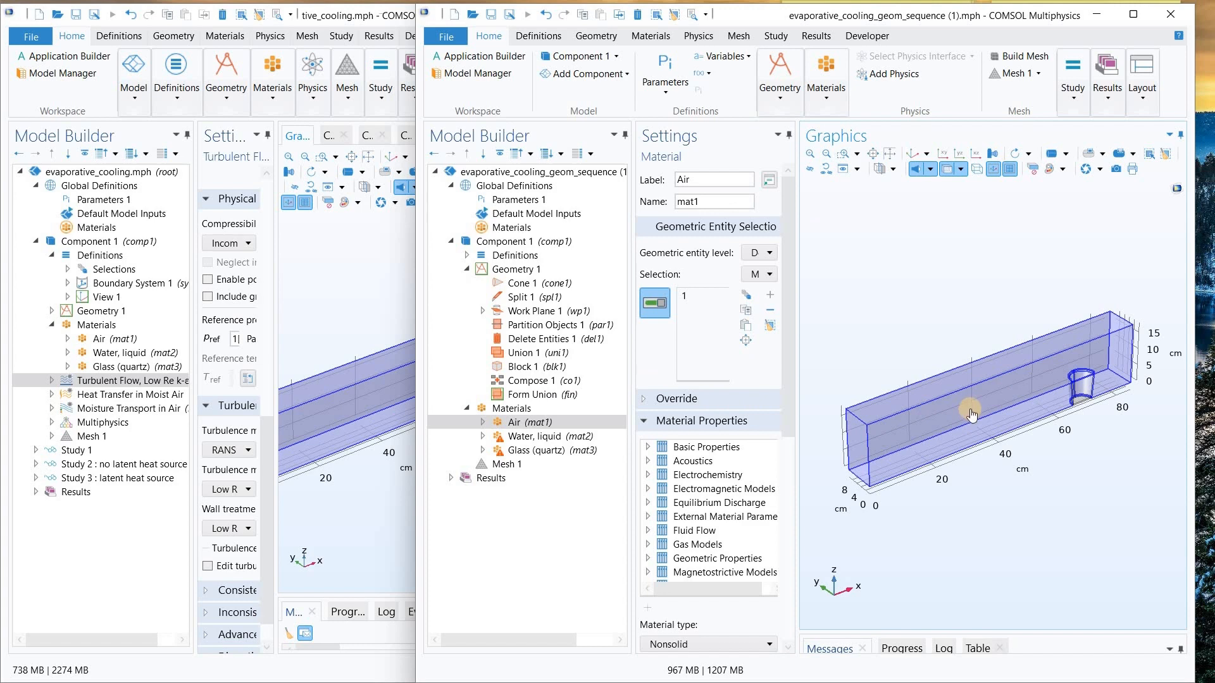
left_click(744, 296)
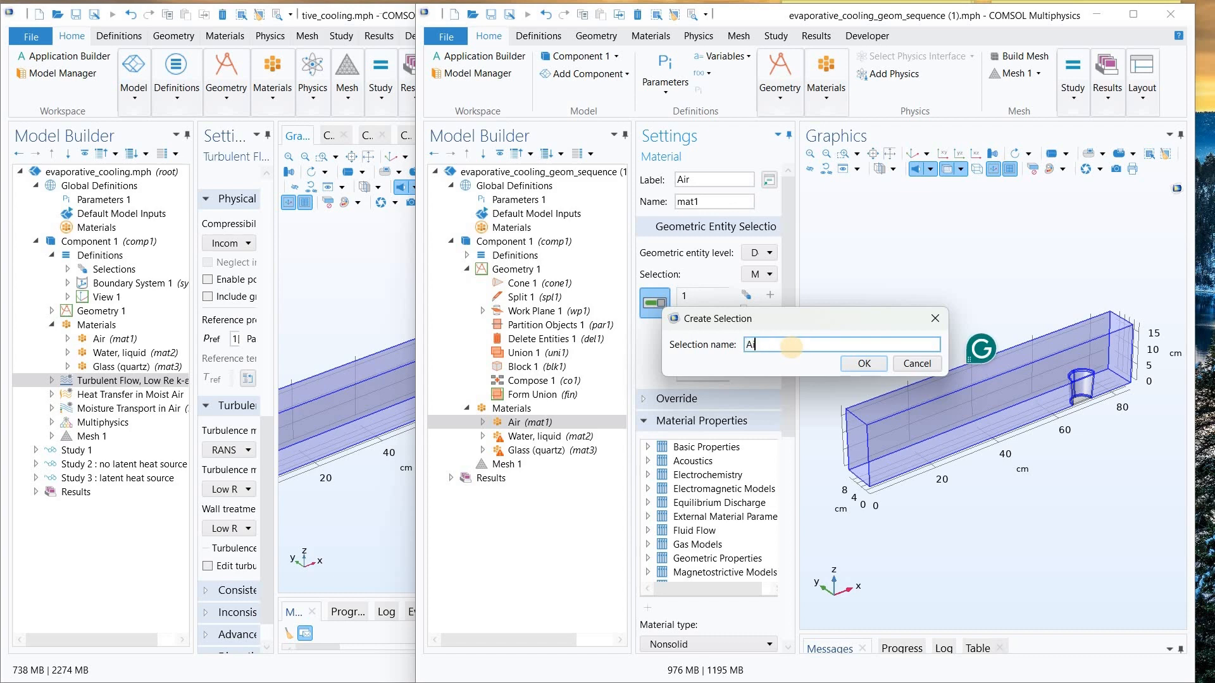
left_click(863, 363)
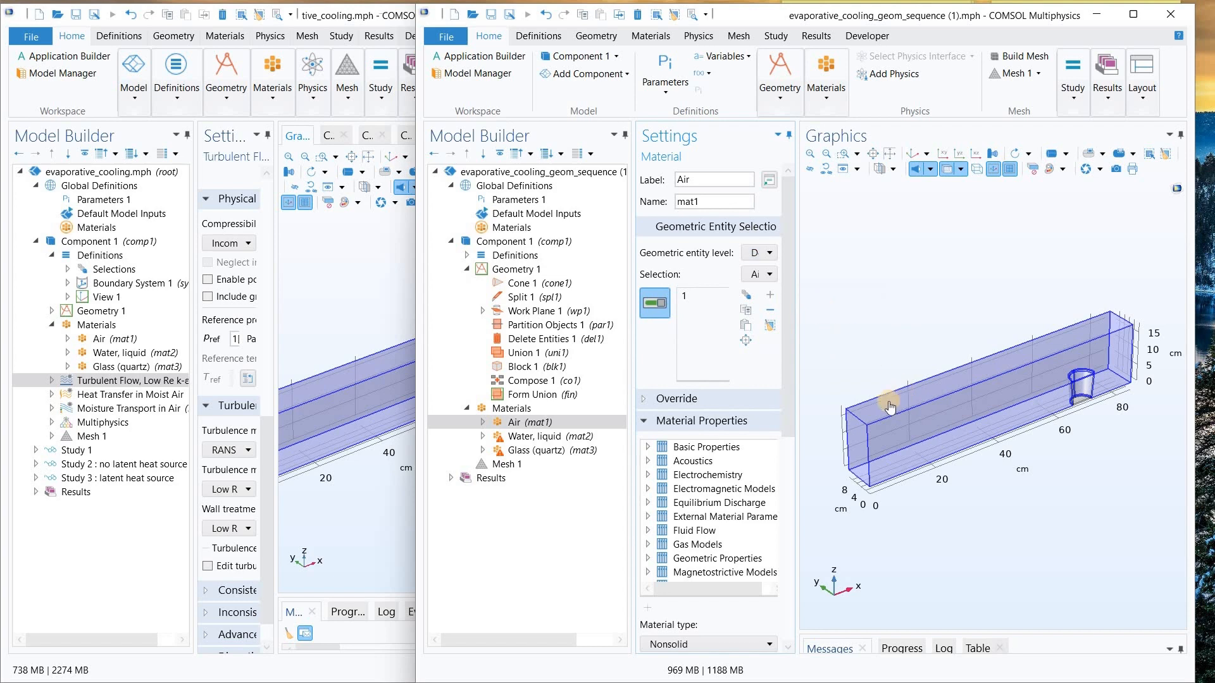
- Assign the Water, liquid material to domain 3 inside the beaker and save it as a selection named water
left_click(557, 438)
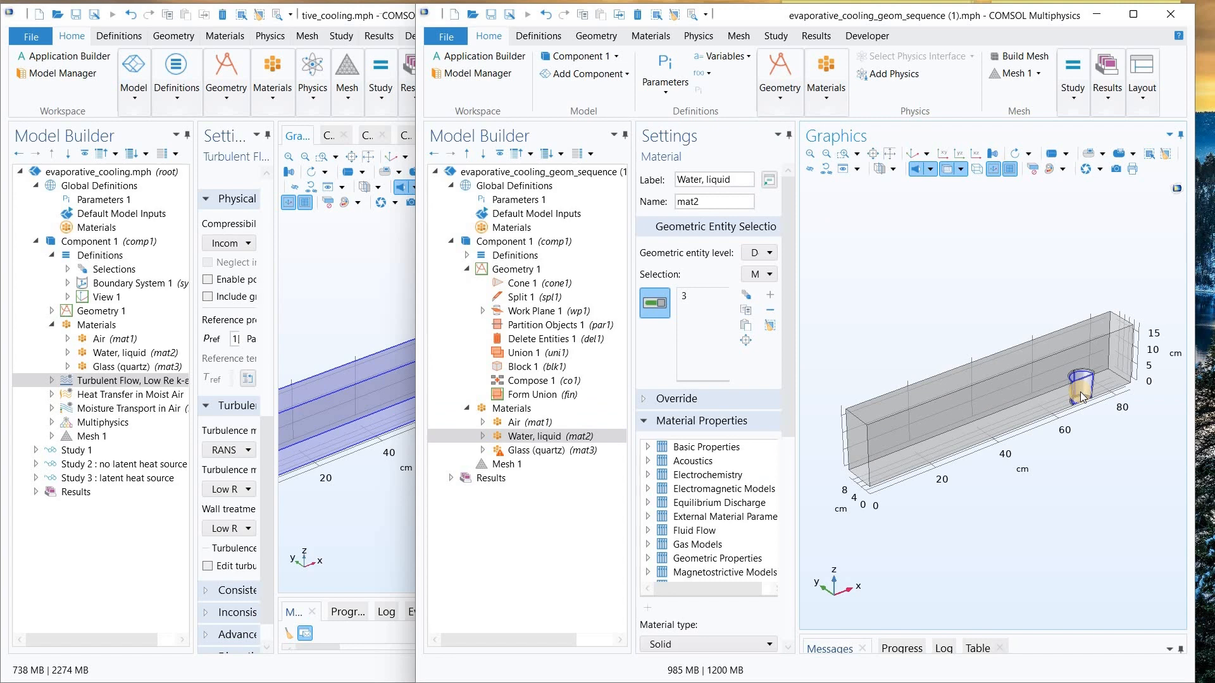
left_click(746, 296)
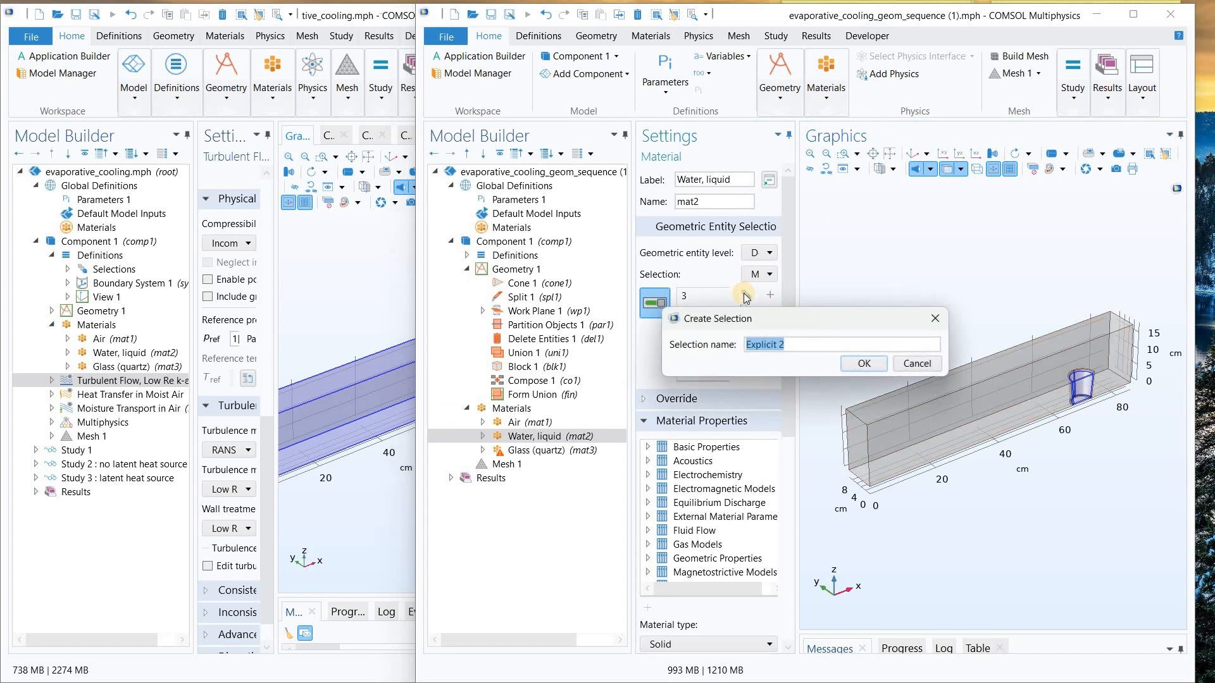
type("water")
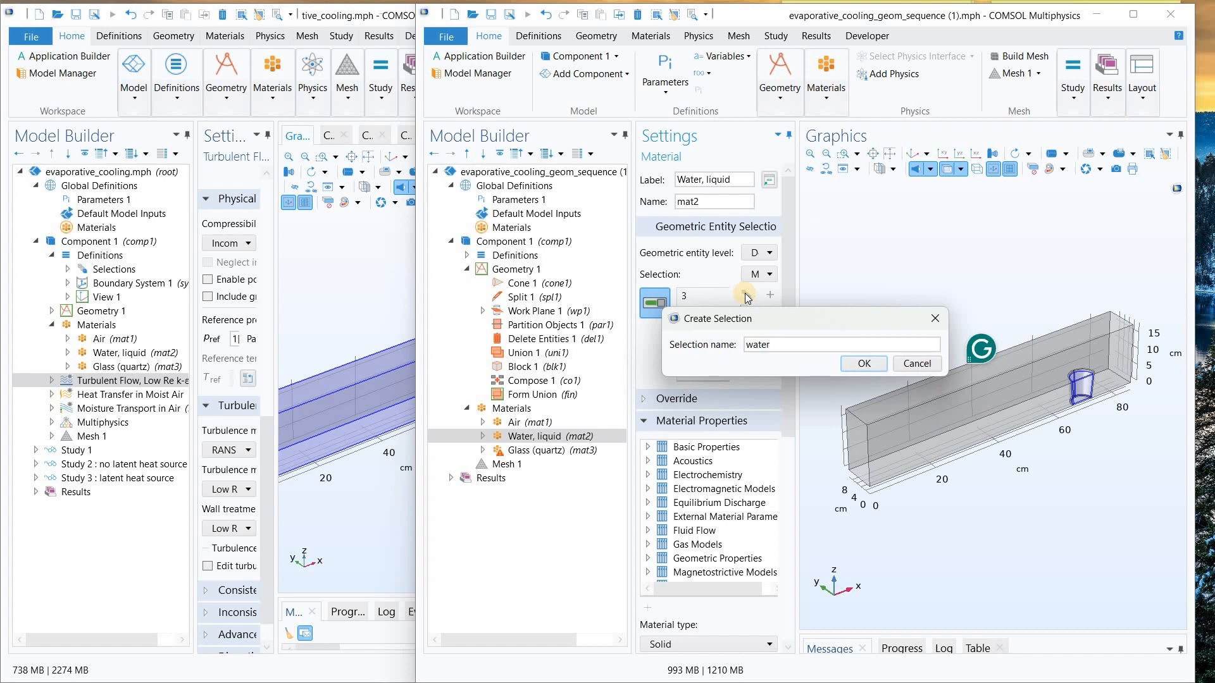
left_click(864, 364)
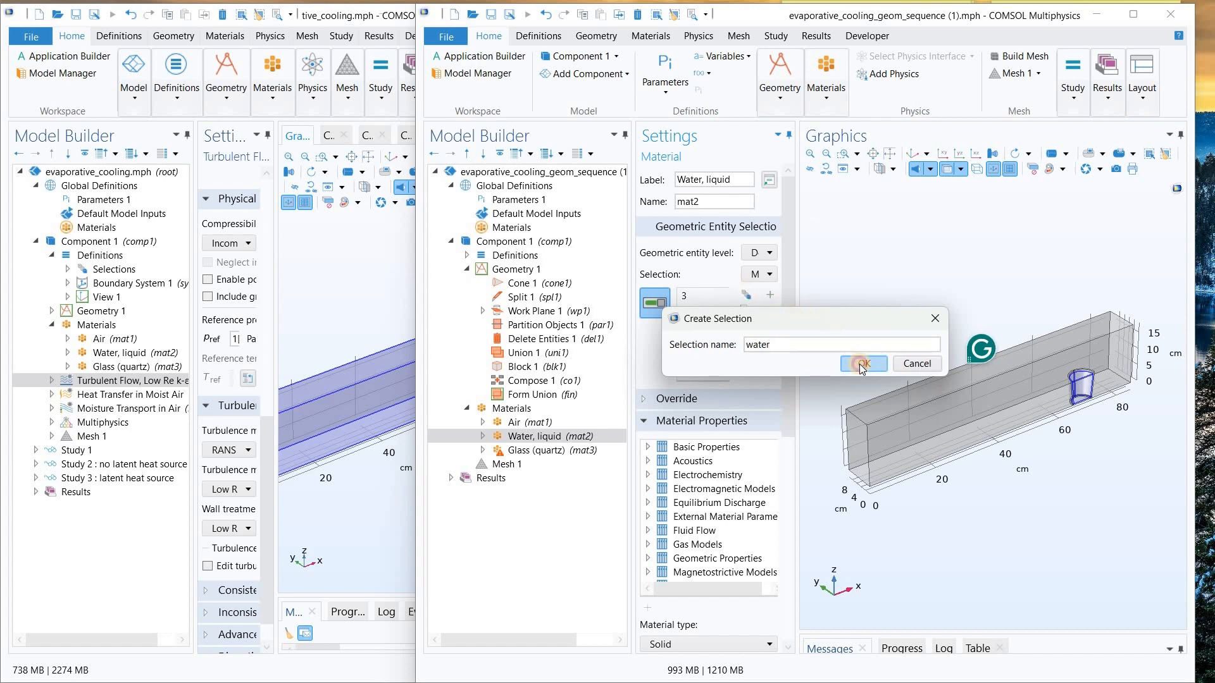
- Assign the Glass (quartz) material to the beaker's domains 2, 4, 5, 6 and 7, excluding the water domain 3
left_click(531, 452)
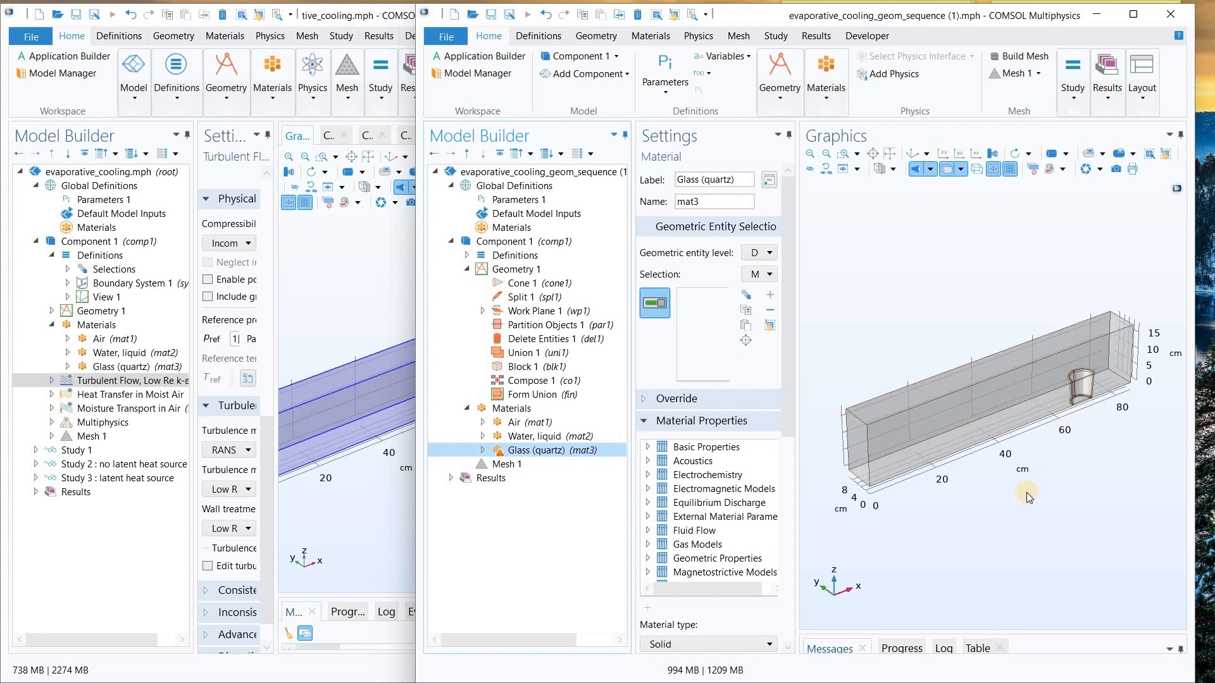
left_click_drag(1026, 492, 969, 493)
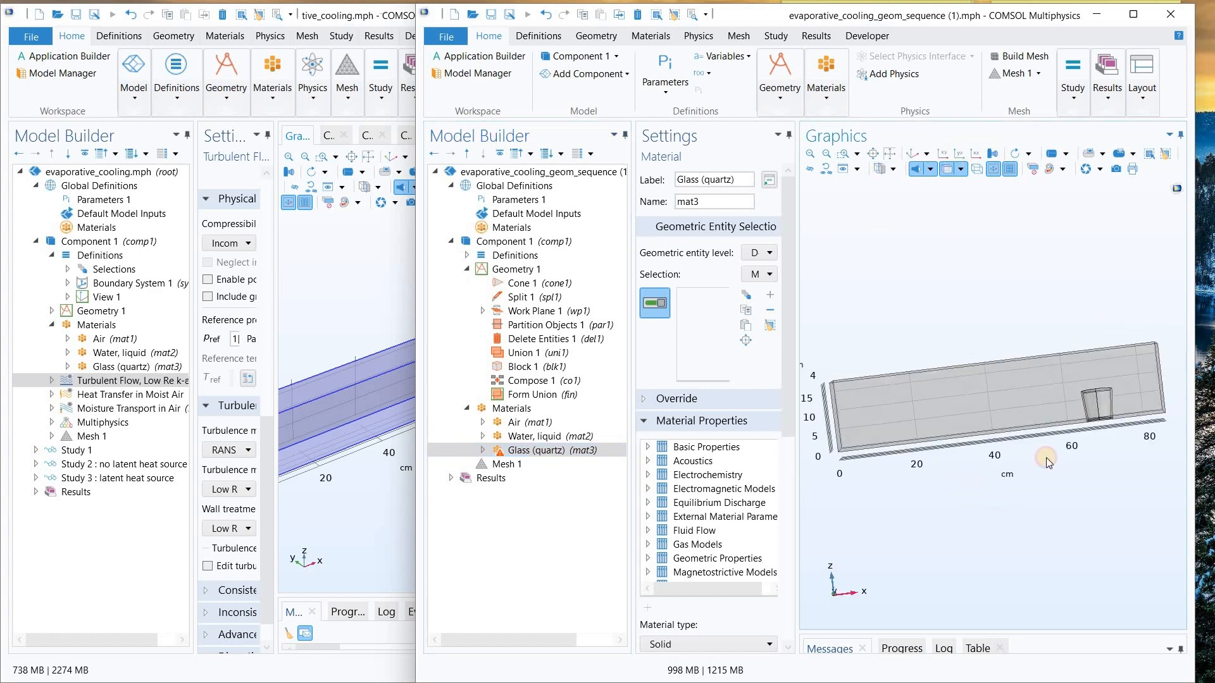
left_click(843, 153)
left_click_drag(1027, 324, 1183, 474)
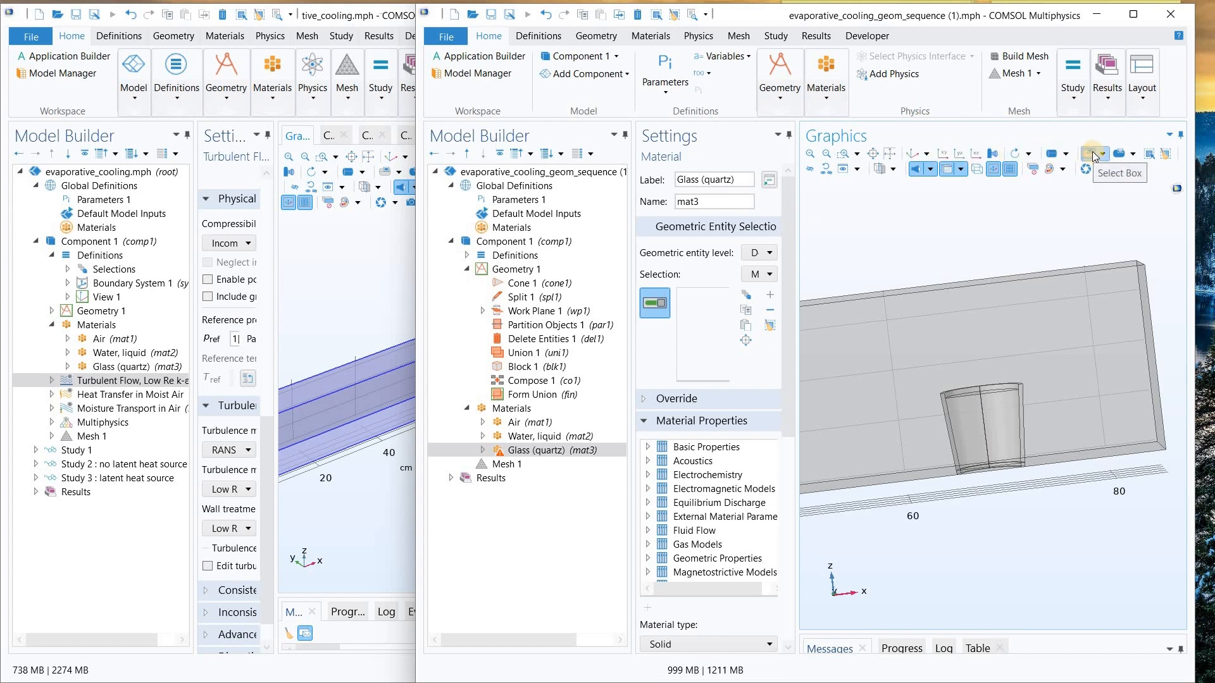
left_click(1091, 154)
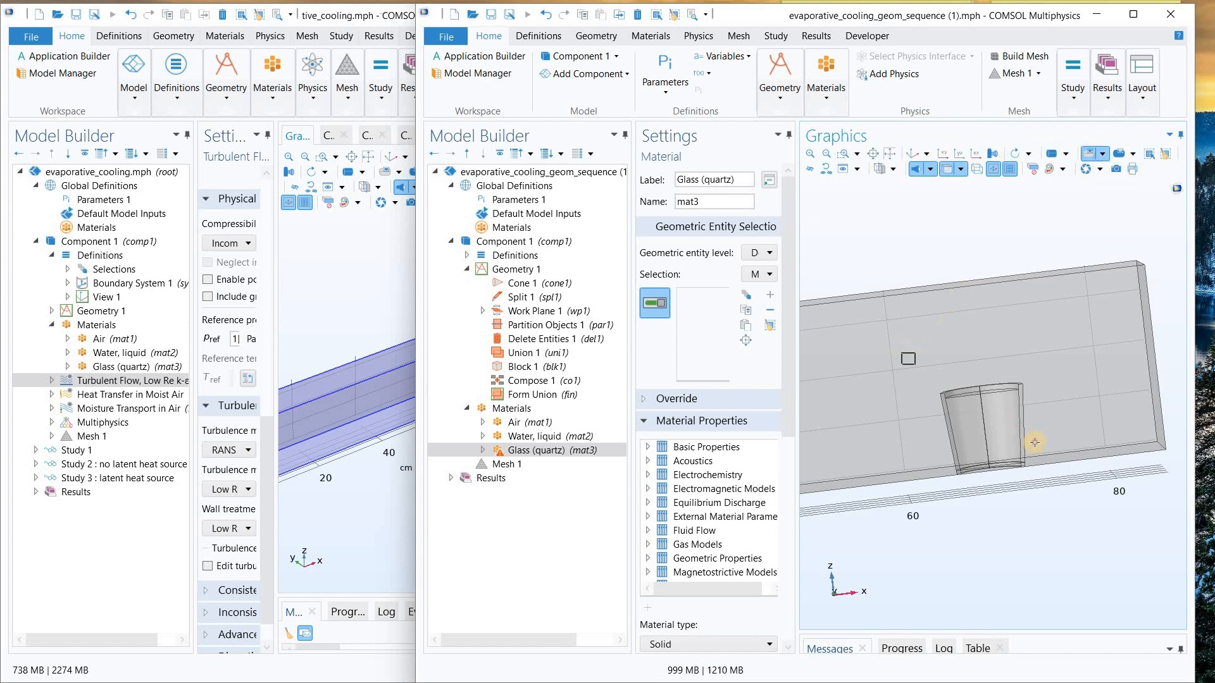
left_click_drag(1035, 442, 1075, 503)
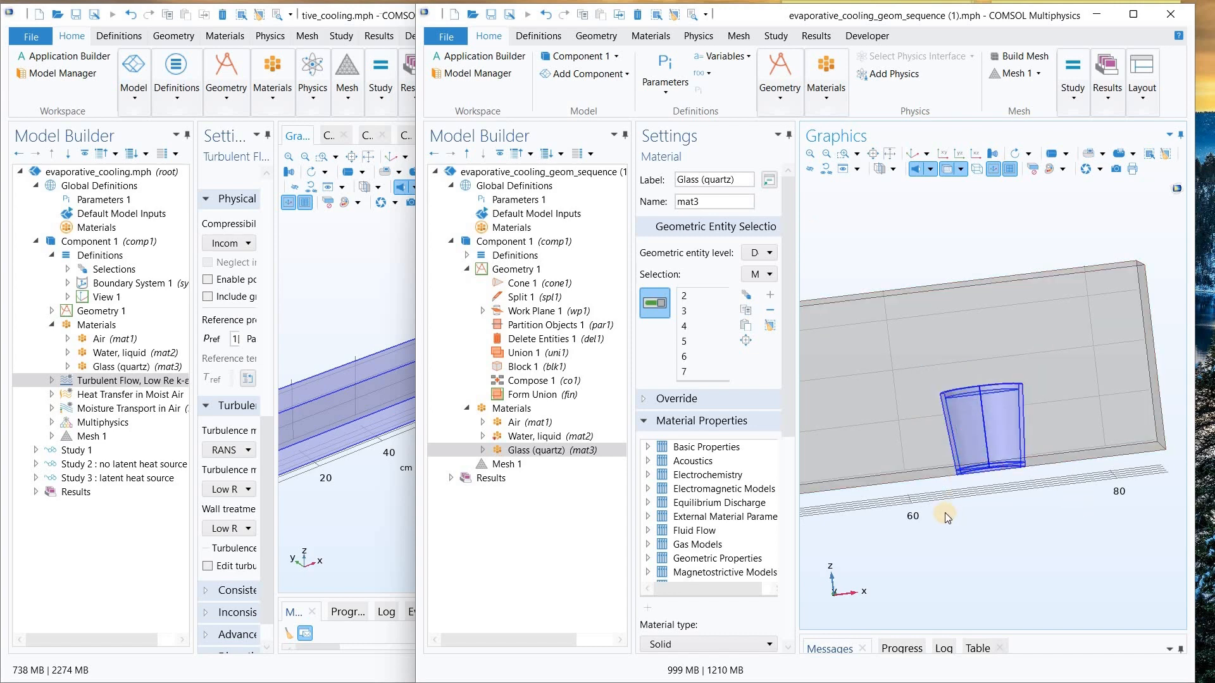
left_click_drag(945, 506, 974, 543)
left_click(989, 416)
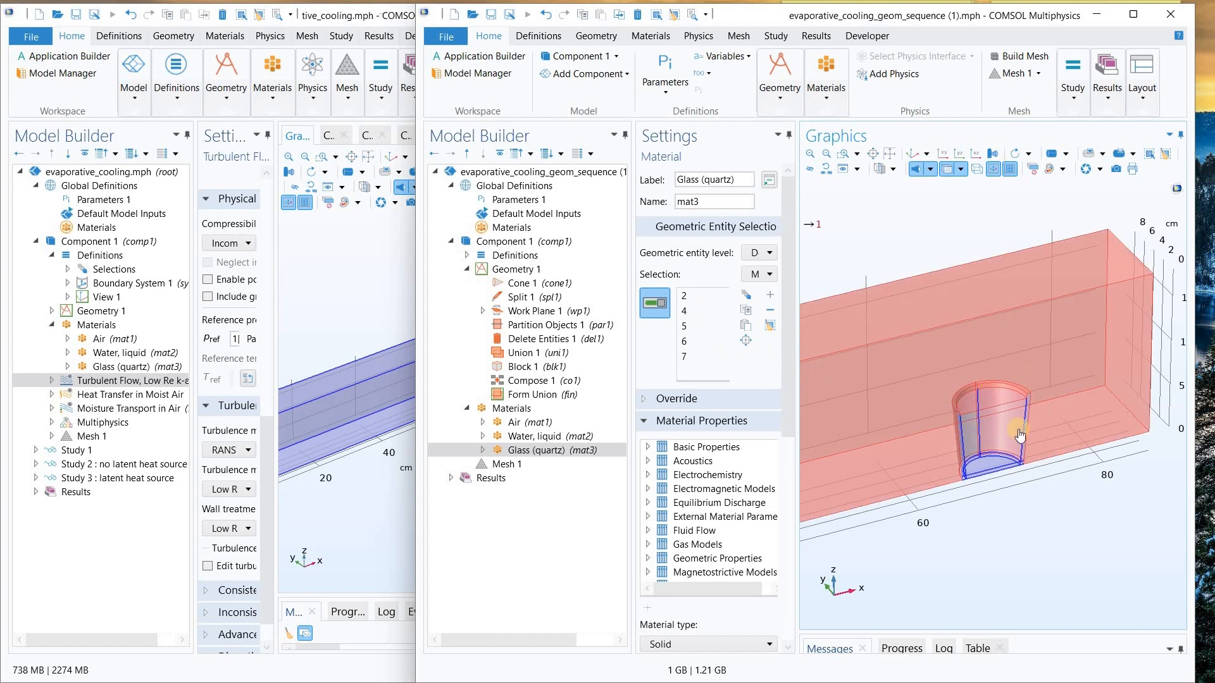
- Save the domains assigned to Glass (quartz) as a selection named glass
left_click(747, 294)
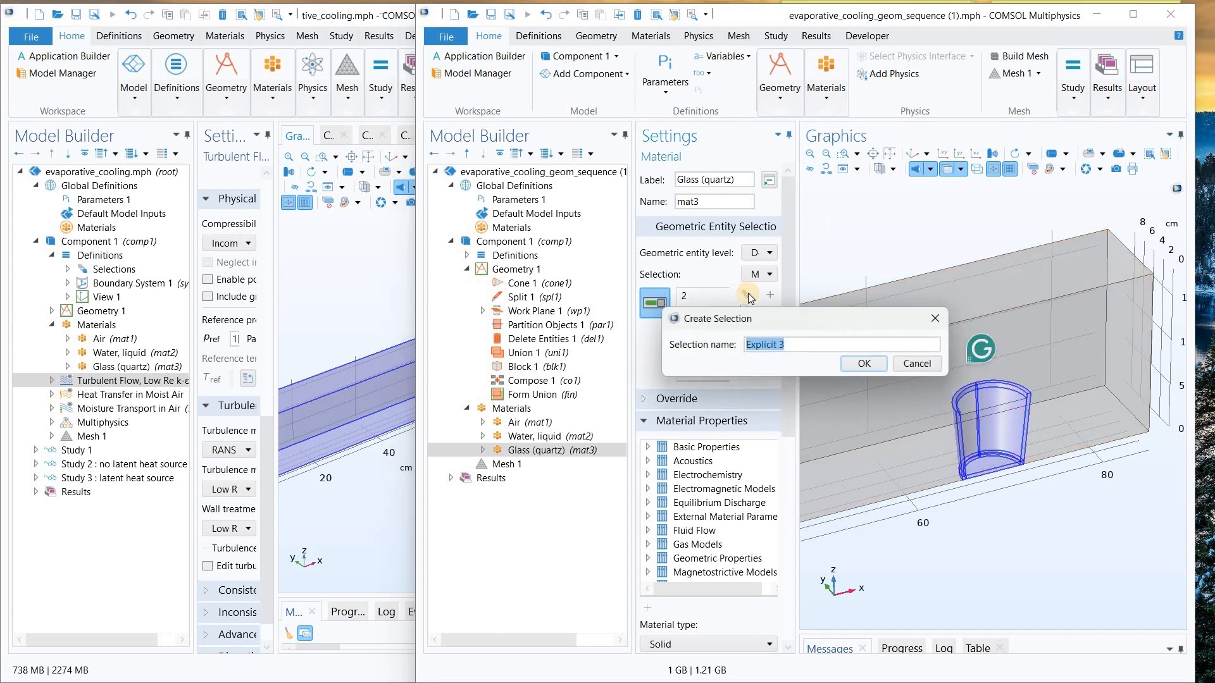
type("glass")
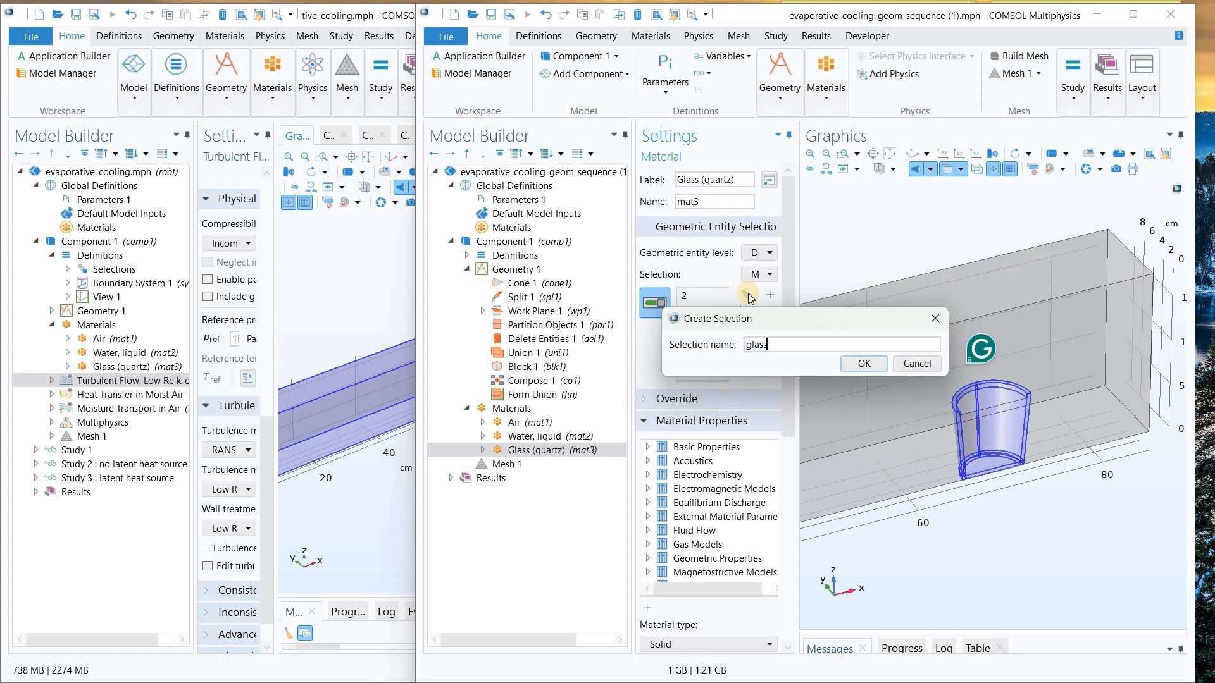
left_click(864, 363)
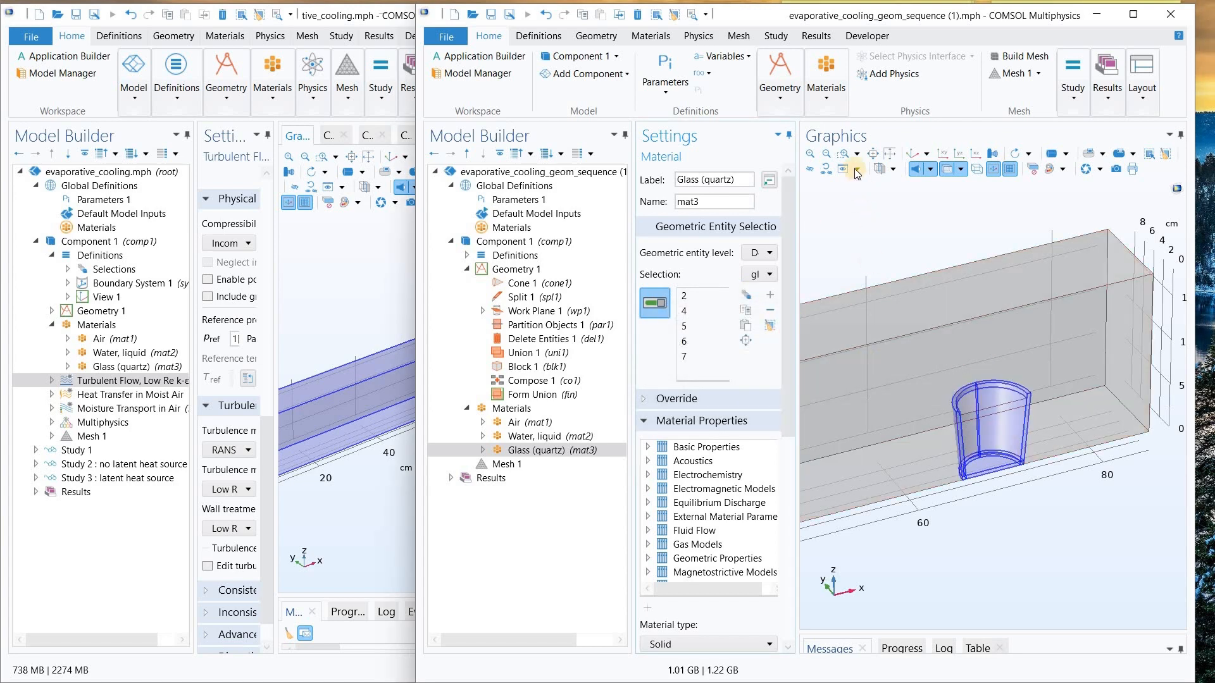
left_click(922, 156)
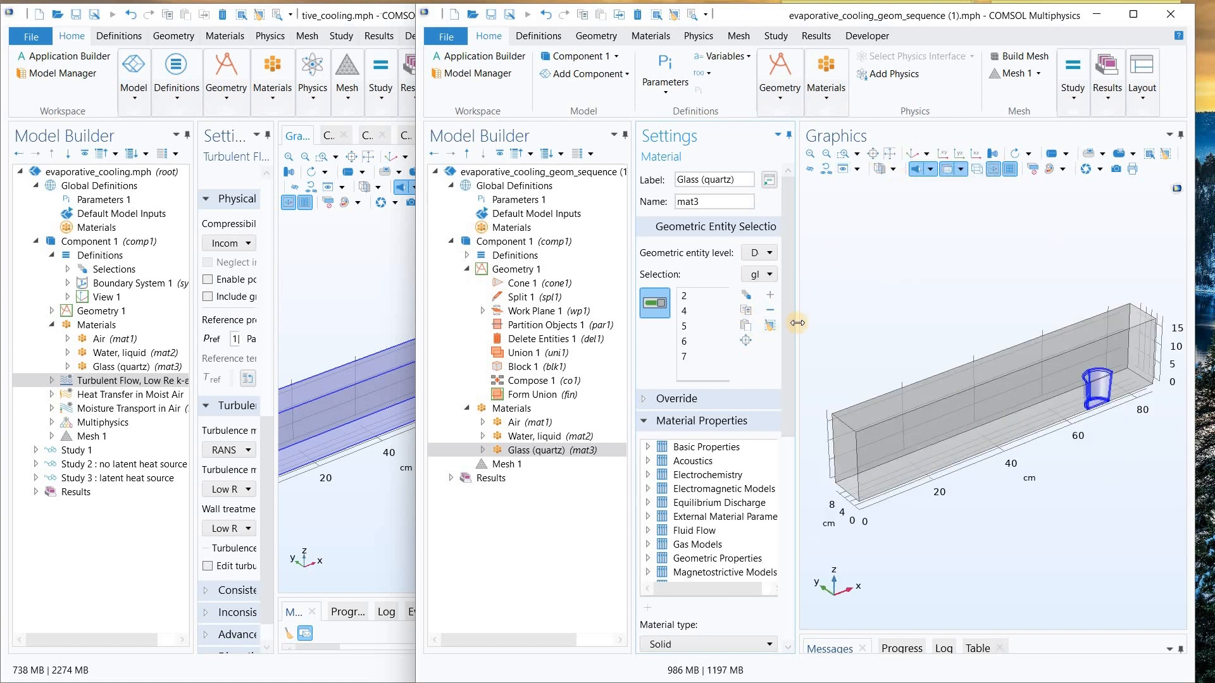
- Review the saved domain selections listed under the component's Definitions and check the glass material's selection
left_click_drag(795, 323, 829, 322)
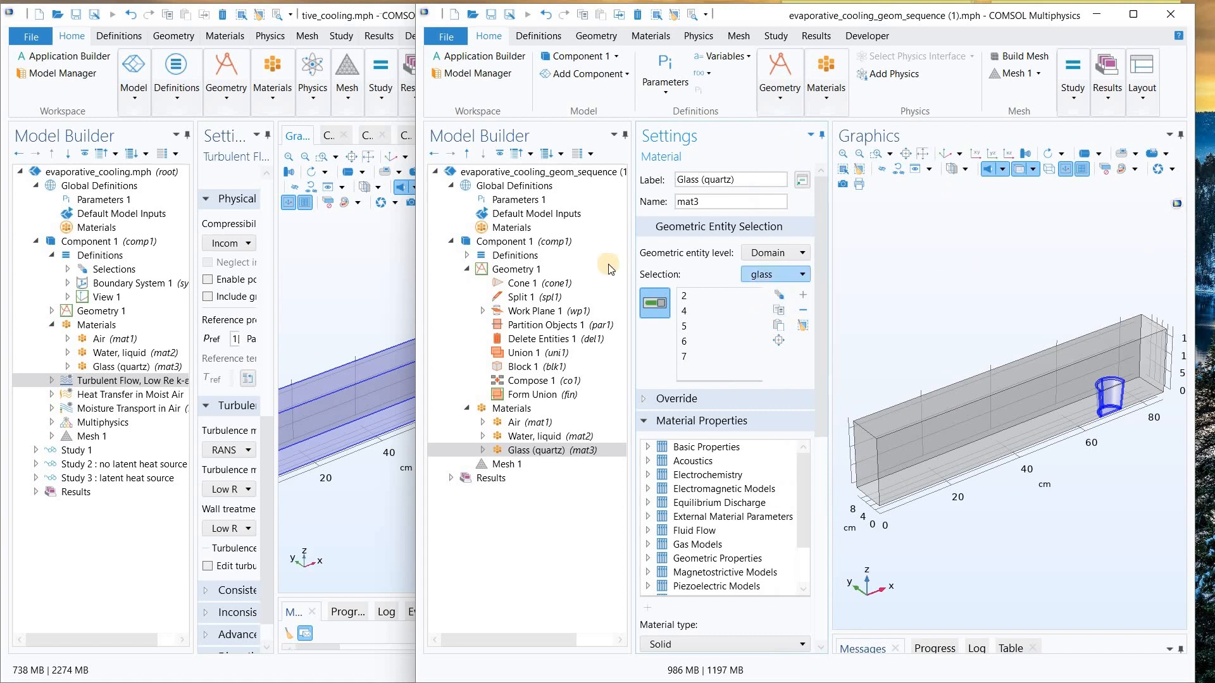
left_click(469, 255)
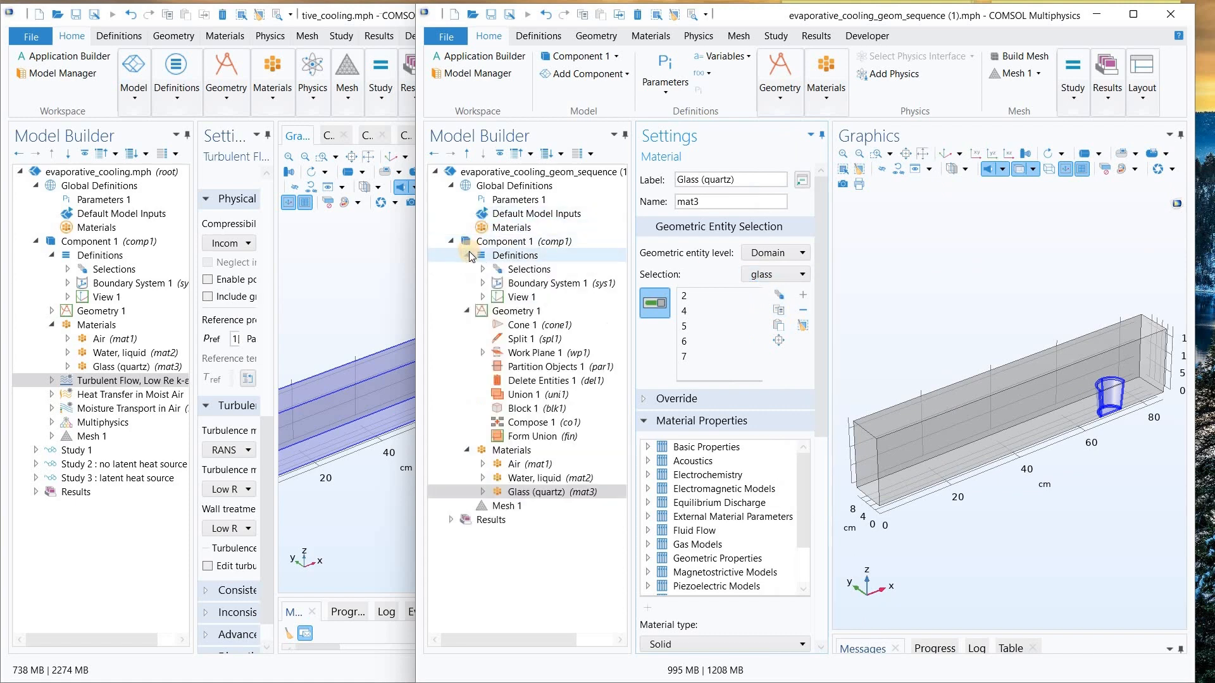
left_click(482, 269)
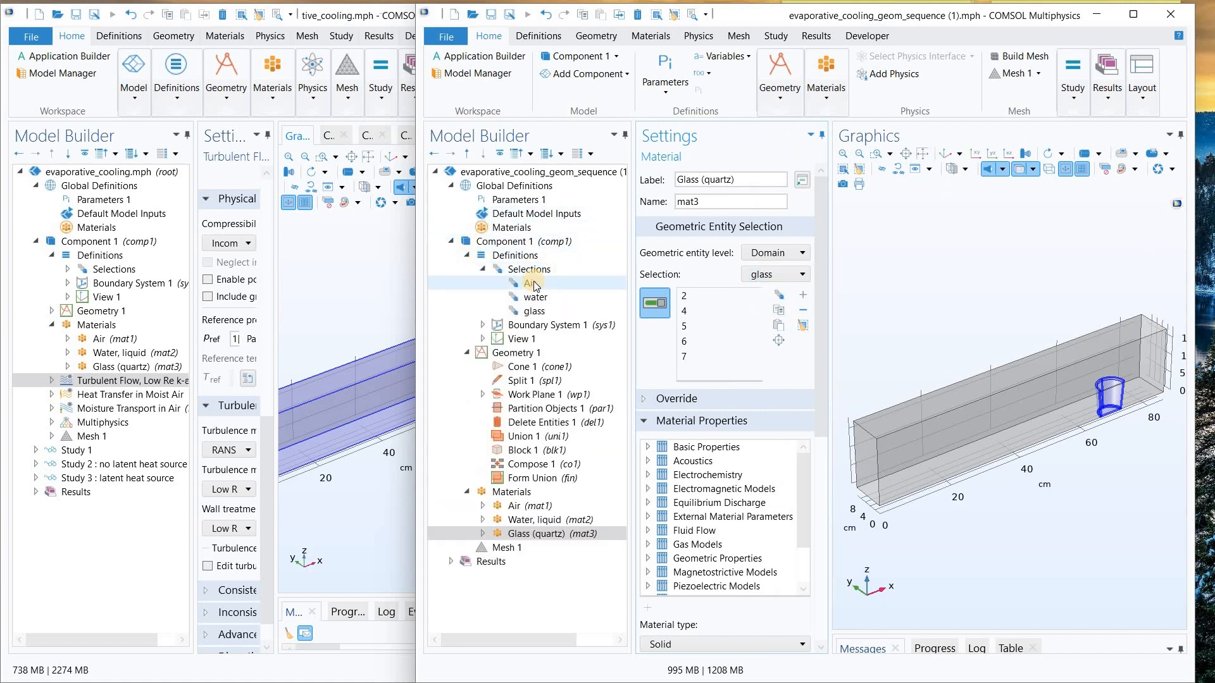
left_click(484, 270)
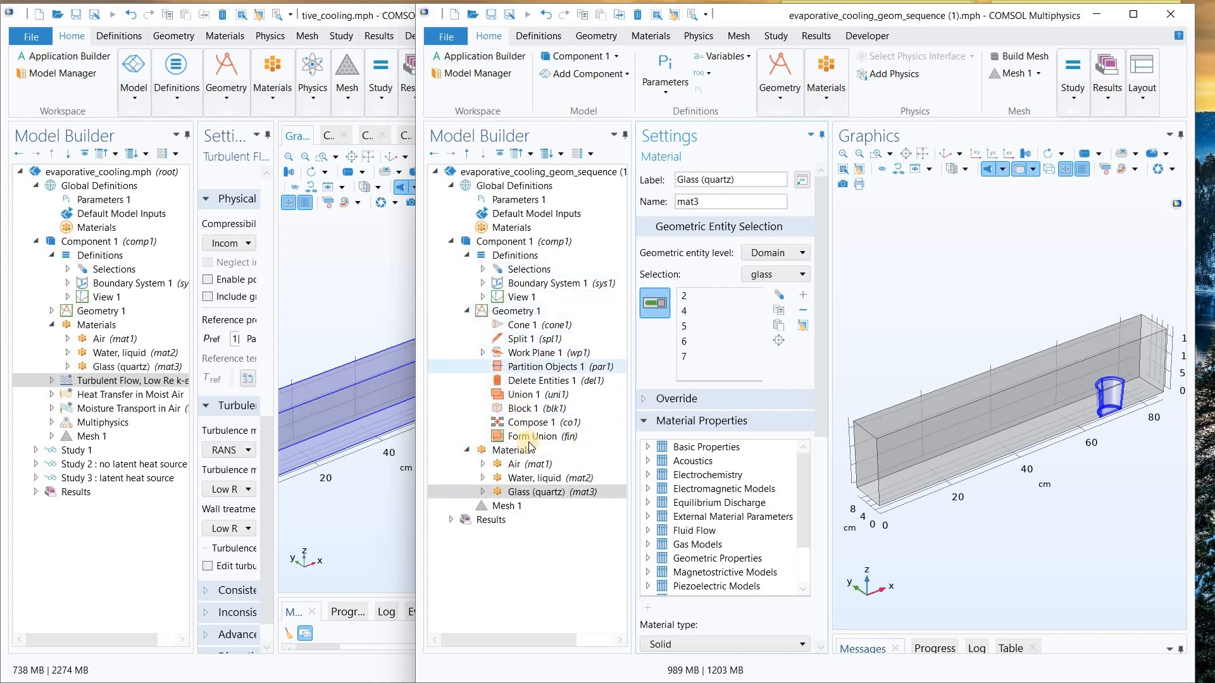
left_click(530, 492)
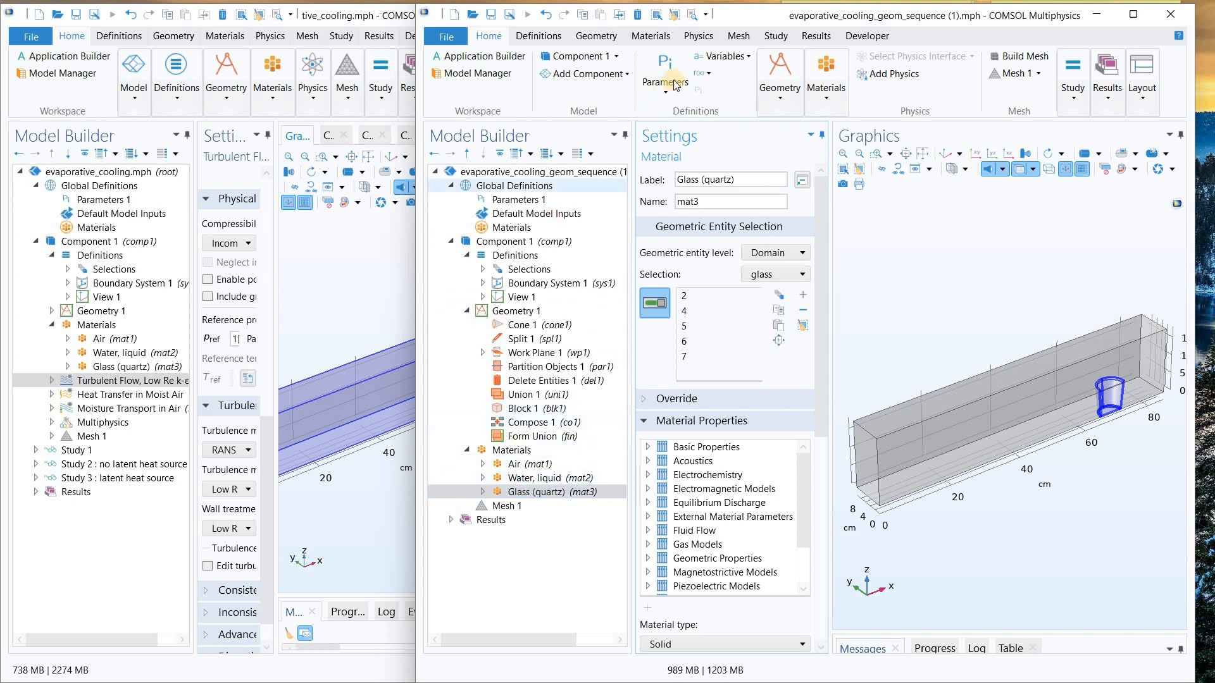
- Add the single-phase Turbulent Flow, Low Re k-ε interface to the component
left_click(704, 36)
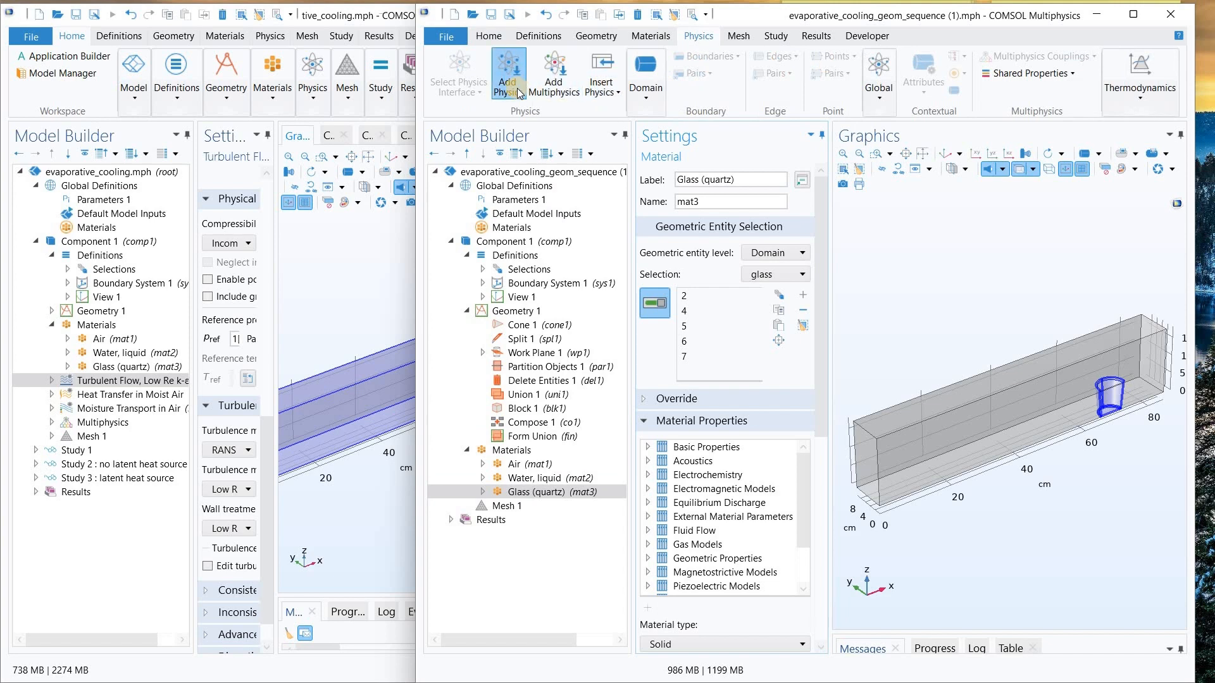
left_click(508, 82)
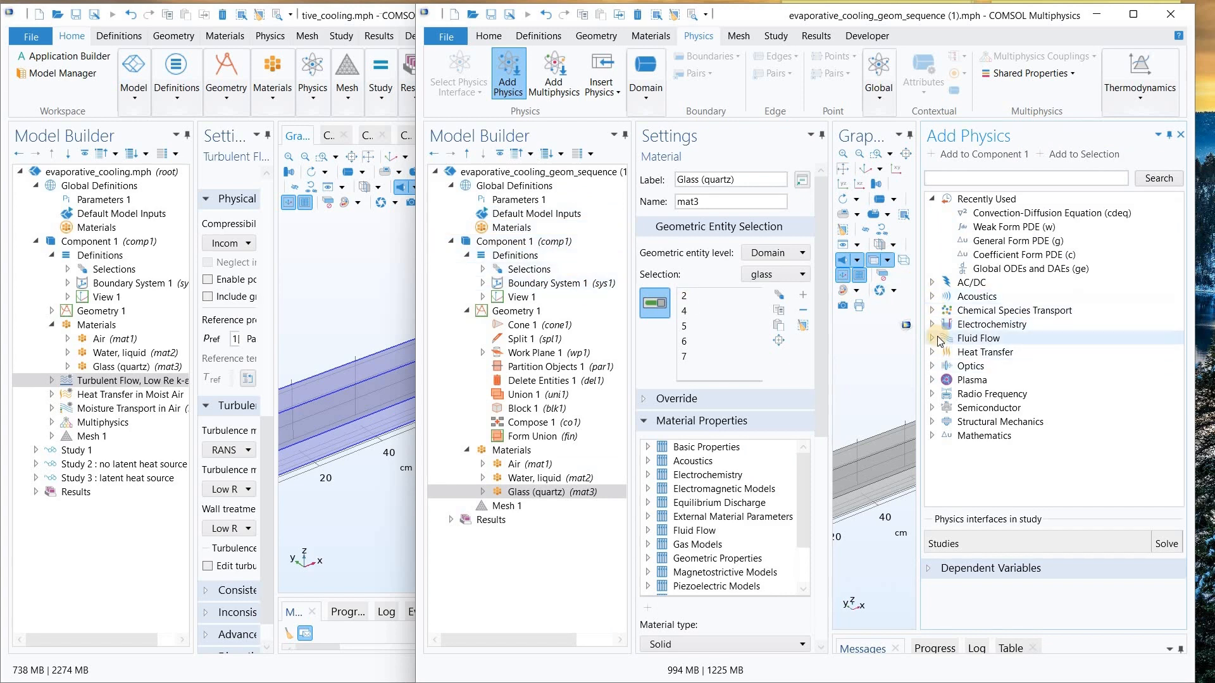
left_click(940, 340)
left_click(953, 355)
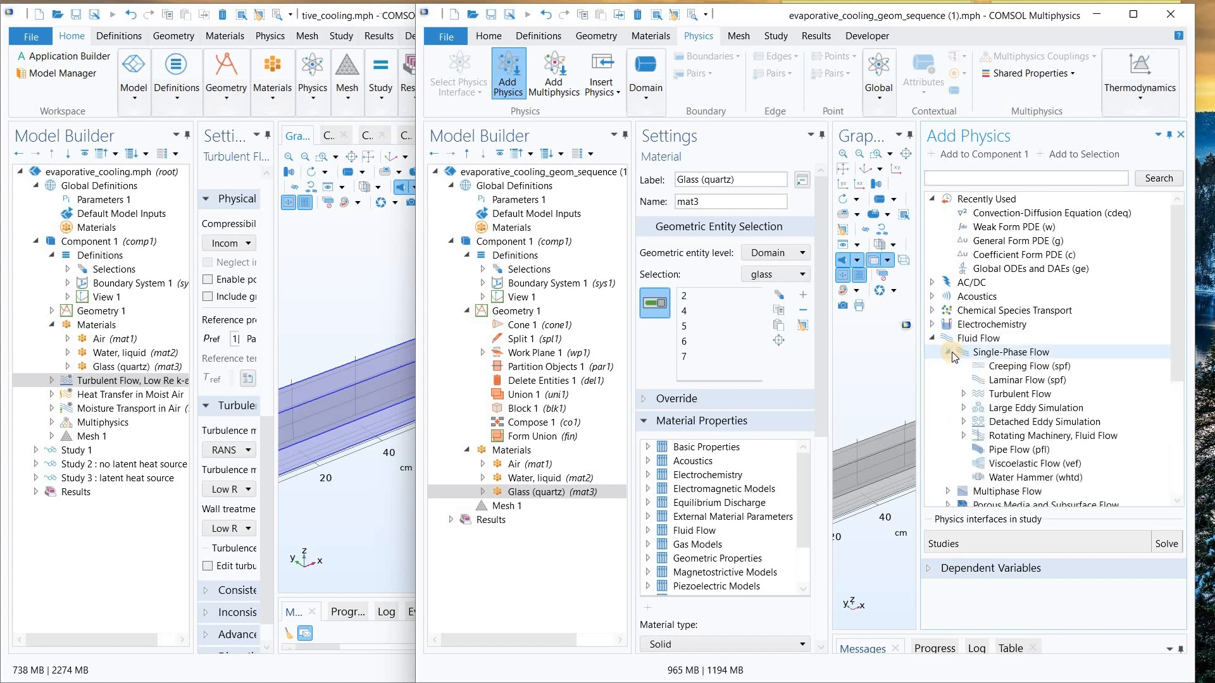
left_click(965, 393)
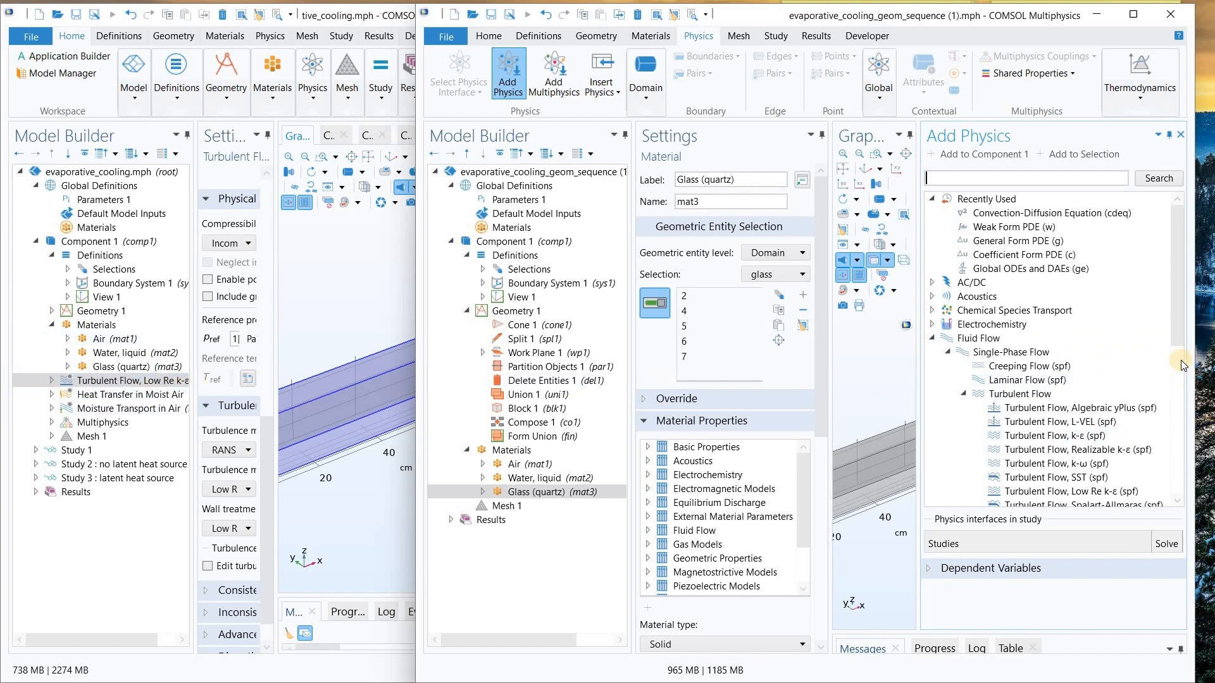
left_click_drag(1181, 336, 1182, 386)
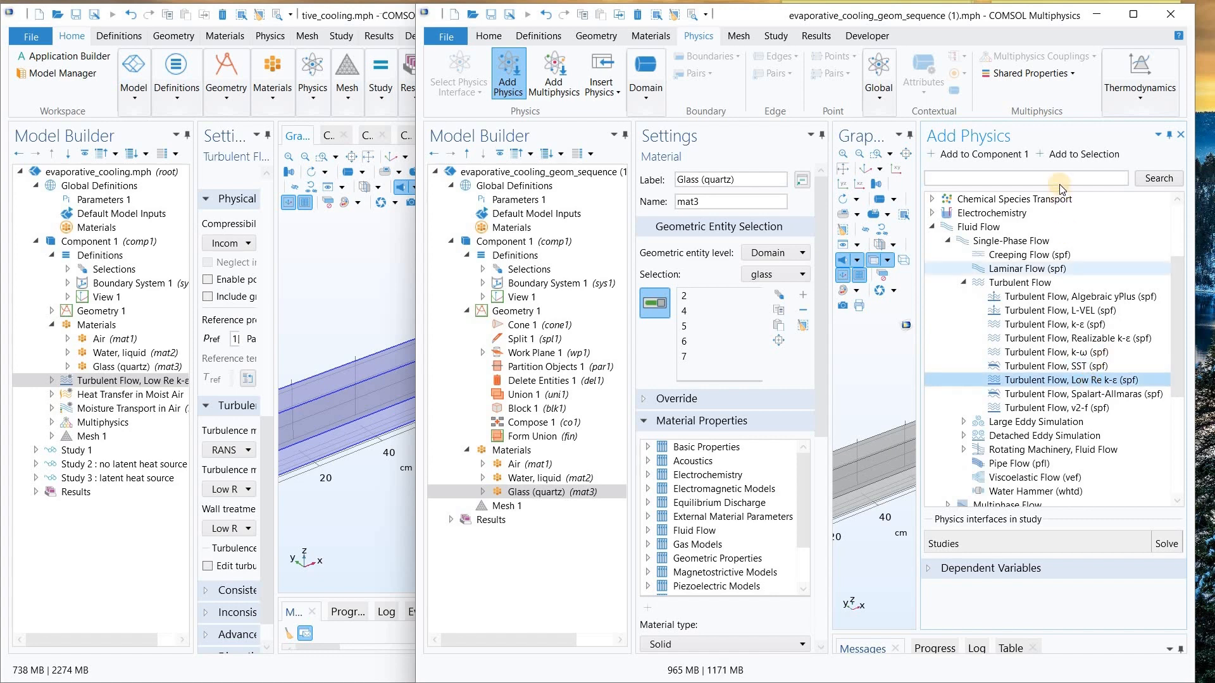
left_click(1060, 154)
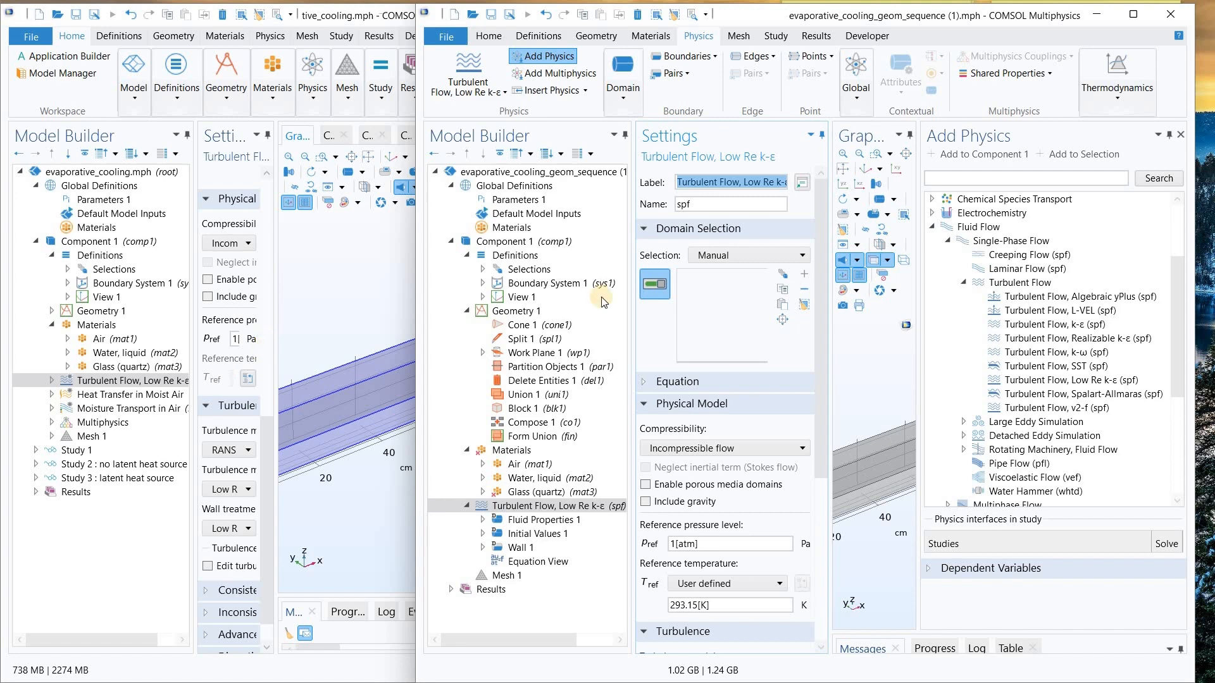
- Add the Moist Air interface from Heat and Moisture Transport to the component and close the physics library
left_click(933, 227)
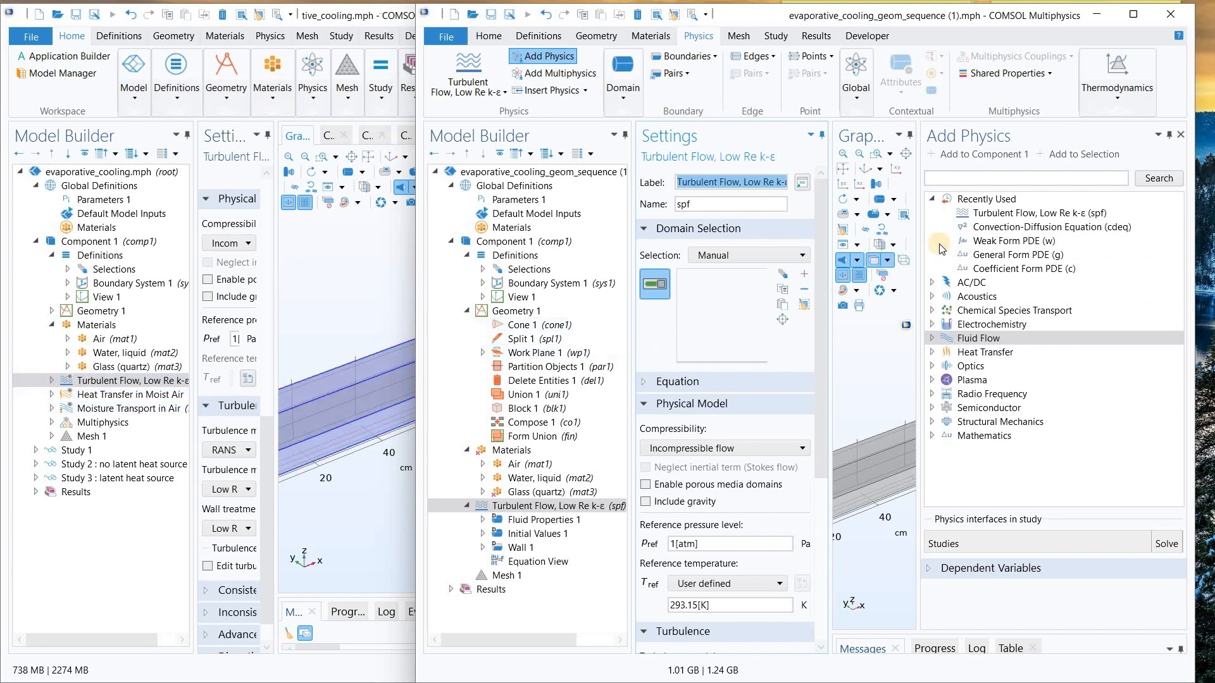
left_click(992, 177)
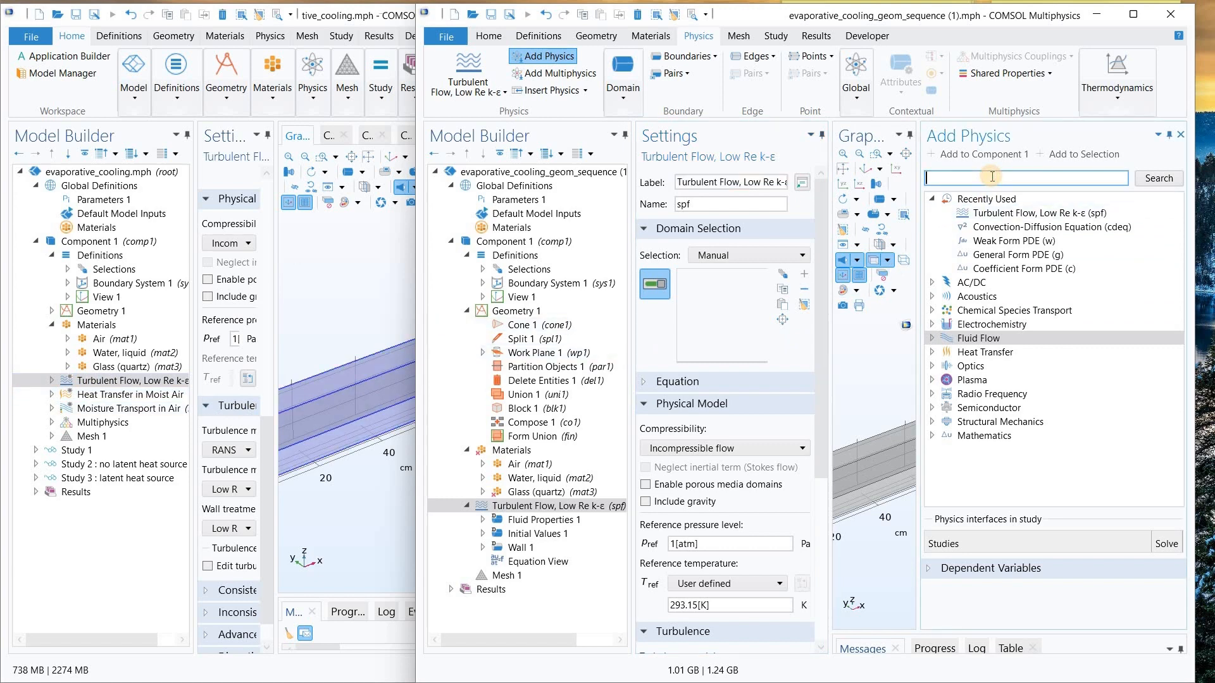
left_click(933, 353)
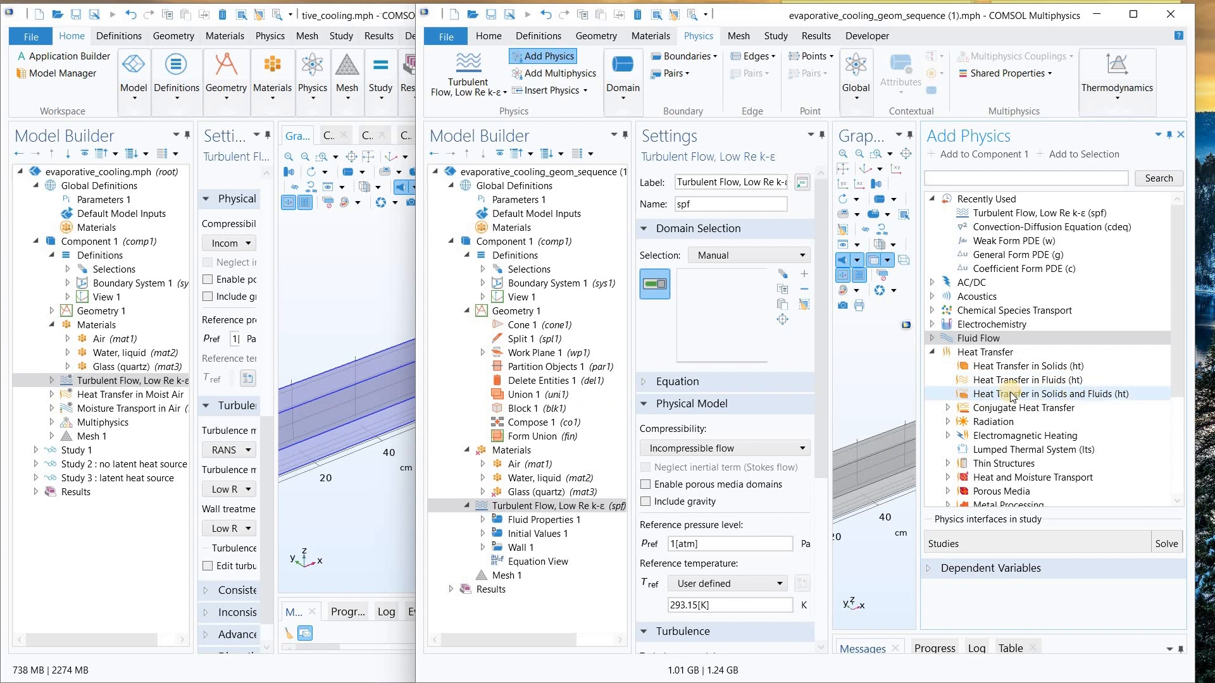
left_click(946, 409)
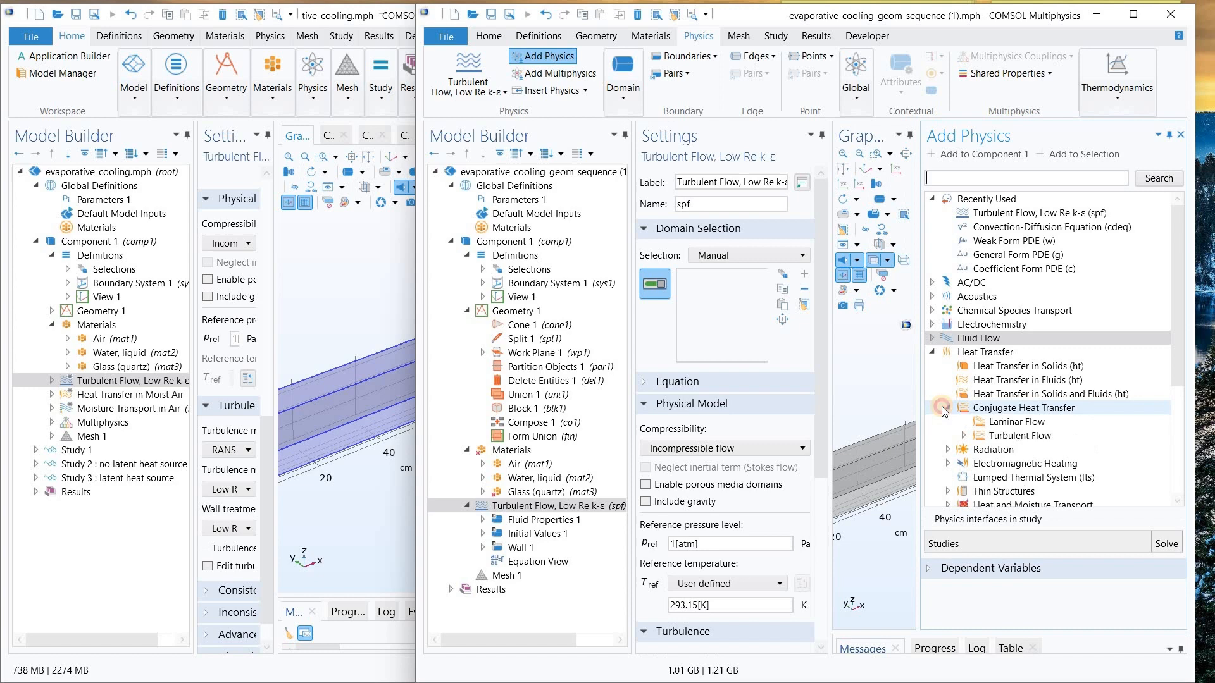
left_click(946, 409)
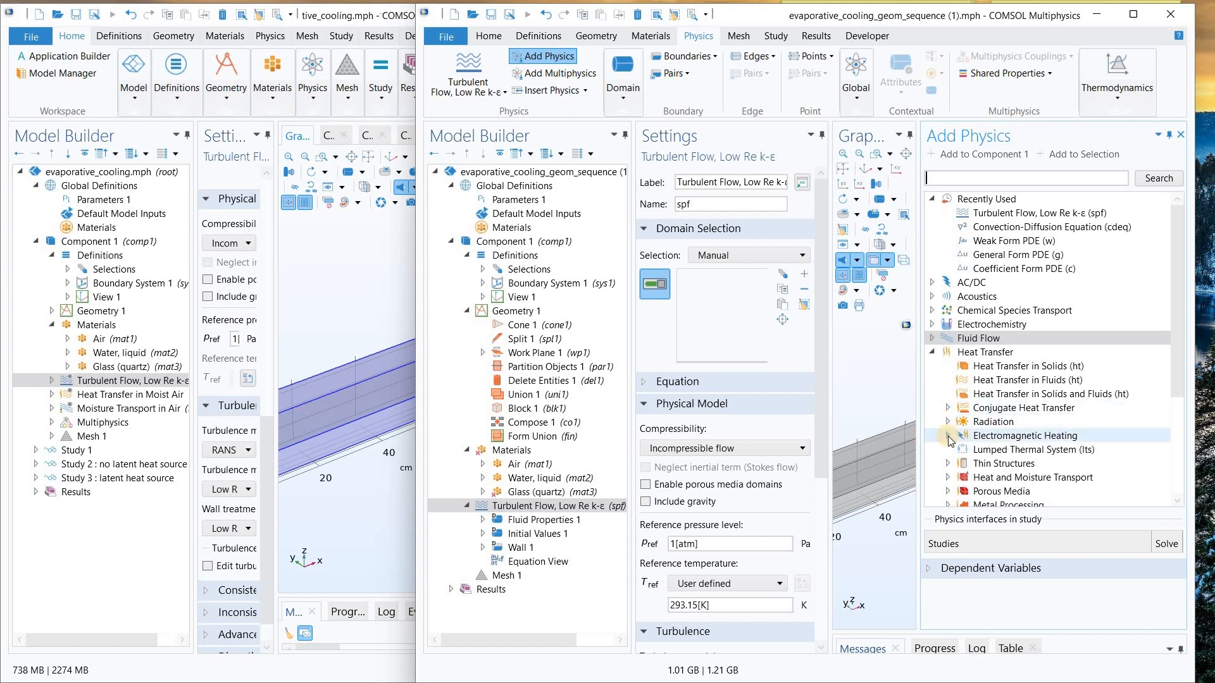
scroll(949, 441, "down", 1)
left_click(948, 436)
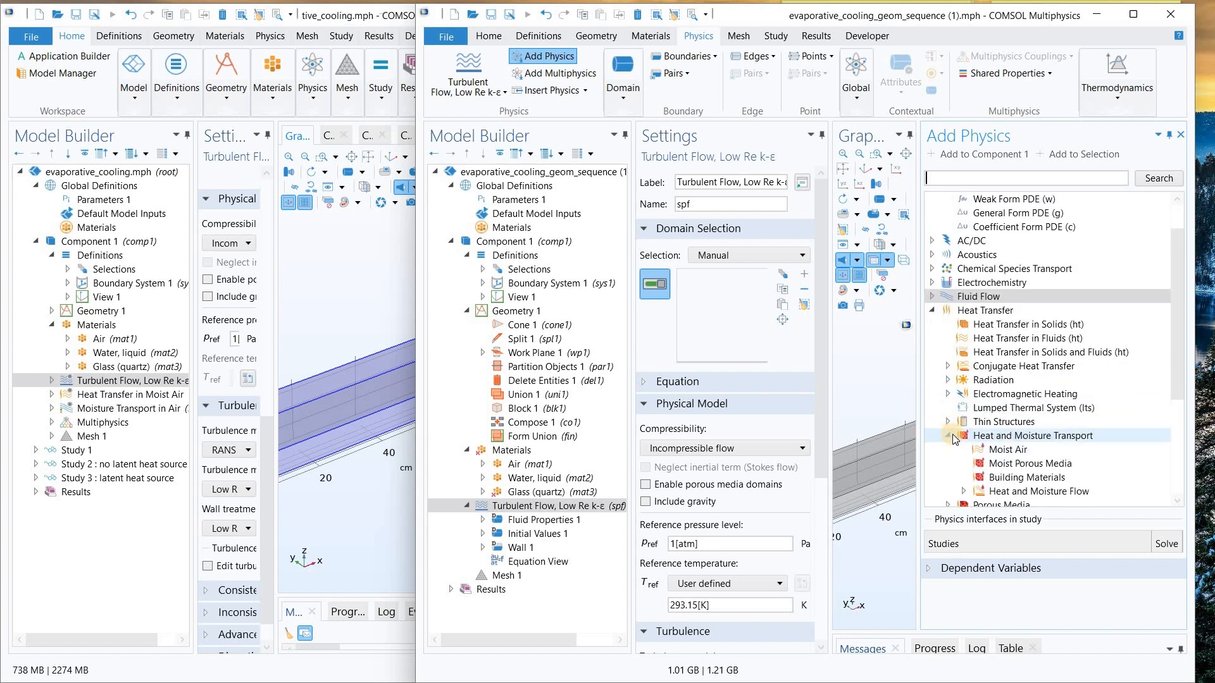
scroll(1023, 420, "down", 1)
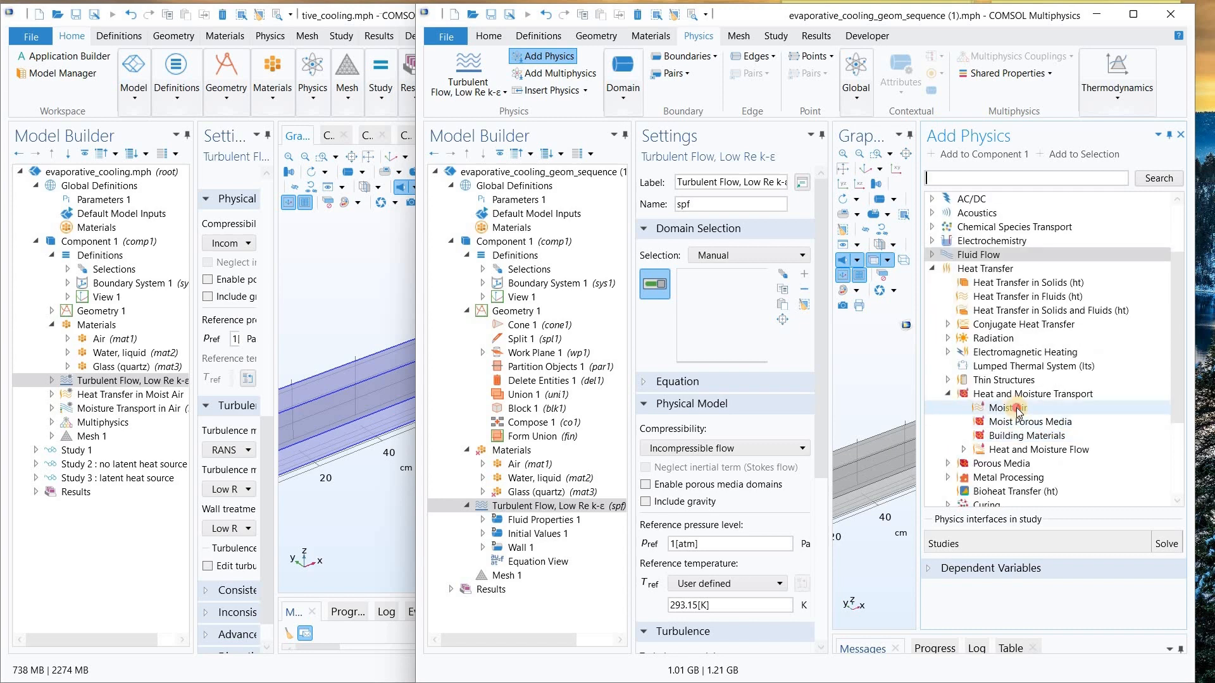
left_click(1018, 411)
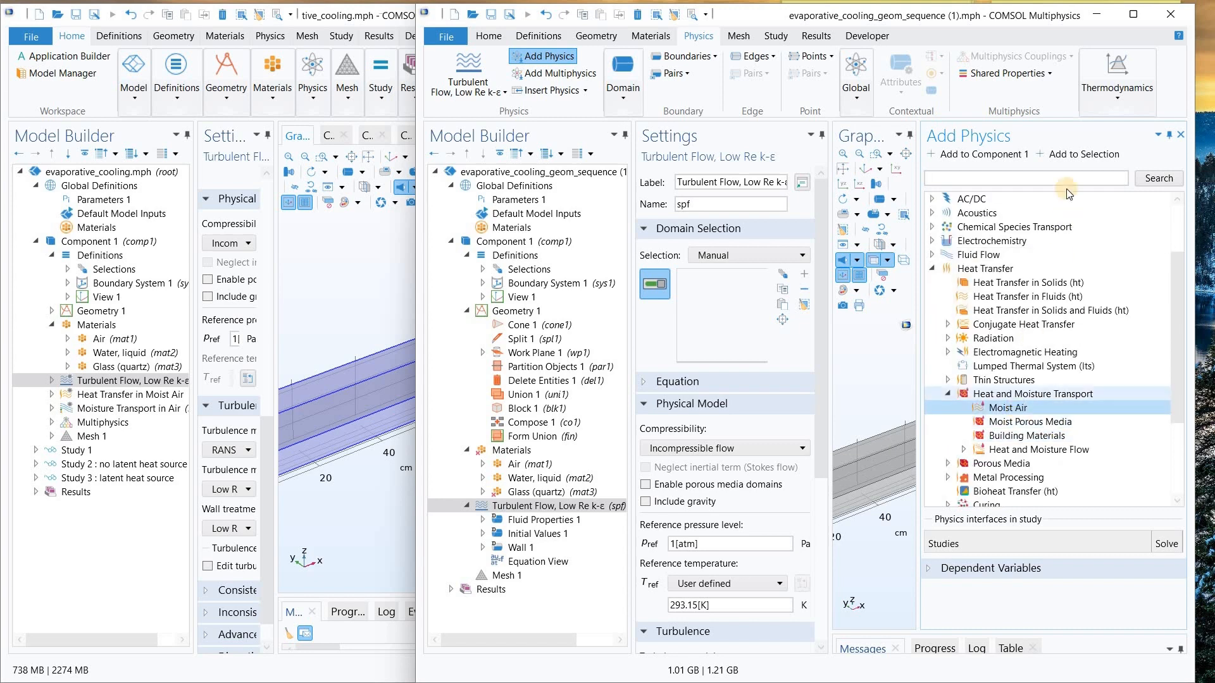
left_click(1066, 156)
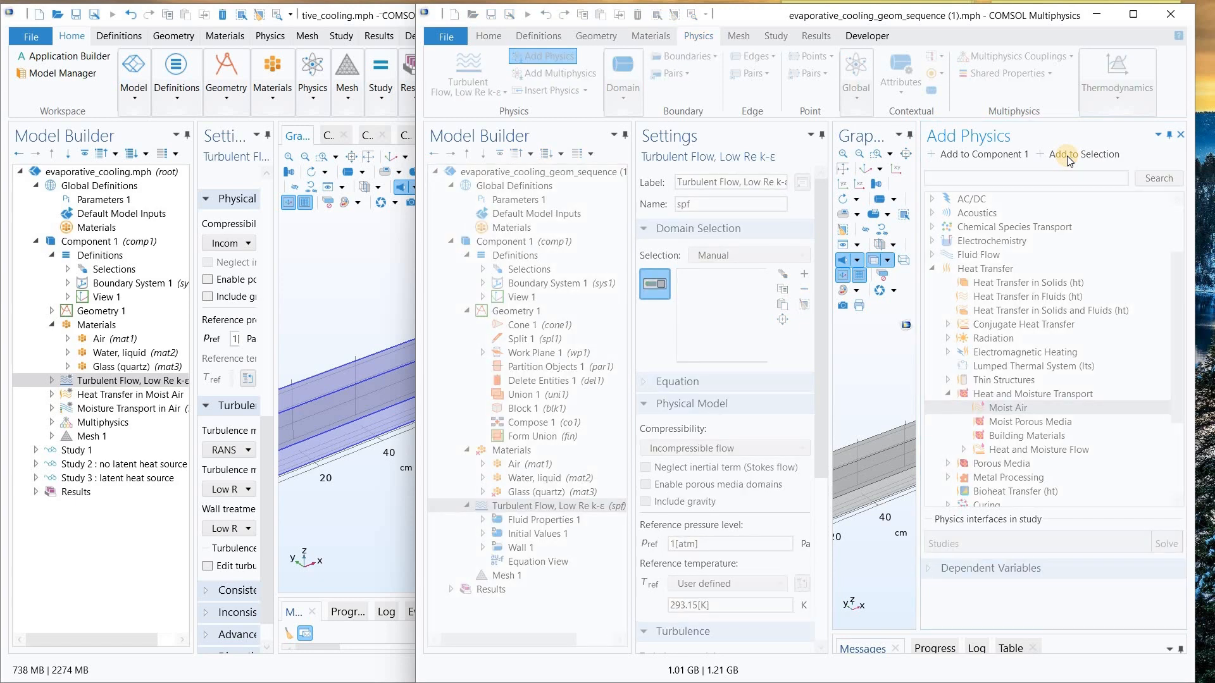
scroll(568, 517, "down", 2)
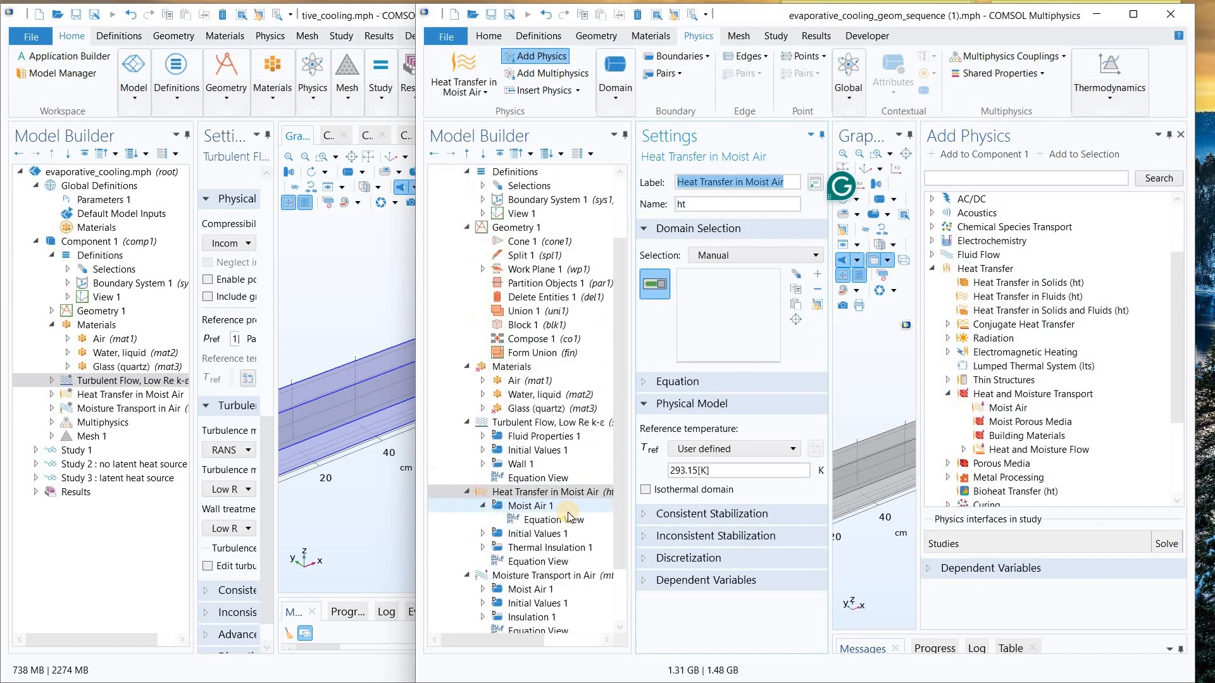
scroll(568, 517, "down", 2)
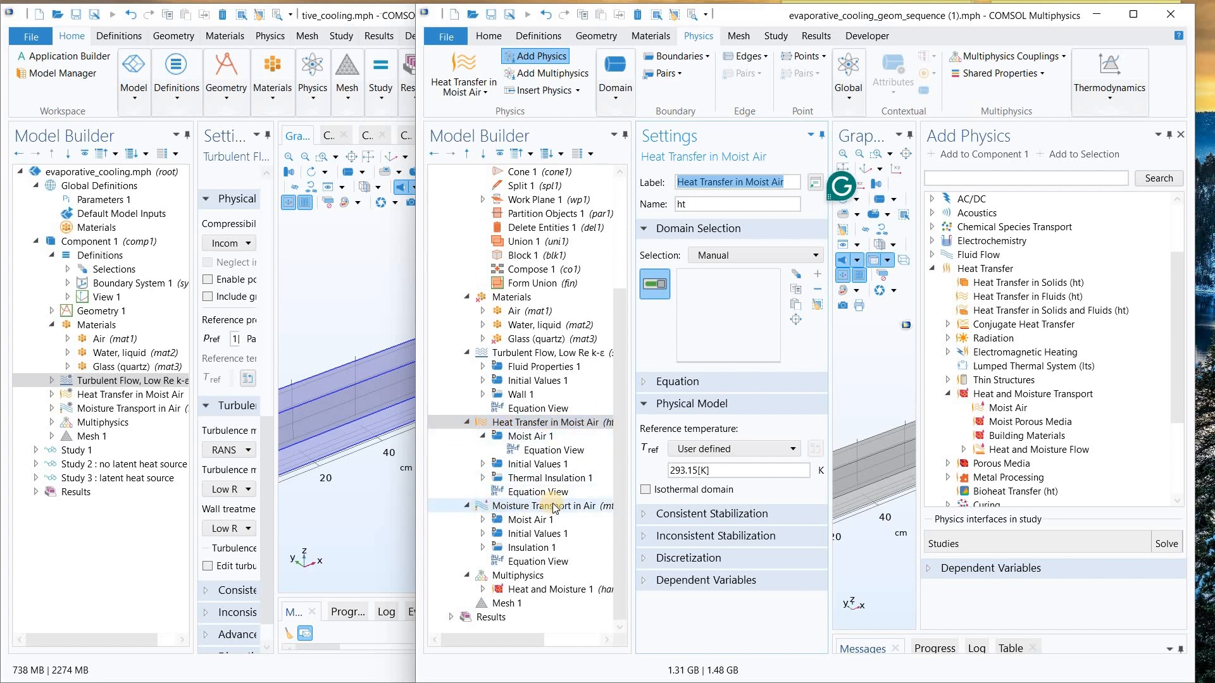
left_click(1179, 137)
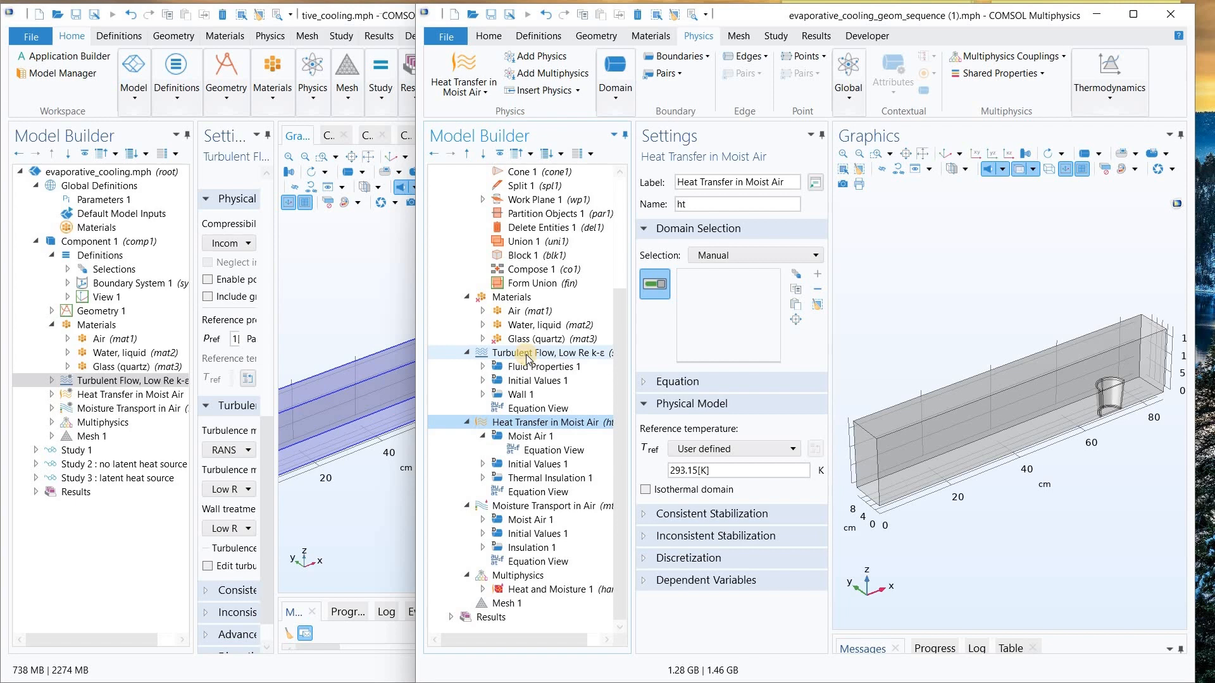
- Compare with the reference model's Turbulent Flow interface and set the rebuilt interface's domain selection to Air
left_click(49, 382)
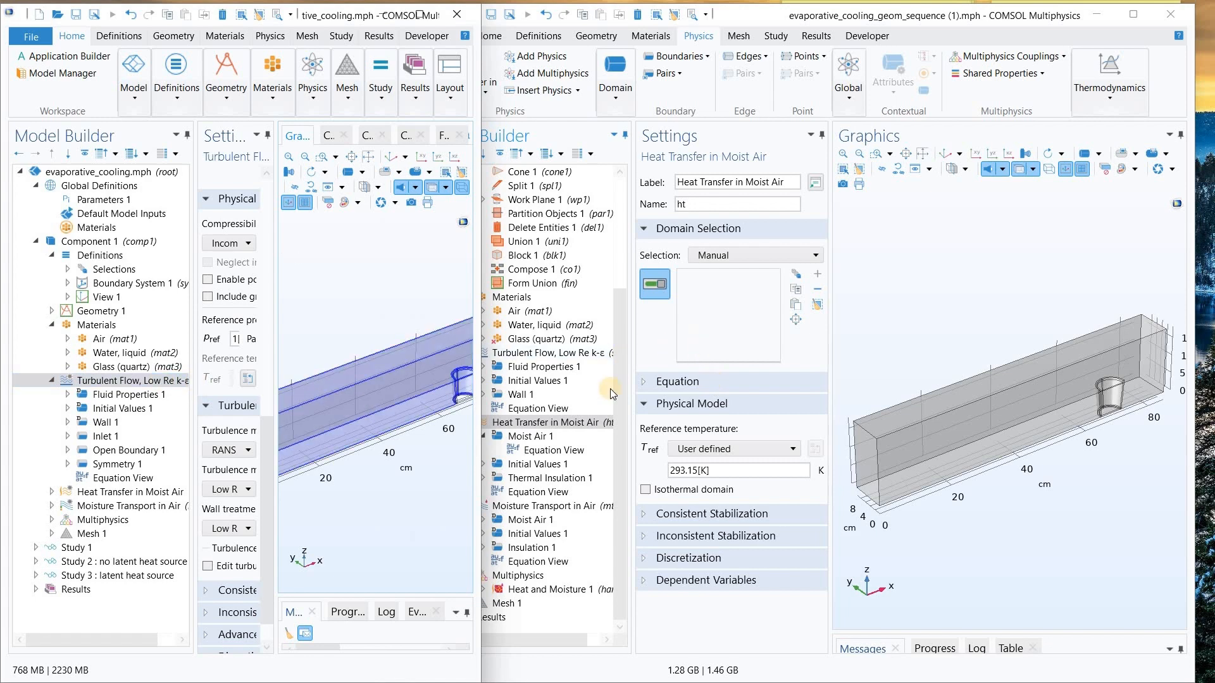
left_click(547, 354)
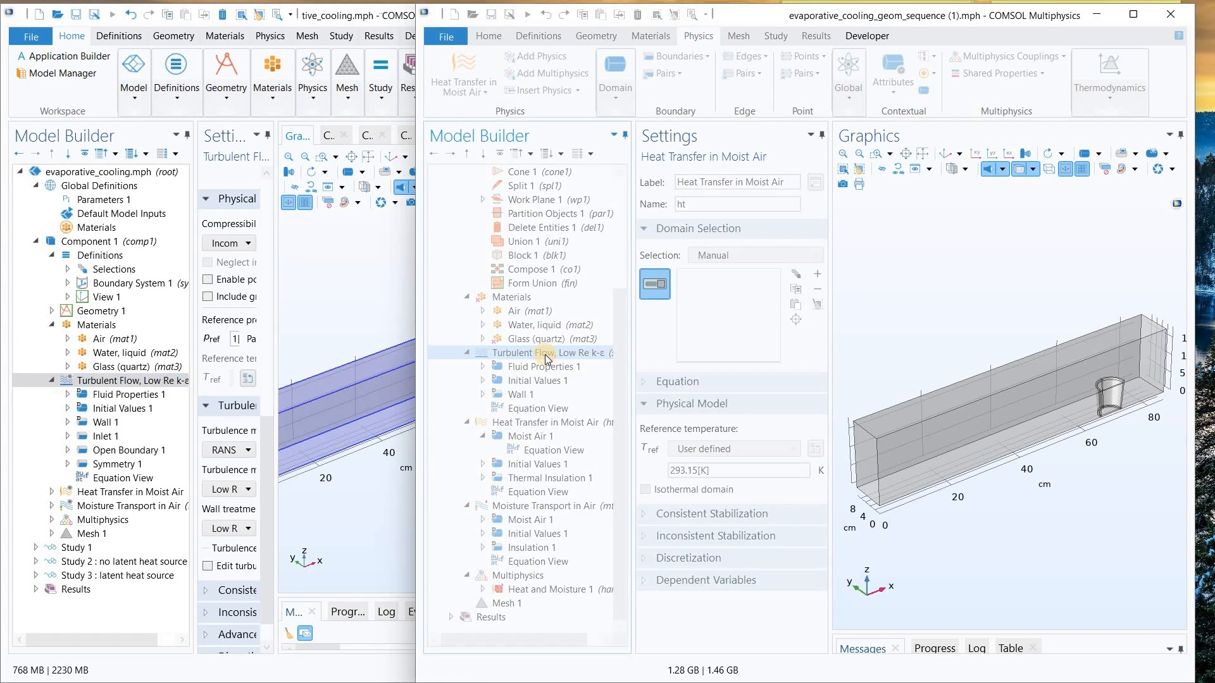
left_click(272, 296)
left_click_drag(279, 287, 358, 285)
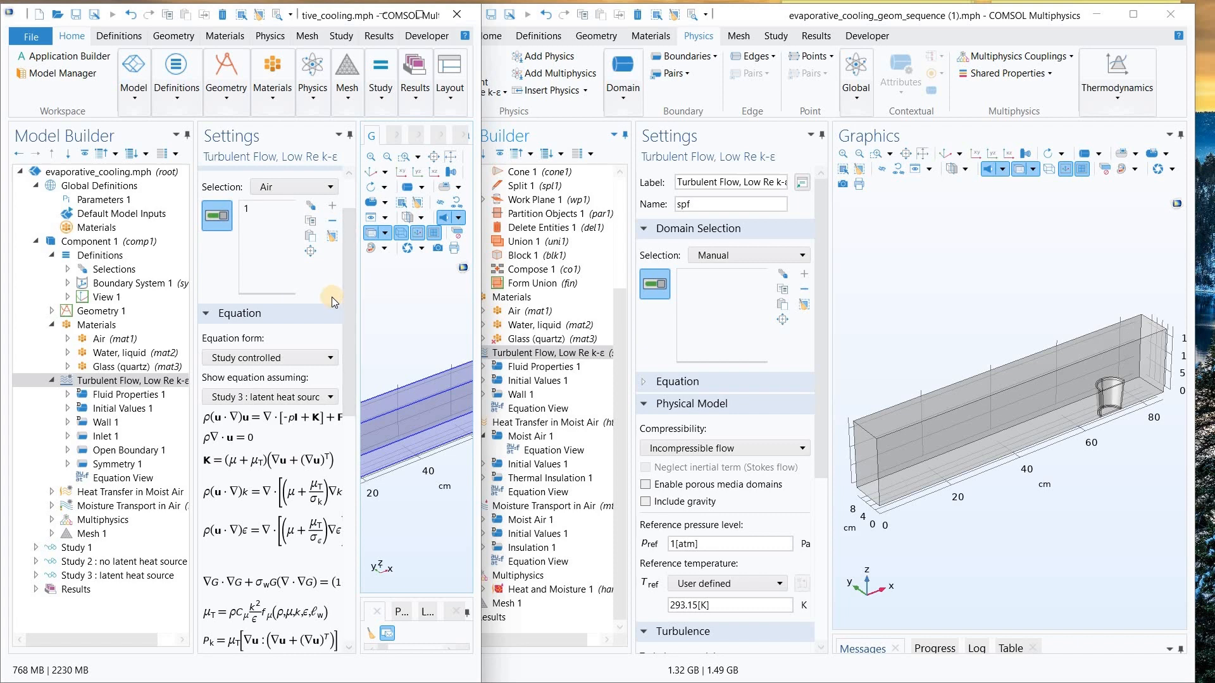
left_click(370, 175)
left_click(588, 367)
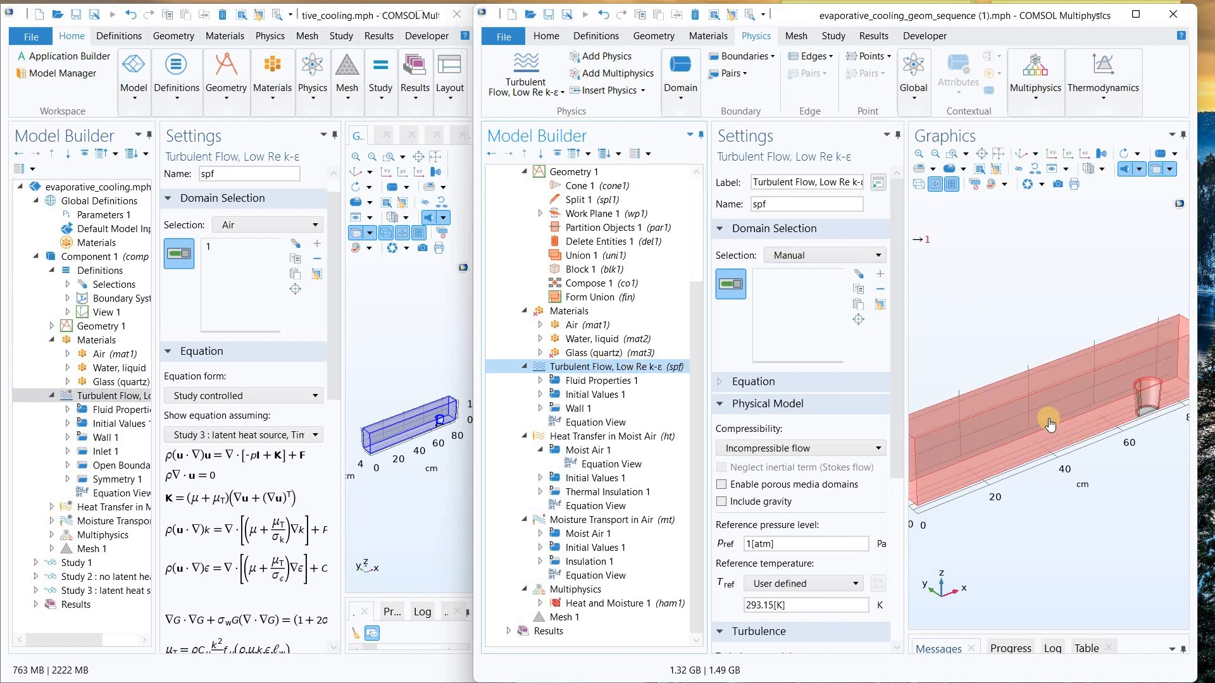
left_click(862, 256)
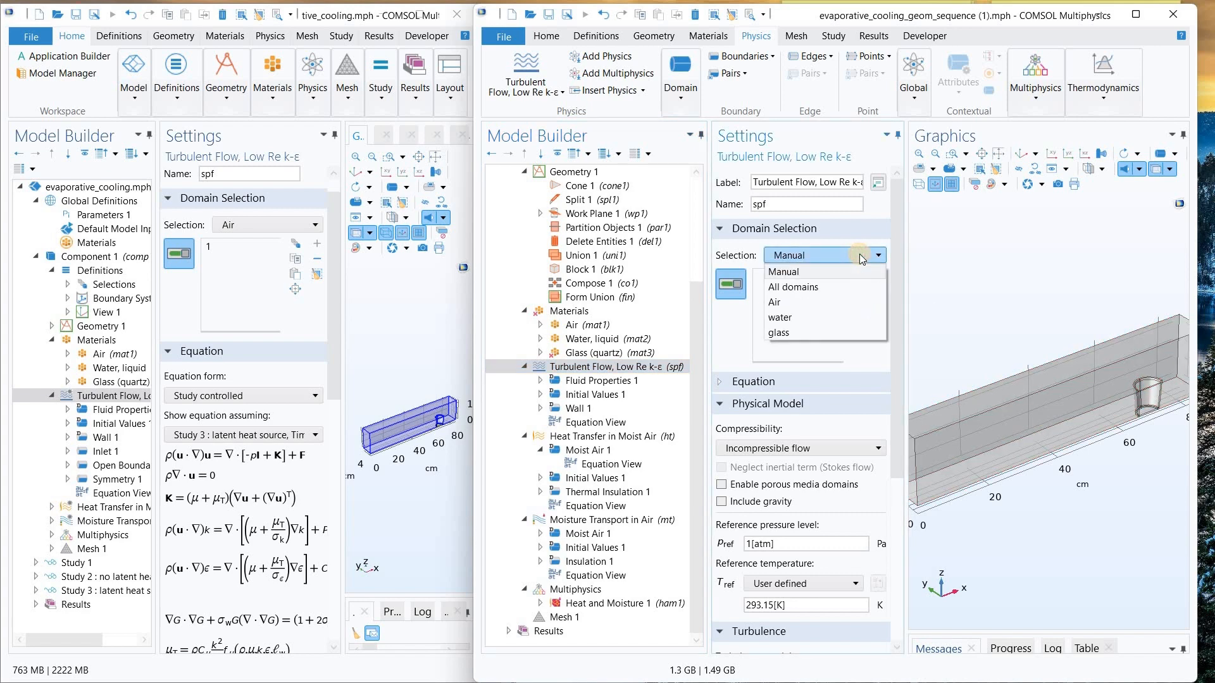
left_click(795, 304)
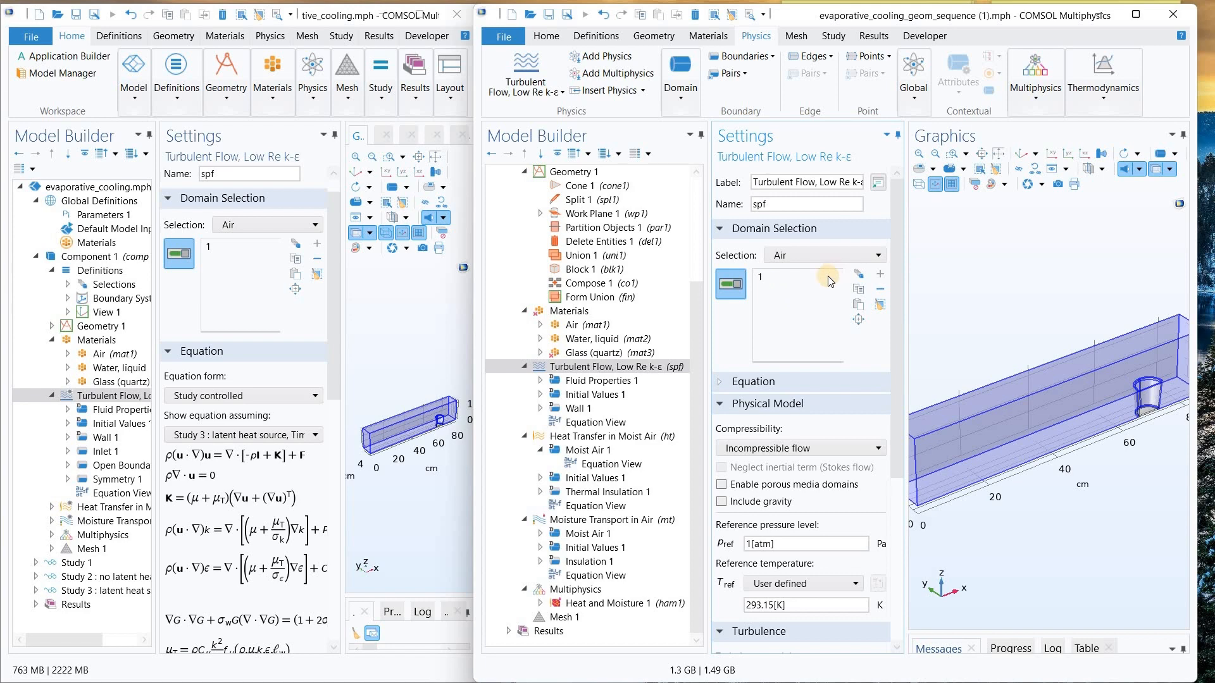
- Check the turbulent flow's initial values, and add an Inlet on the channel's end face at the high-x side, boundary 33
left_click(624, 368)
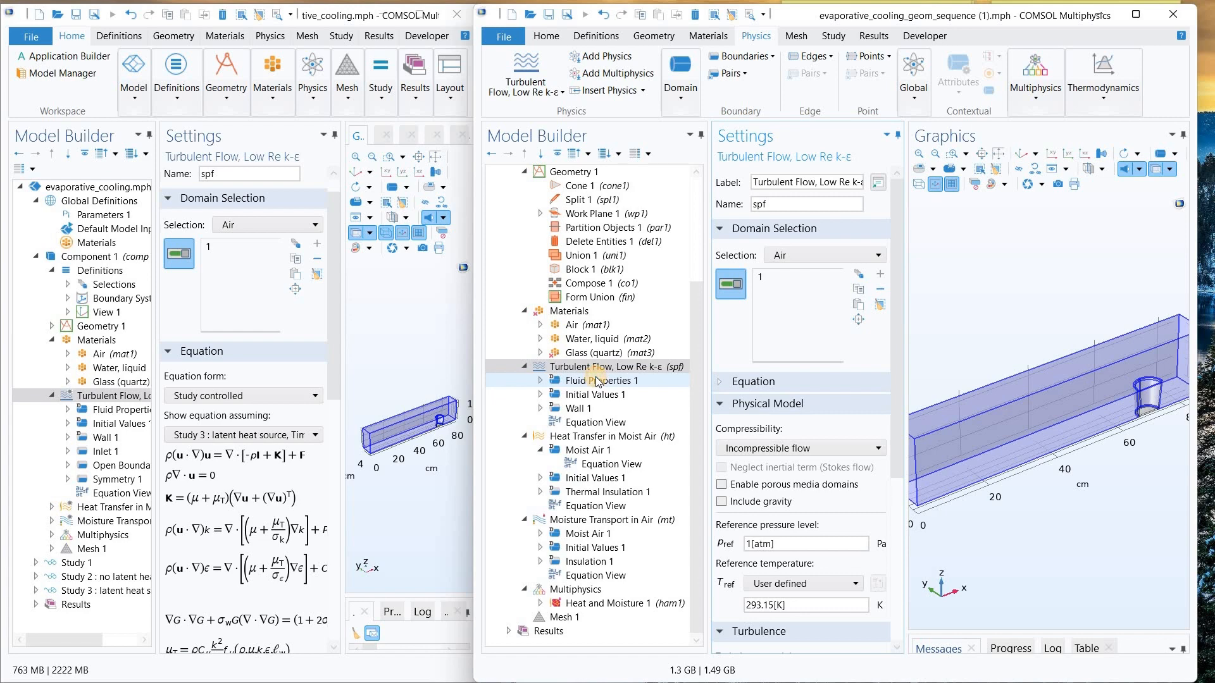
left_click(597, 381)
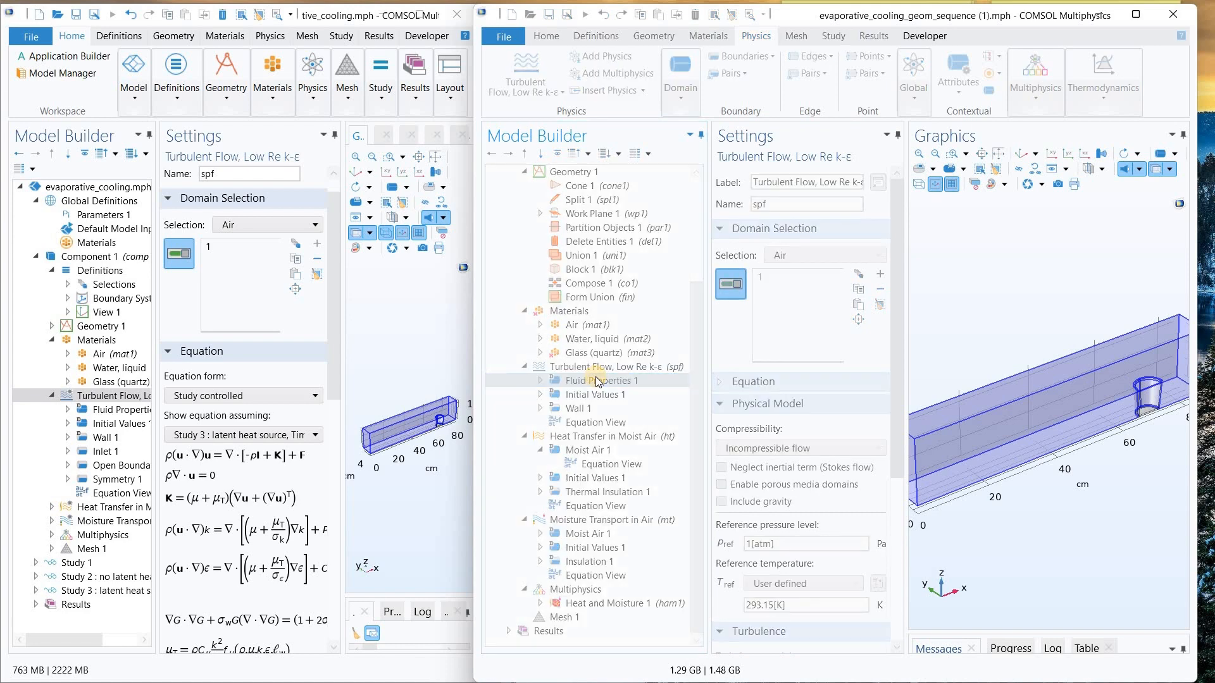
left_click(599, 394)
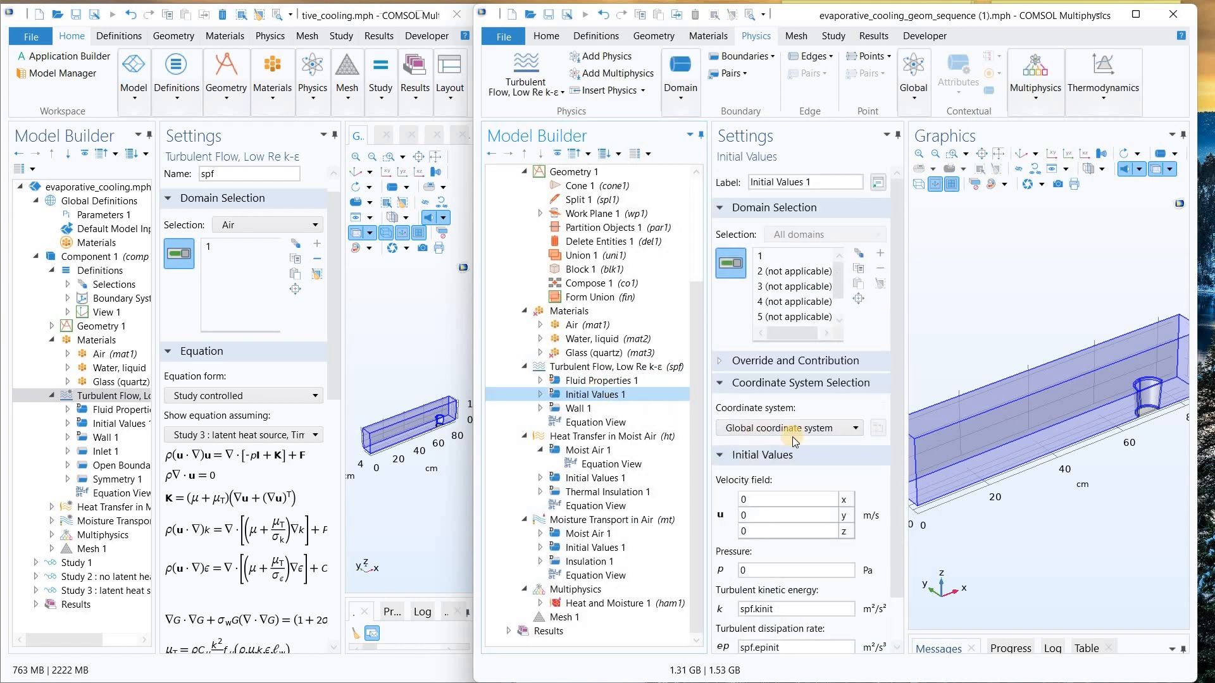
scroll(791, 443, "down", 1)
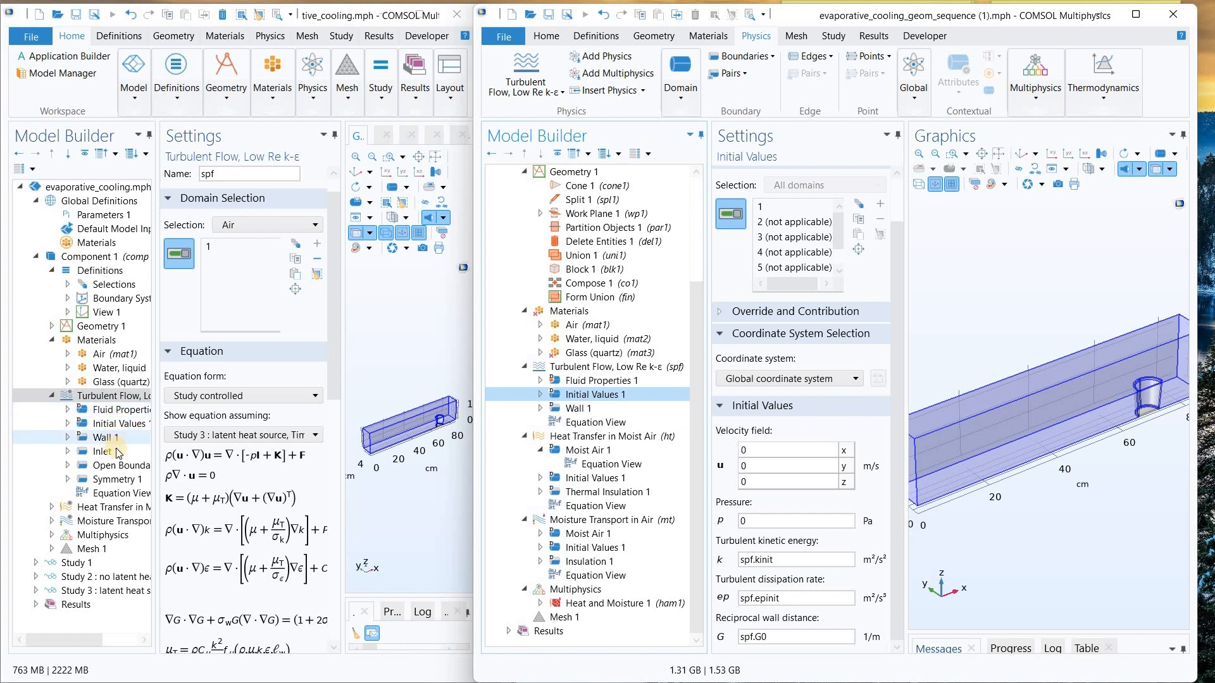
left_click(591, 368)
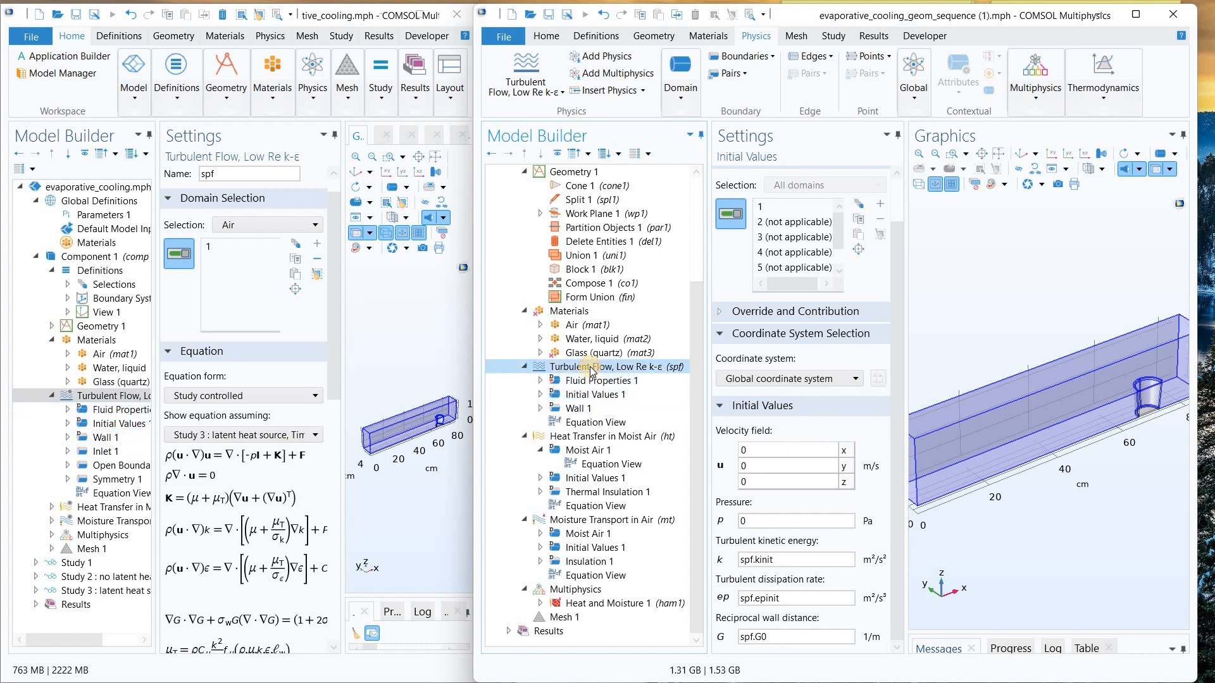
left_click(751, 59)
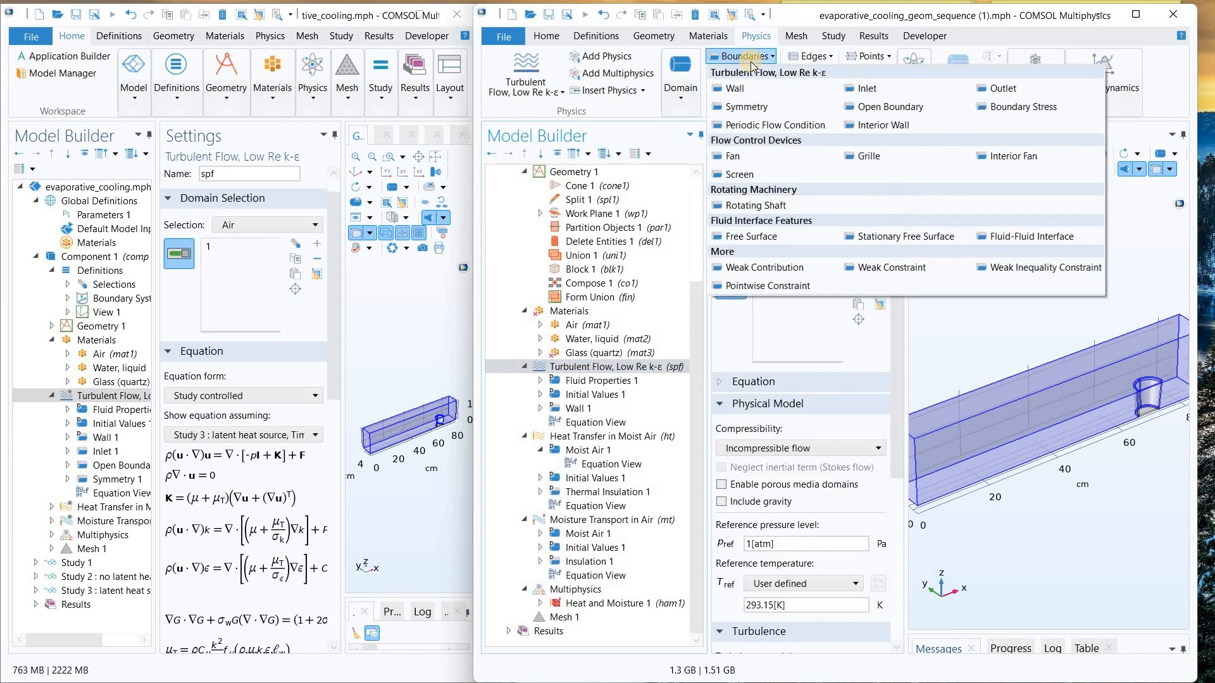
left_click(872, 89)
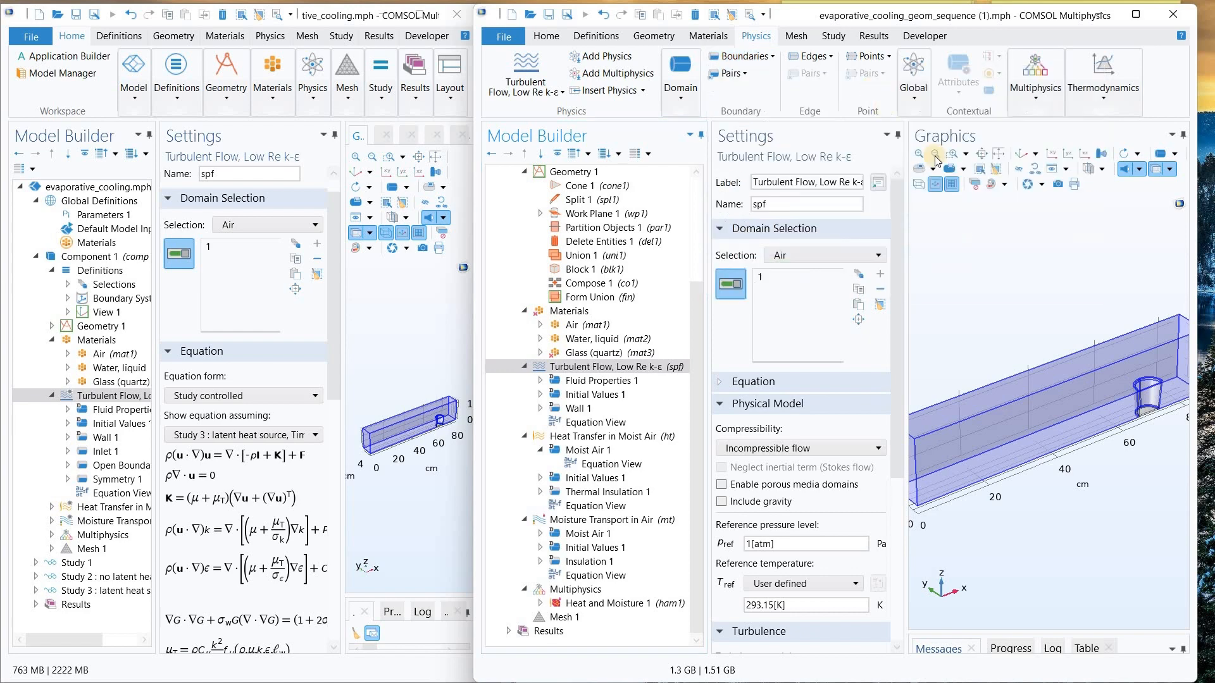
left_click(1187, 354)
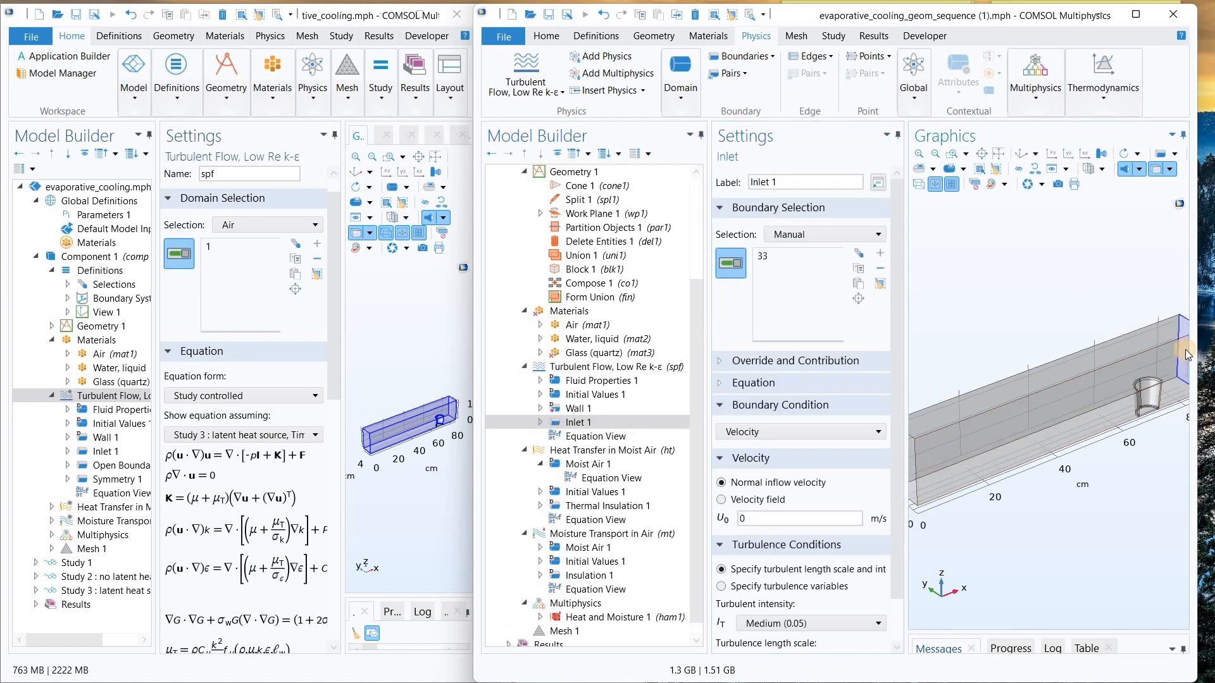
- Set the inlet's normal inflow velocity to 2 m/s, matching the reference model's inlet
left_click(1020, 154)
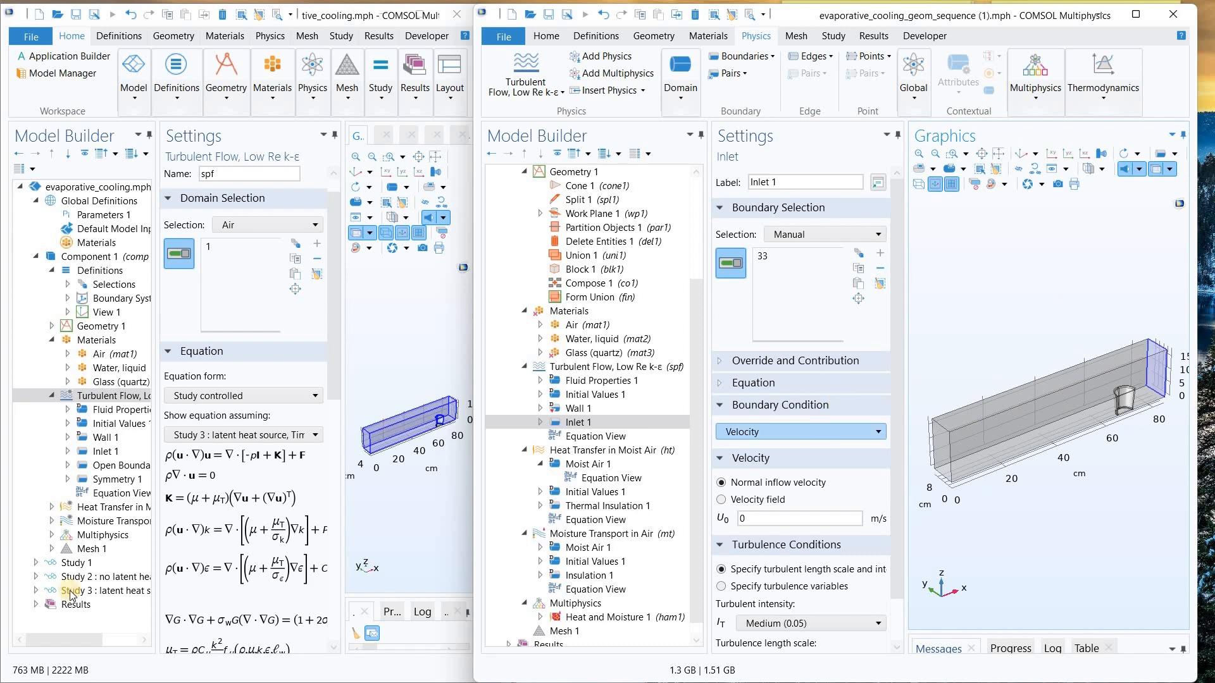
left_click(102, 451)
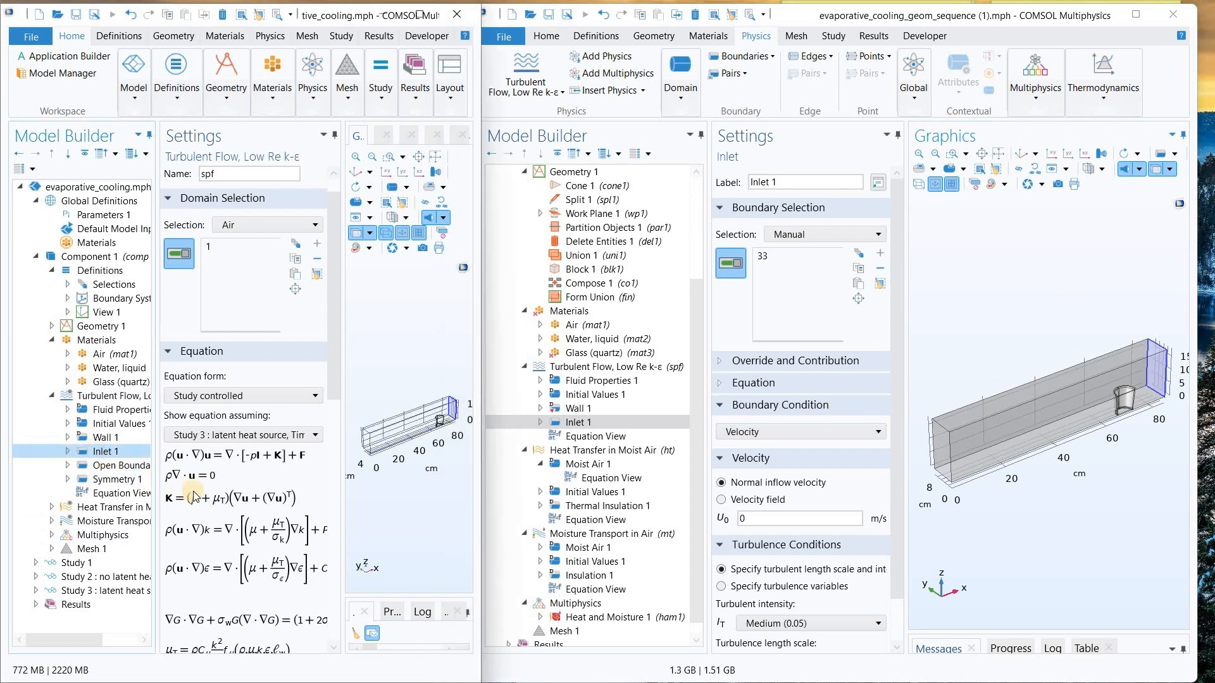
left_click(735, 519)
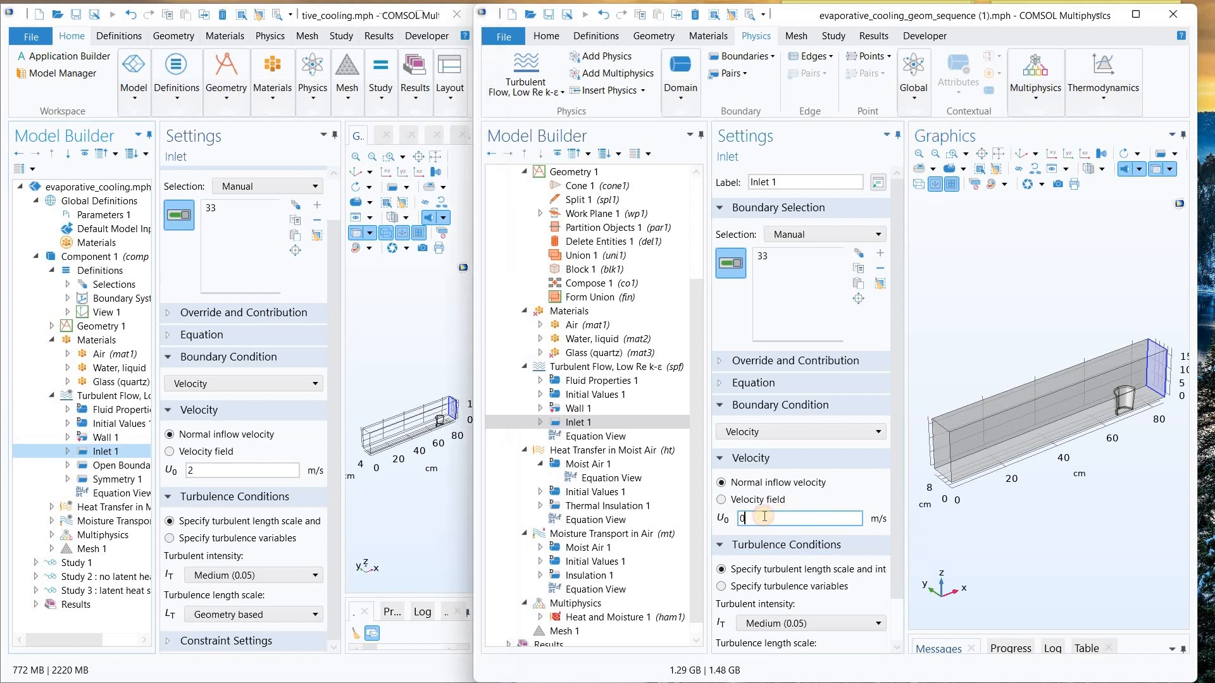
double_click(734, 519)
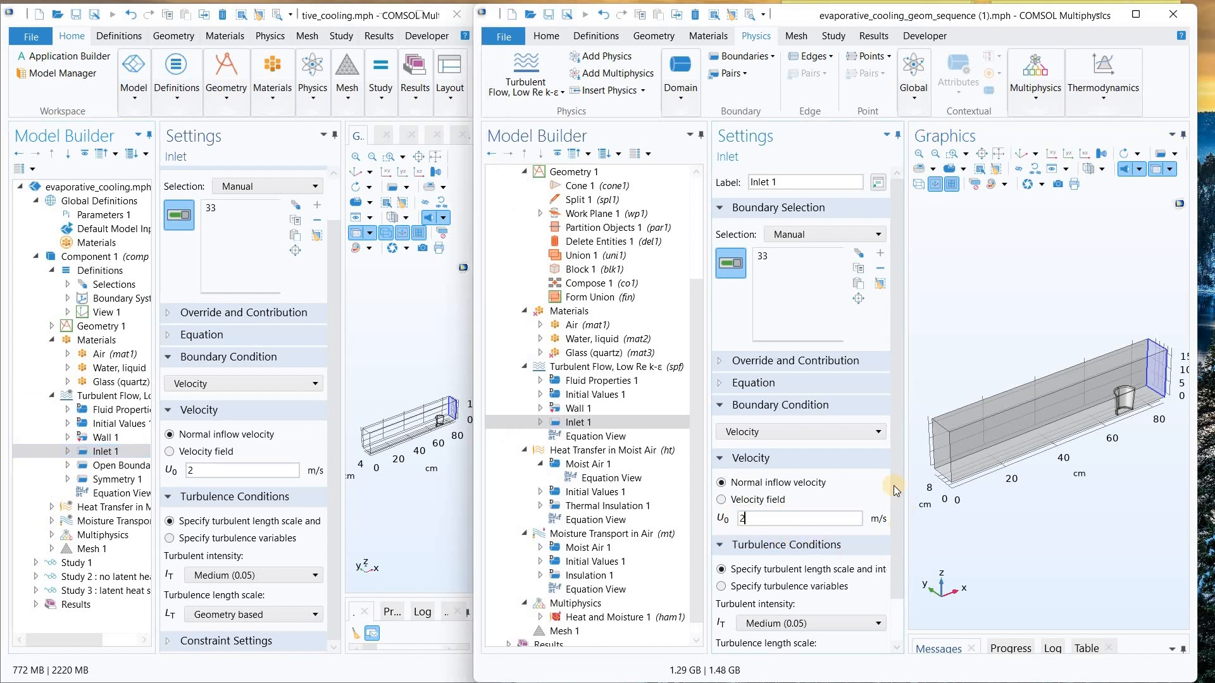
scroll(895, 490, "down", 2)
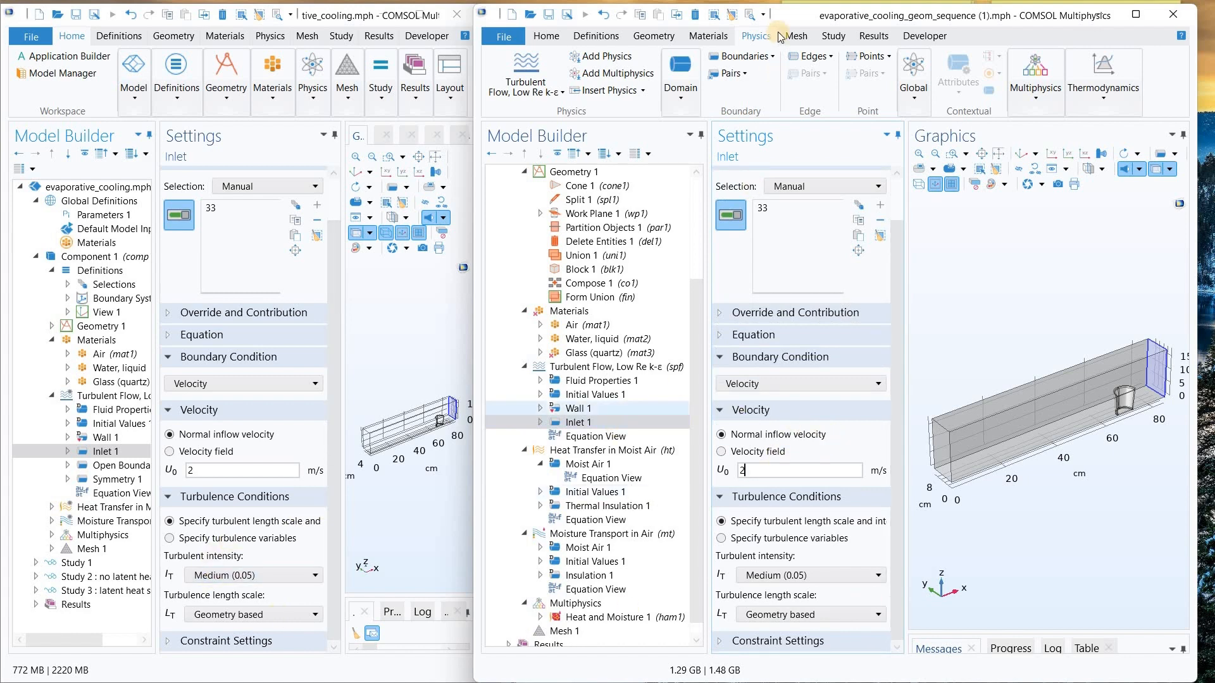
- Add an Open Boundary on the channel's end face at x = 0, boundary 1, and compare it with the reference model
left_click(759, 58)
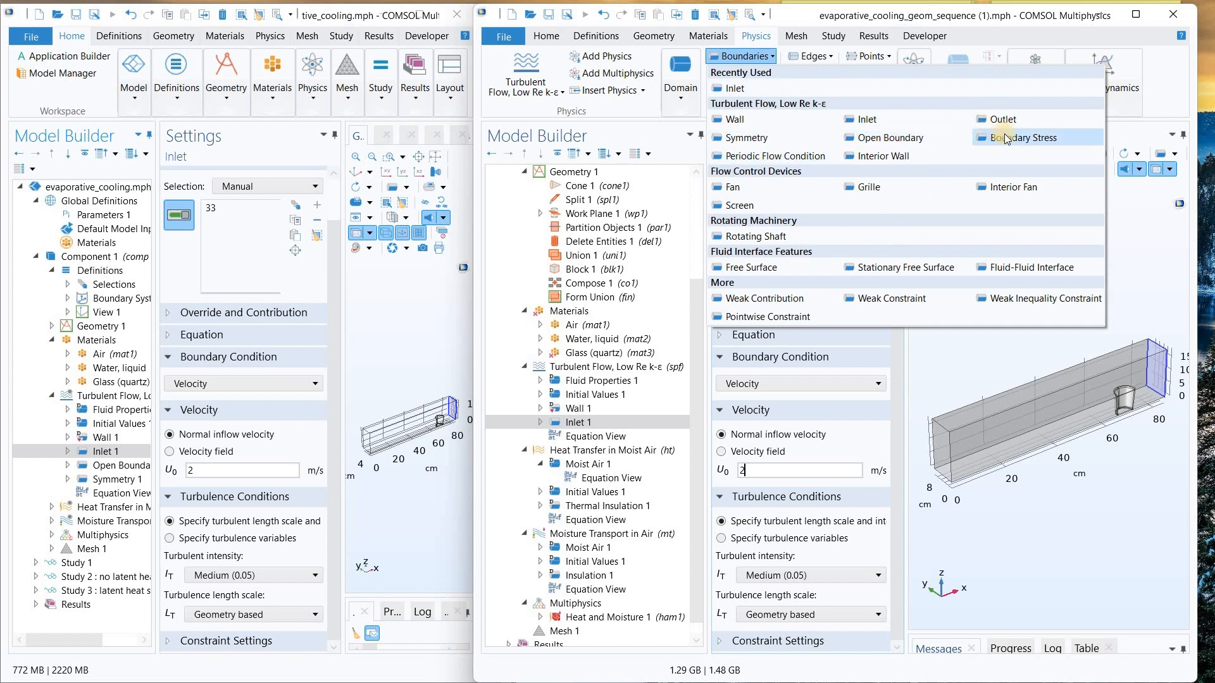
left_click(948, 418)
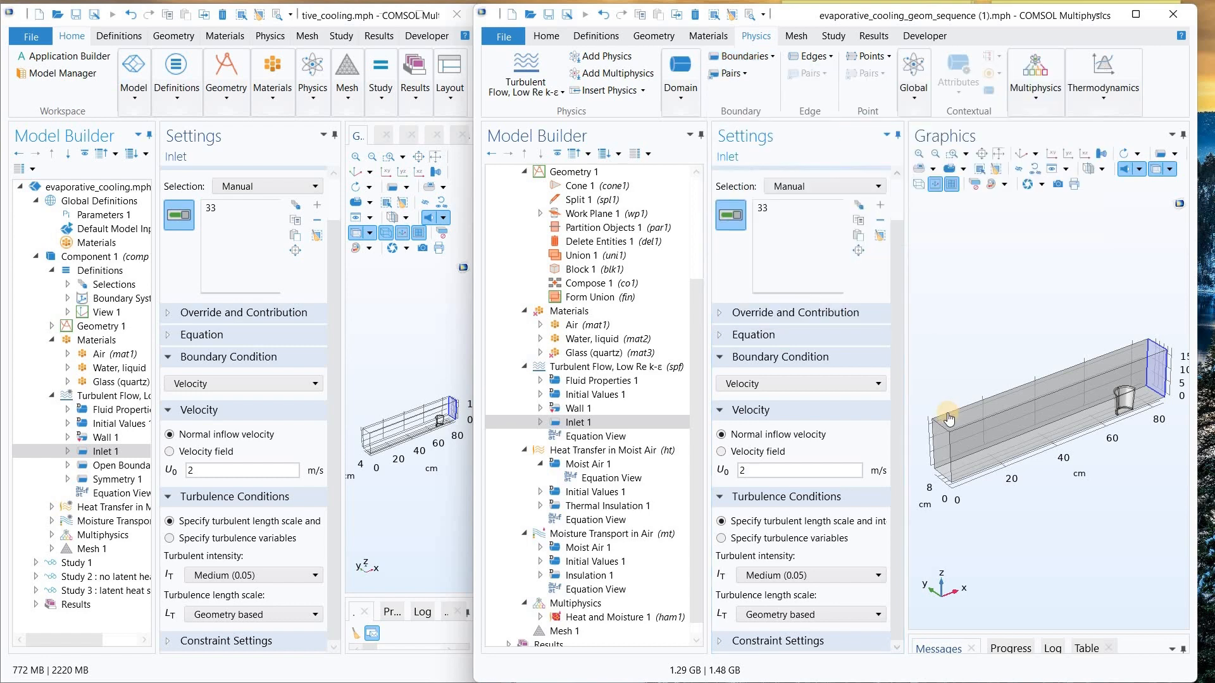
left_click(942, 452)
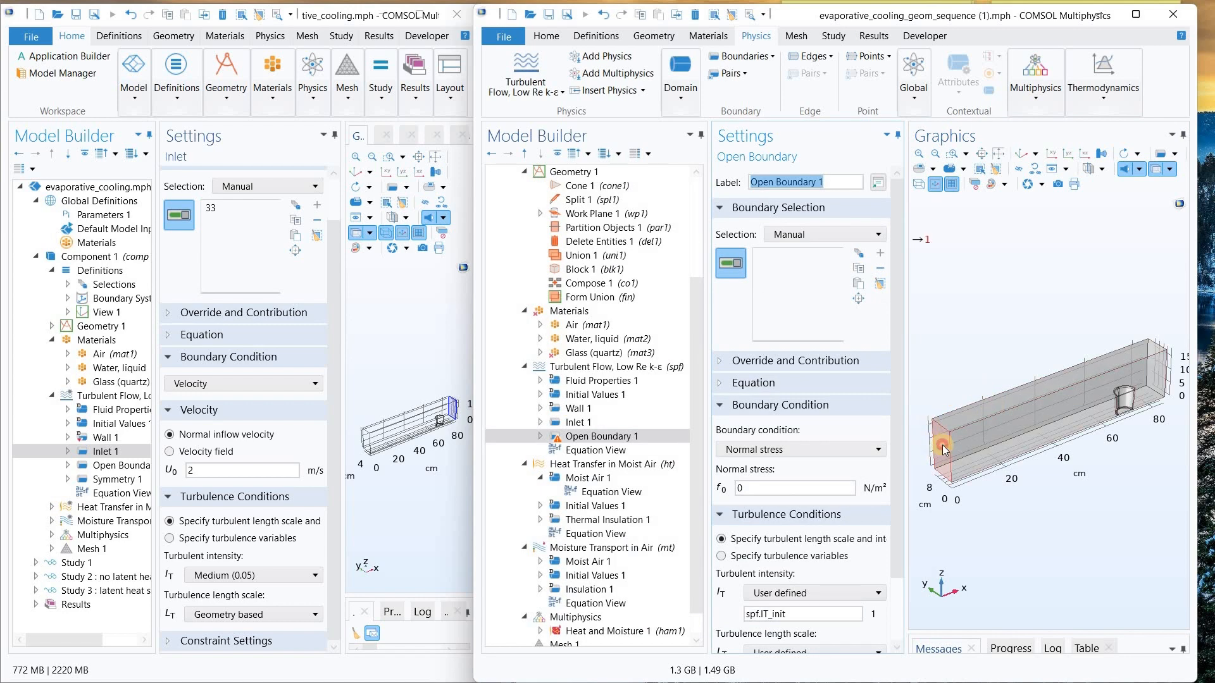
left_click(942, 448)
left_click(133, 466)
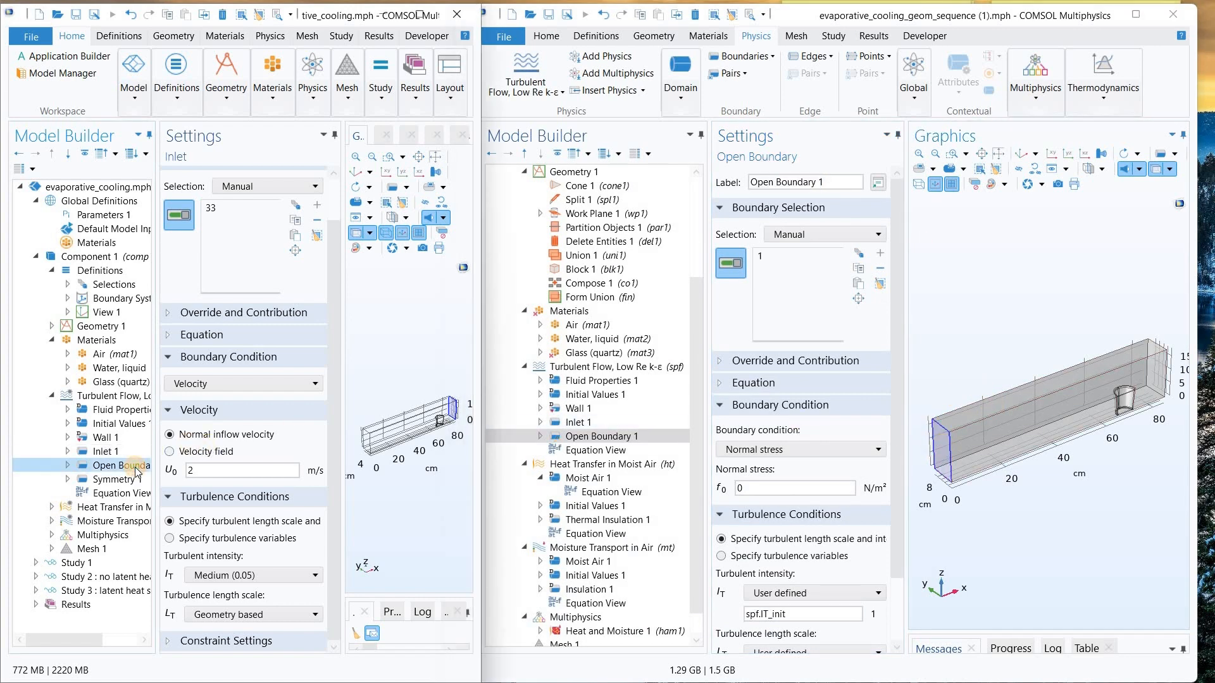
left_click(1016, 14)
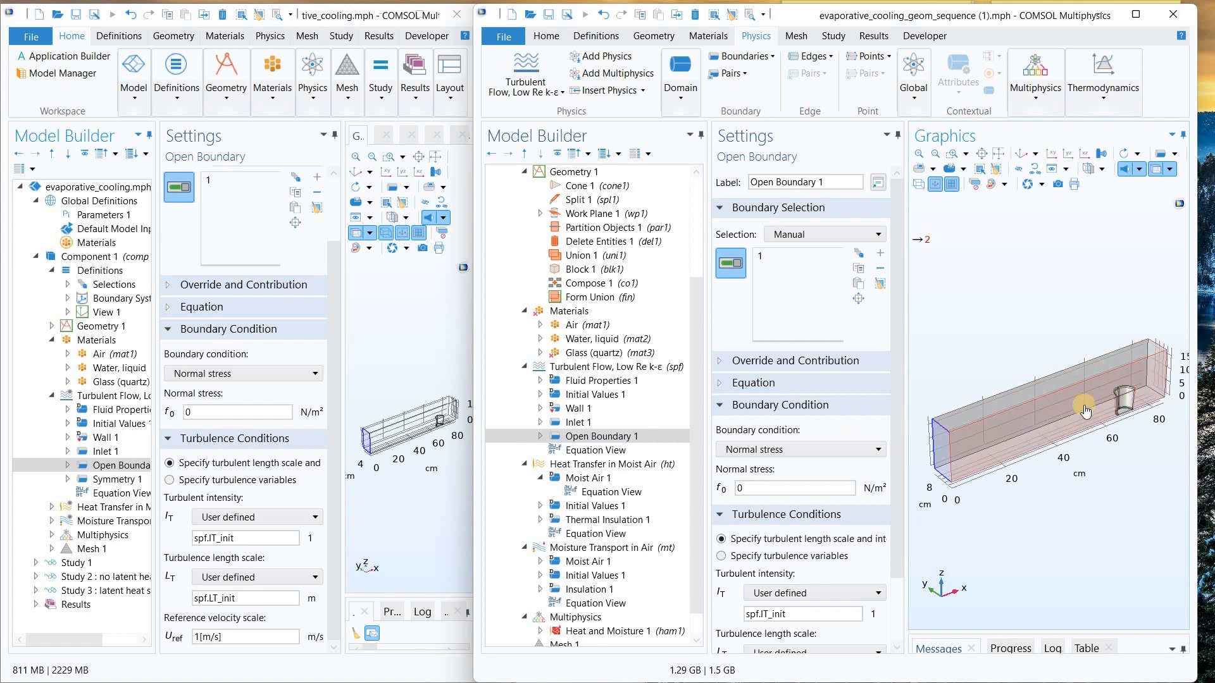
- Add a Symmetry condition on the channel's long vertical face, boundary 2, and check it against the reference model's symmetry selection
left_click(764, 61)
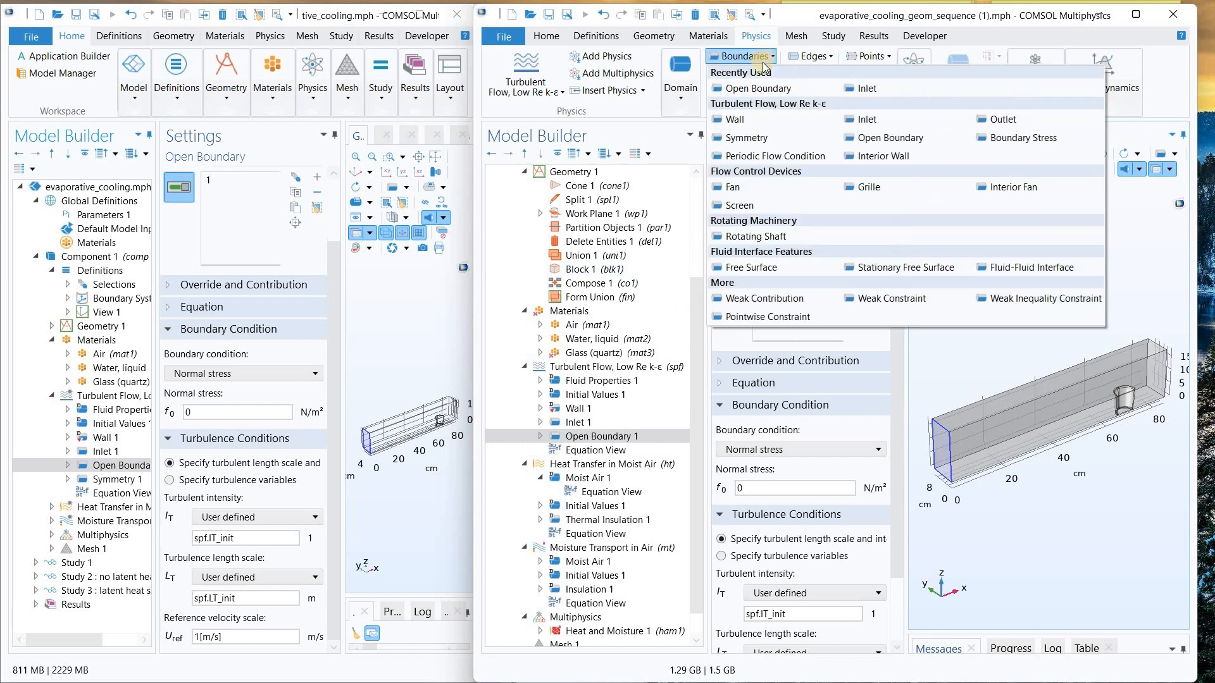
key("Escape")
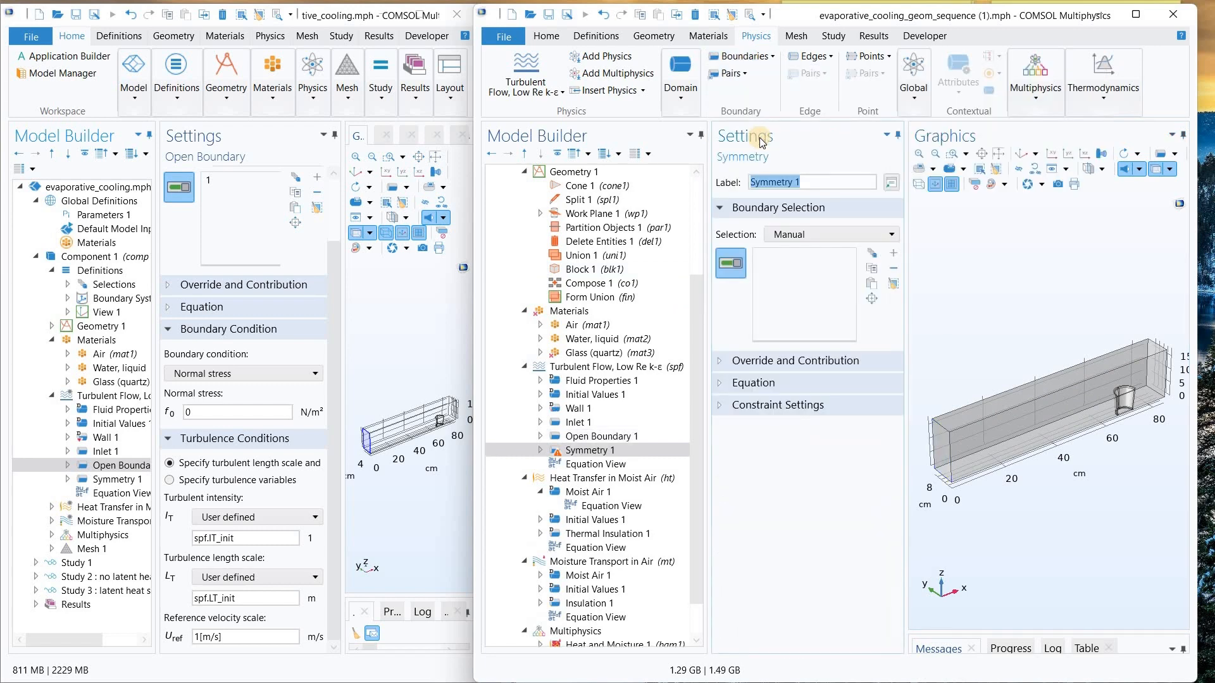
left_click(1039, 422)
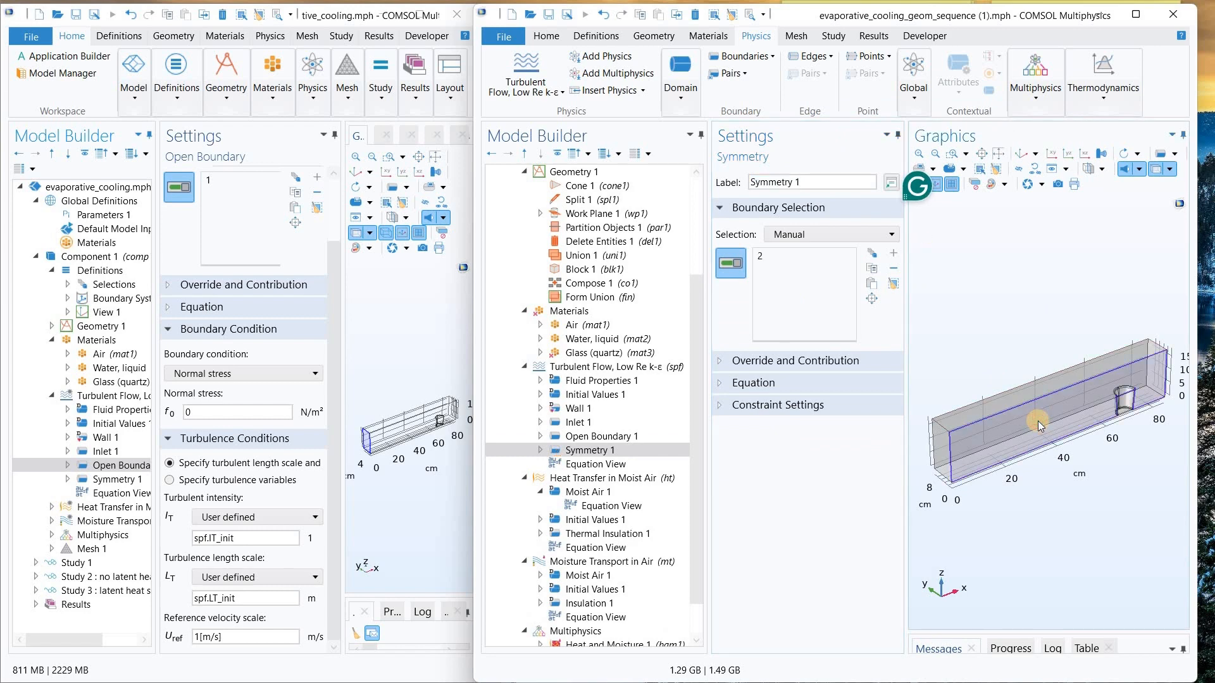
left_click(117, 479)
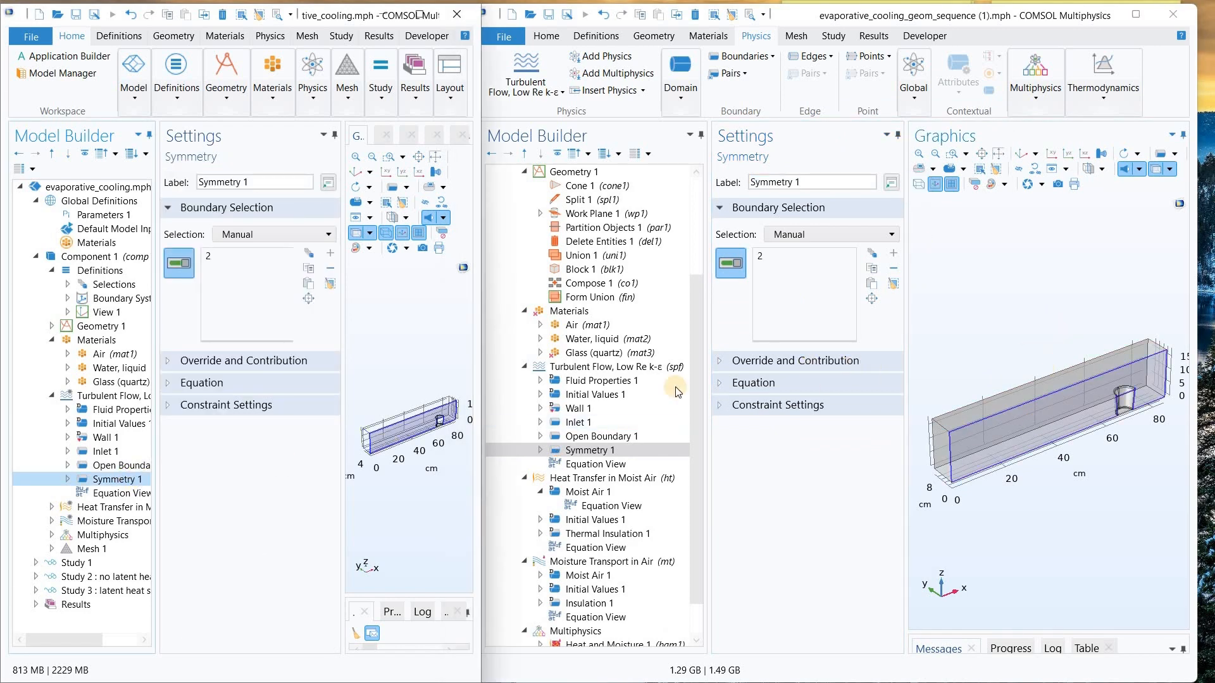
- Review the equation, physical model and turbulence settings of the reference model's Turbulent Flow interface
left_click(111, 396)
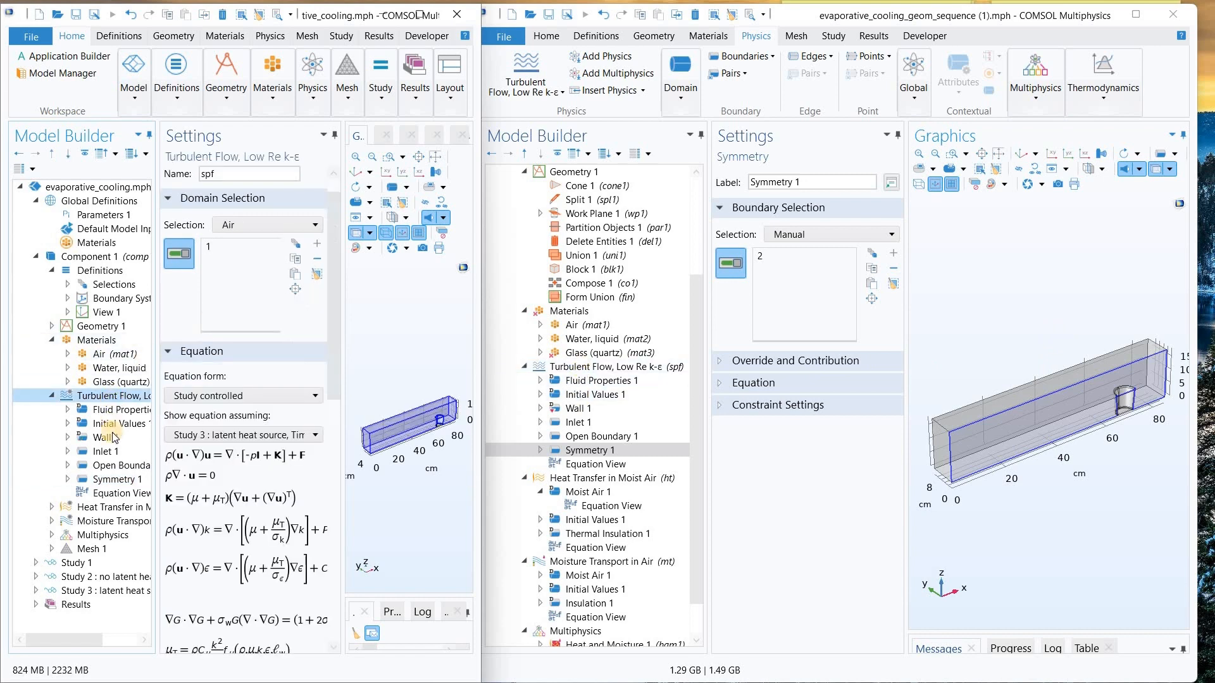
scroll(247, 526, "down", 6)
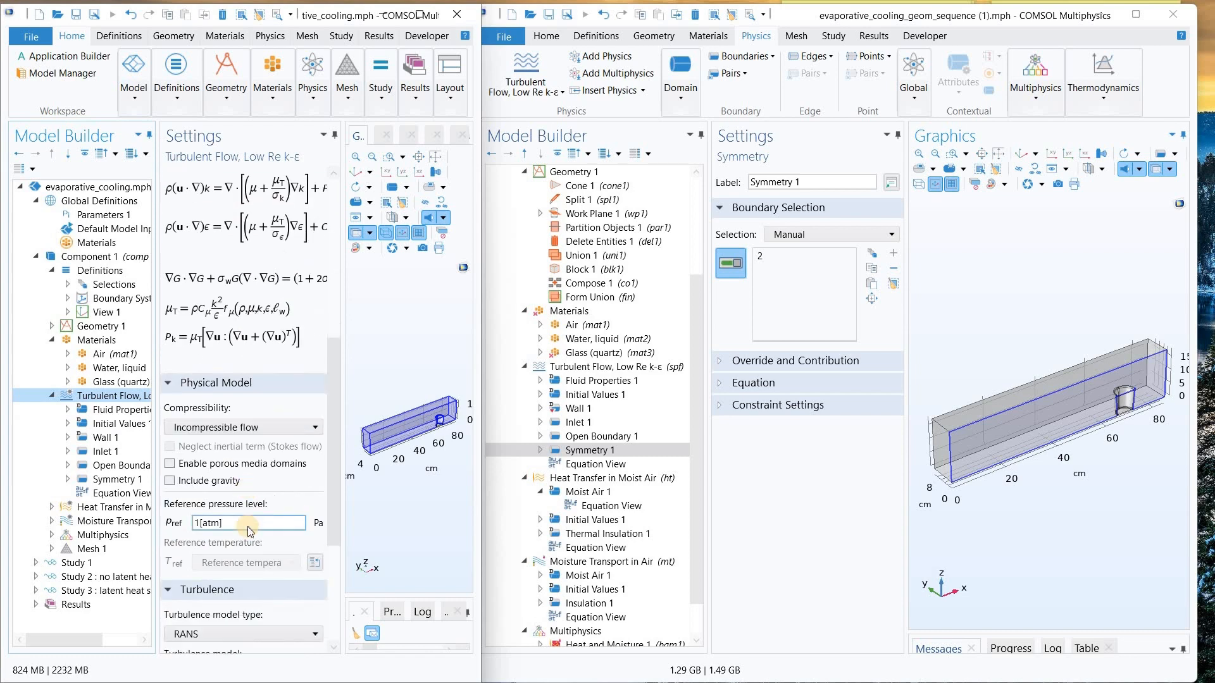
scroll(245, 502, "up", 5)
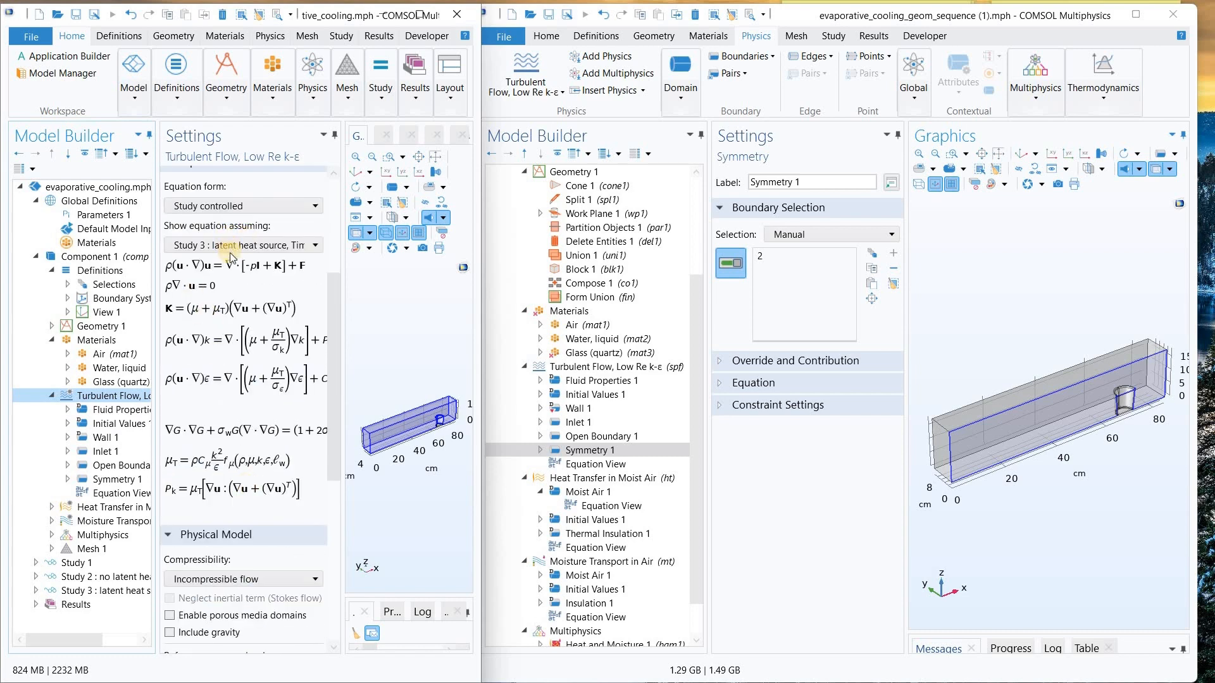
scroll(240, 468, "down", 6)
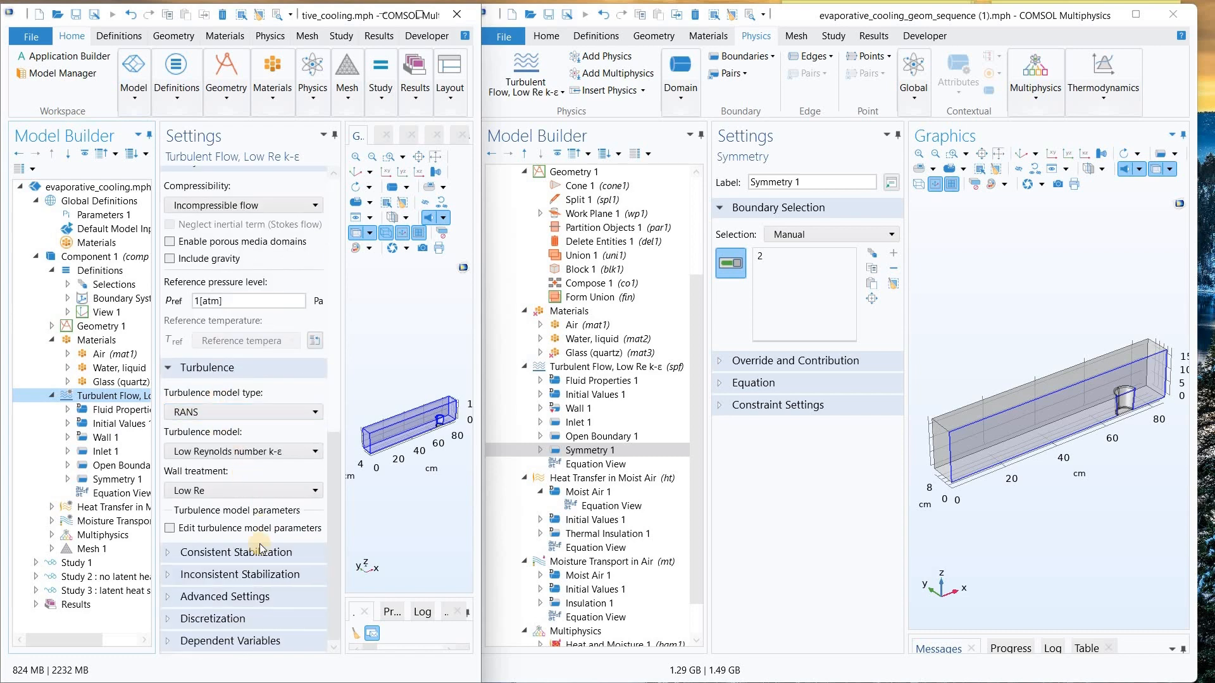
left_click(91, 410)
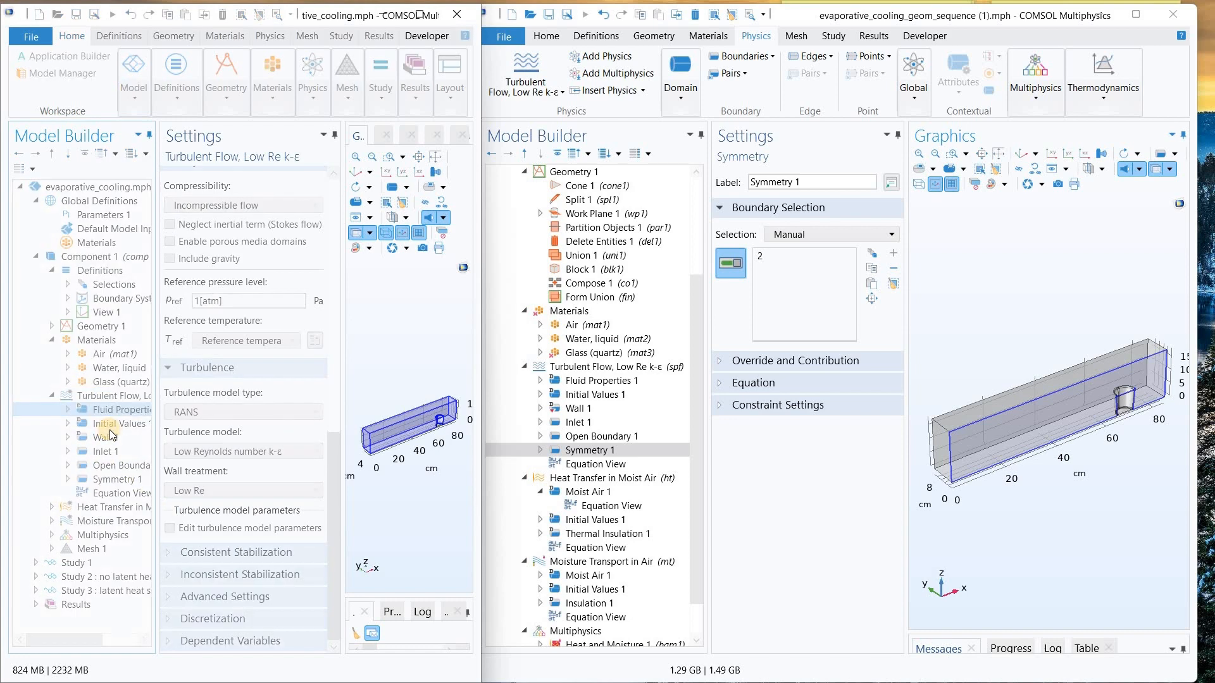
- Apply the rebuilt model's Heat Transfer in Moist Air interface to all domains, as in the reference model
double_click(117, 507)
left_click(939, 15)
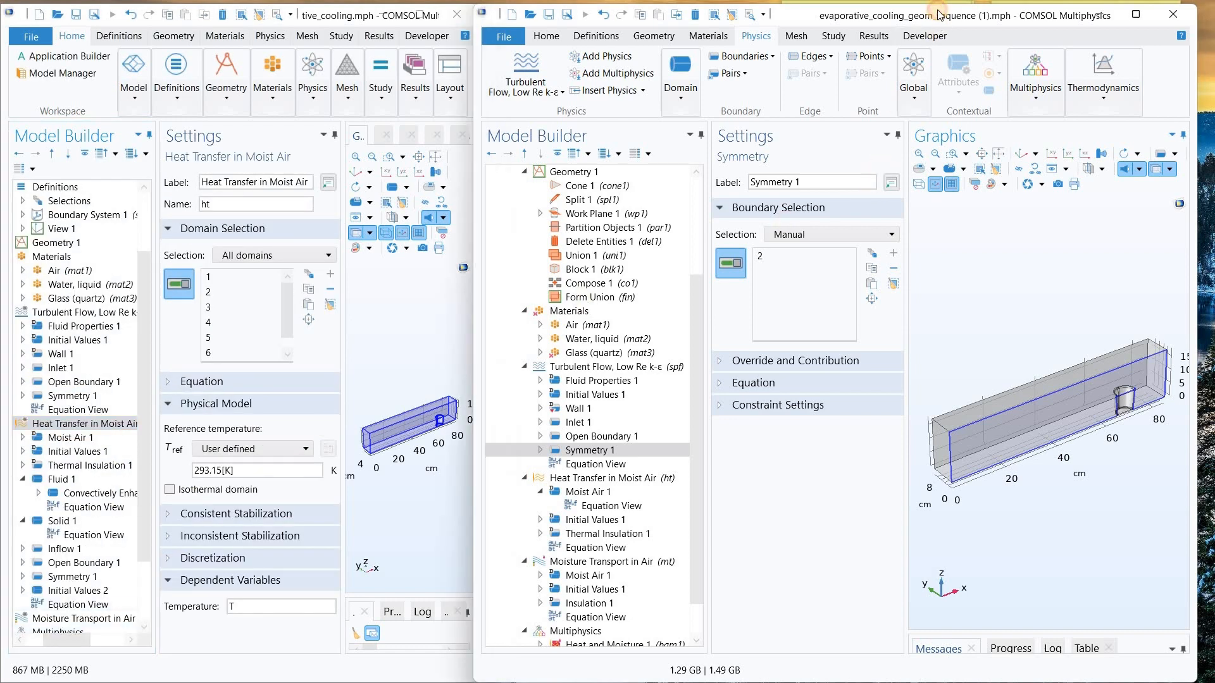
left_click(617, 478)
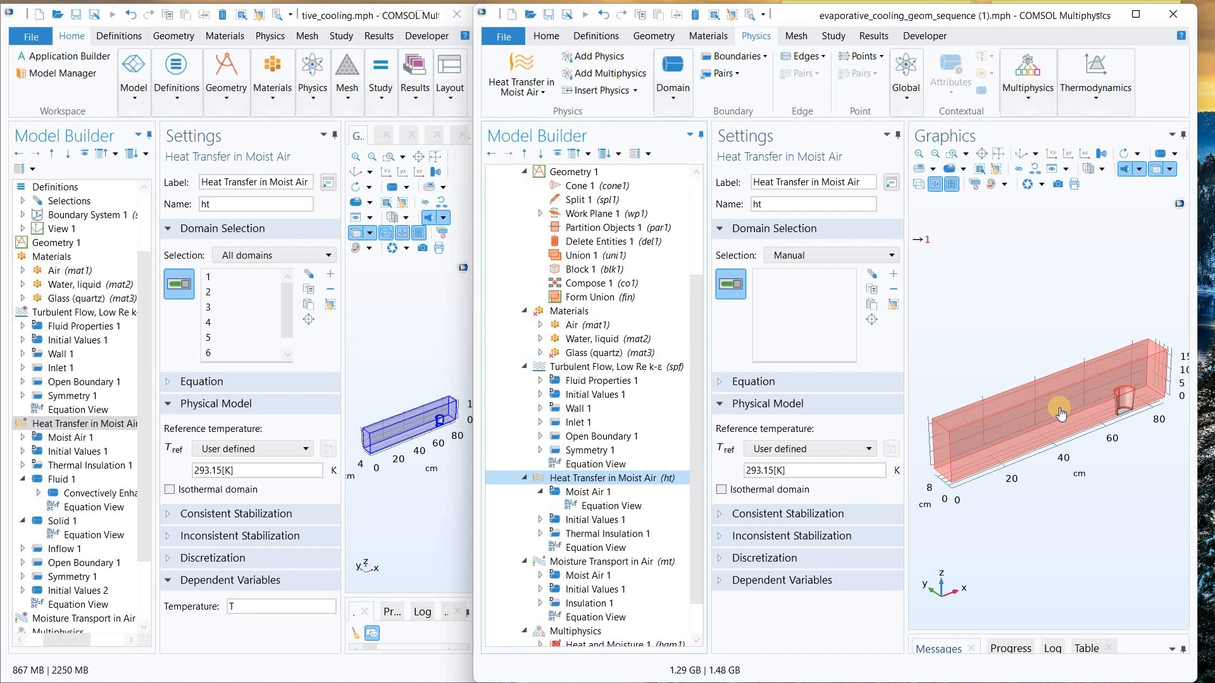
left_click(873, 255)
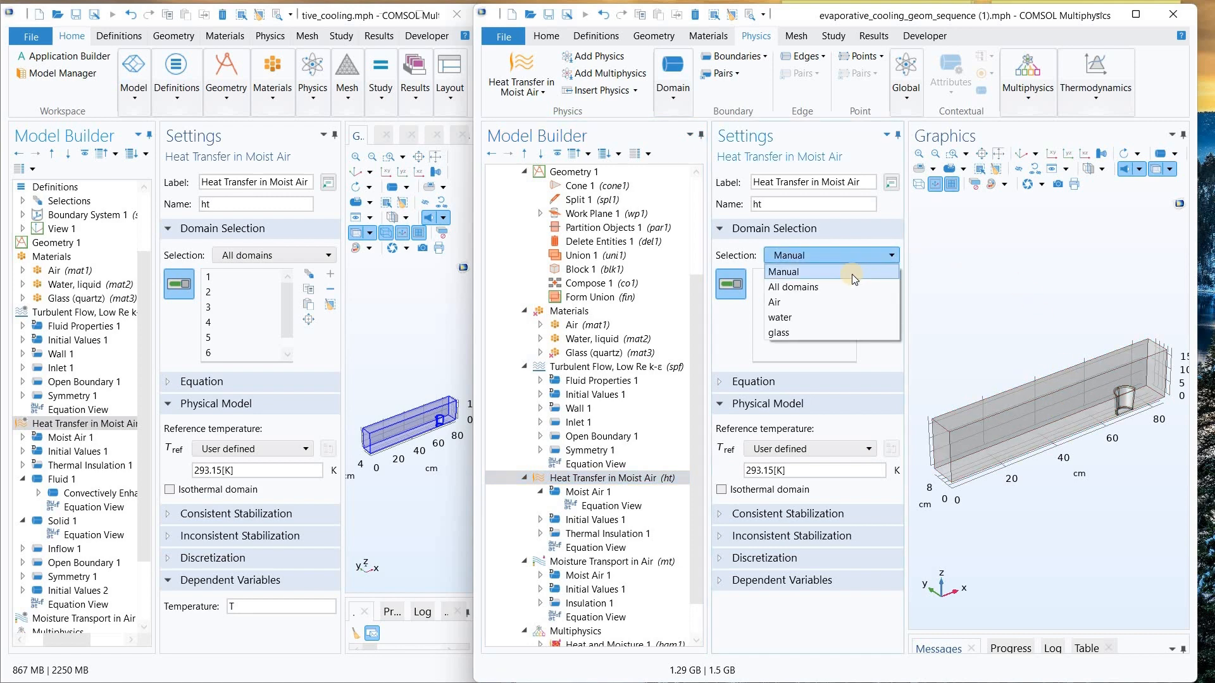
left_click(846, 288)
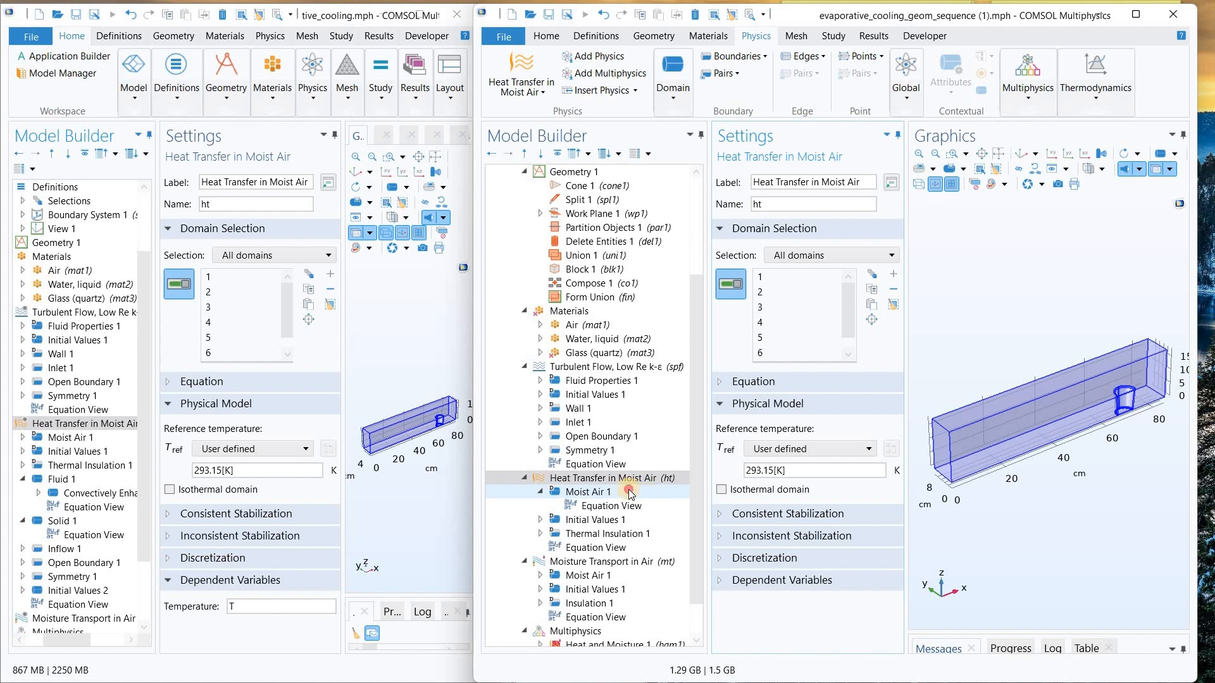
- Examine the Moist Air feature's domain selection, model input, heat convection and thermodynamics settings under heat transfer, comparing them with the reference model
left_click(629, 492)
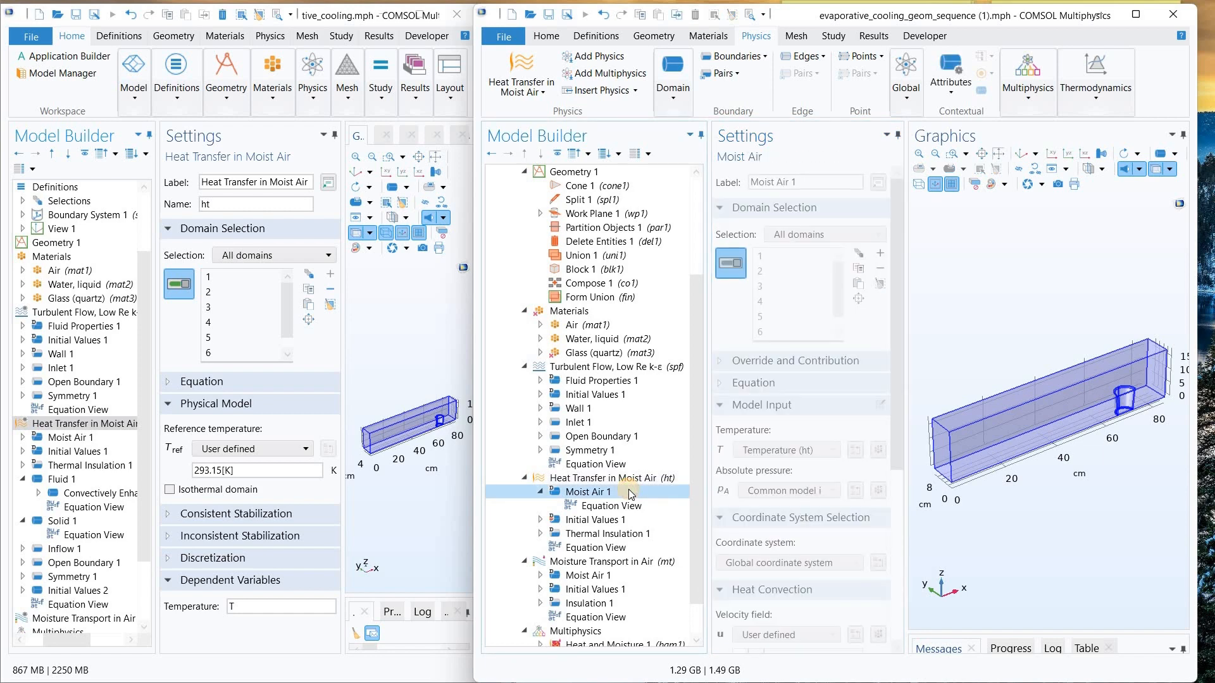
scroll(807, 450, "down", 6)
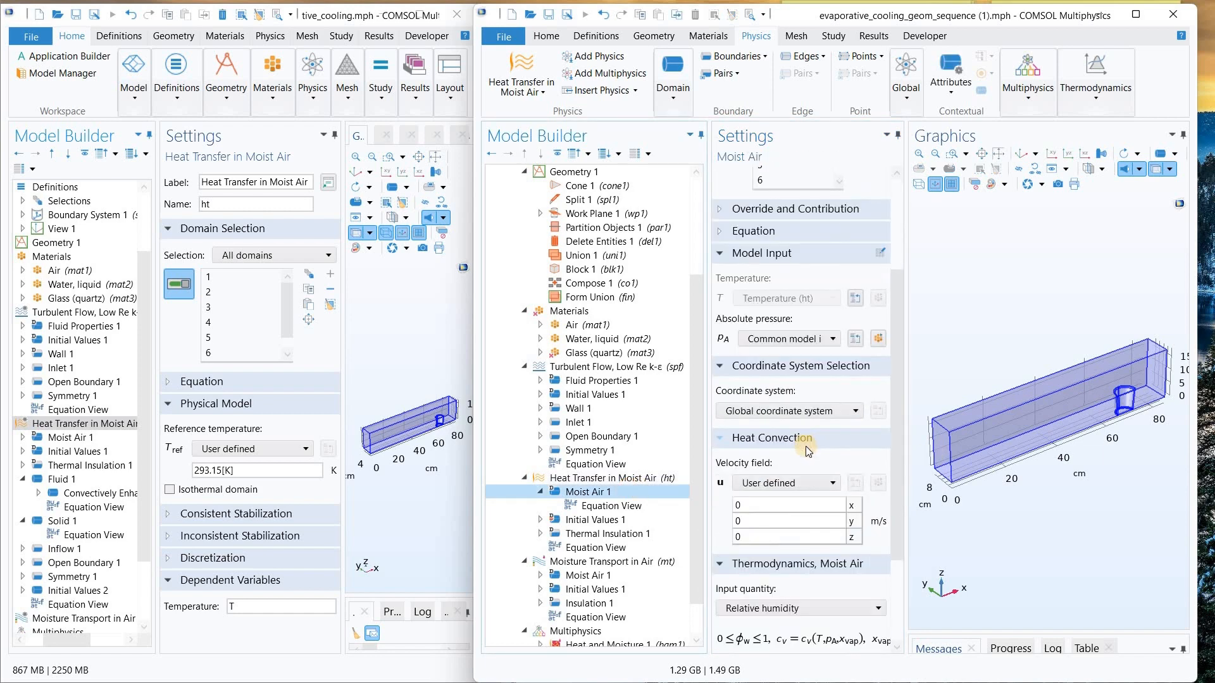
scroll(807, 450, "down", 1)
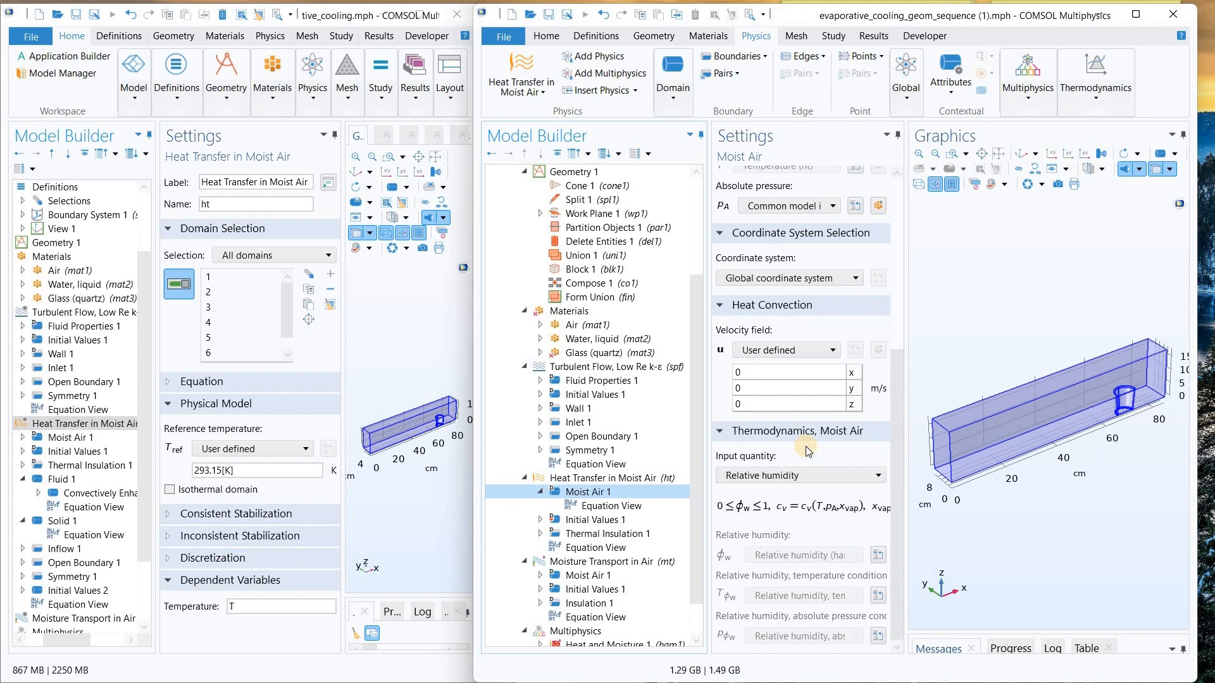
scroll(842, 322, "up", 7)
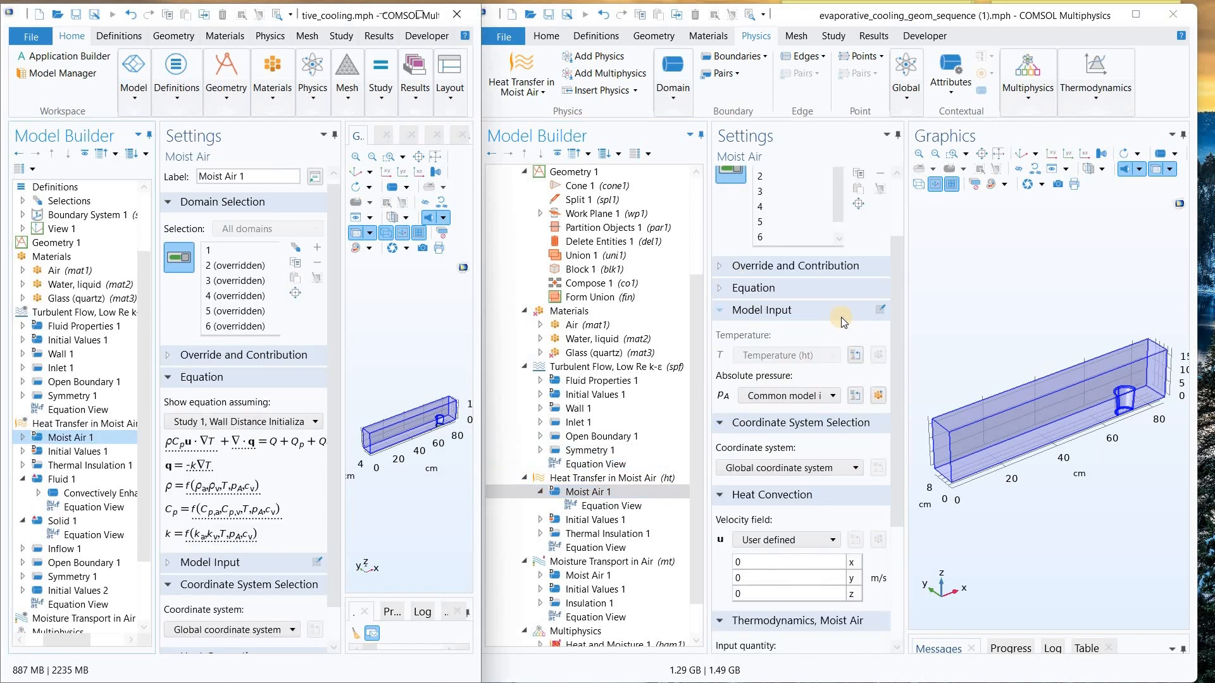
scroll(793, 271, "down", 1)
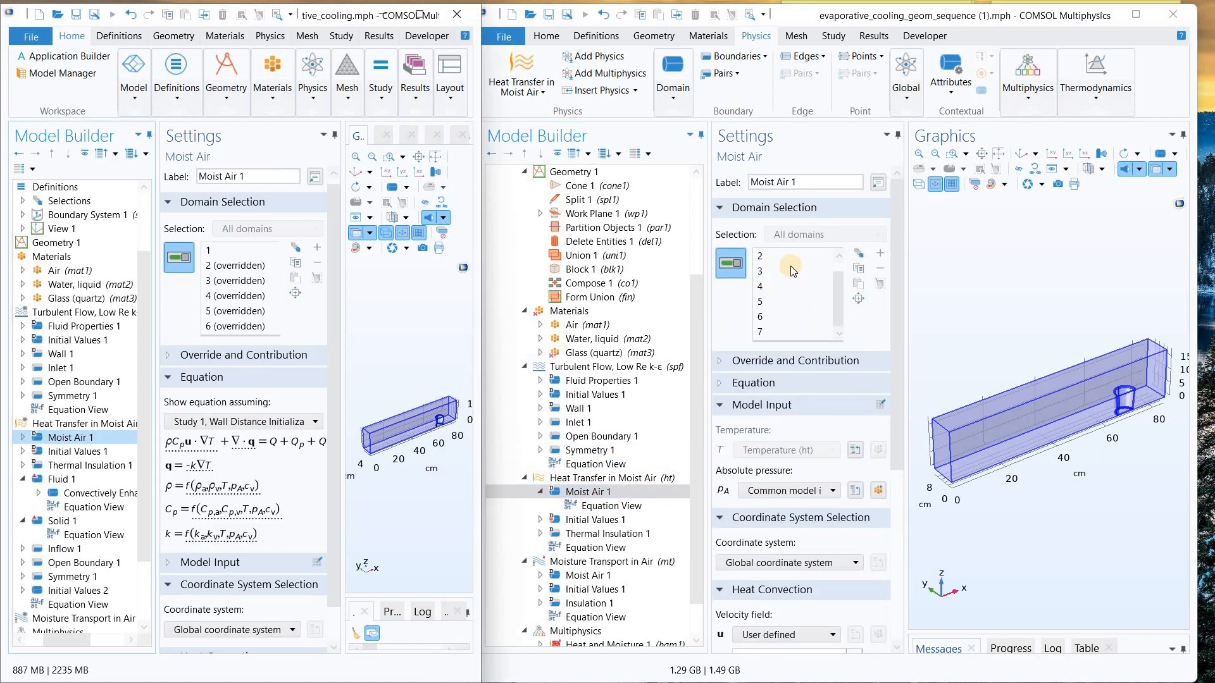
scroll(790, 272, "up", 1)
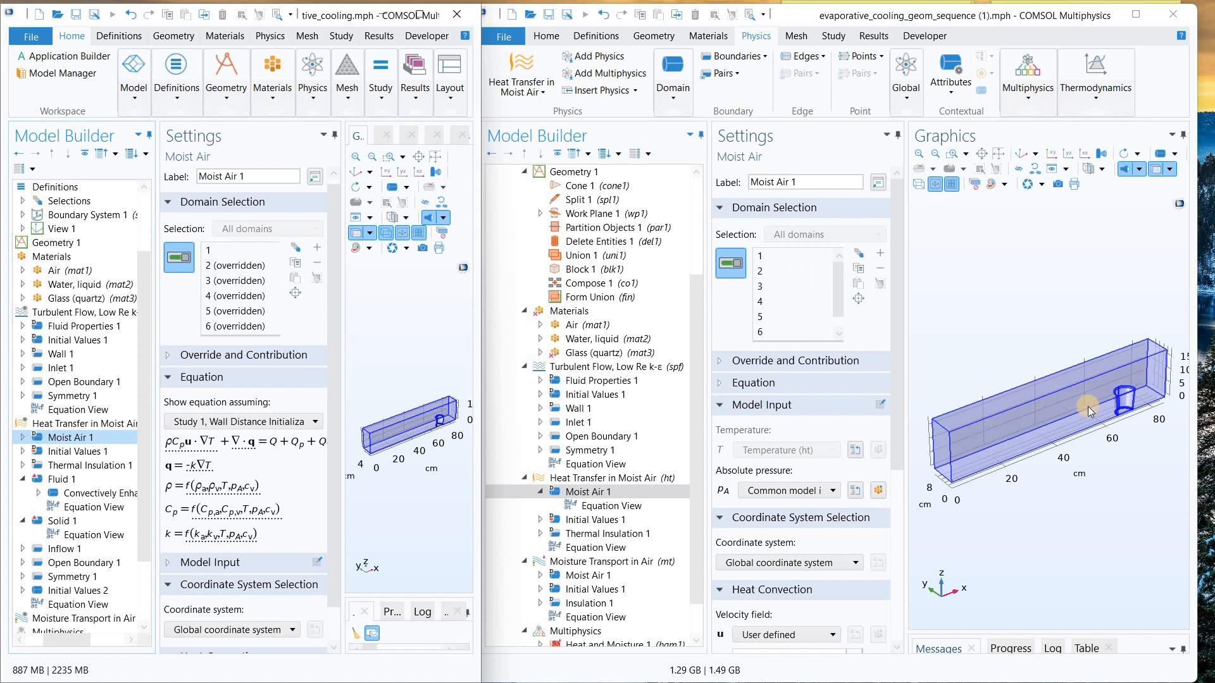
left_click(546, 495)
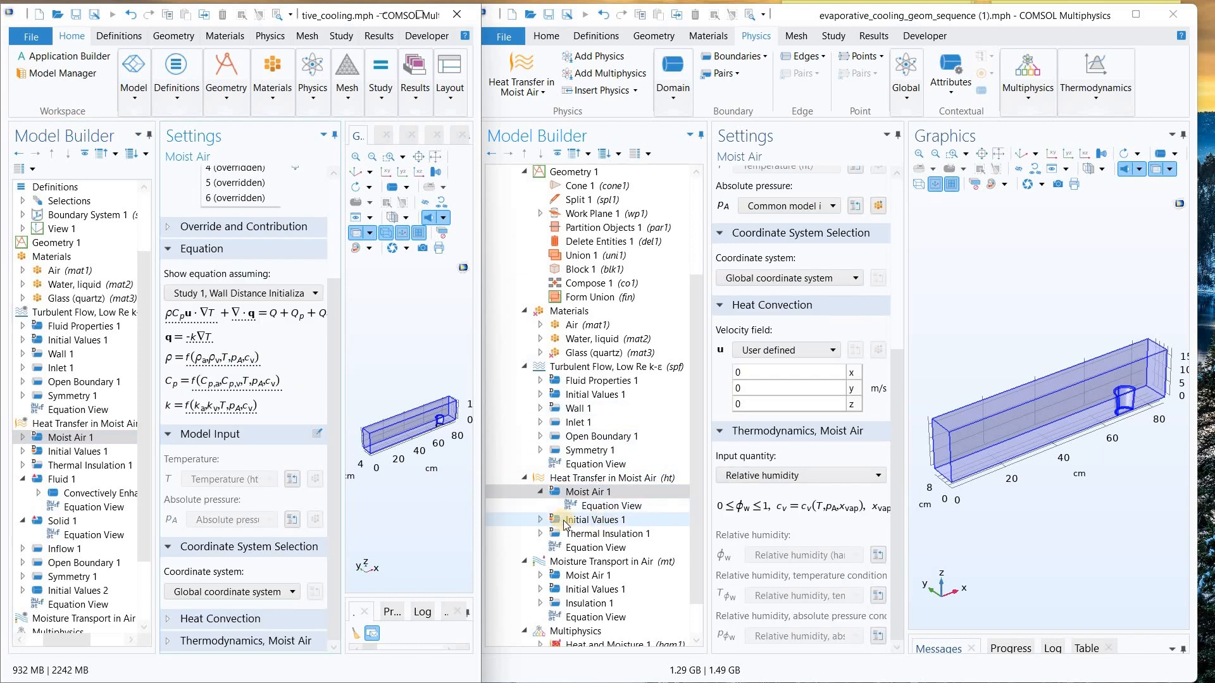
left_click(537, 520)
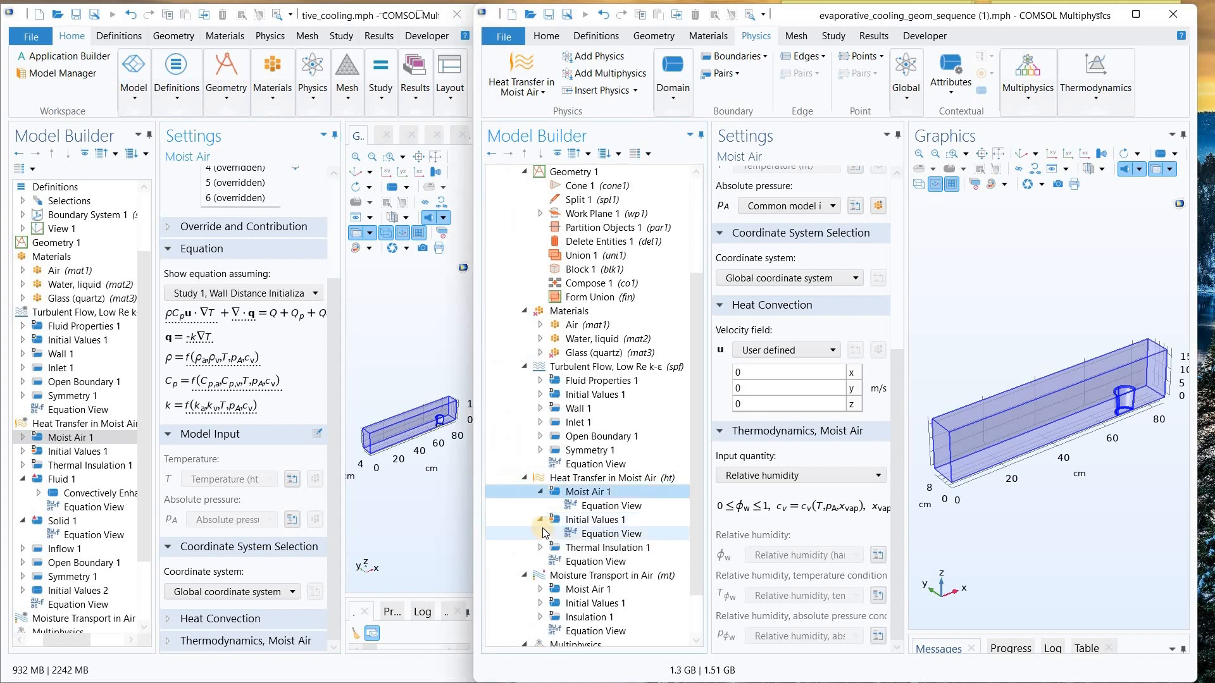
left_click(539, 520)
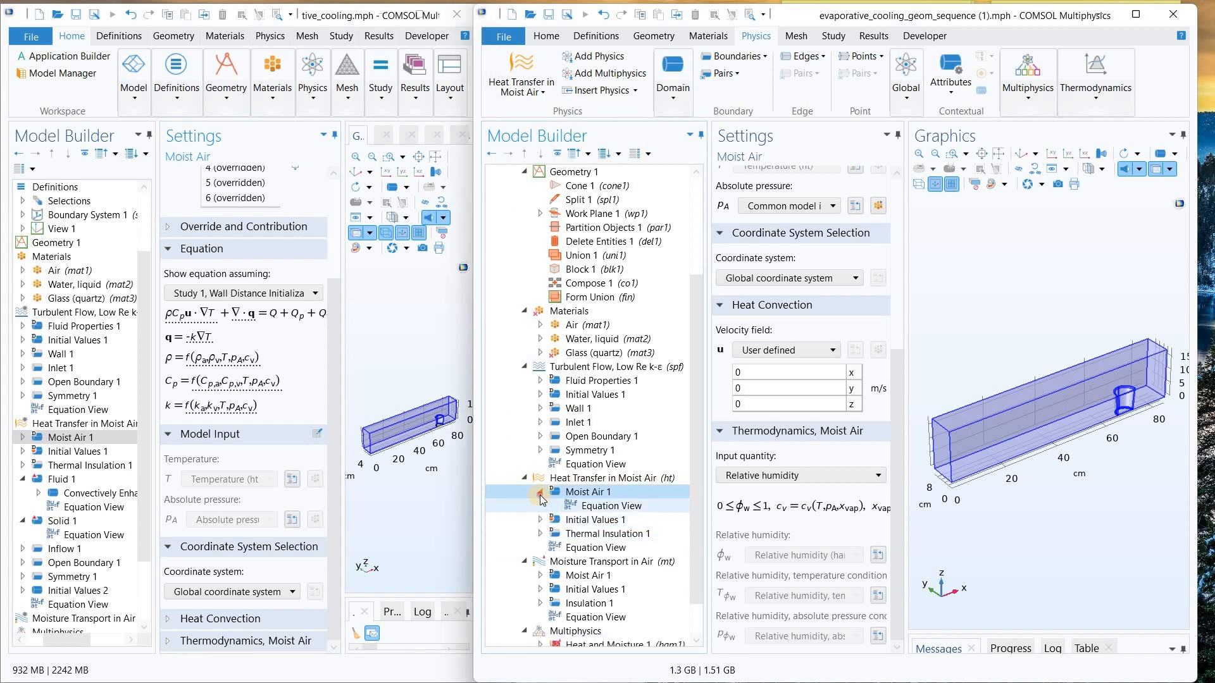
left_click(539, 492)
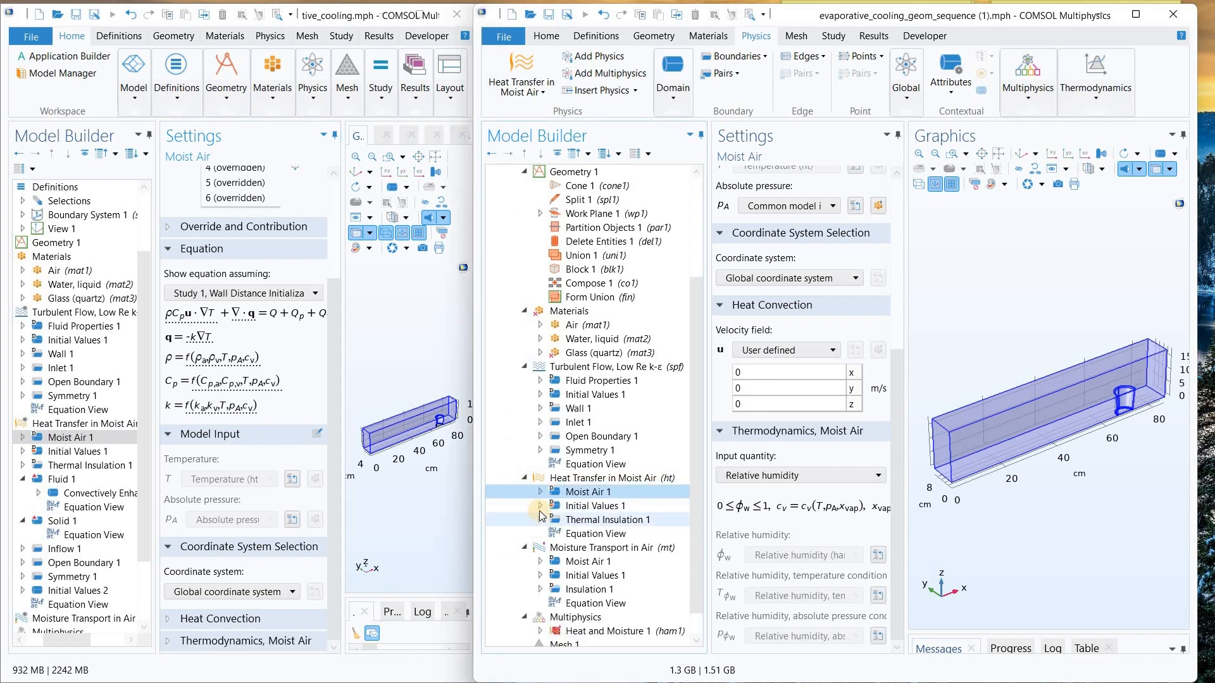
- Add a Fluid and a Solid domain feature to the Heat Transfer in Moist Air interface
left_click(677, 97)
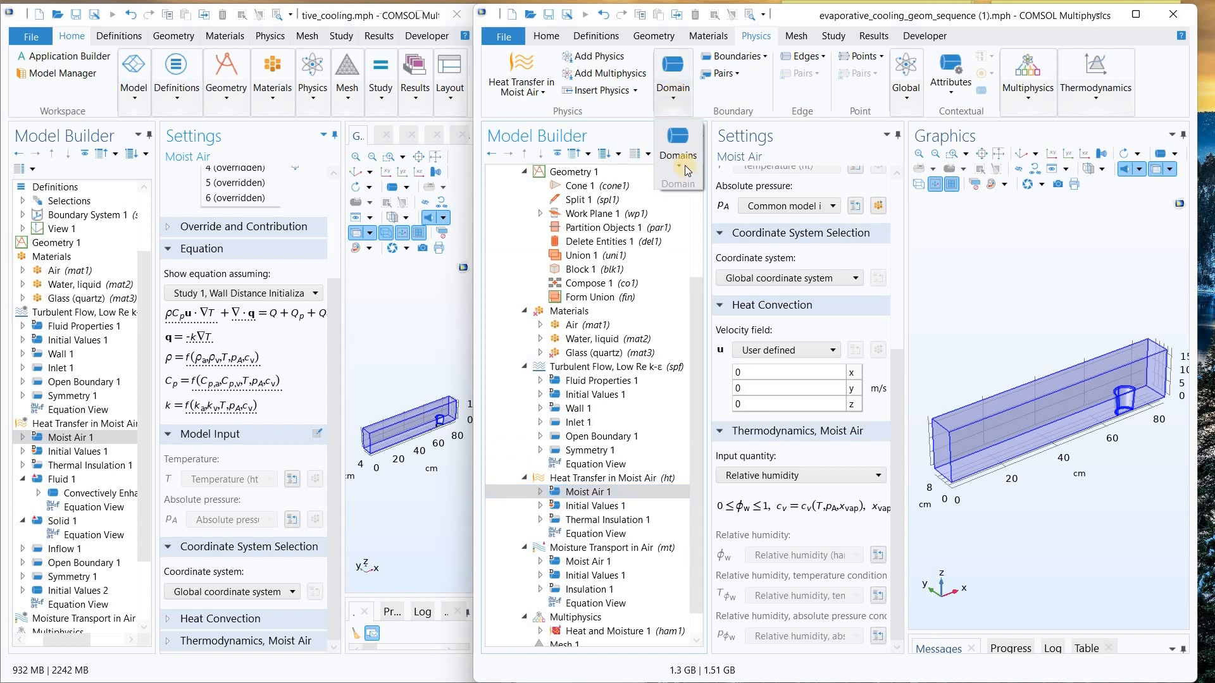
left_click(687, 170)
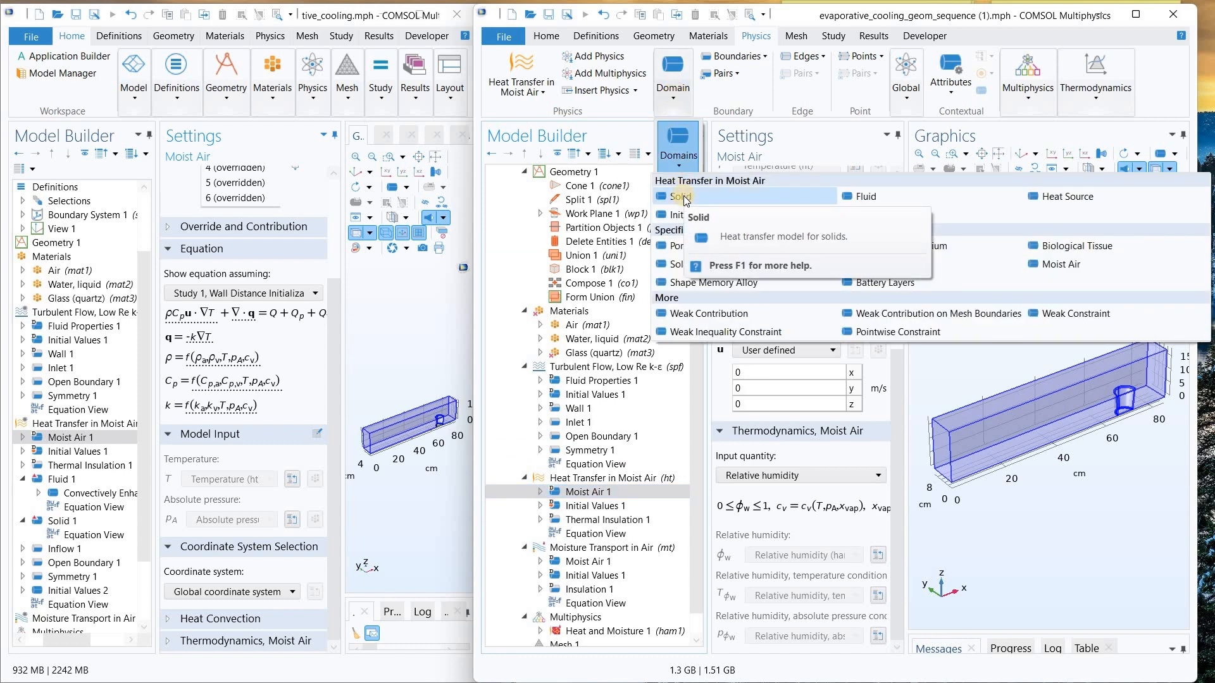
left_click(861, 196)
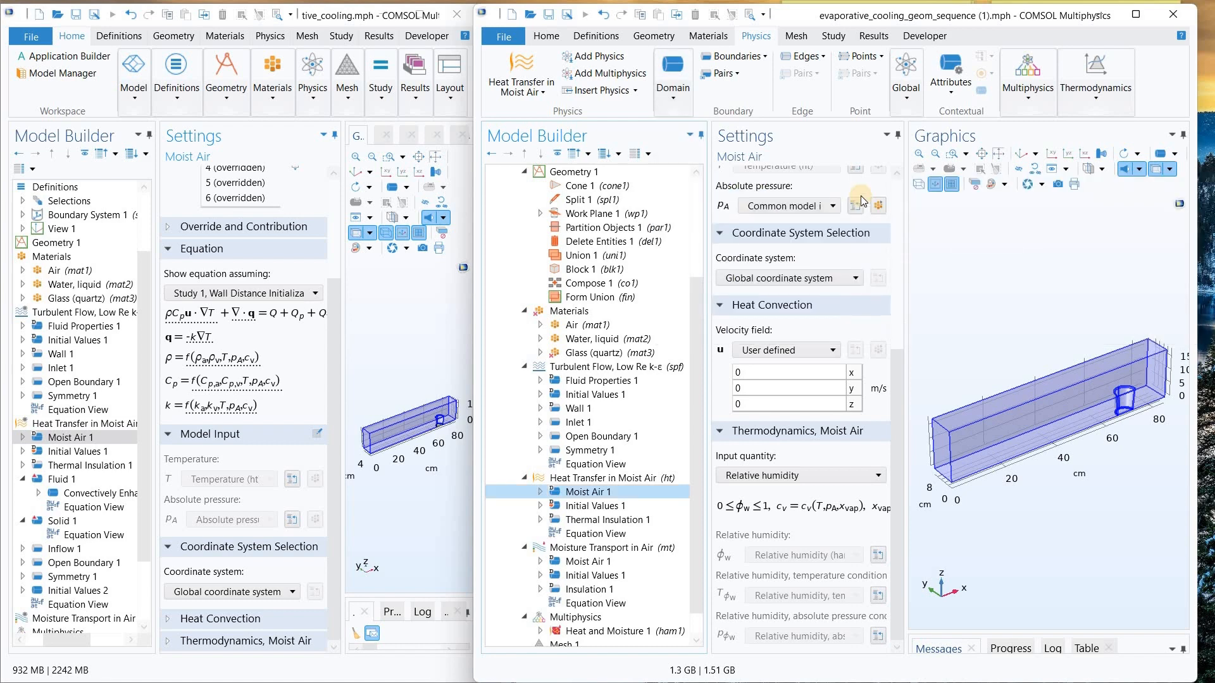
left_click(677, 98)
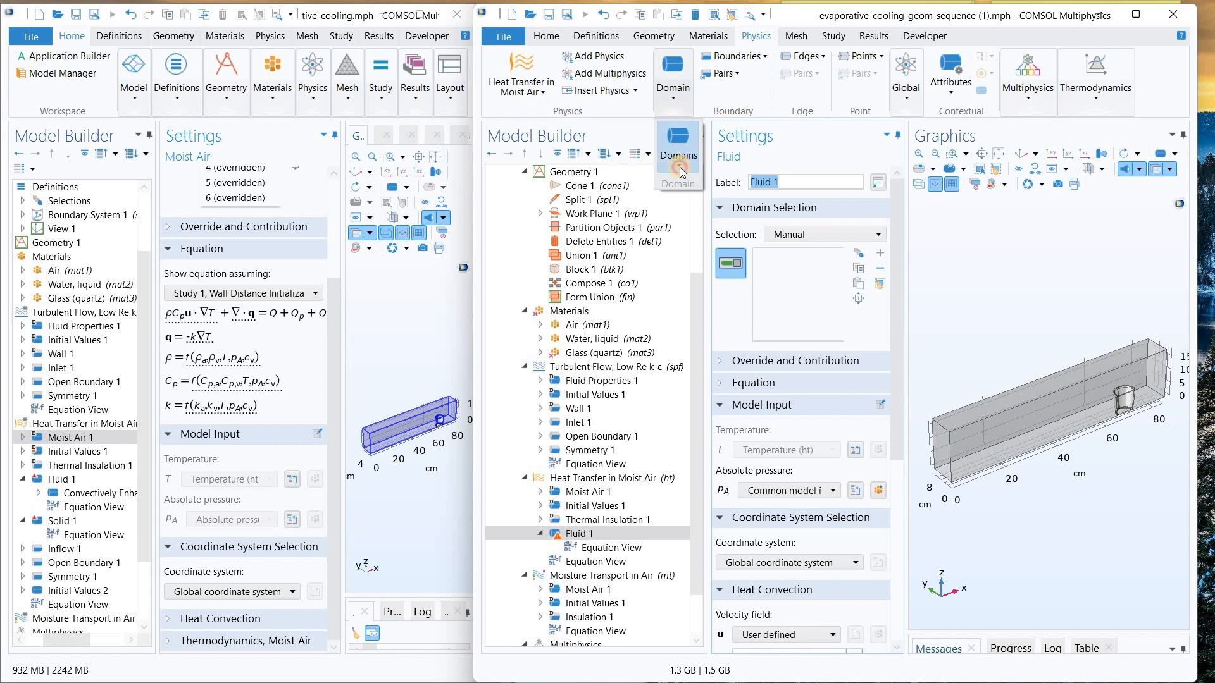
left_click(696, 230)
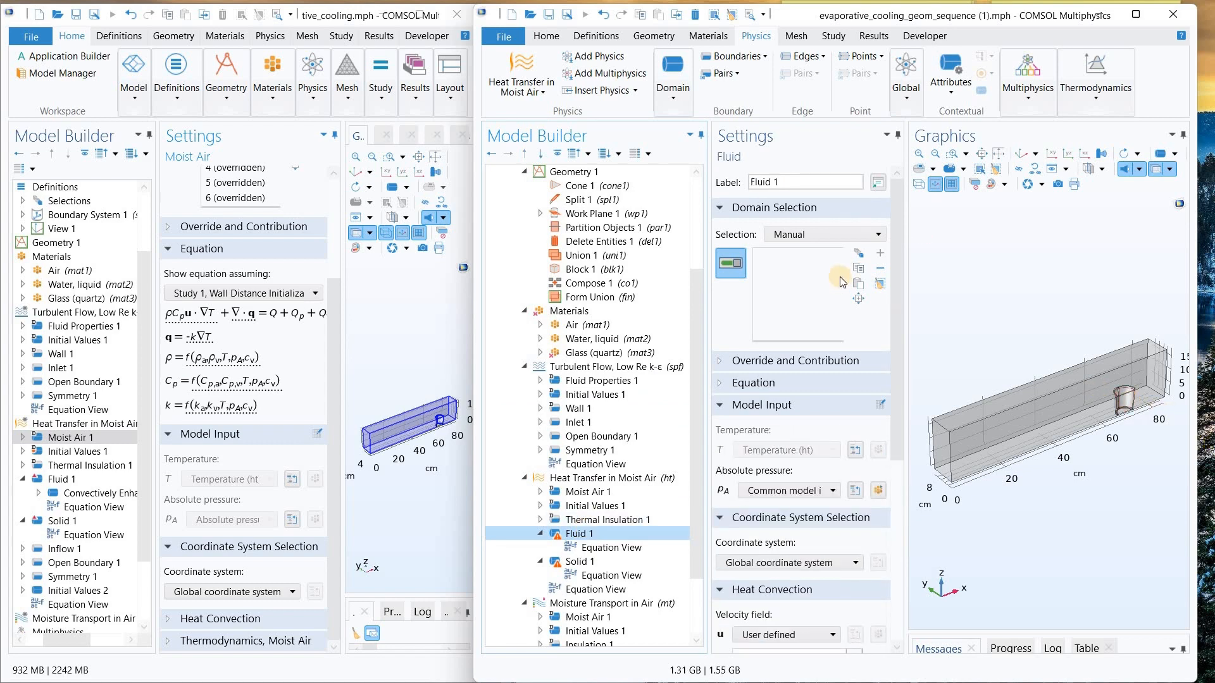
- Assign the water selection to the Fluid feature and the glass selection to the Solid feature, and check Moist Air's remaining domain
left_click(842, 237)
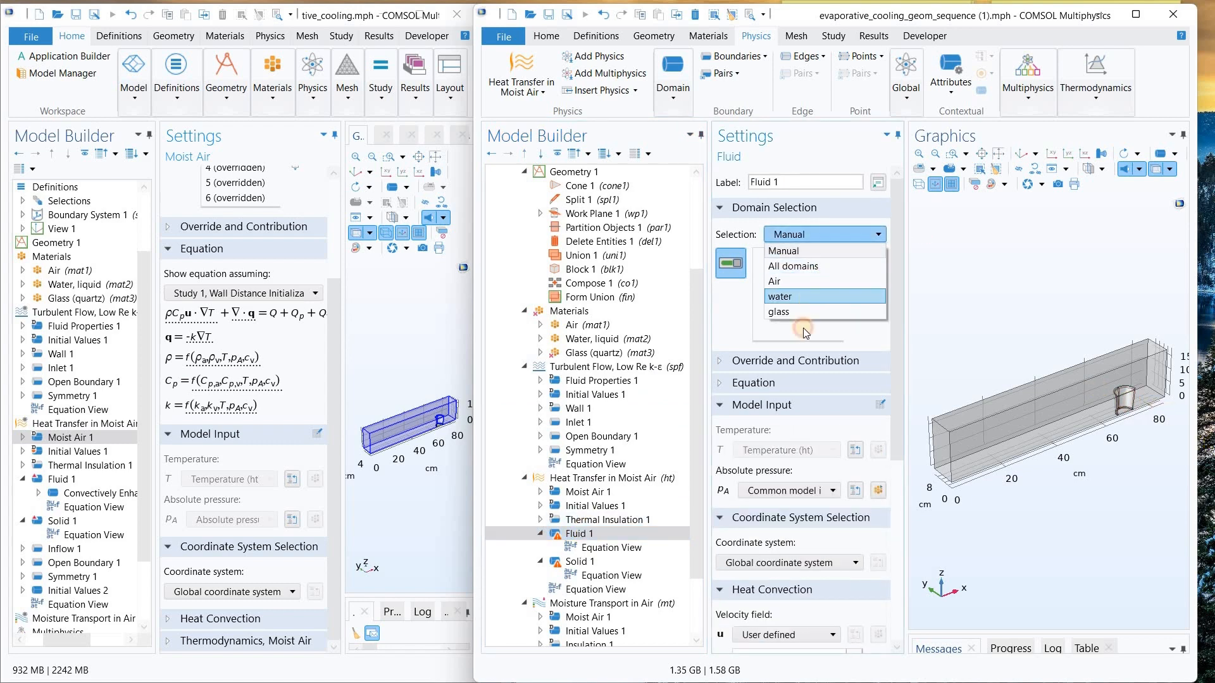
left_click(801, 297)
left_click(572, 562)
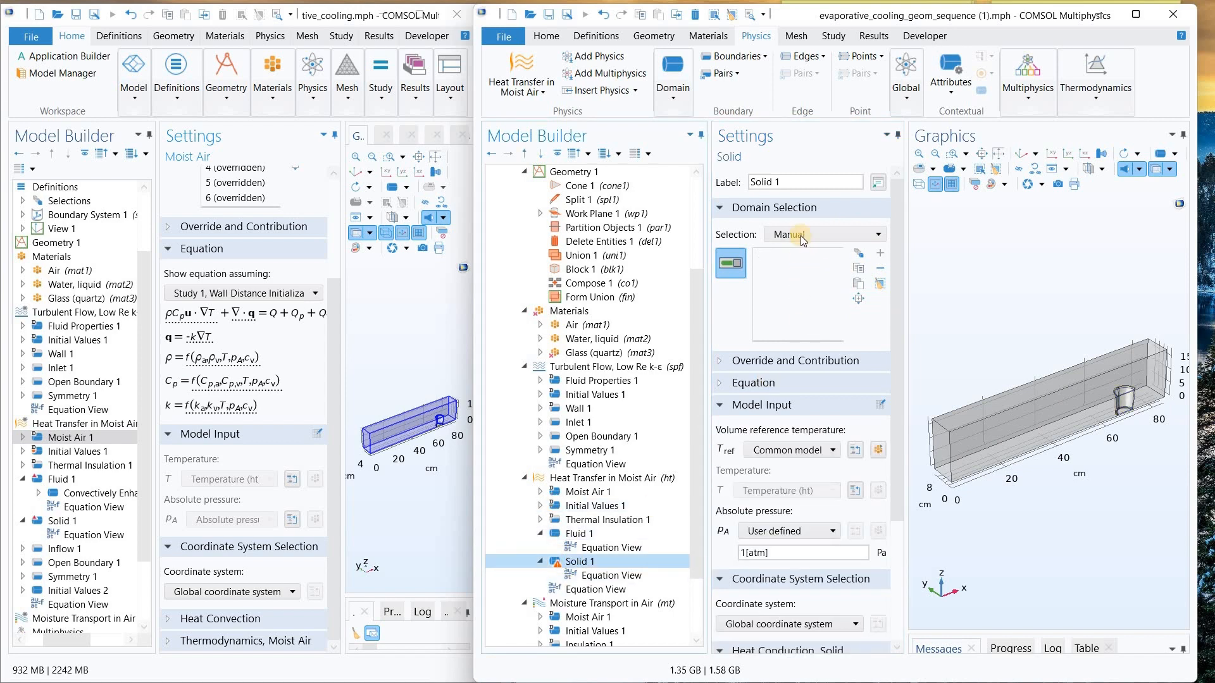
left_click(800, 236)
left_click(796, 314)
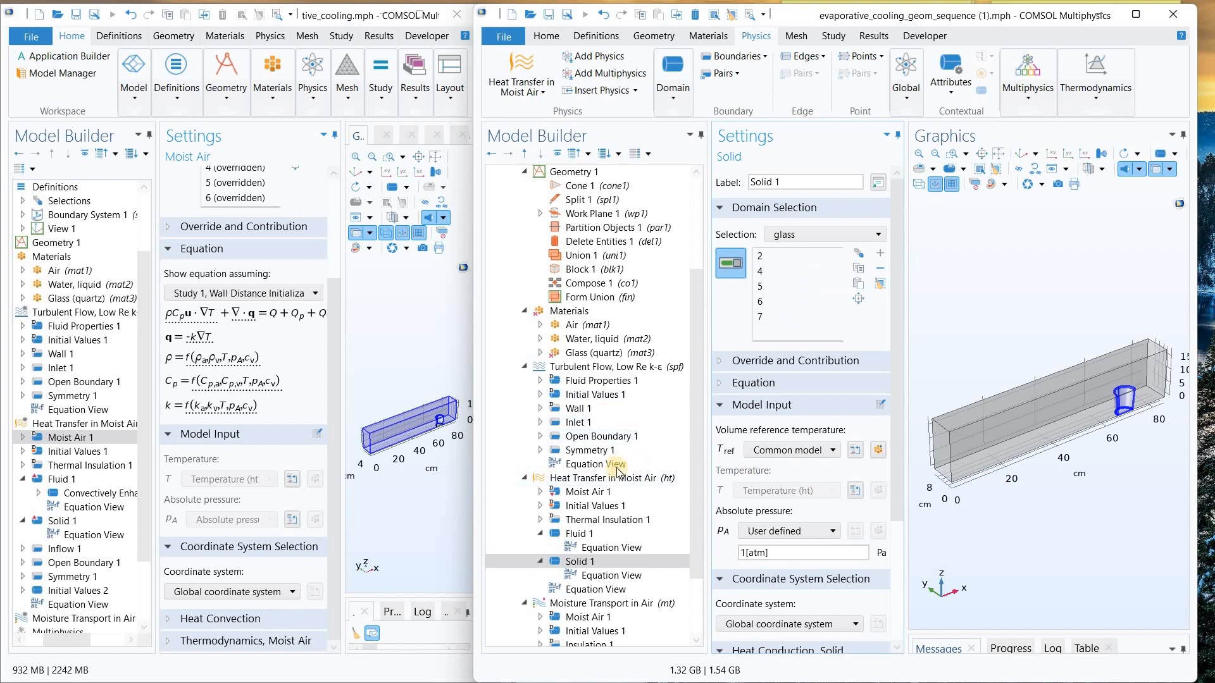
left_click(593, 492)
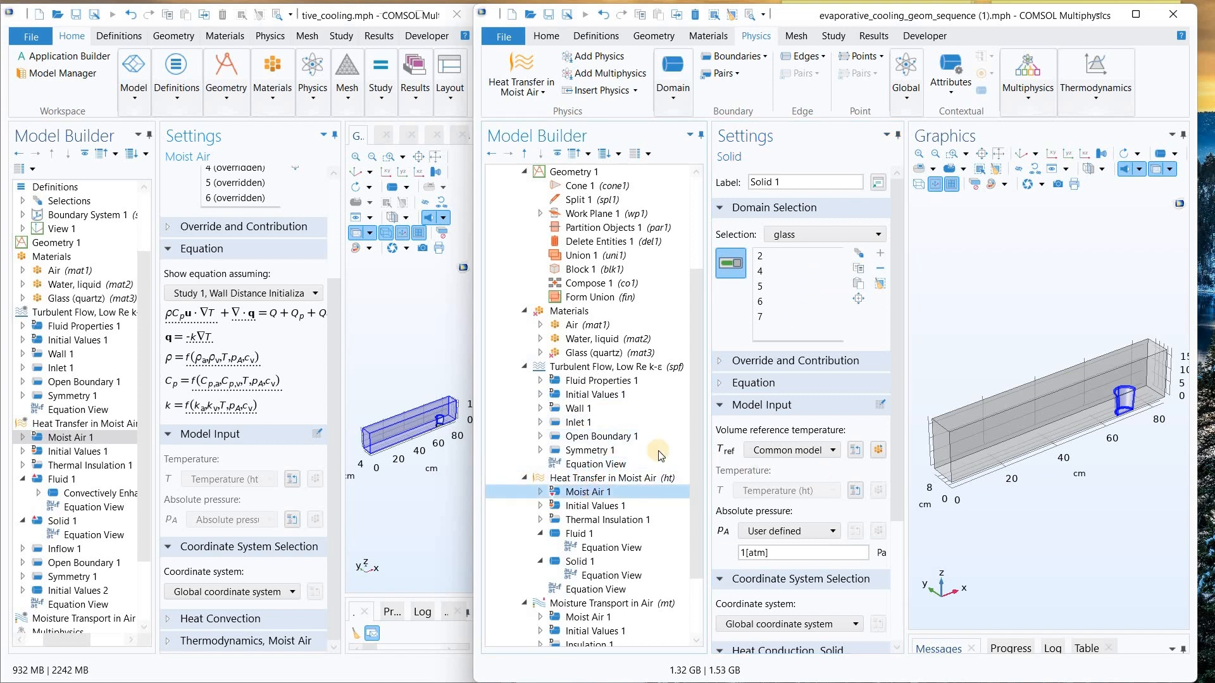
scroll(781, 294, "up", 5)
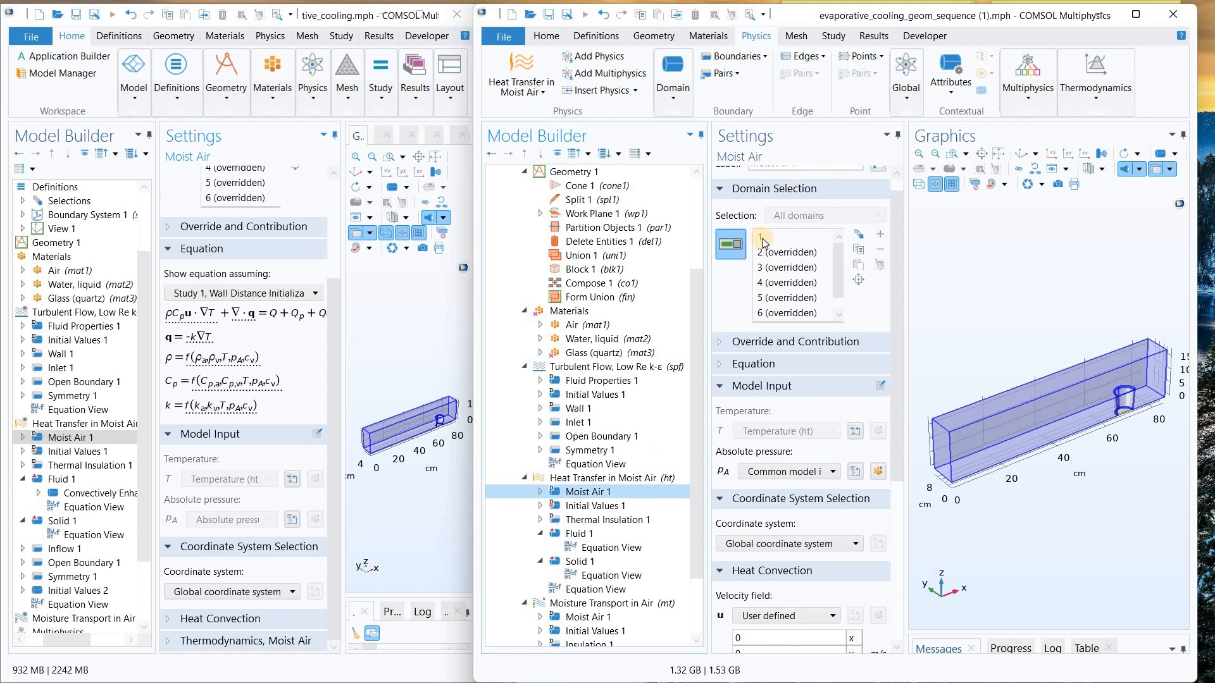
left_click(770, 240)
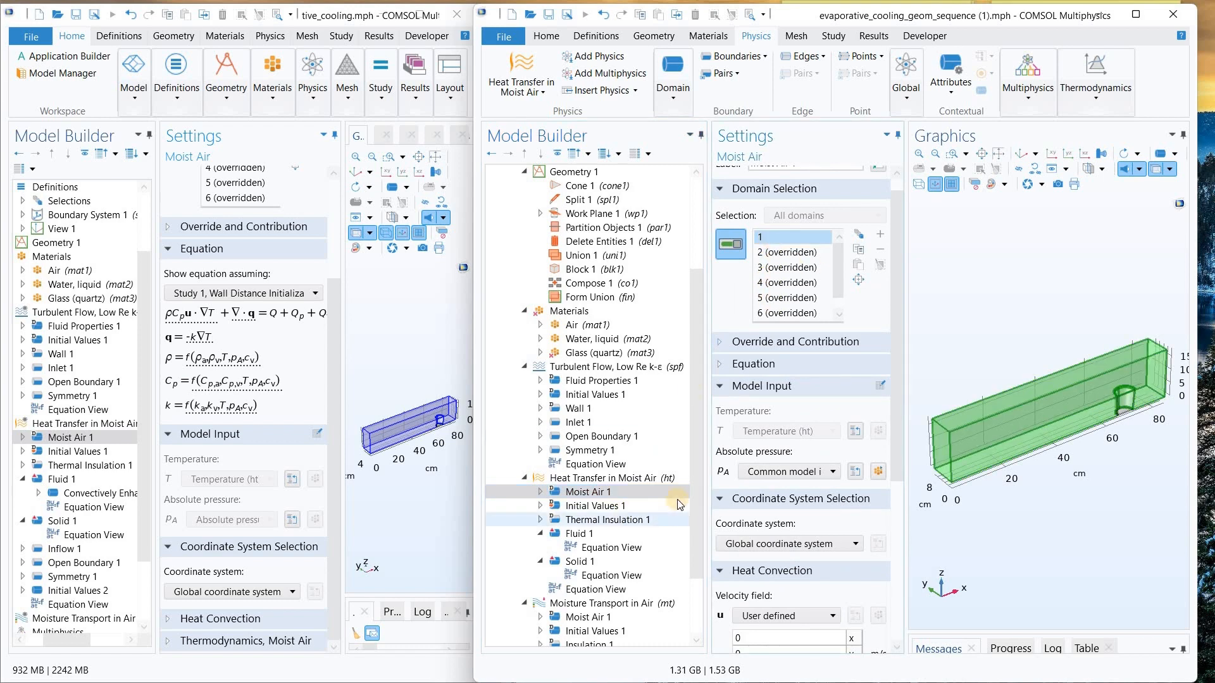
- Add a Convectively Enhanced Conductivity subfeature to the heat transfer Fluid feature for the water
scroll(707, 508, "down", 2)
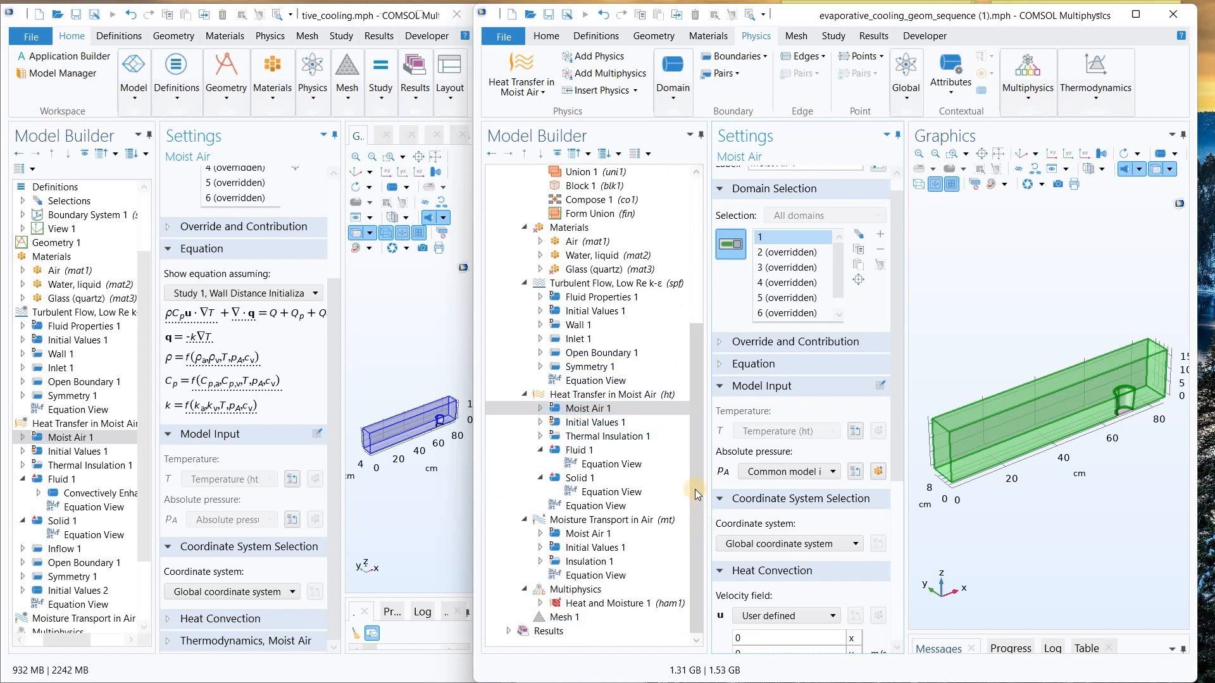
left_click(605, 451)
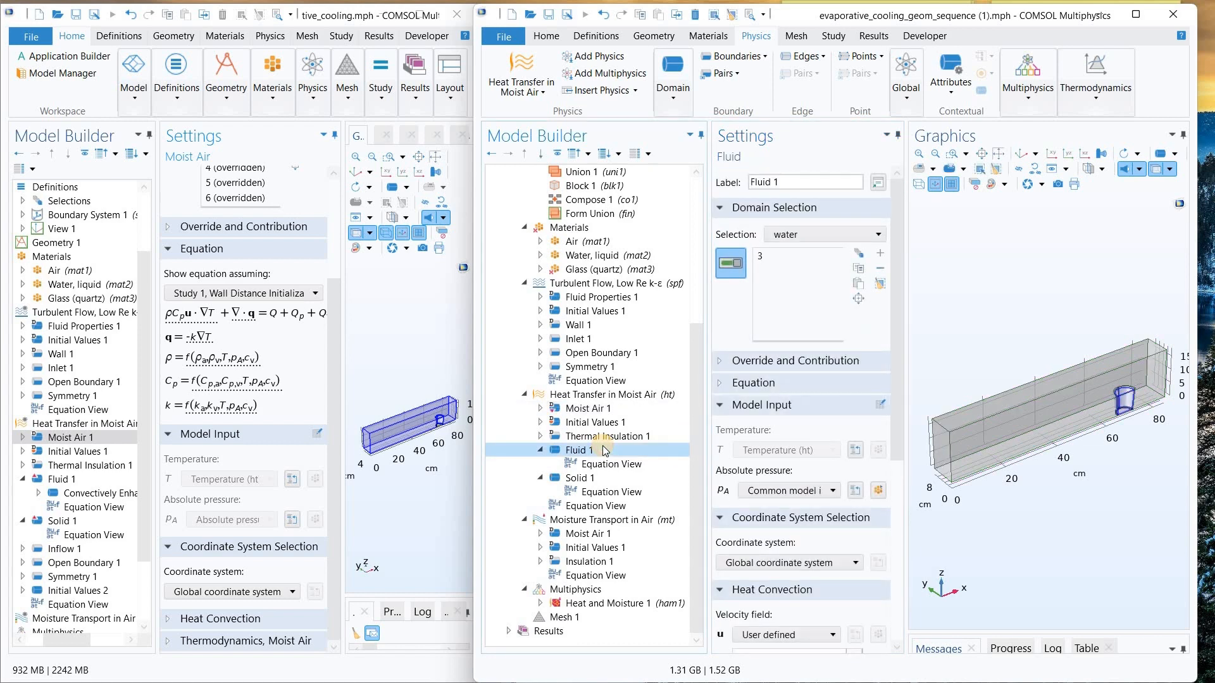
right_click(605, 451)
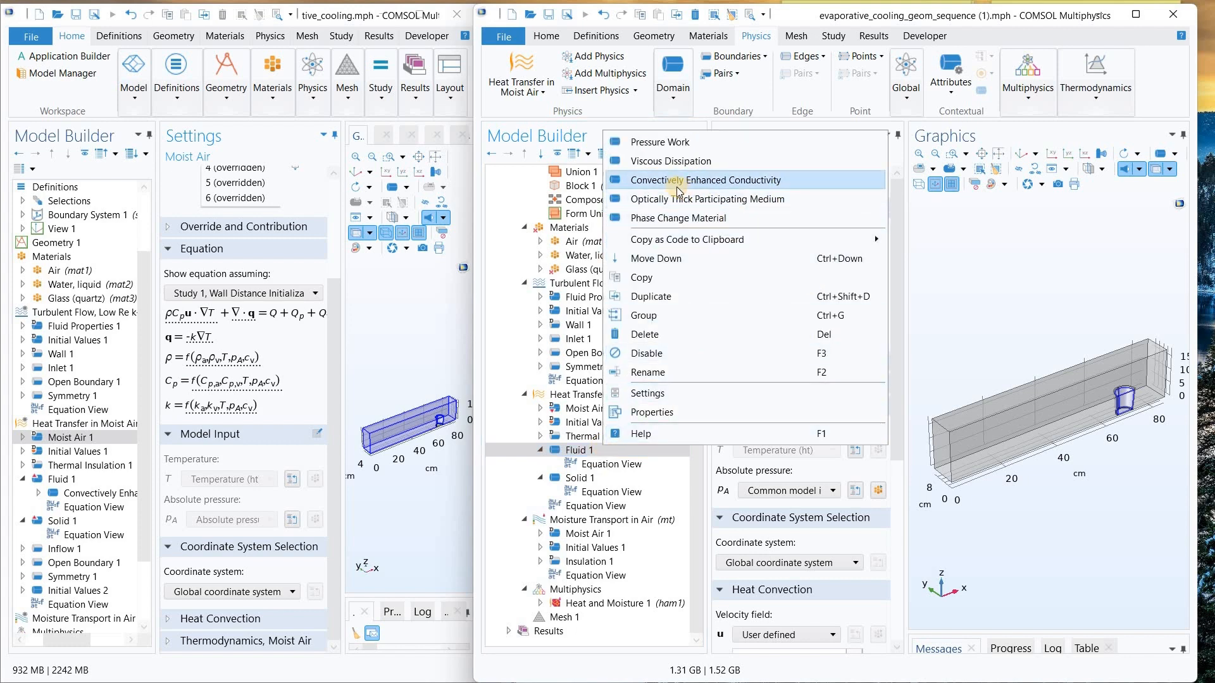
left_click(763, 180)
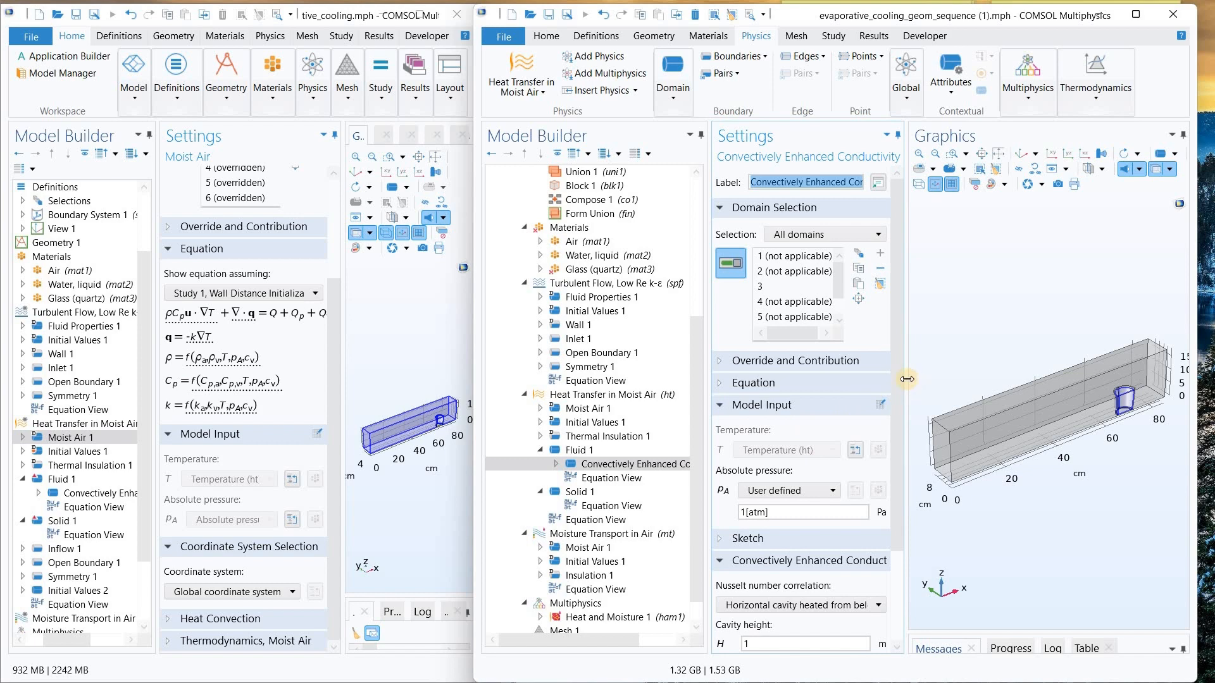
- Set the convectively enhanced conductivity's Nusselt number correlation to Vertical rectangular cavity and show its sketch
left_click_drag(919, 378, 903, 552)
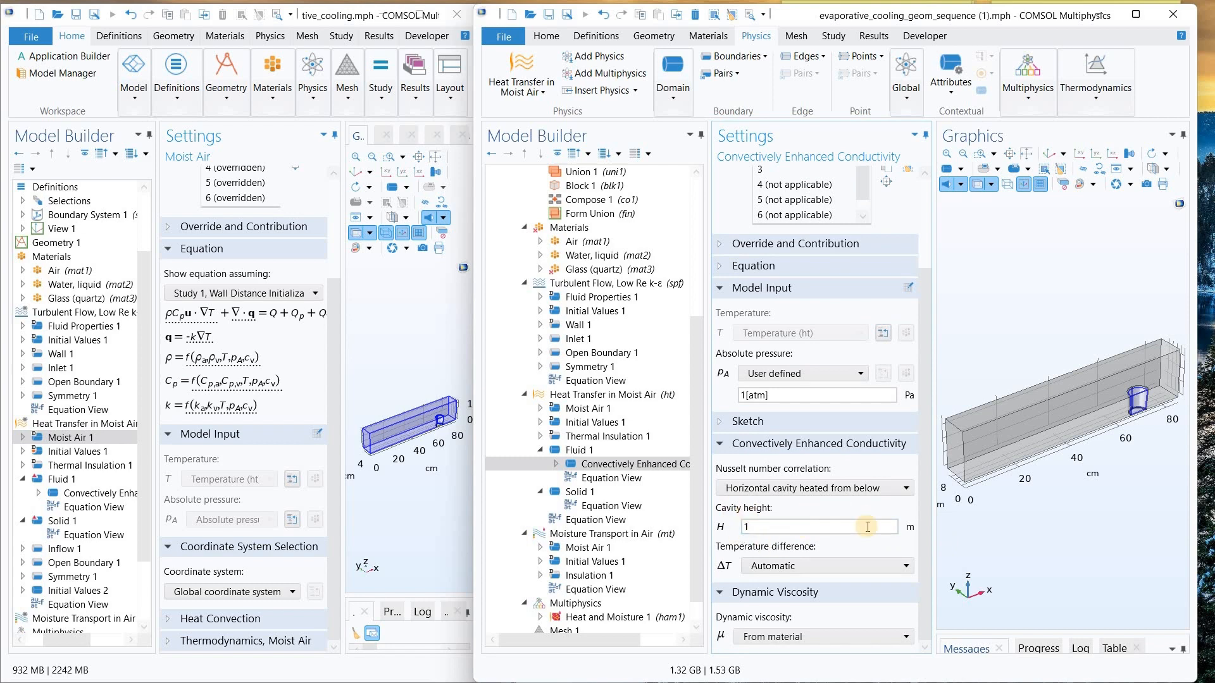
left_click(871, 454)
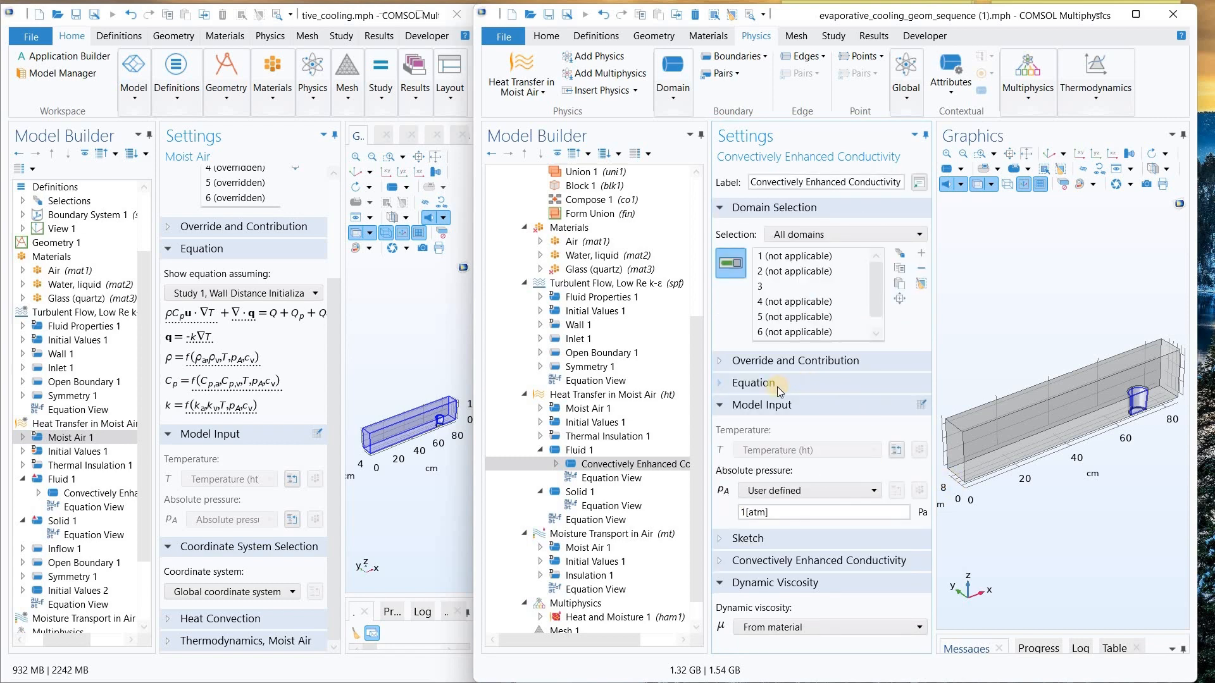
left_click(782, 563)
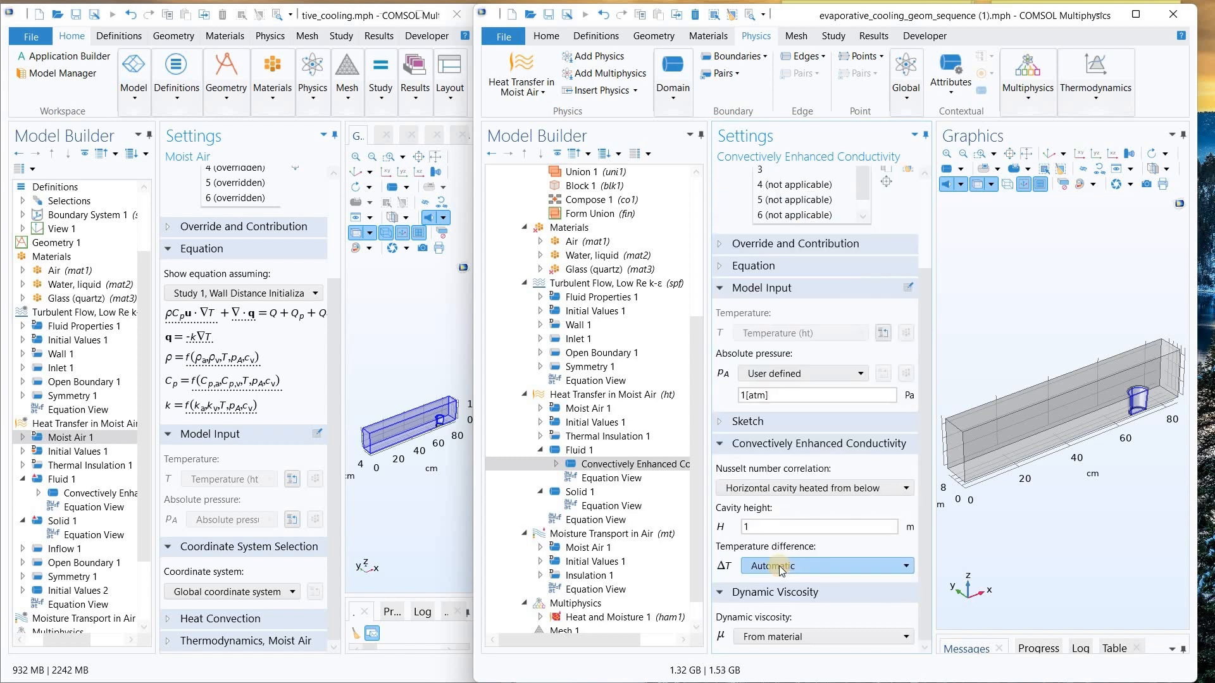
left_click(802, 491)
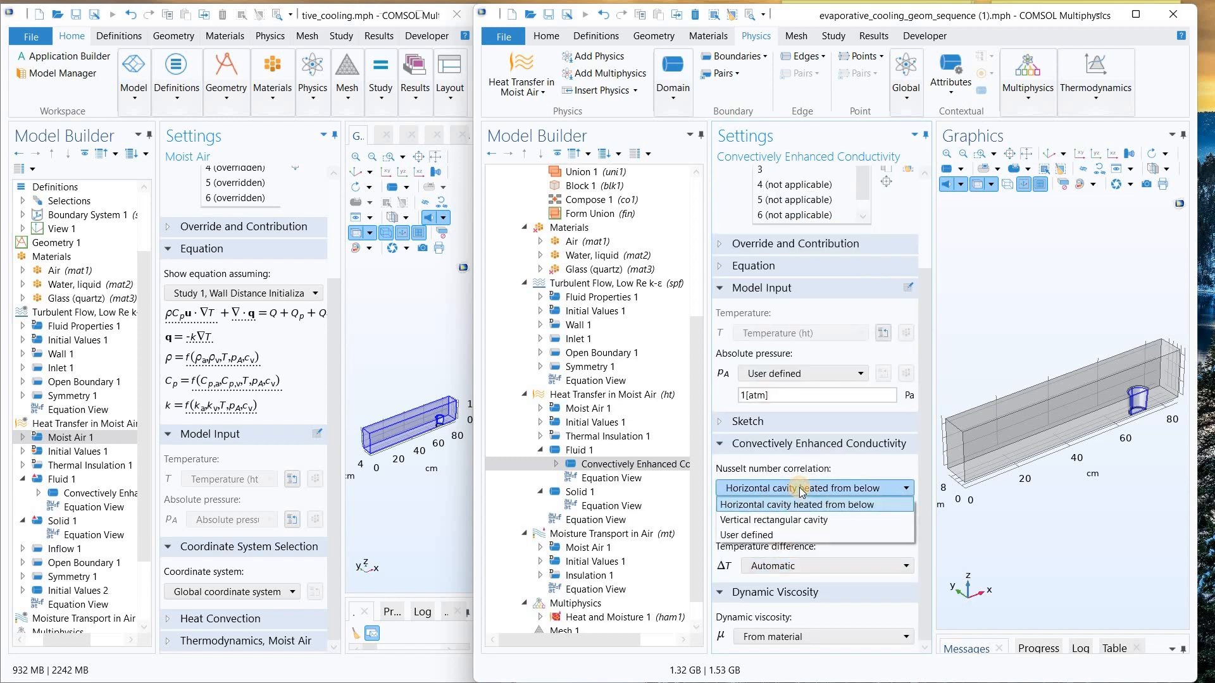
left_click(809, 525)
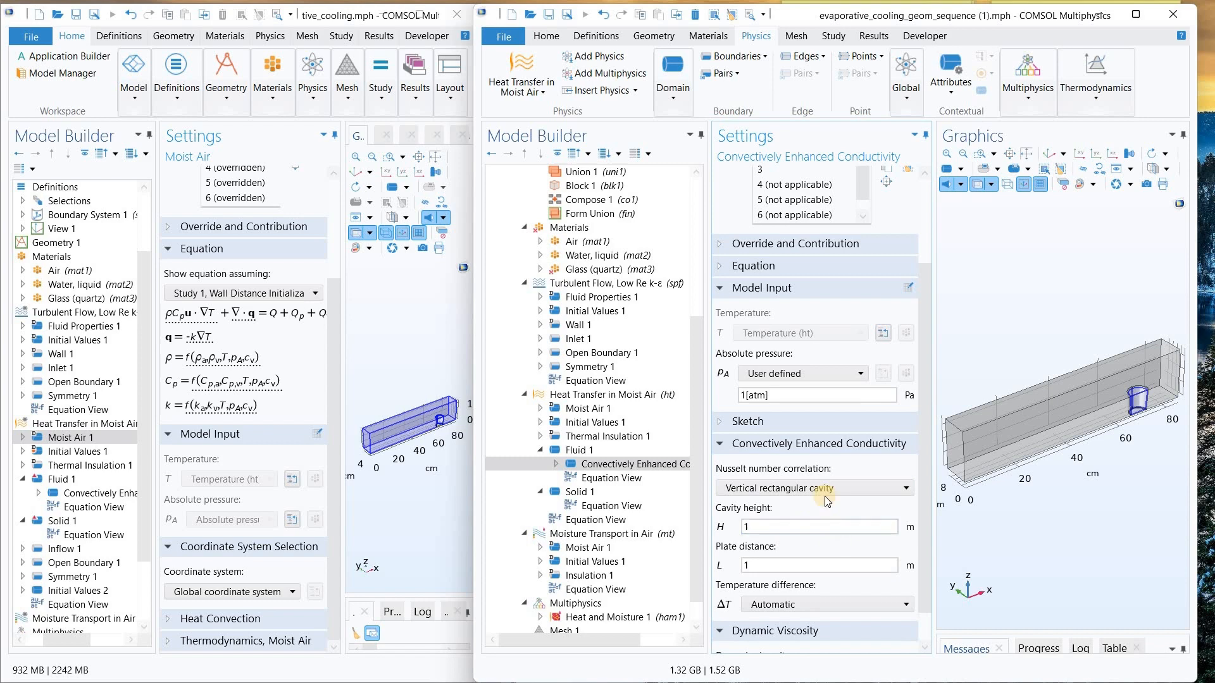
left_click(807, 423)
scroll(815, 435, "down", 3)
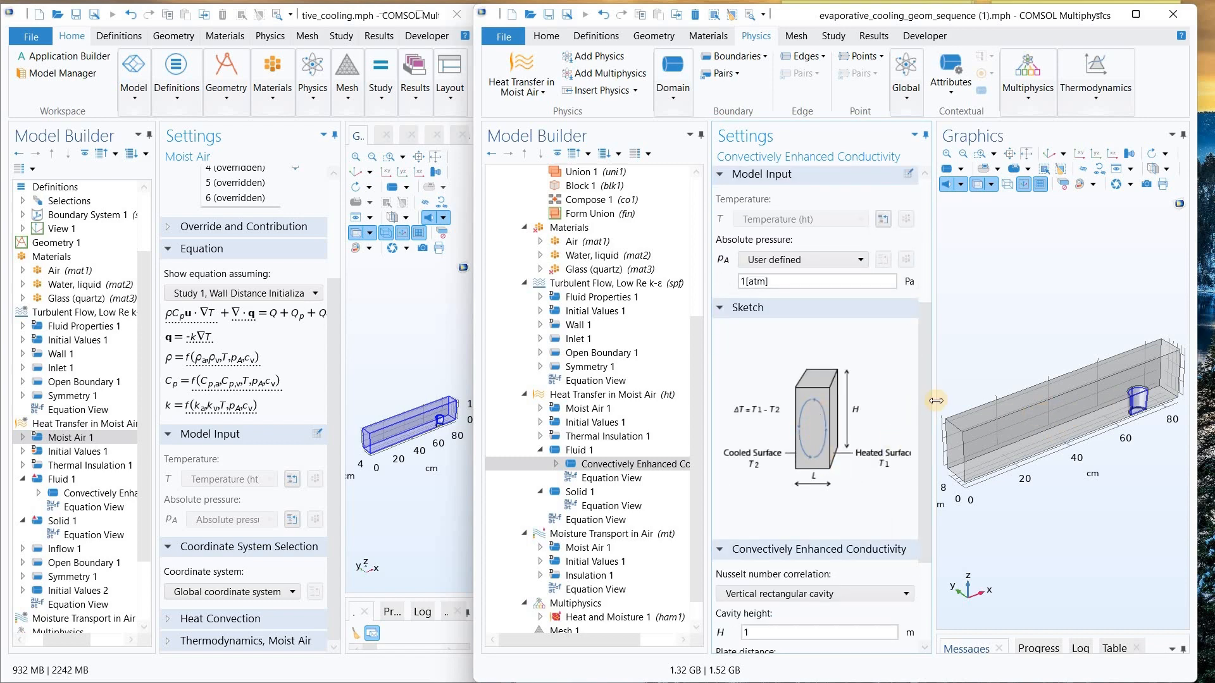
- Set the convectively enhanced conductivity's cavity height to 8[cm] and plate distance to 3.5[cm], matching the reference model
scroll(924, 399, "down", 4)
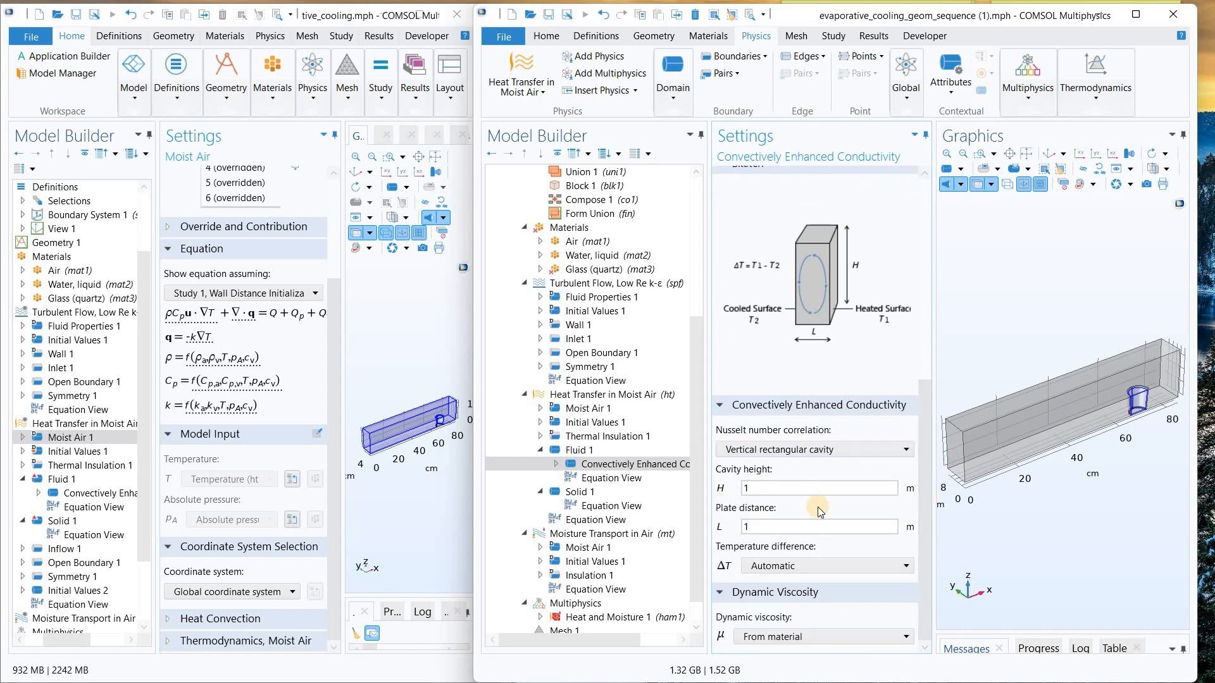
left_click(754, 493)
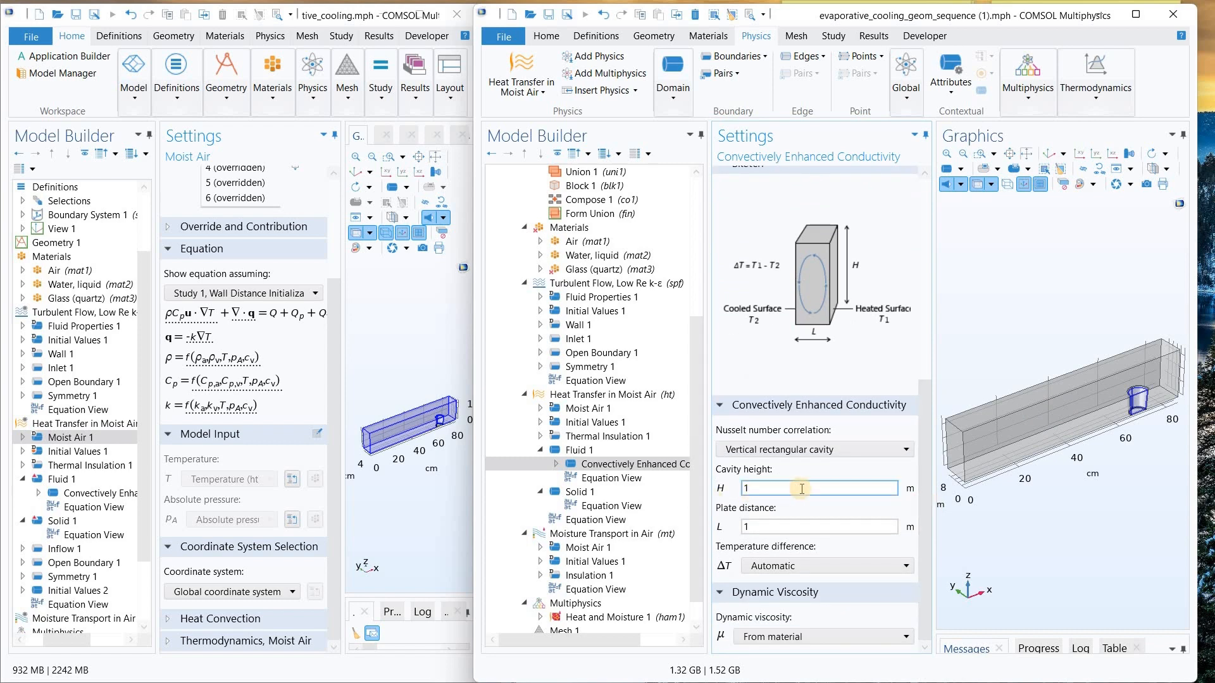
left_click(77, 494)
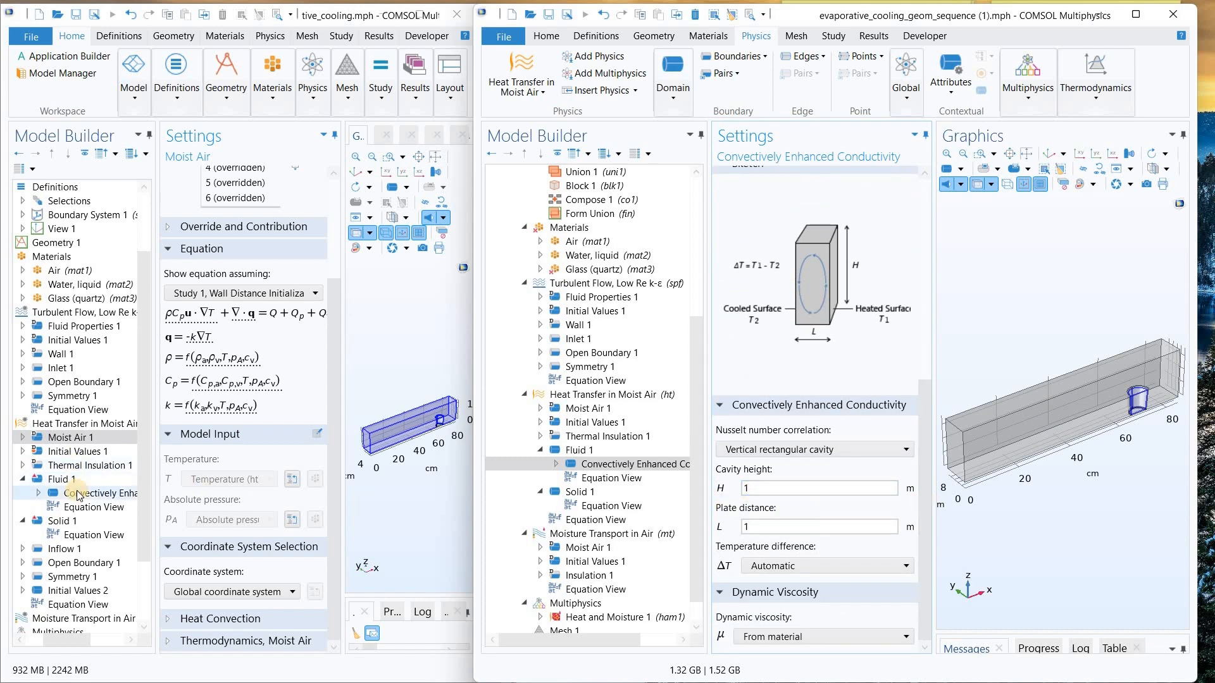
scroll(247, 471, "down", 6)
scroll(250, 471, "down", 3)
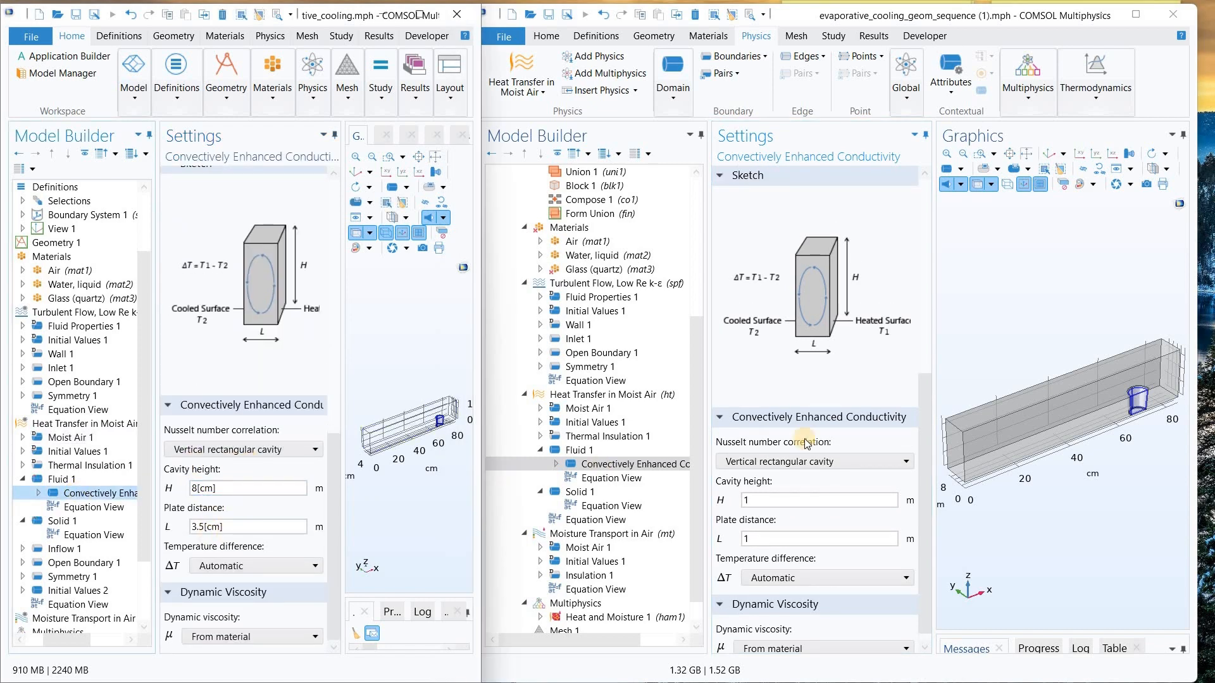
double_click(744, 500)
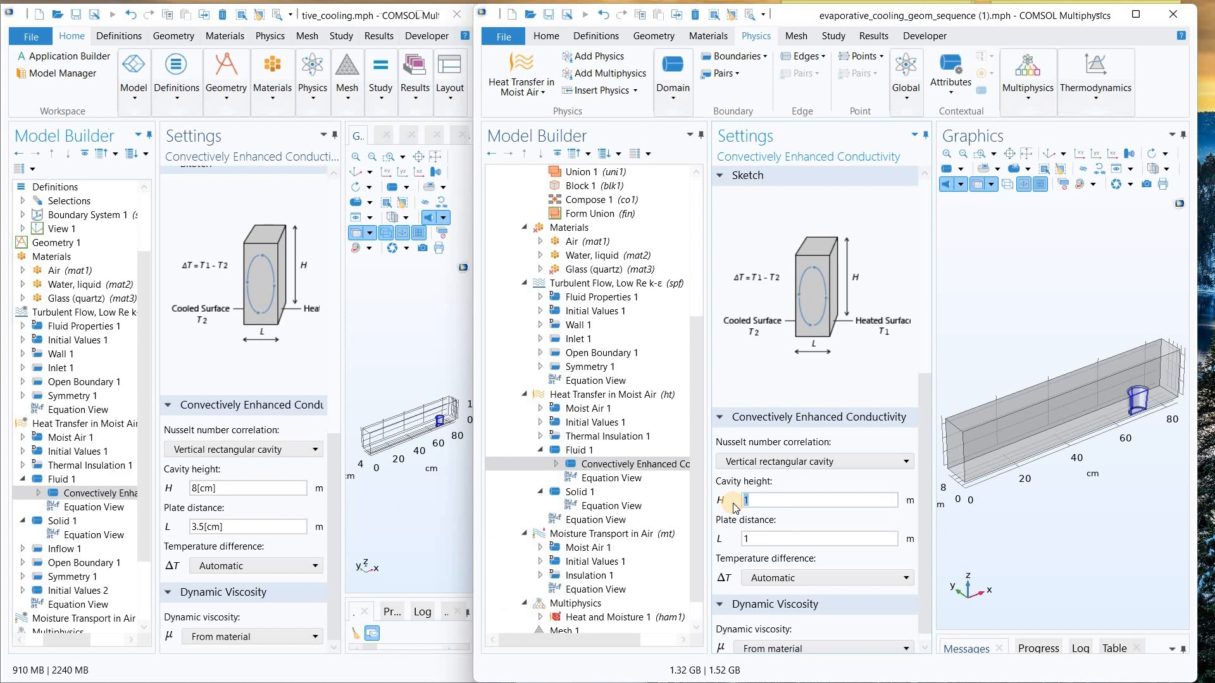
key("BackSpace")
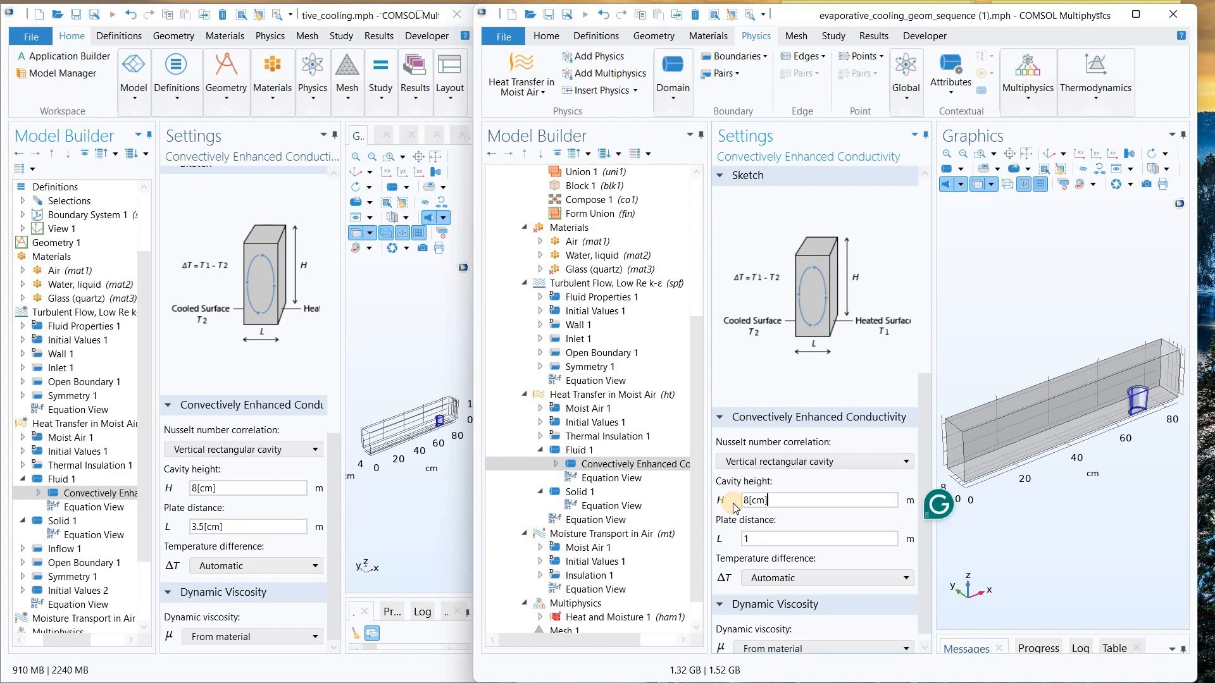
type("8[cm]")
double_click(783, 537)
type("3.5[cm")
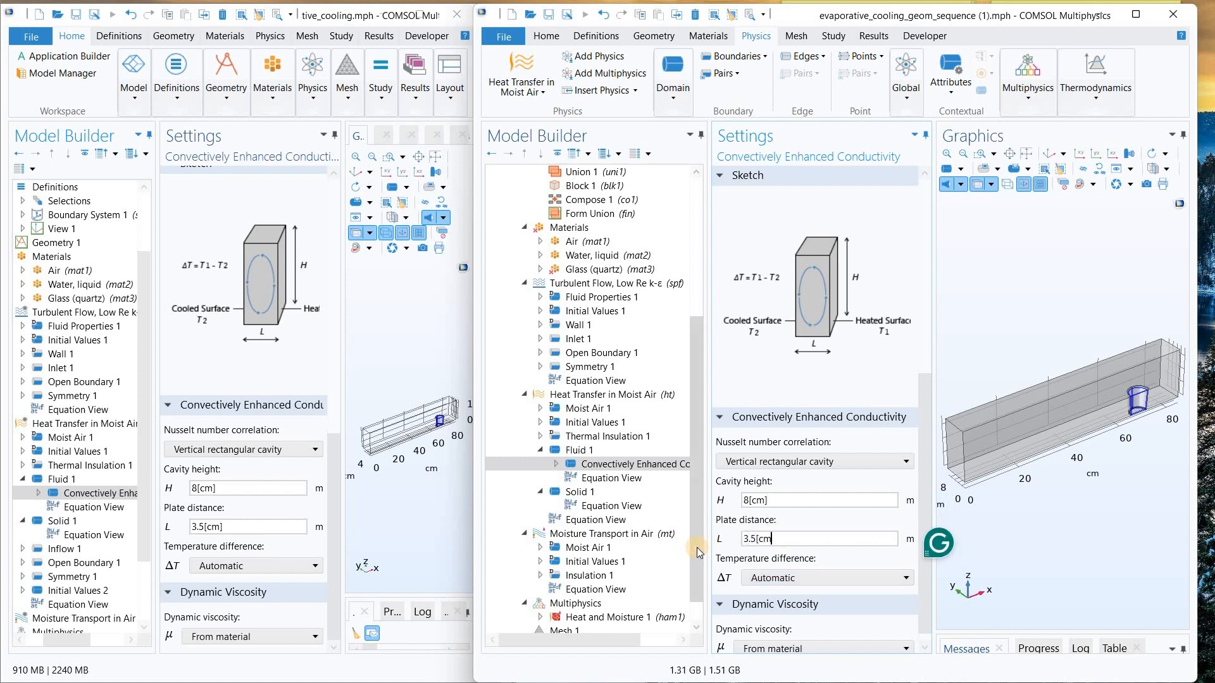
scroll(798, 557, "down", 1)
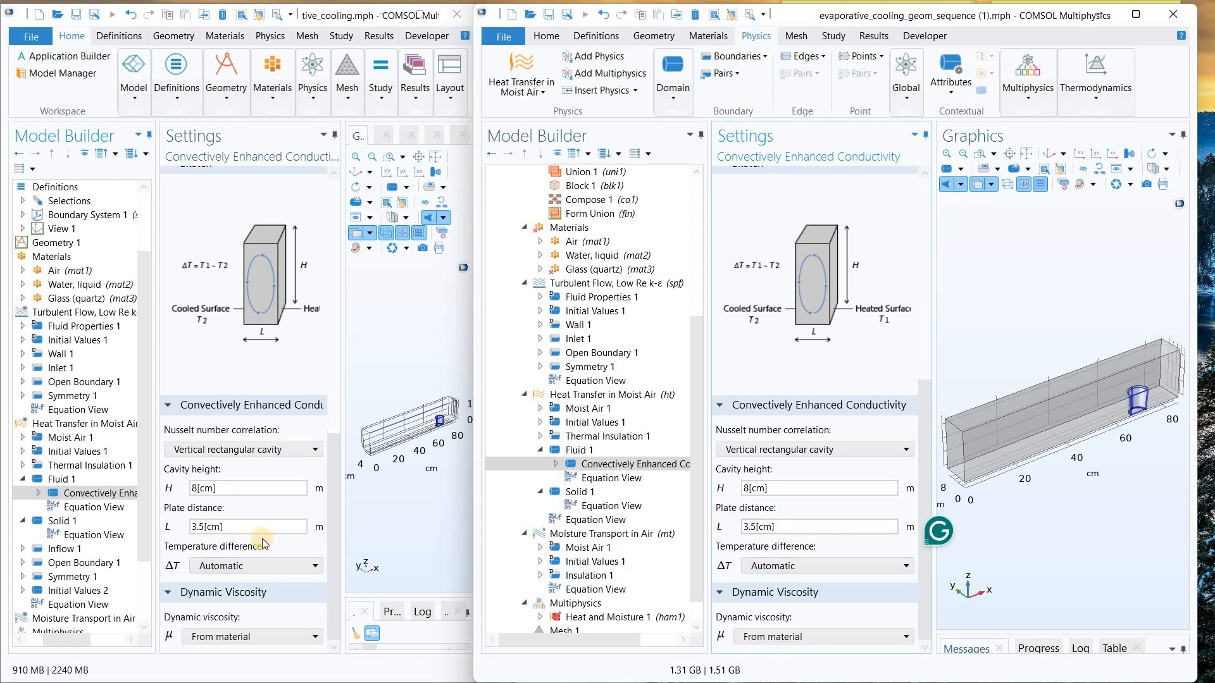
- Add Moisture Flow and Nonisothermal Flow multiphysics couplings, and enable the Boussinesq approximation for the nonisothermal flow
scroll(266, 537, "up", 3)
scroll(266, 538, "up", 3)
scroll(753, 433, "up", 5)
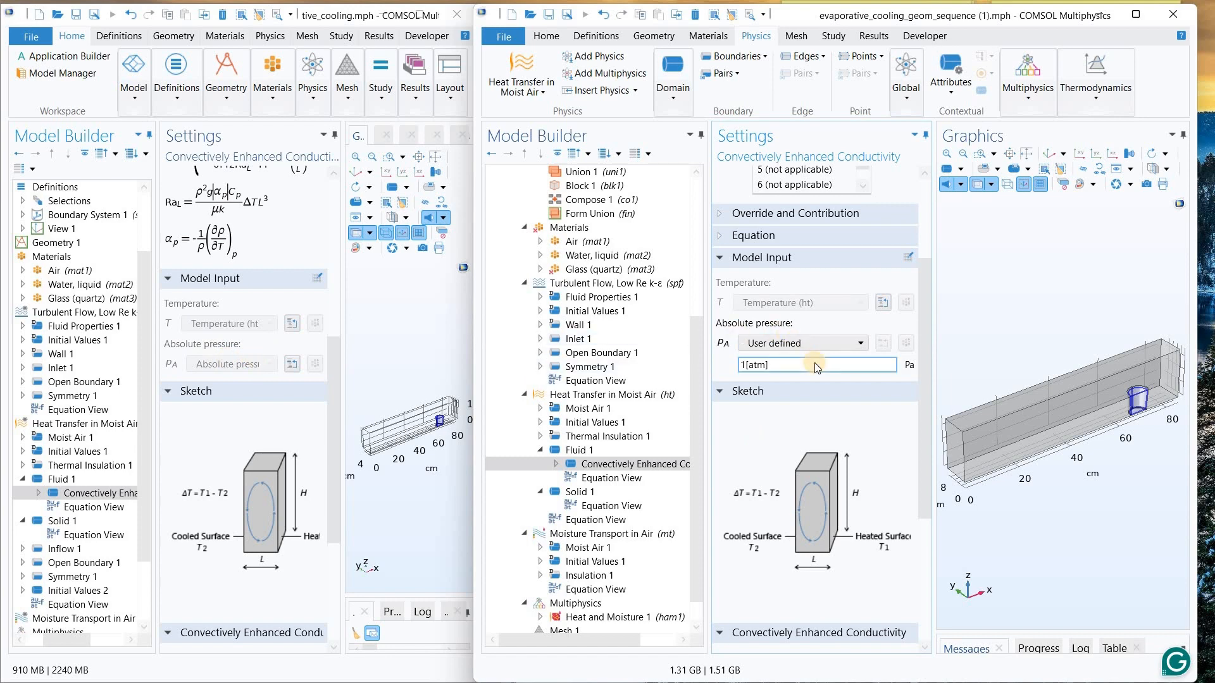
scroll(806, 345, "down", 1)
left_click(771, 325)
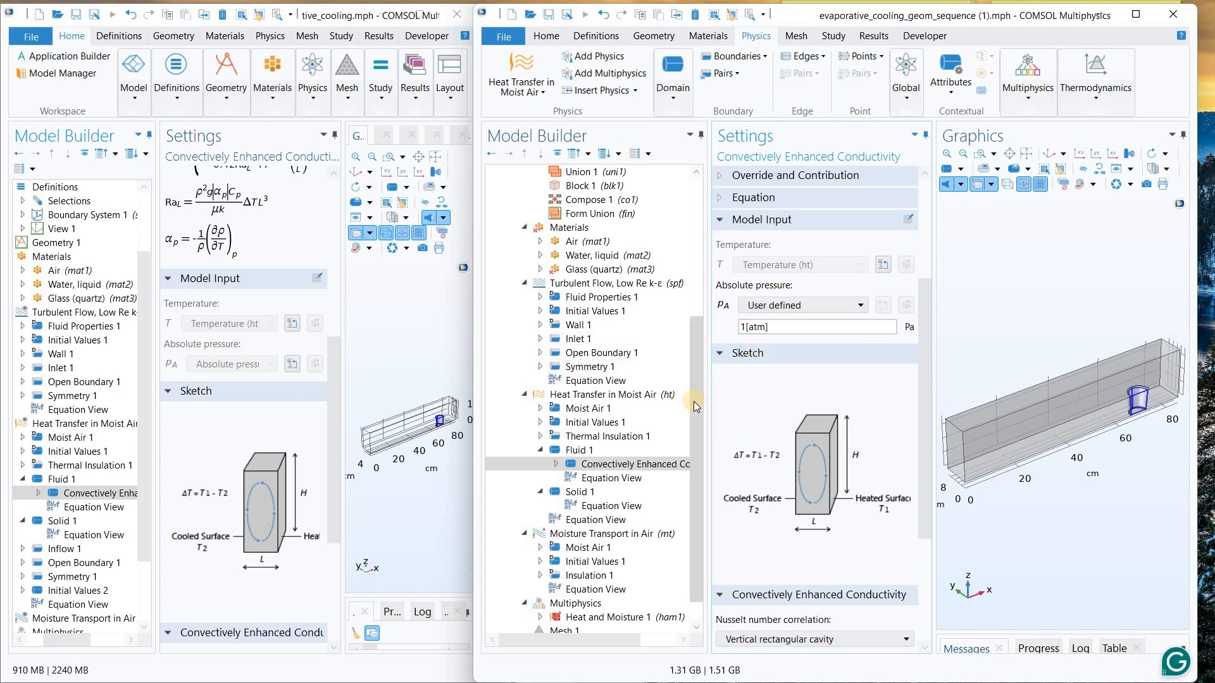
left_click_drag(696, 405, 705, 450)
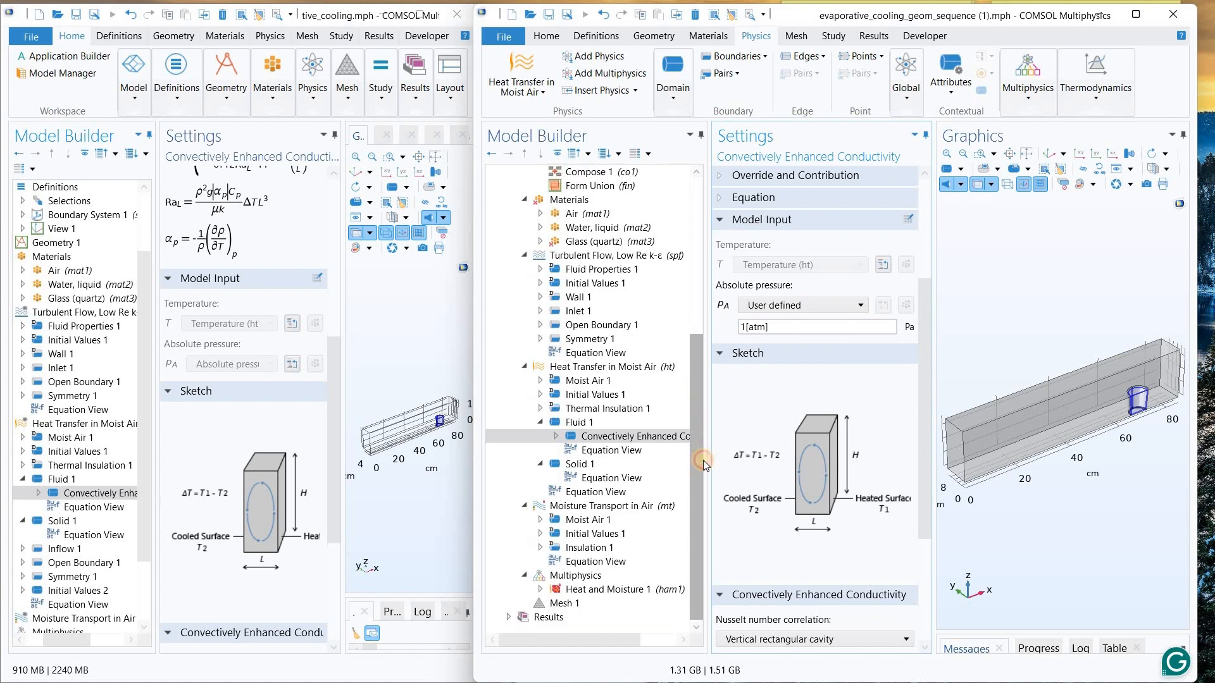
right_click(576, 577)
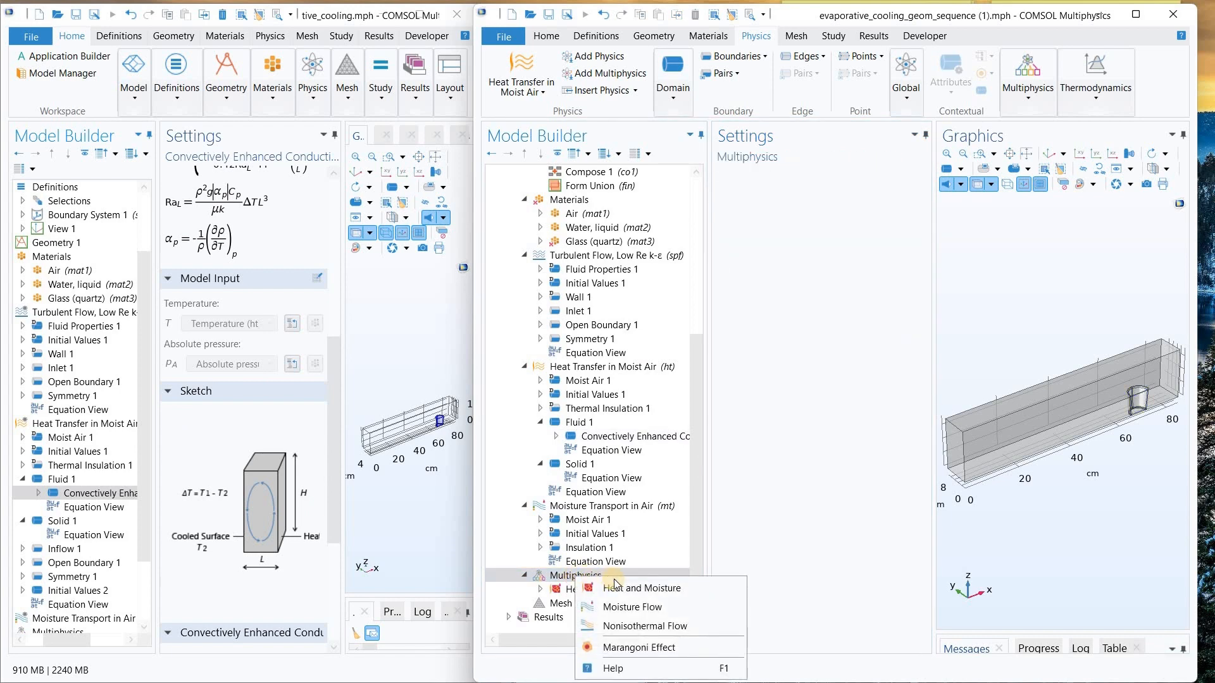
left_click(644, 609)
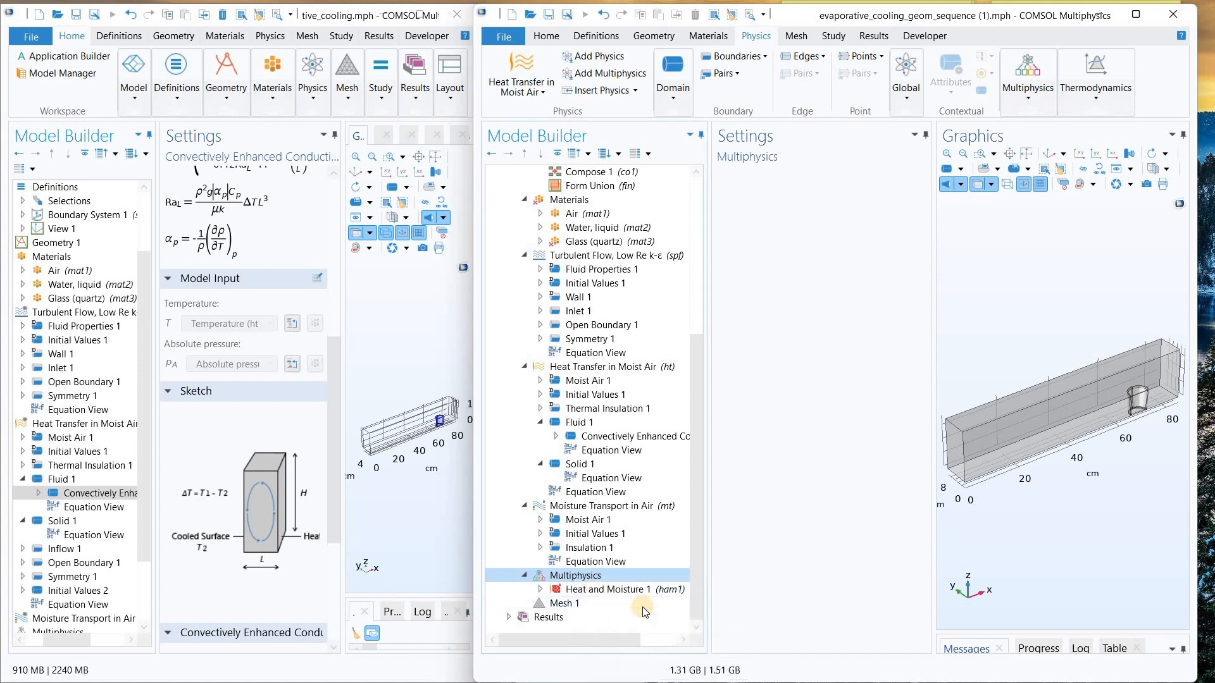
left_click(598, 577)
right_click(598, 577)
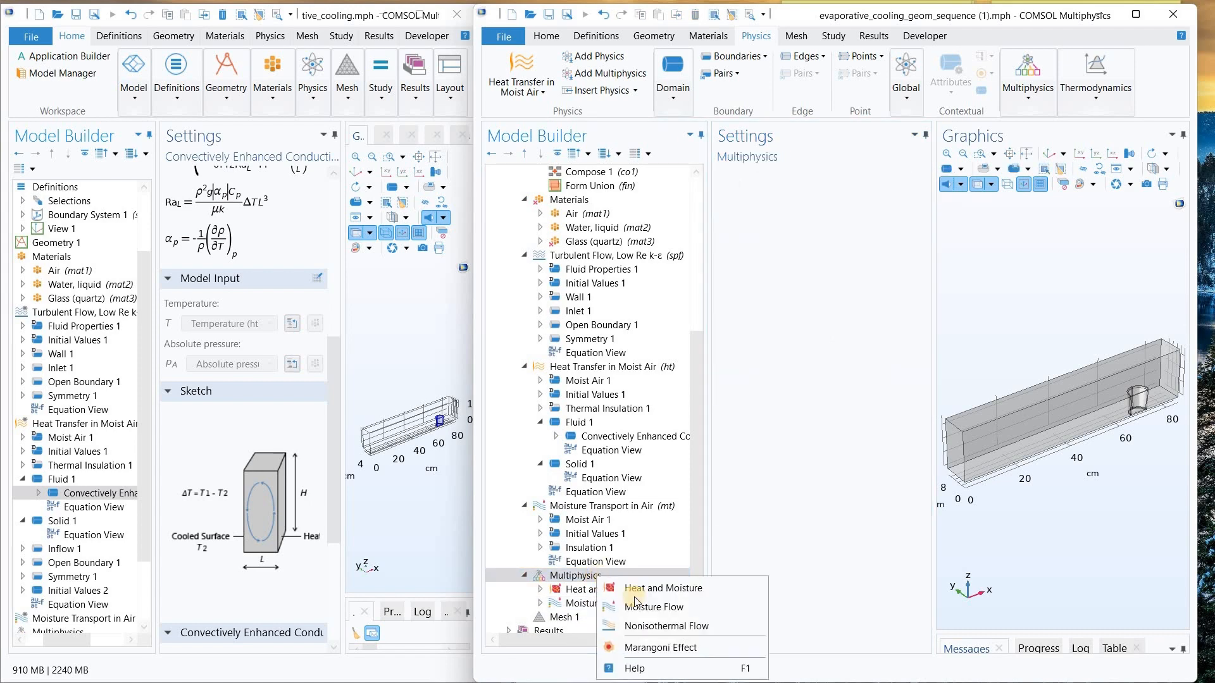
left_click(651, 626)
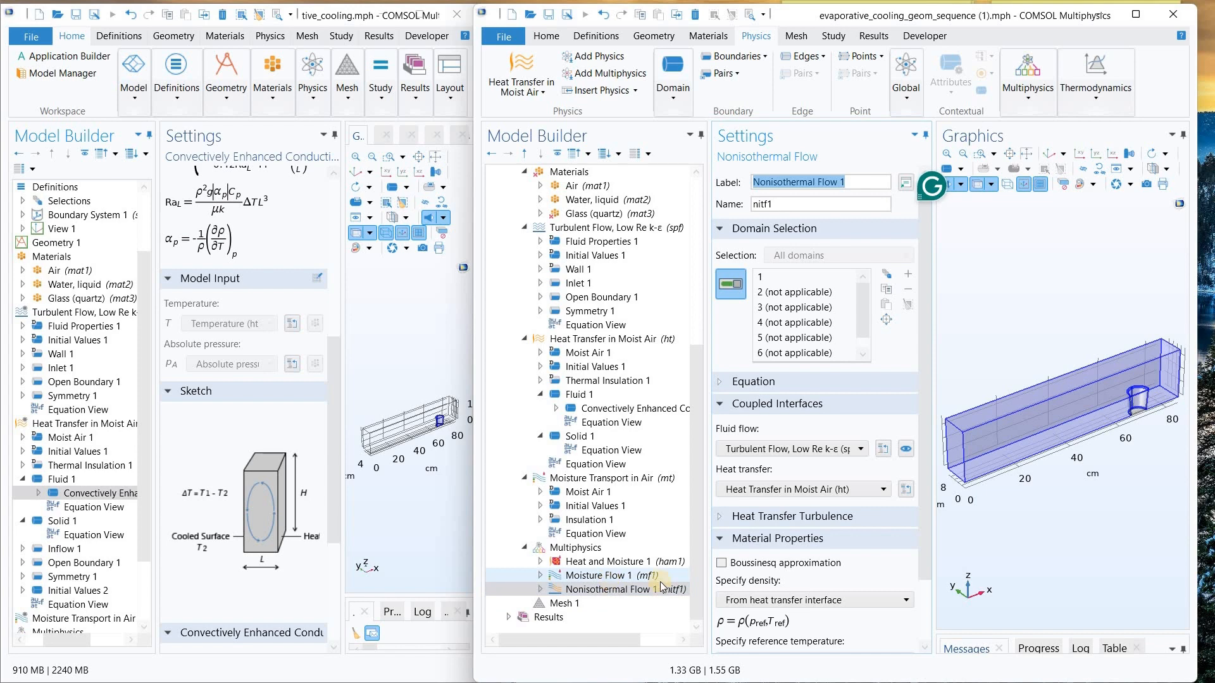
left_click(722, 563)
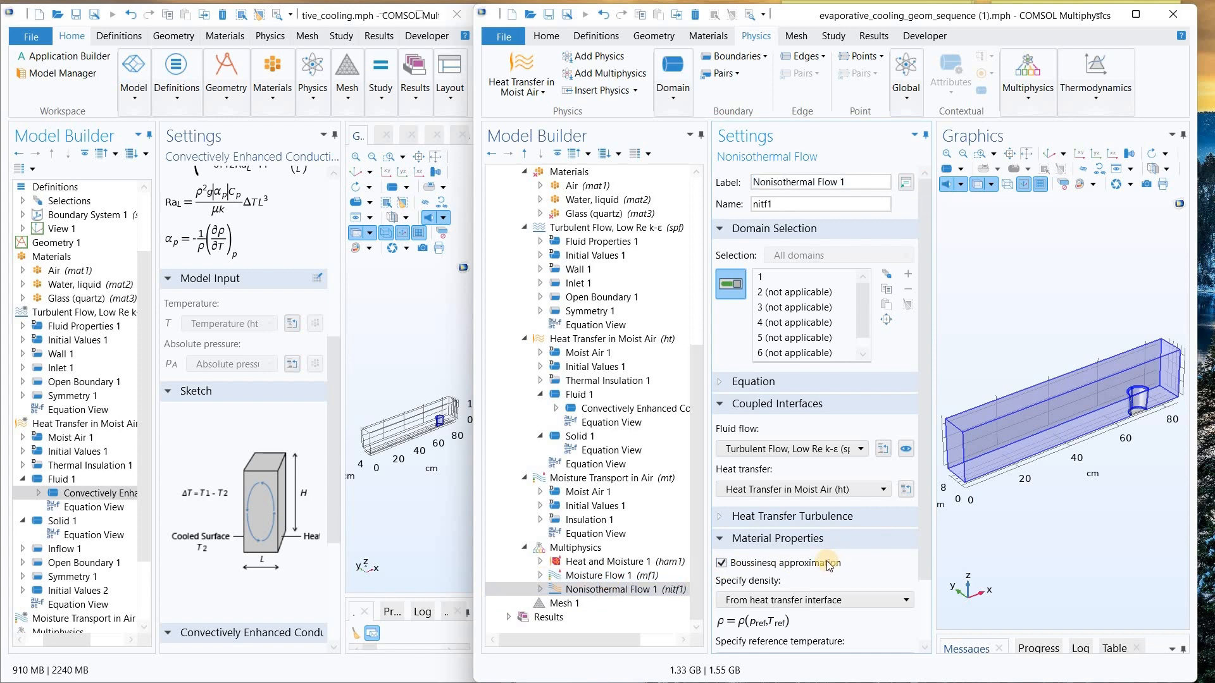
- Check the model inputs and properties of the Convectively Enhanced Conductivity and Solid features against the reference model
scroll(585, 368, "up", 5)
scroll(585, 368, "down", 3)
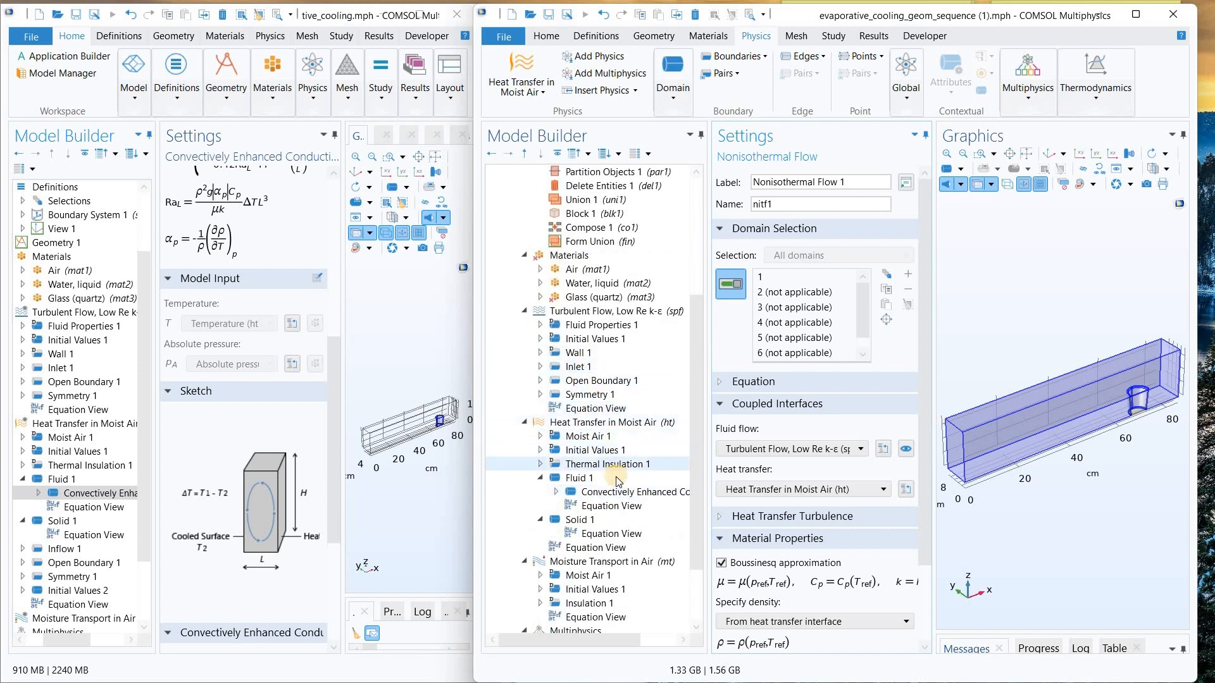
left_click(621, 493)
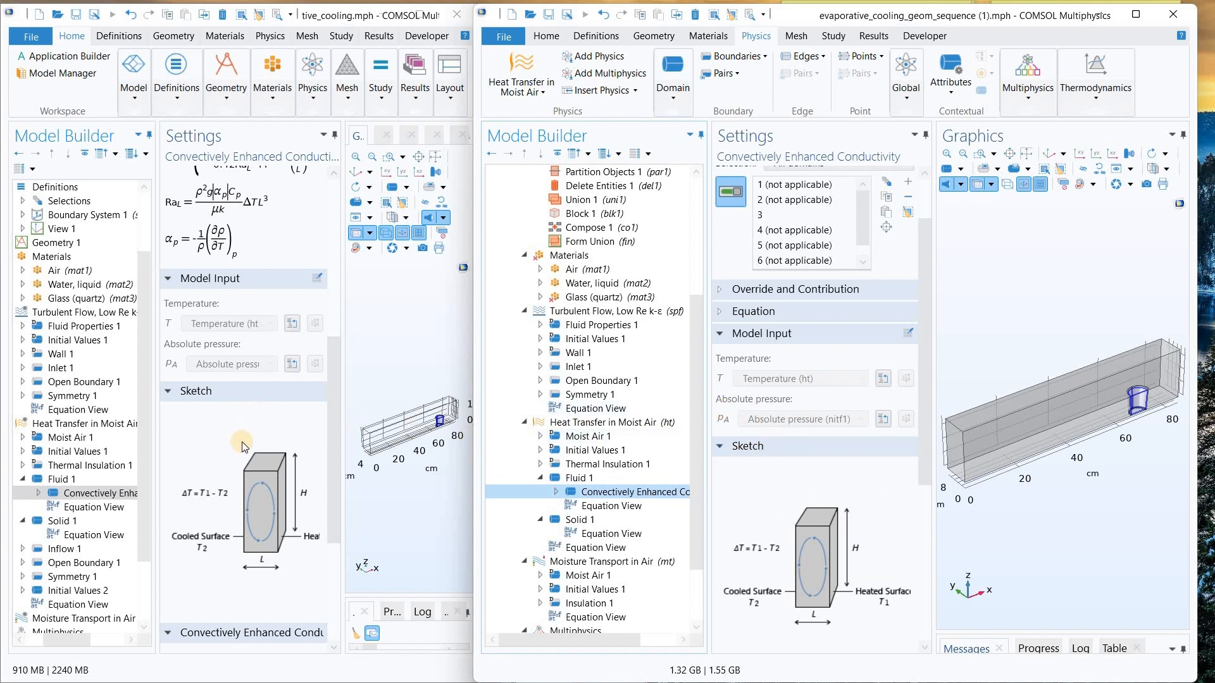
scroll(239, 449, "down", 5)
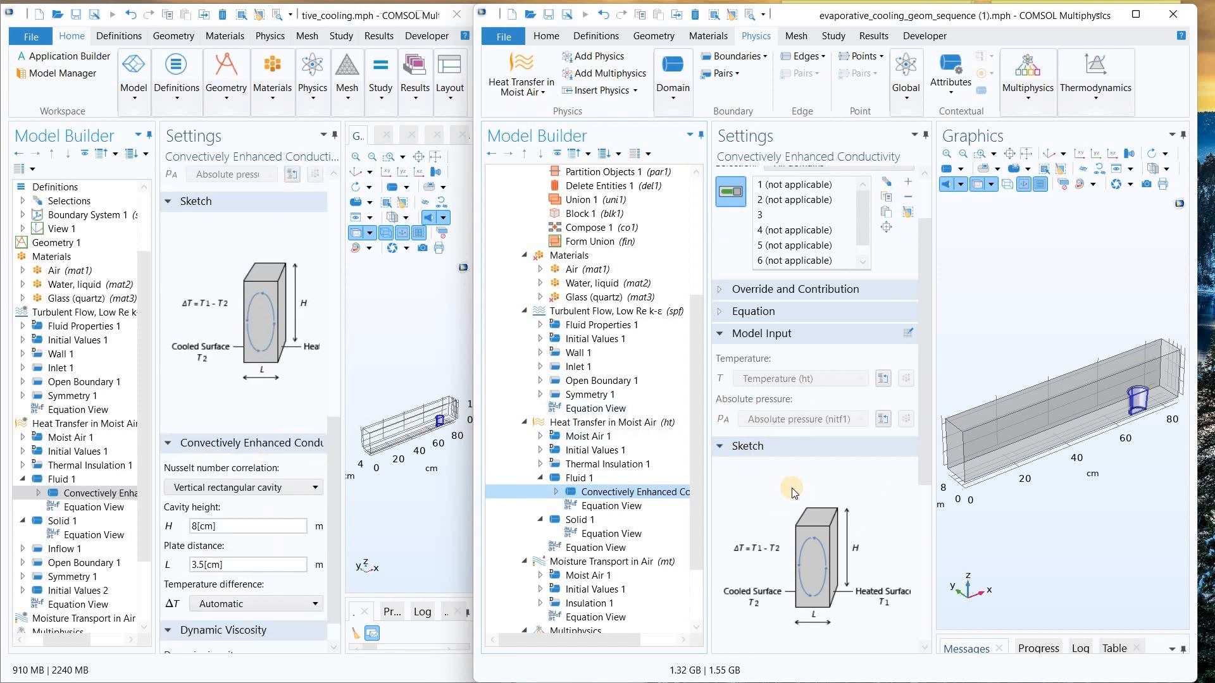
scroll(793, 493, "down", 7)
scroll(128, 489, "down", 2)
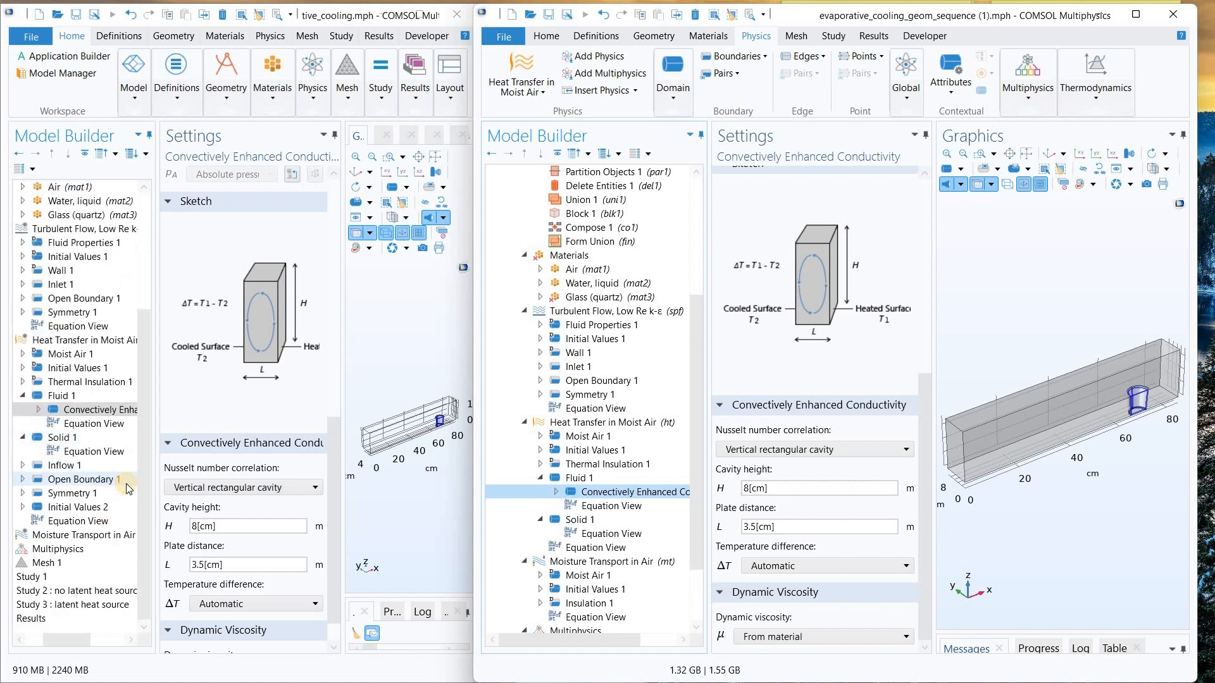
left_click(62, 438)
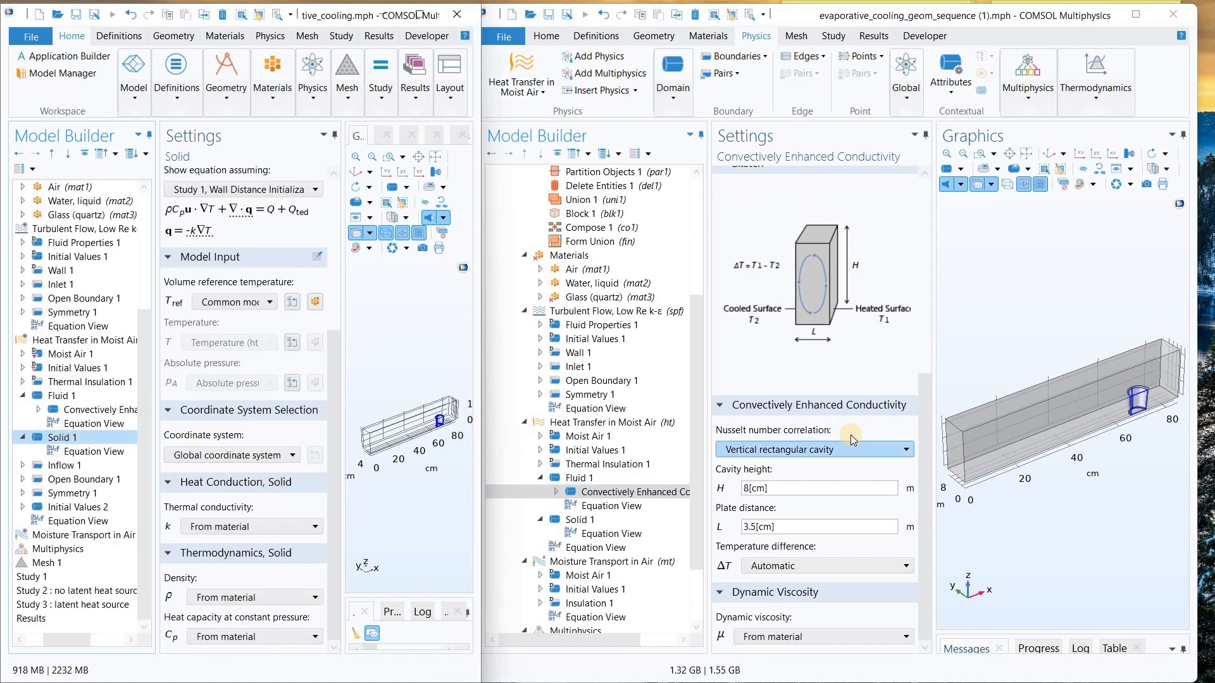
left_click(569, 521)
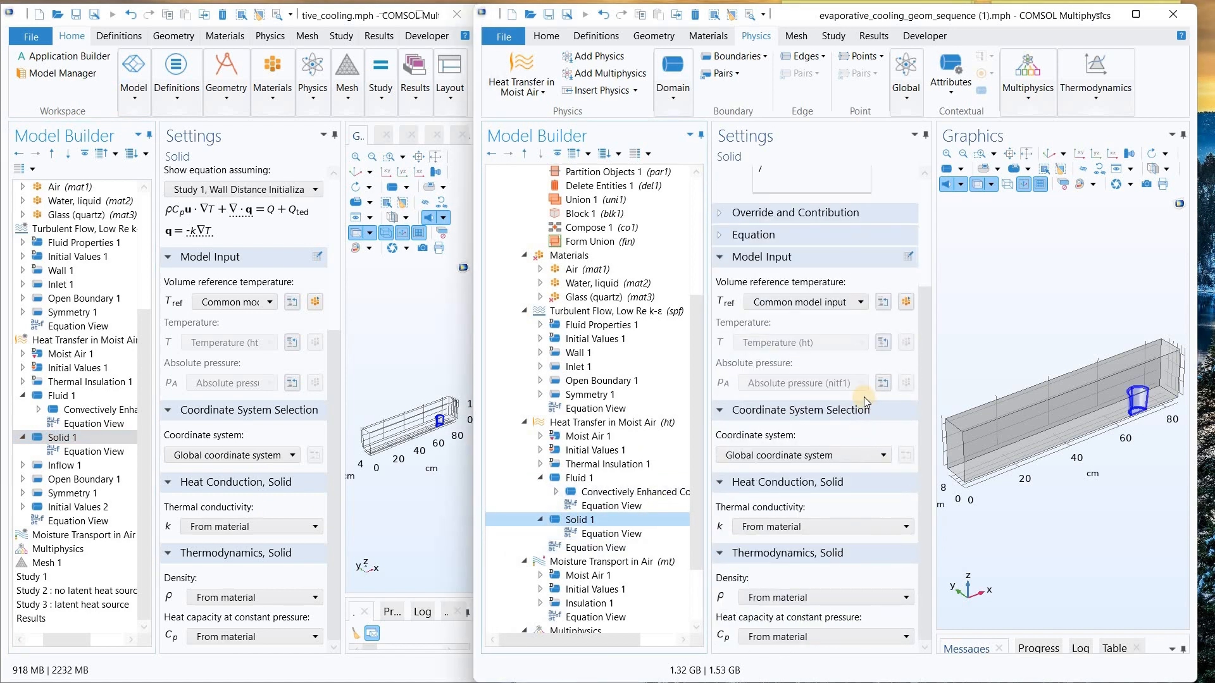
scroll(865, 402, "up", 3)
scroll(628, 467, "down", 2)
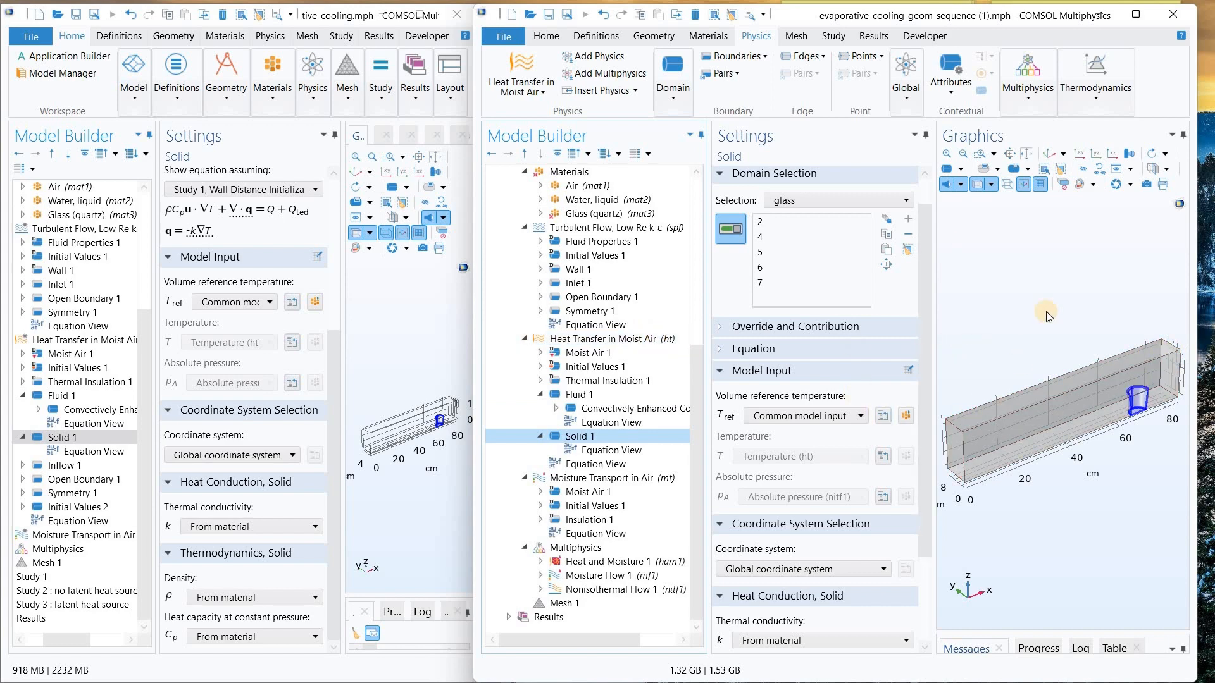
- Add an Inflow condition to Heat Transfer in Moist Air on the channel's end face nearest the glass, boundary 33
left_click(753, 55)
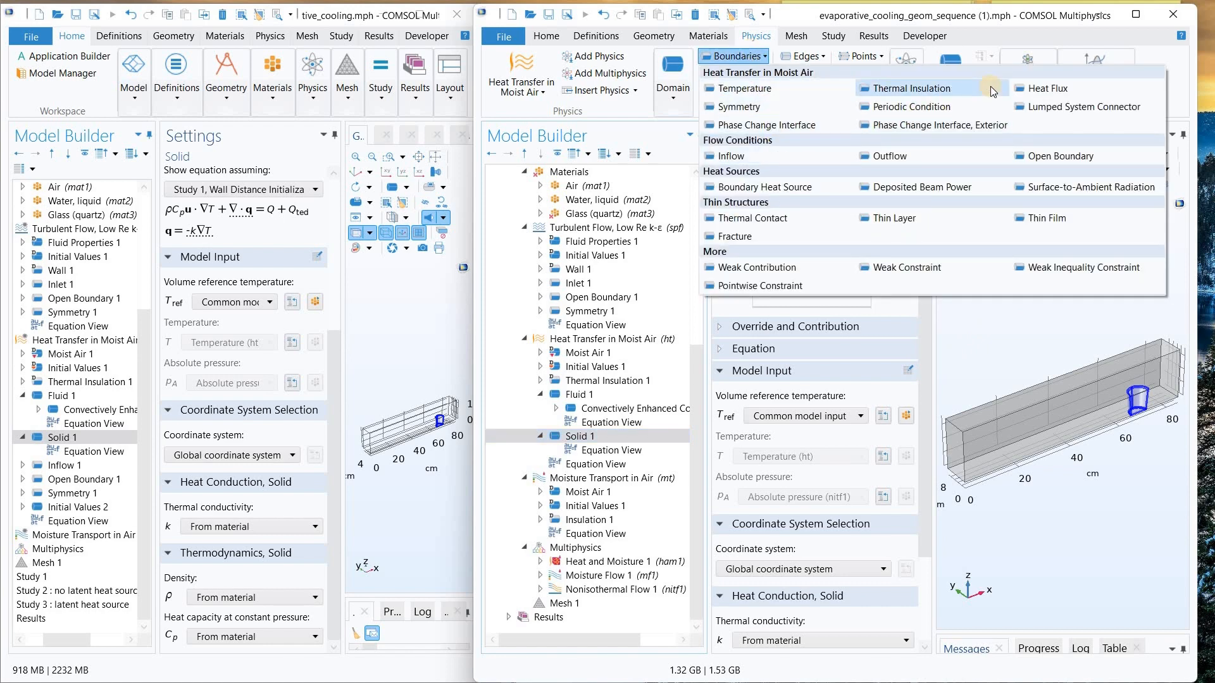
left_click(734, 156)
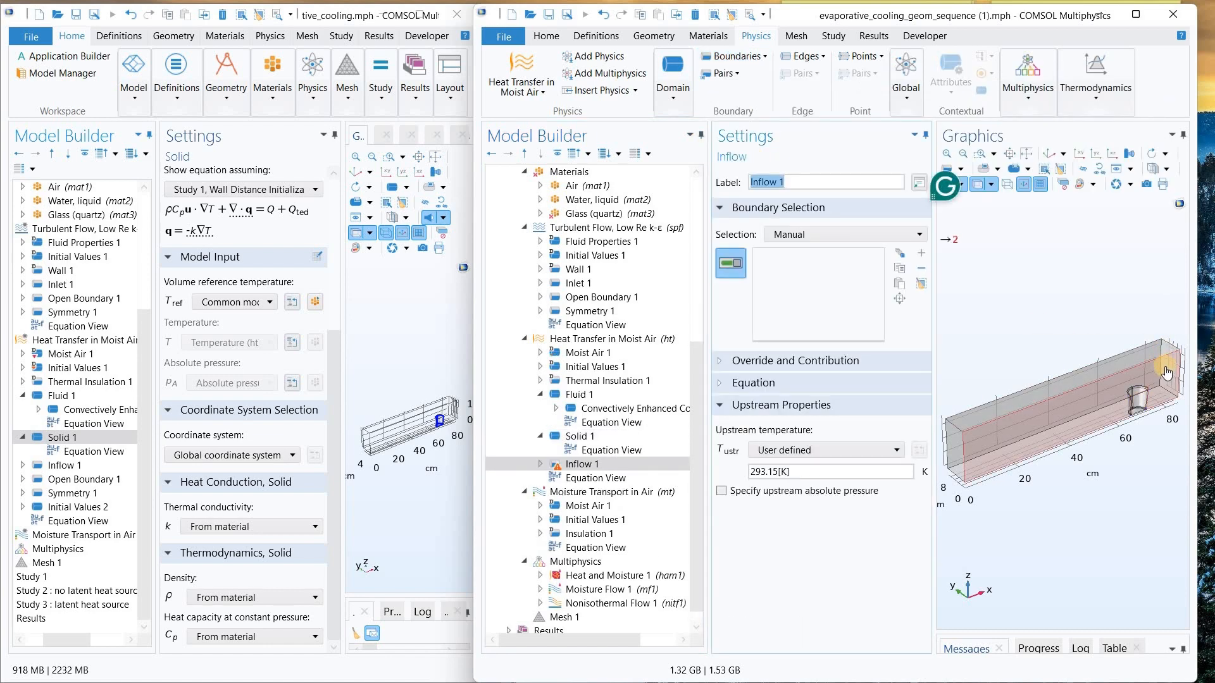
left_click(1167, 373)
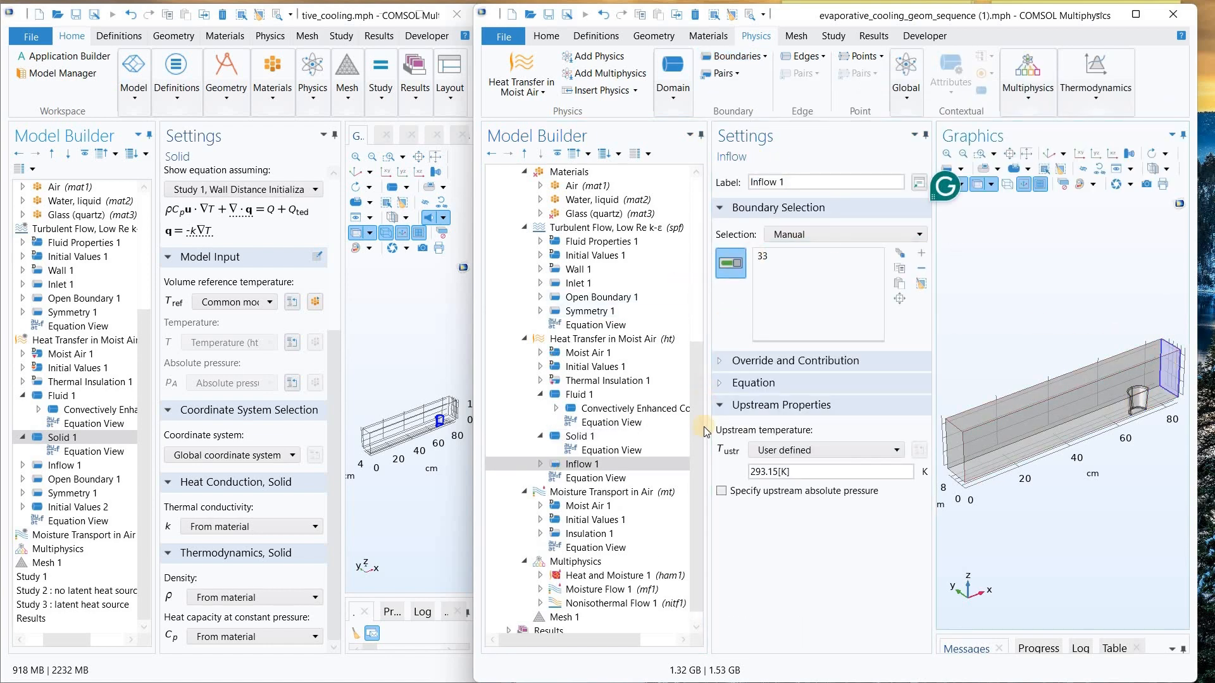
left_click(627, 464)
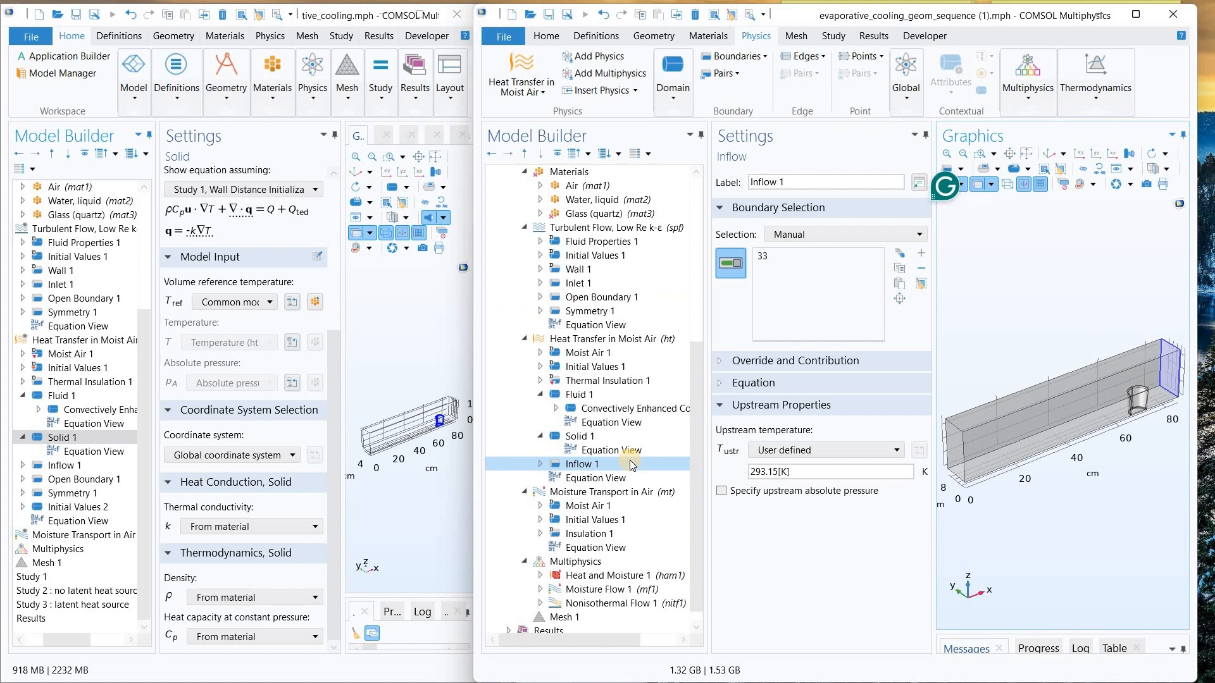
- Add an Open Boundary condition to the heat transfer interface on the channel's end face farthest from the glass, boundary 1
left_click(738, 54)
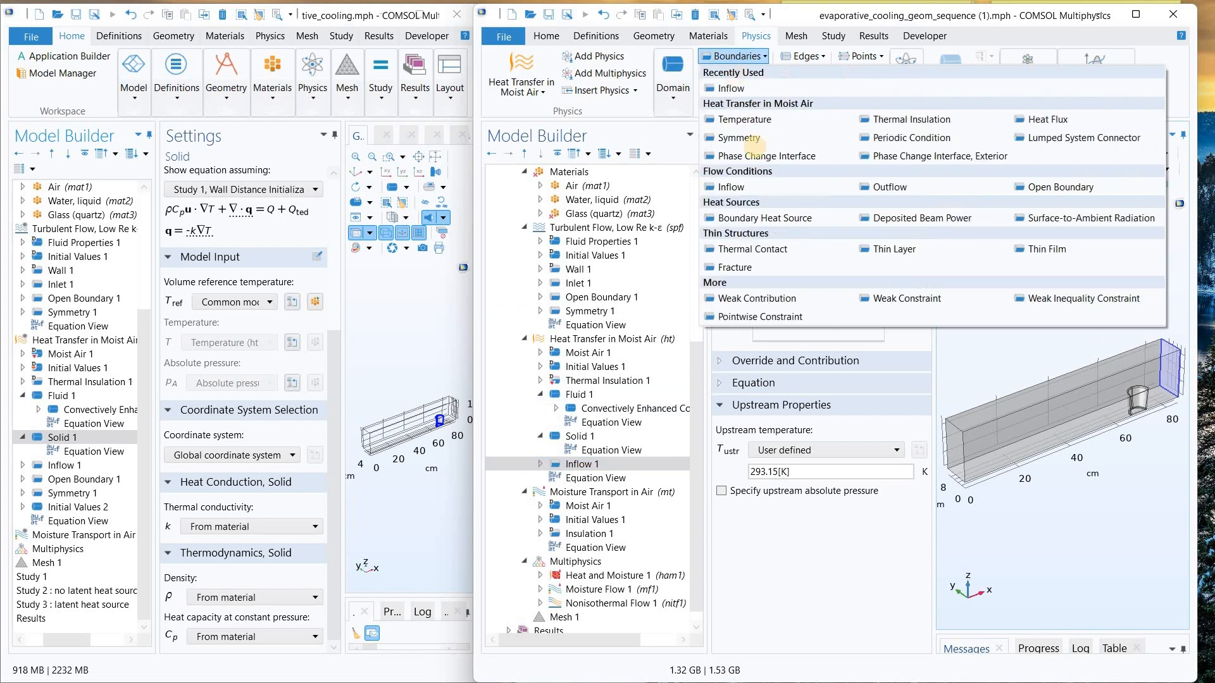
left_click(1055, 188)
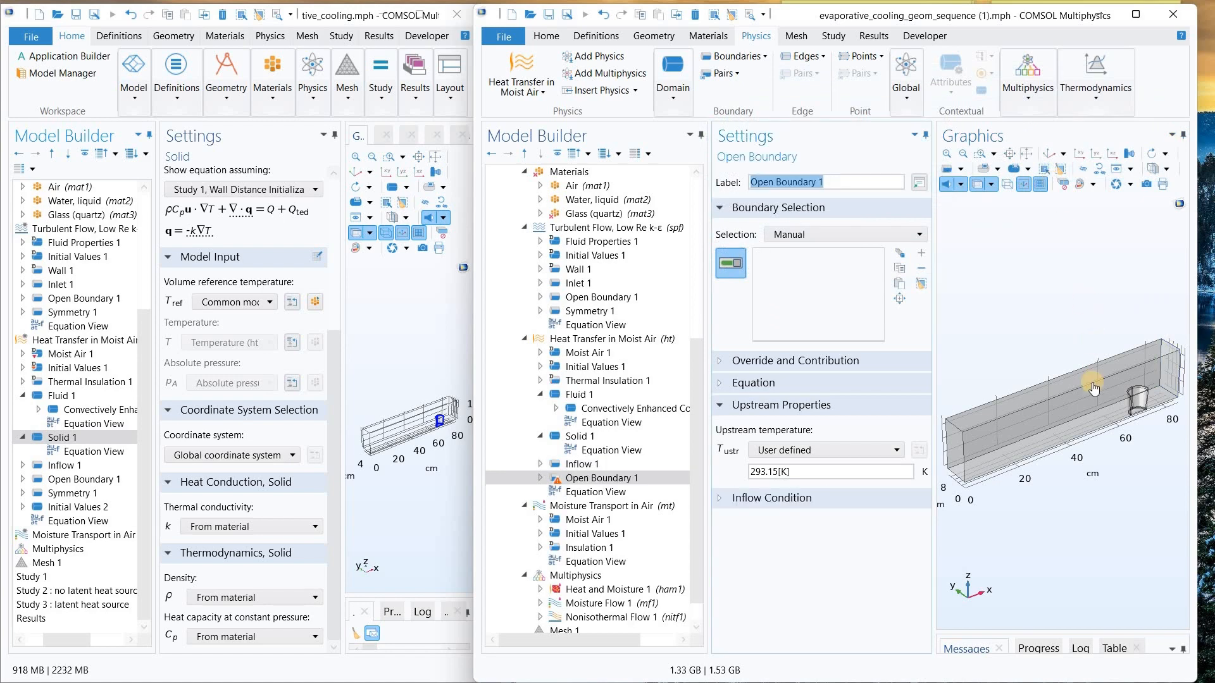
left_click(957, 451)
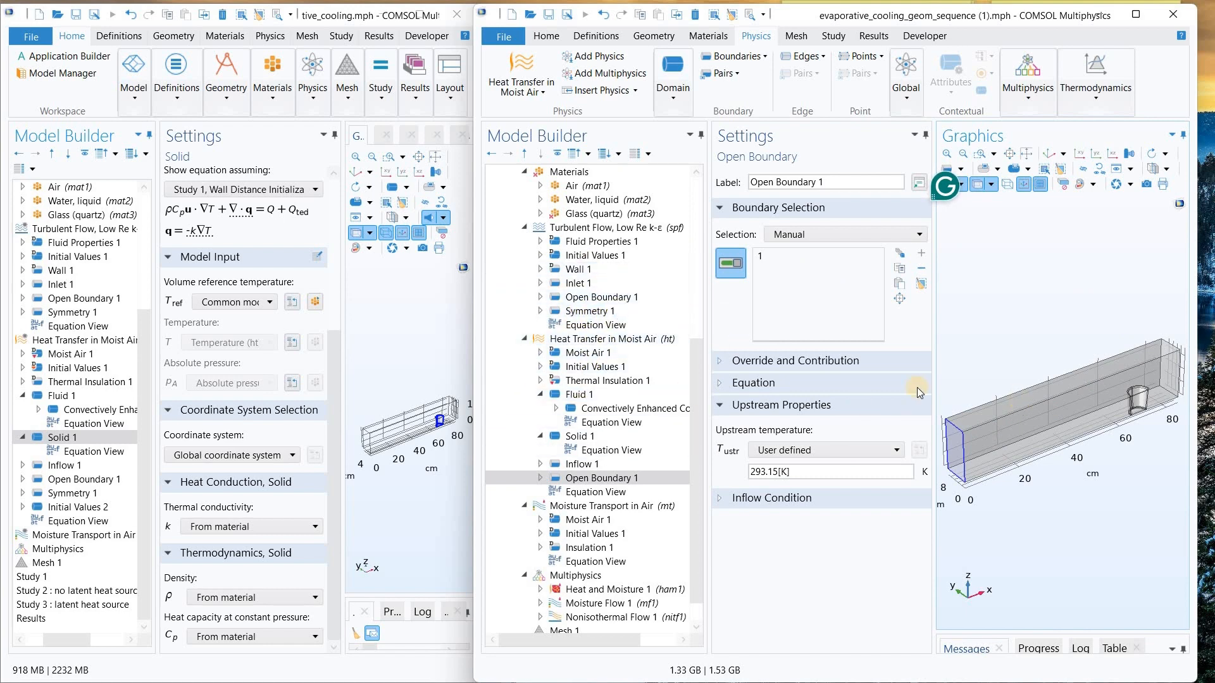
- Add a Symmetry condition to the heat transfer interface on the channel's long side face cutting through the glass, boundary 2
left_click(748, 59)
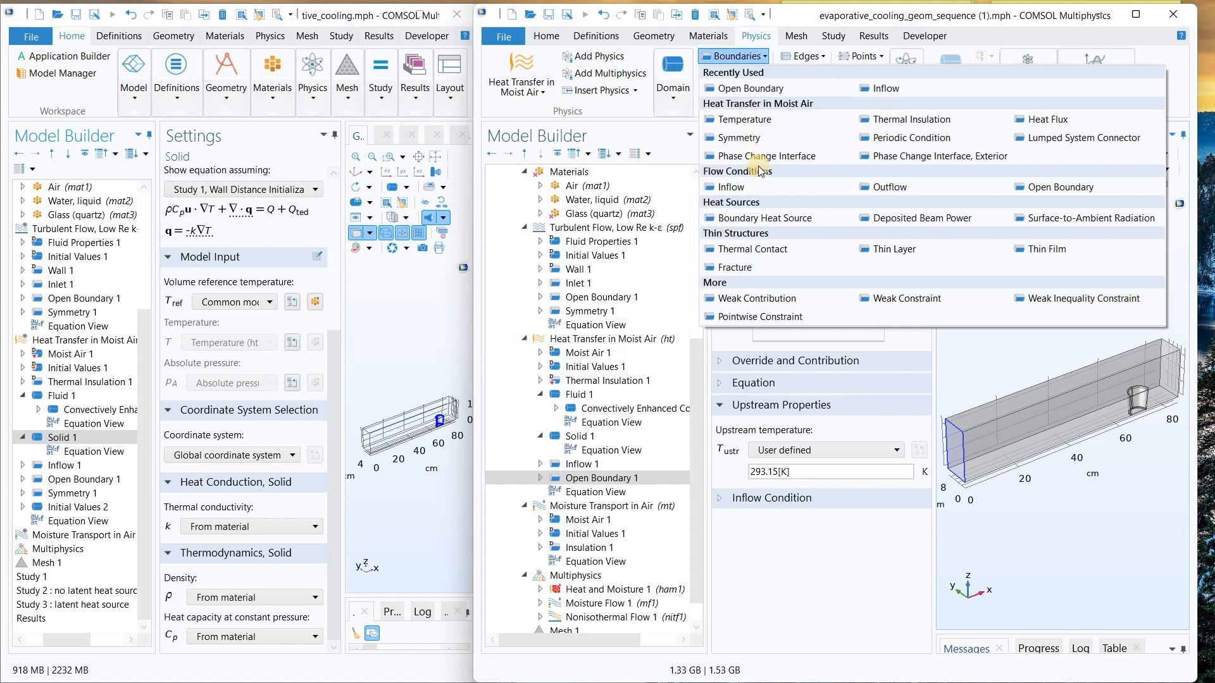
key("Escape")
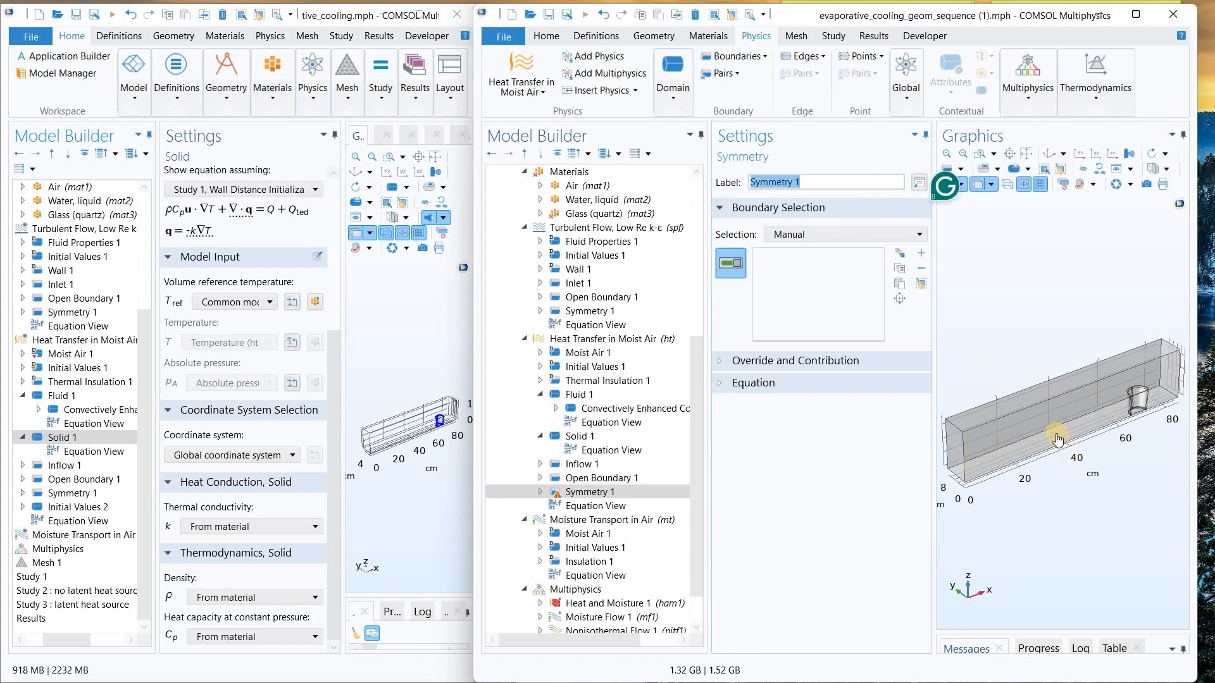
left_click(1054, 427)
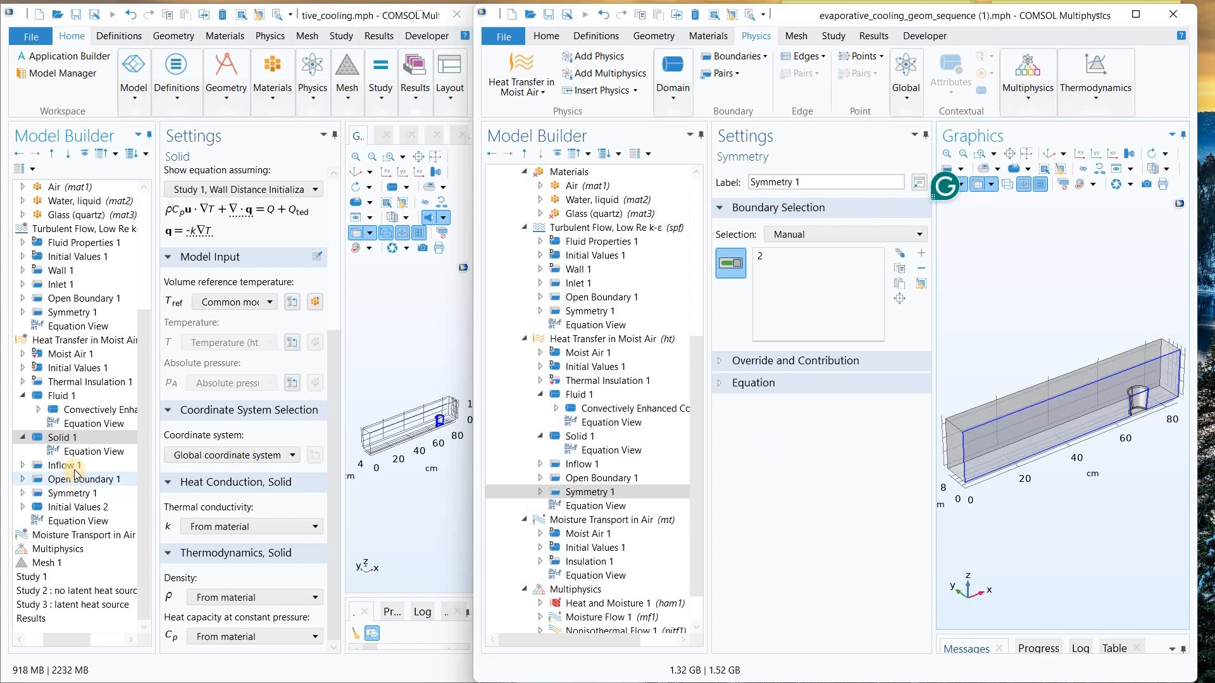
- Add a second Initial Values feature to Heat Transfer in Moist Air and assign it to the water selection
left_click(80, 507)
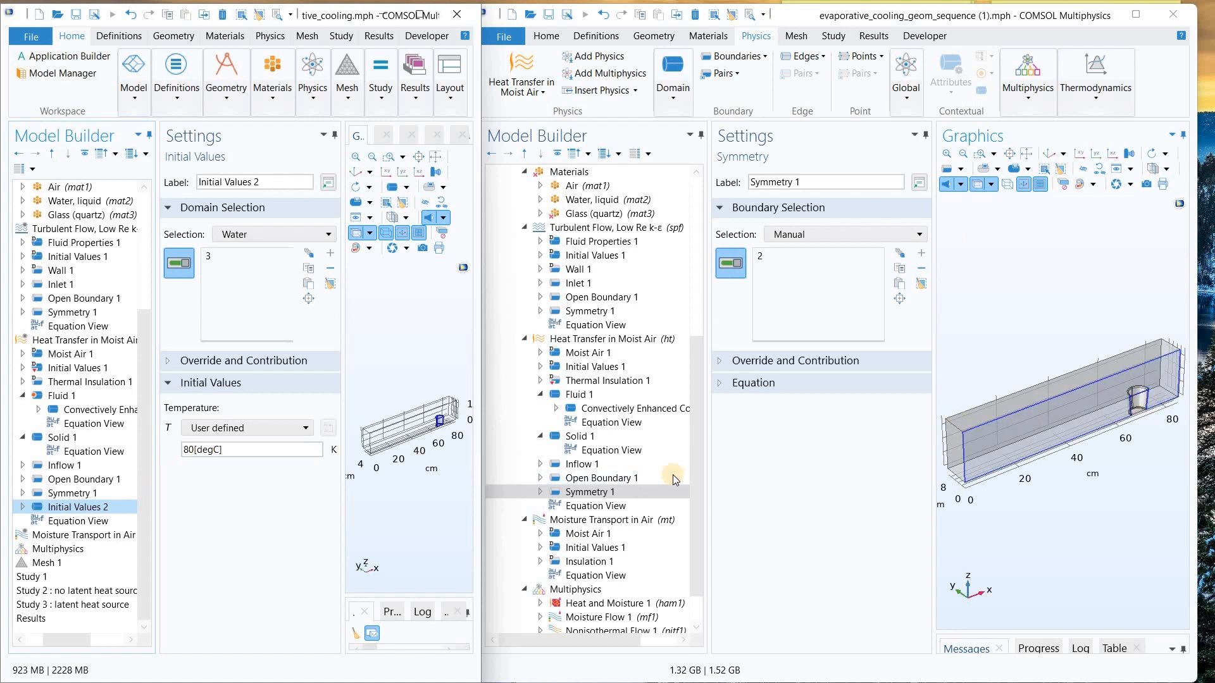
left_click(682, 96)
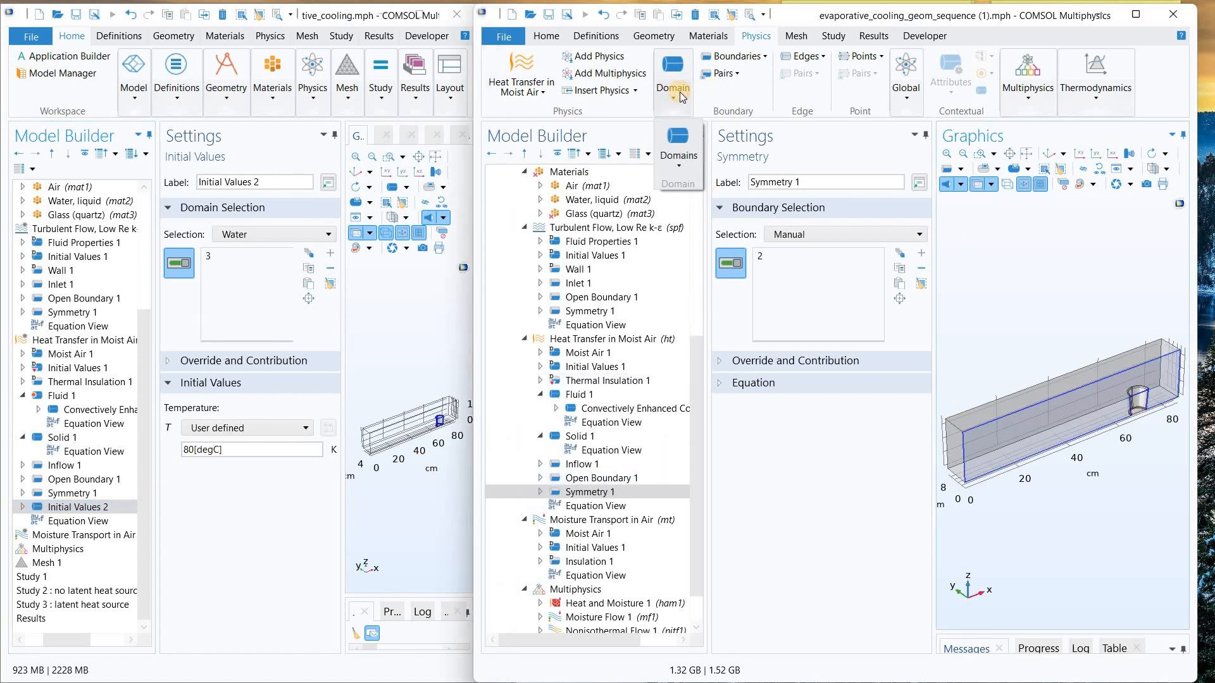
left_click(681, 163)
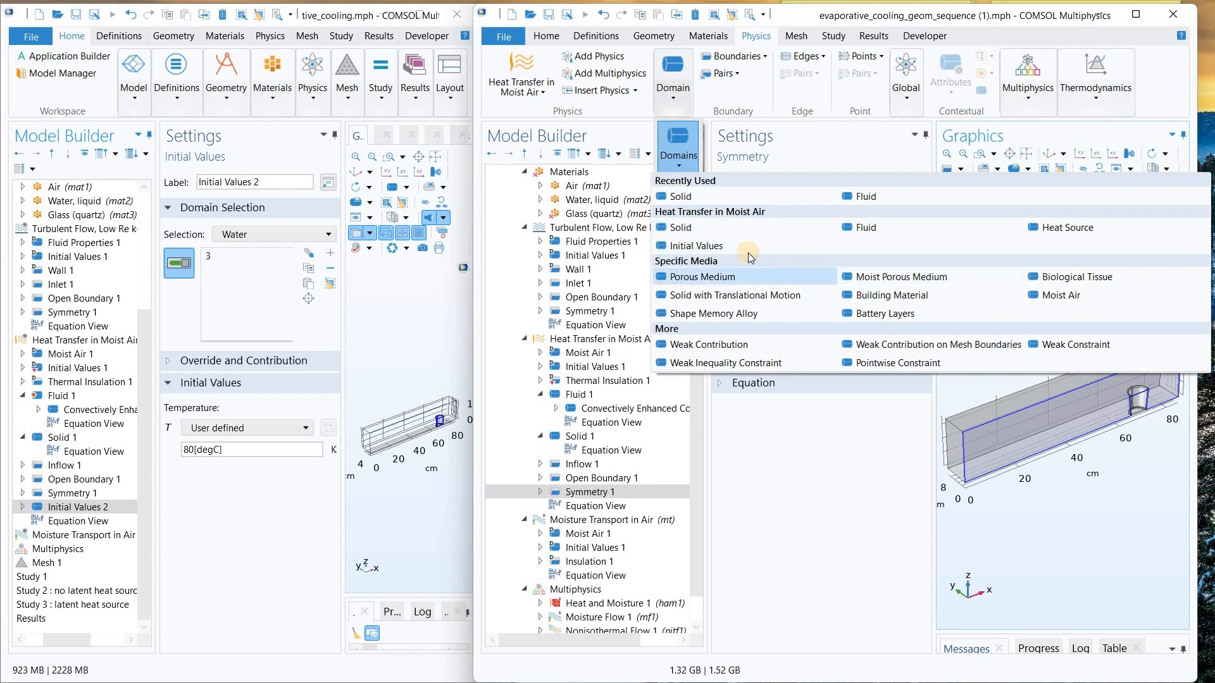
left_click(731, 251)
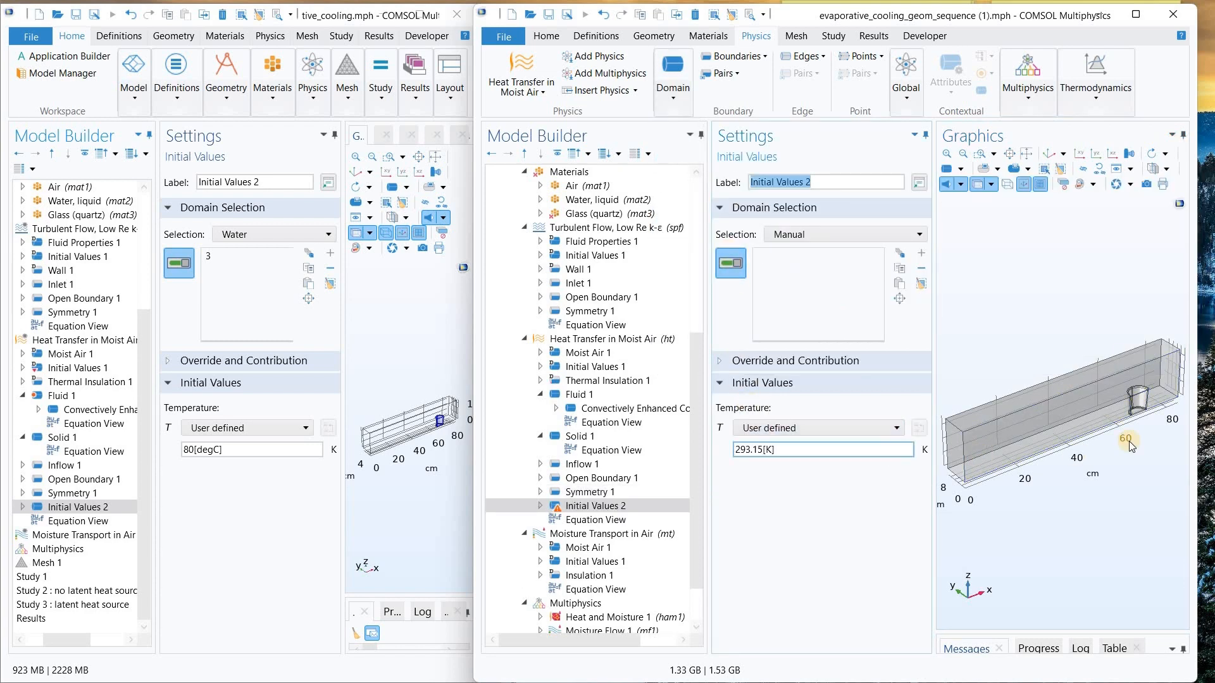
left_click(1142, 403)
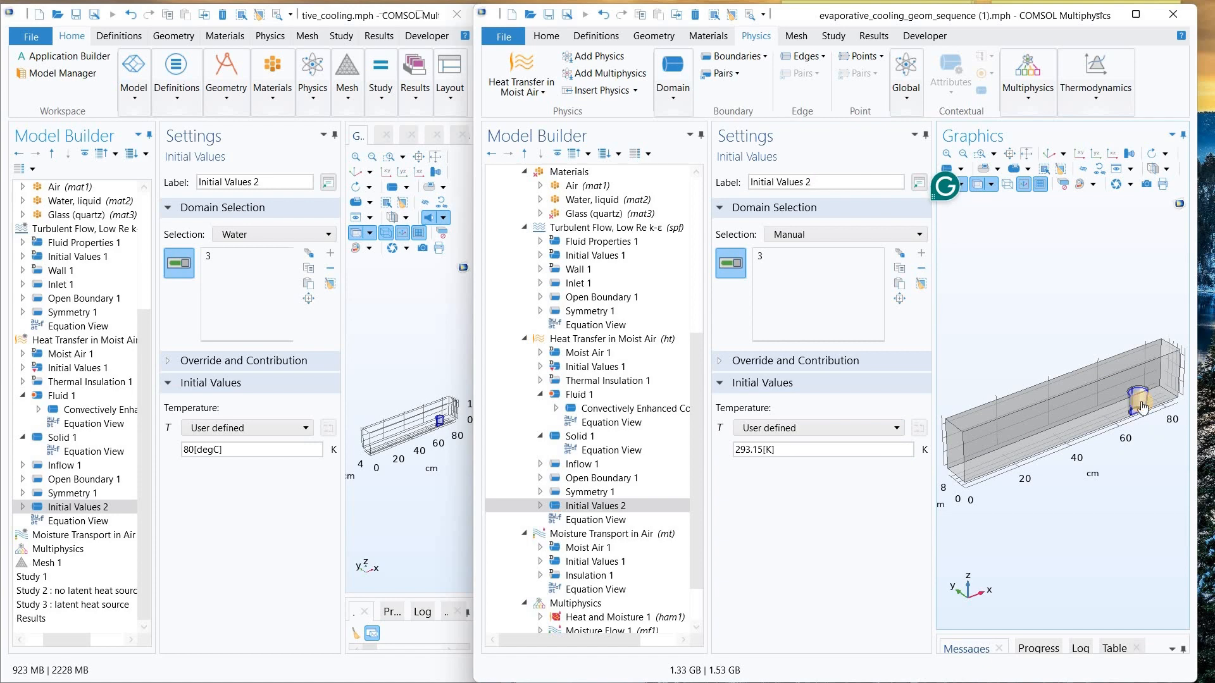
left_click(832, 236)
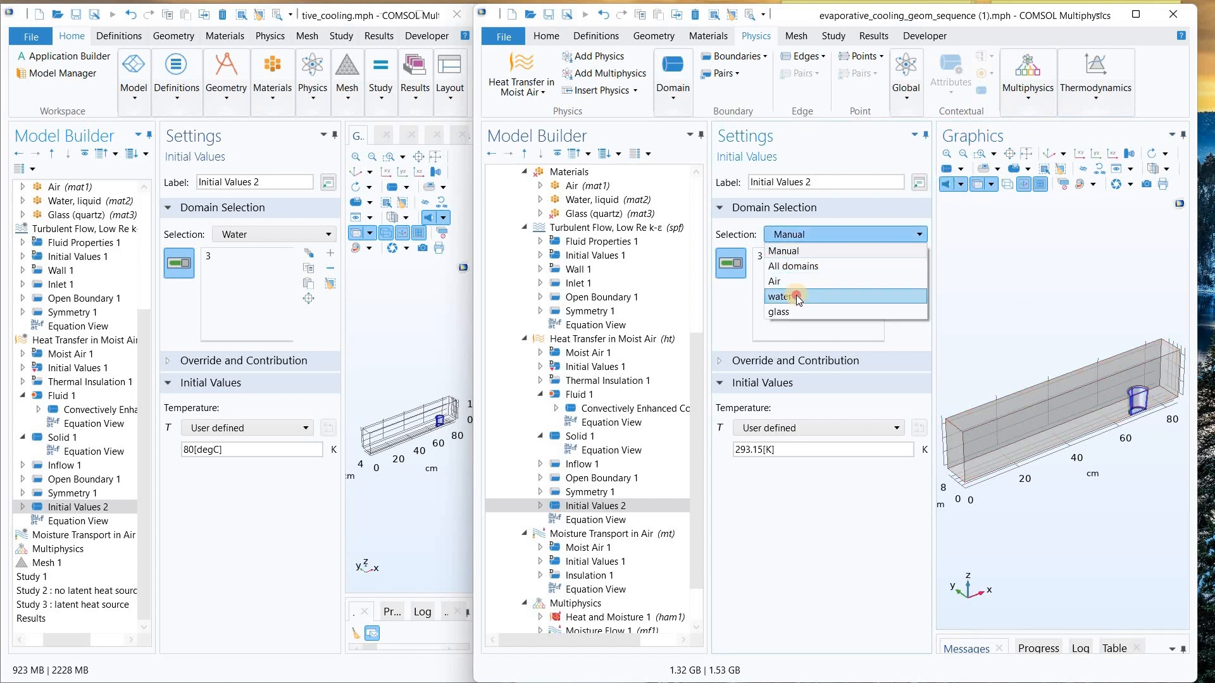
left_click(796, 297)
- Set the initial temperature of the water domain to 80[degC]
left_click_drag(781, 449, 681, 450)
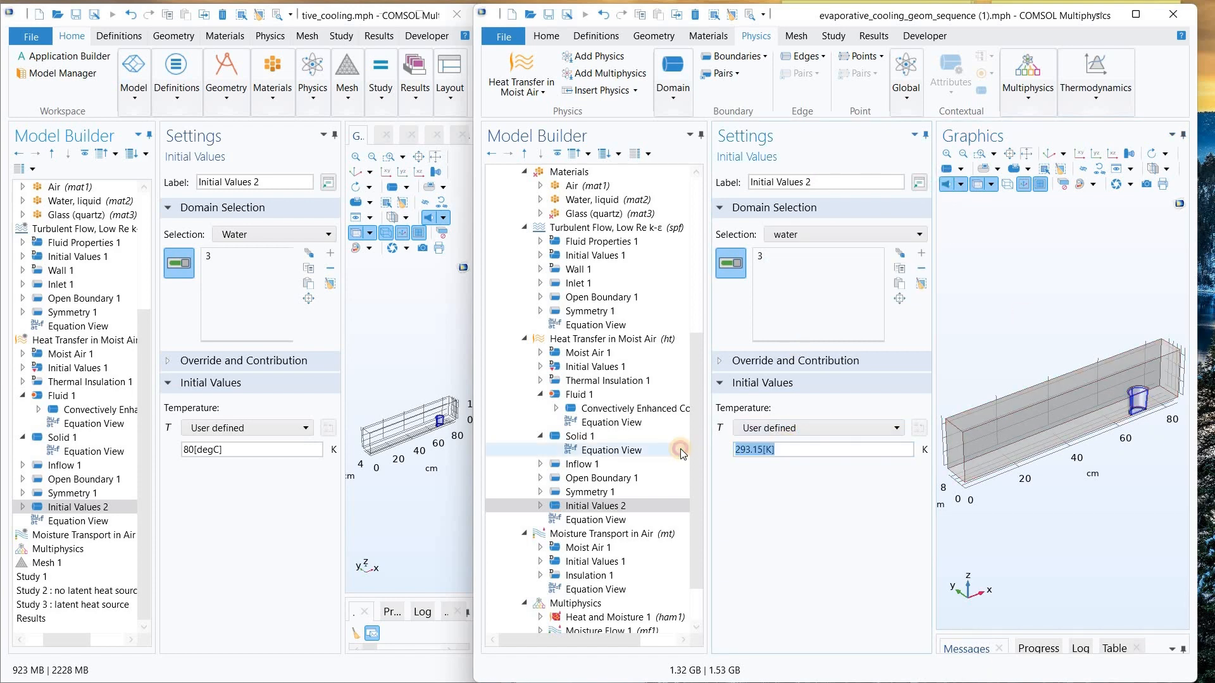
type("80")
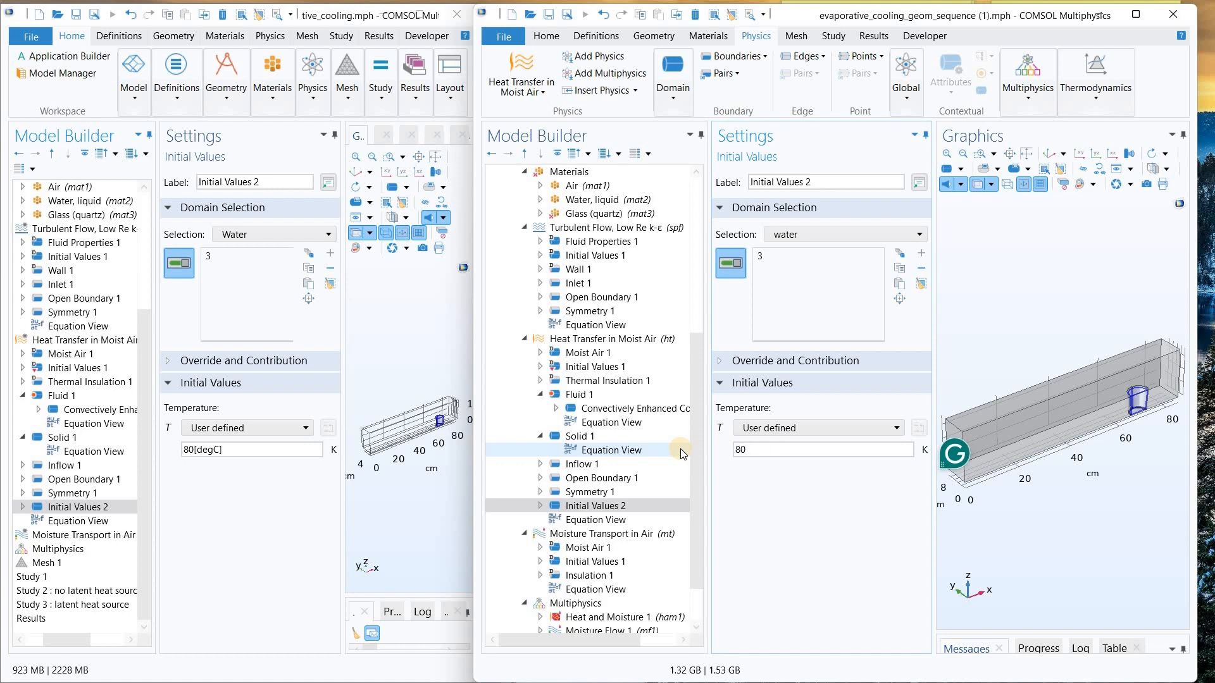
type("[degC]")
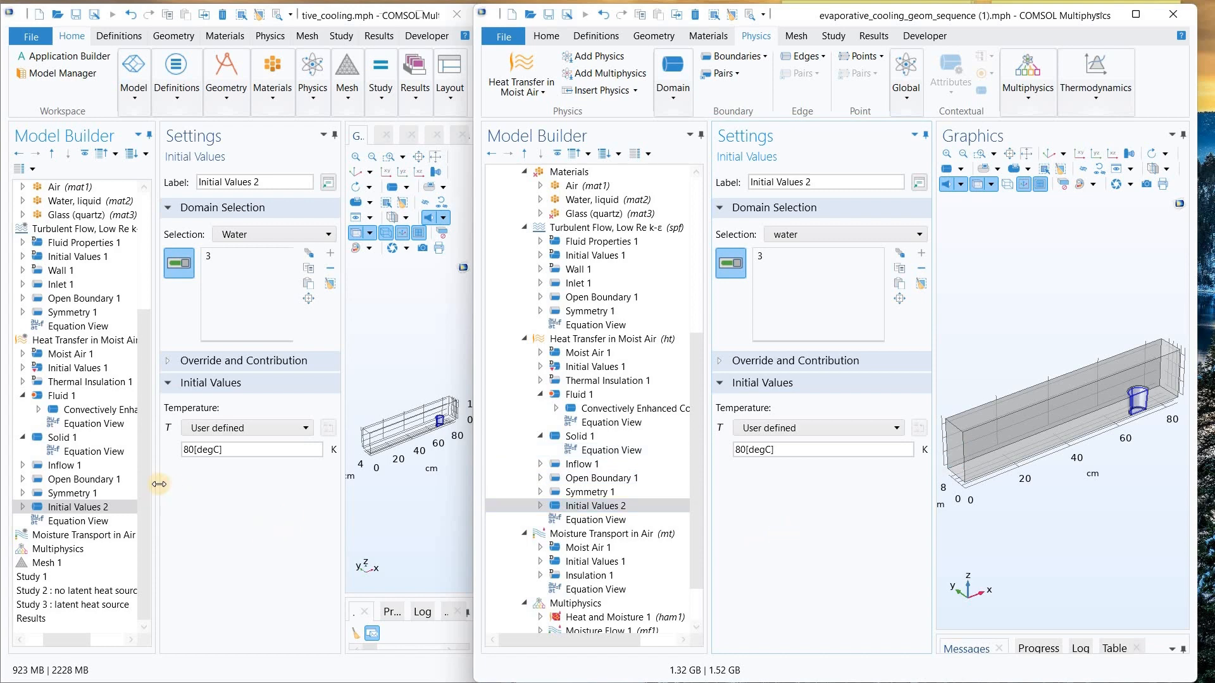
- Compare with the reference model's Moisture Transport in Air interface and restrict the rebuilt interface to the Air selection
left_click(138, 486)
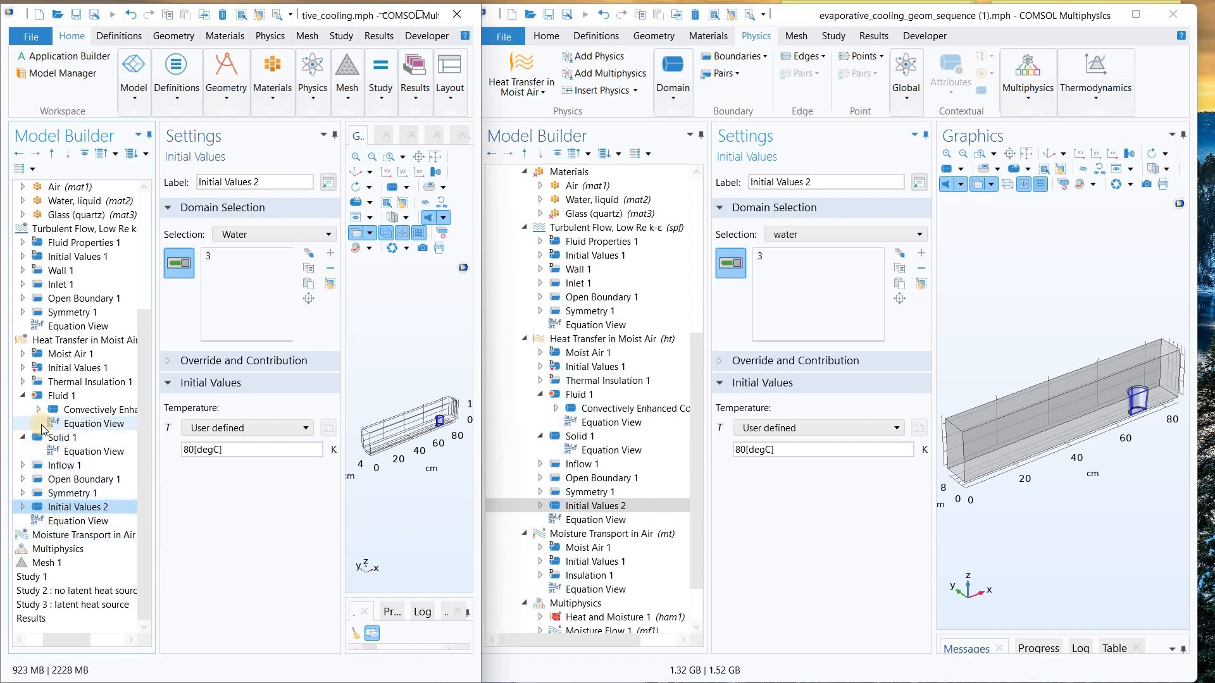
left_click(21, 539)
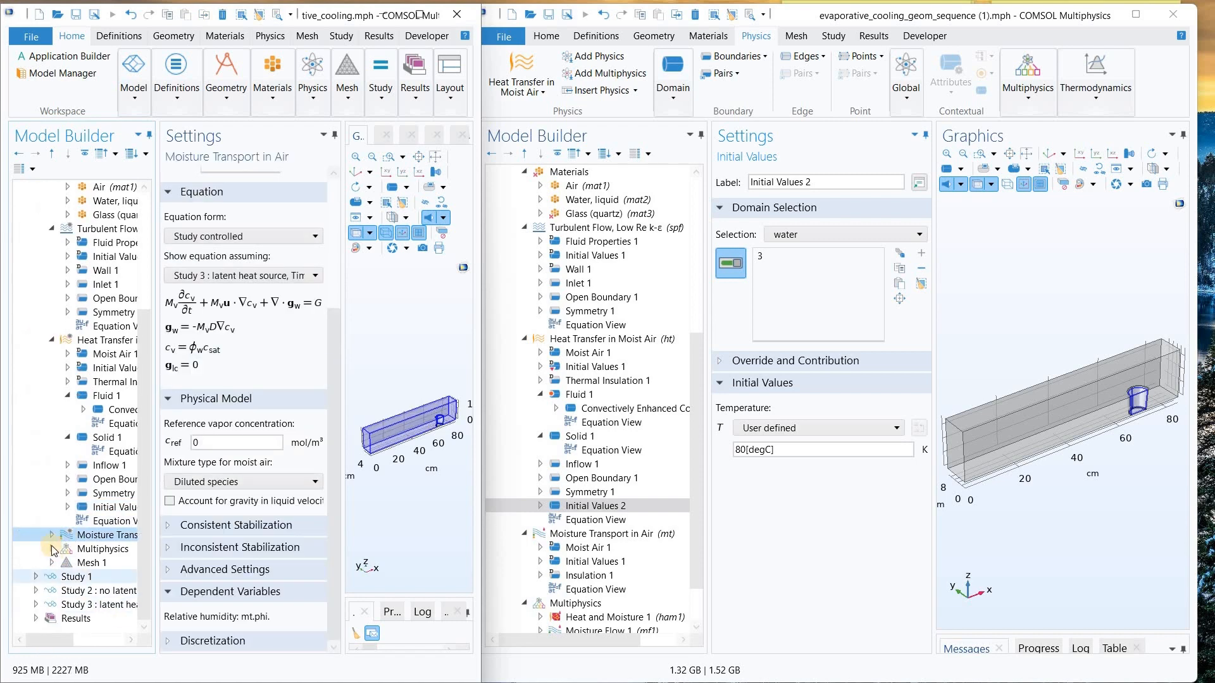
left_click(53, 538)
left_click(71, 641)
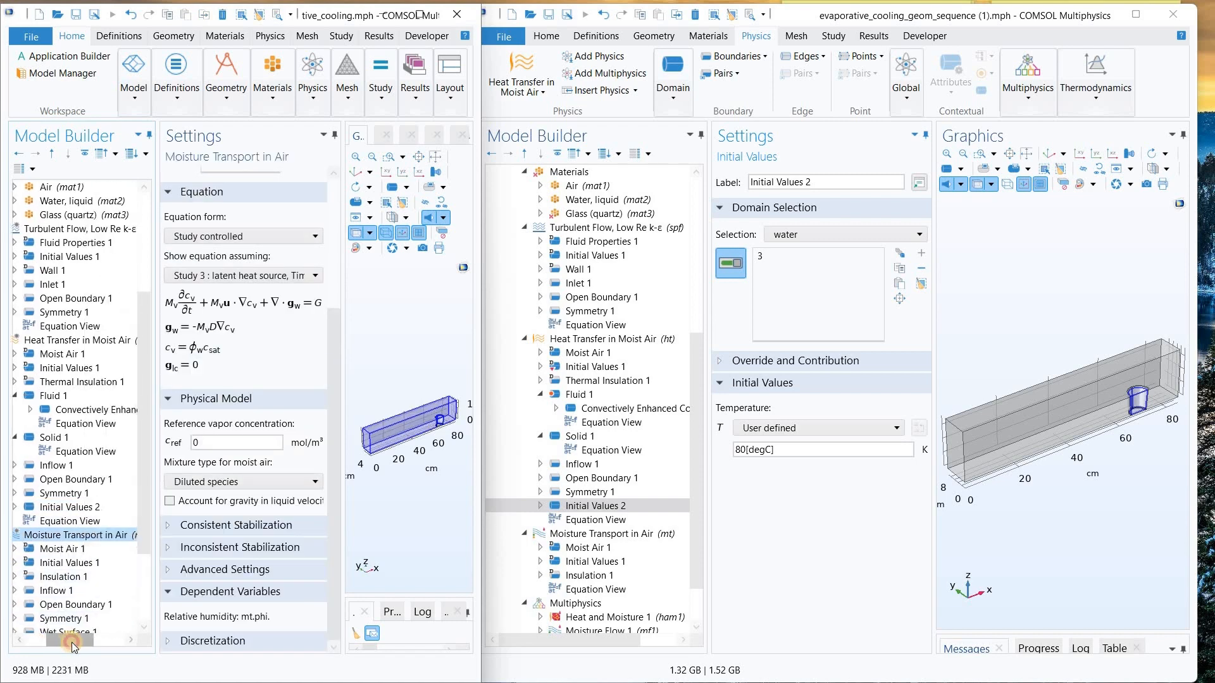
scroll(82, 575, "down", 2)
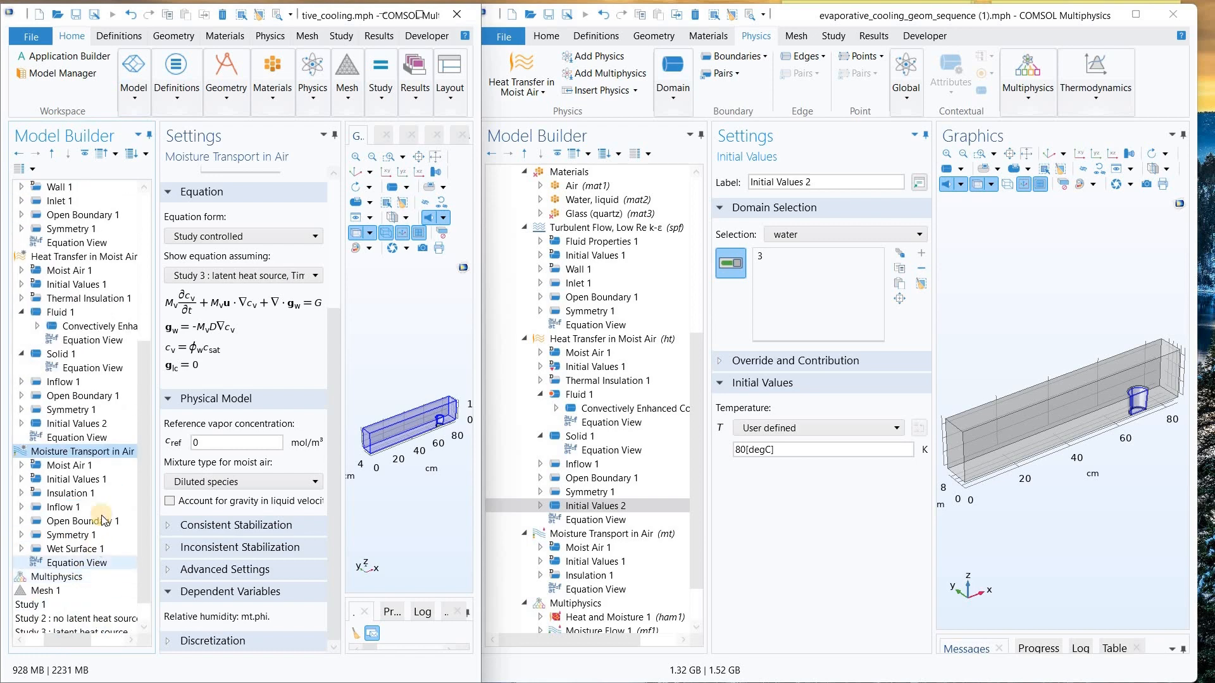
left_click(575, 534)
left_click(575, 534)
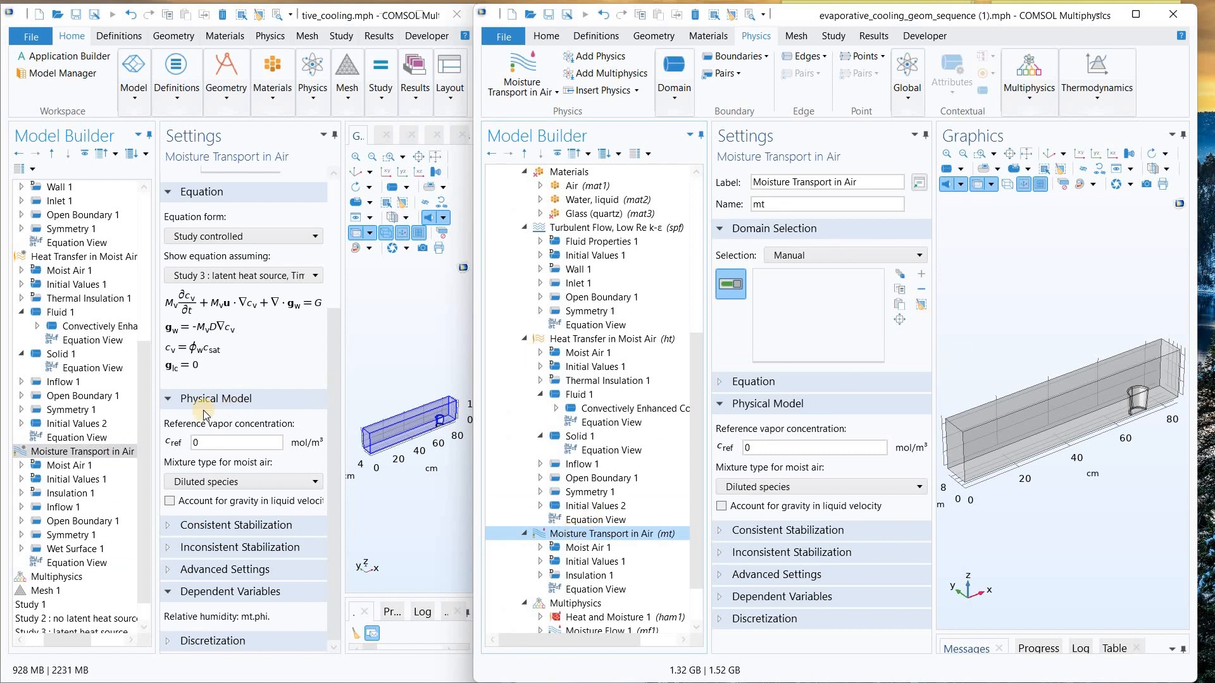
scroll(203, 413, "up", 3)
left_click(833, 260)
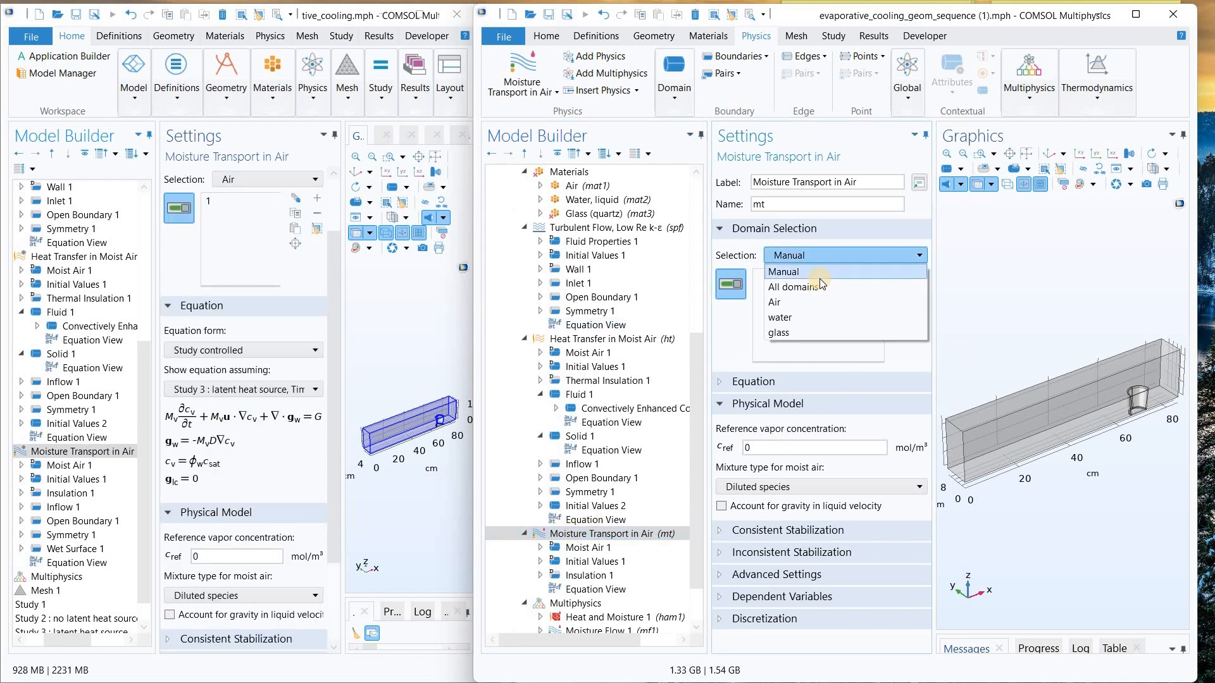
left_click(805, 302)
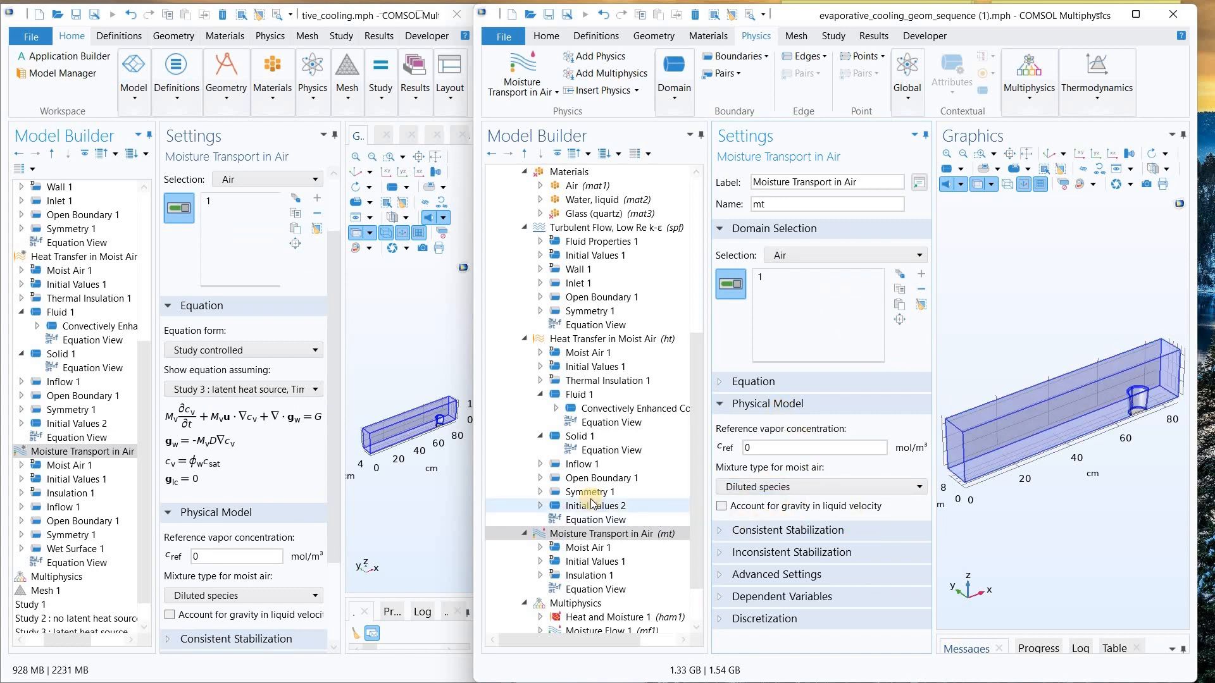
- Add an Inflow condition to Moisture Transport in Air on the channel's end face nearest the glass, boundary 33
scroll(591, 503, "down", 1)
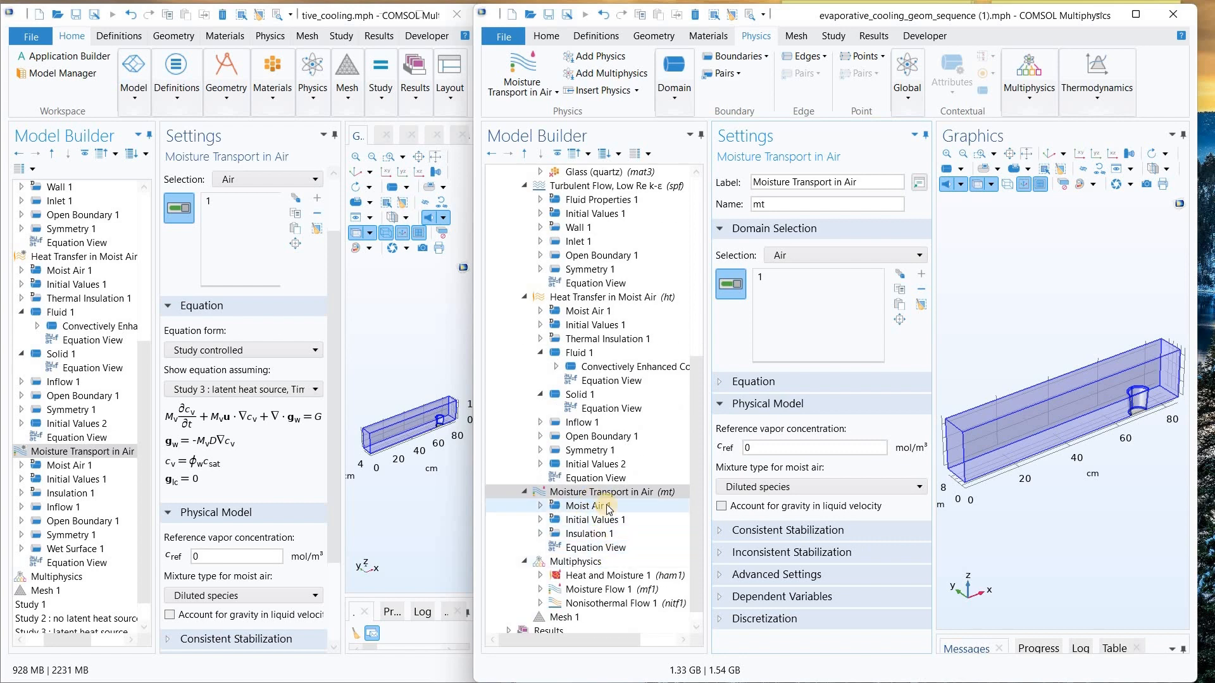
left_click(613, 495)
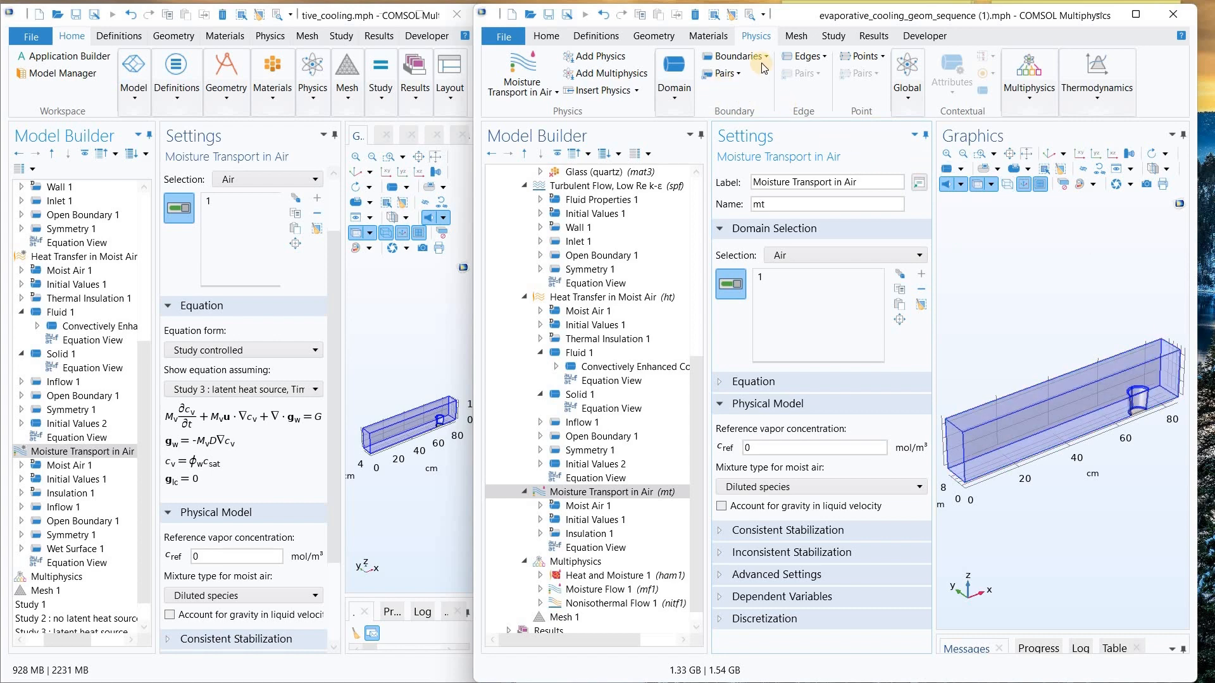
left_click(744, 56)
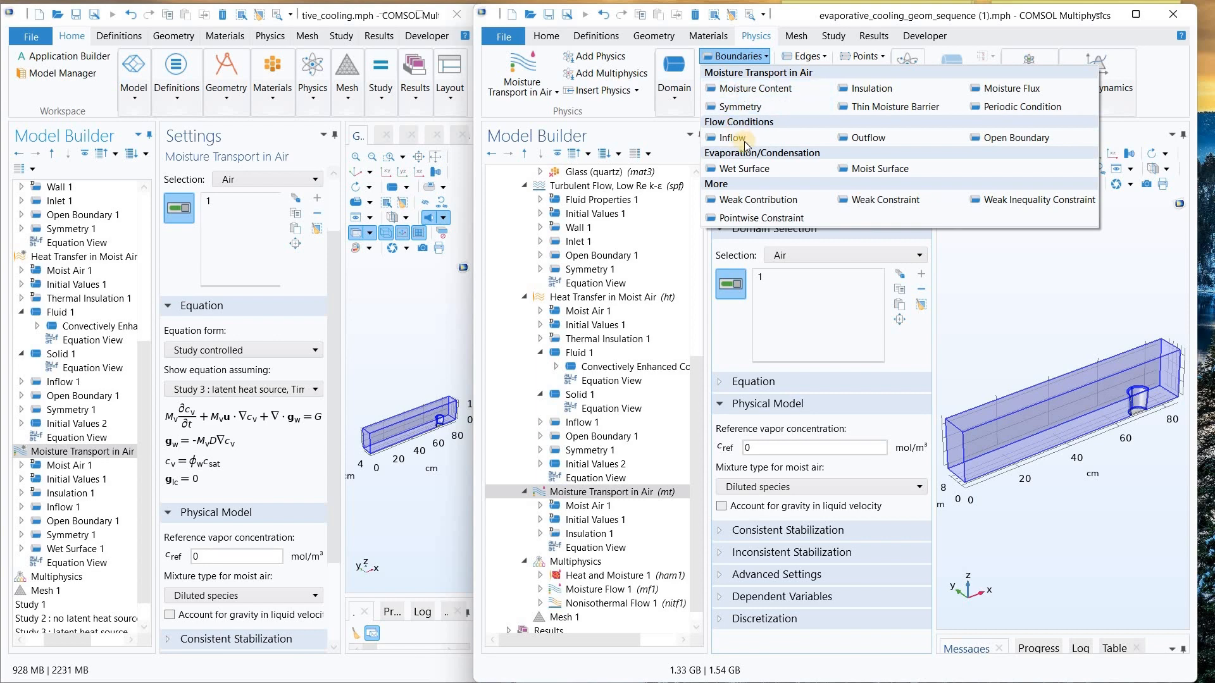
left_click(746, 139)
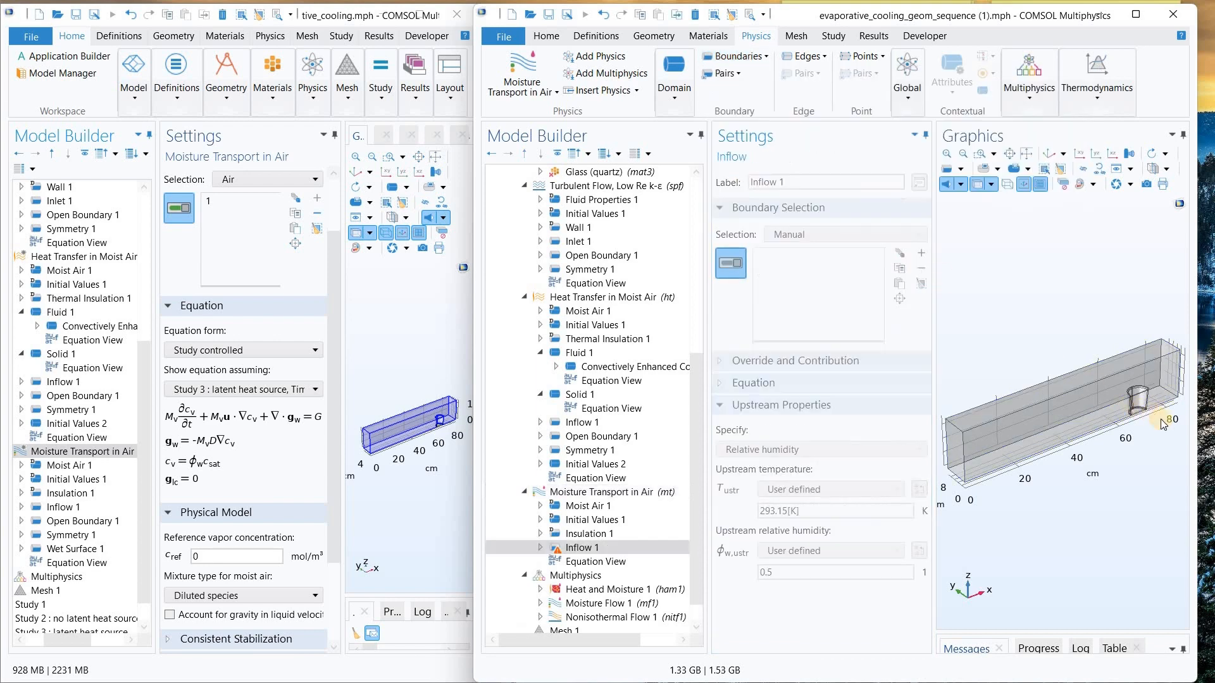
left_click(1167, 369)
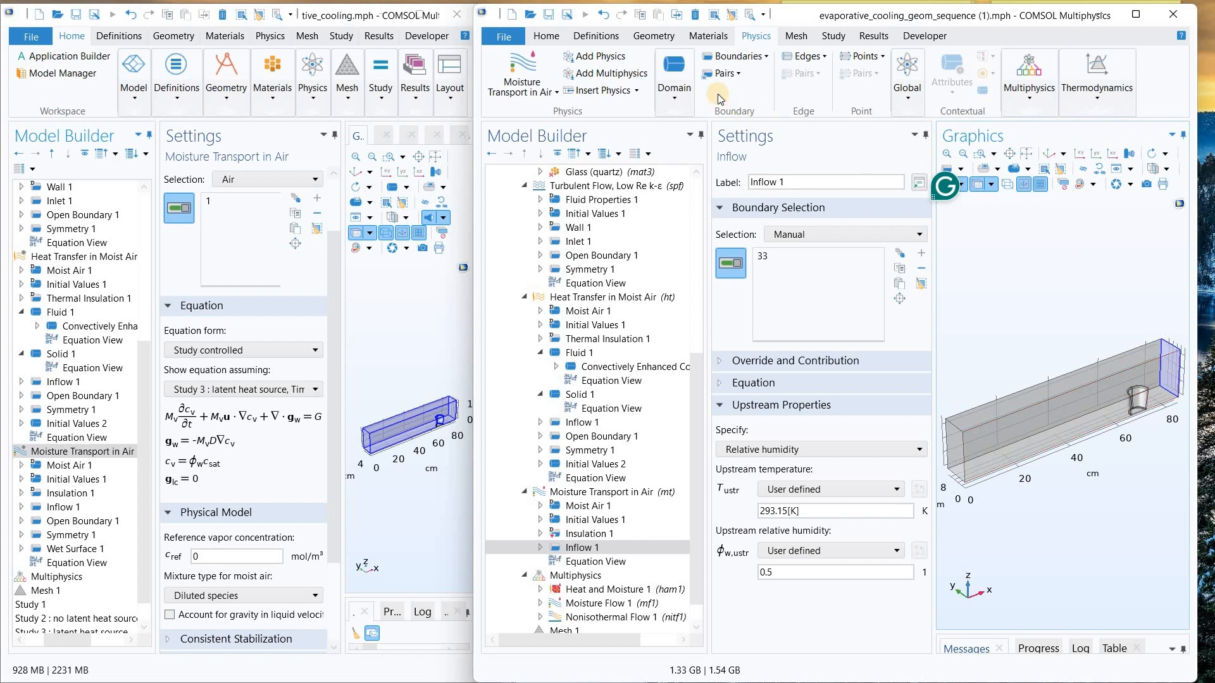
- Add an Open Boundary condition to the moisture transport interface on the channel's end face farthest from the glass, boundary 1
left_click(681, 95)
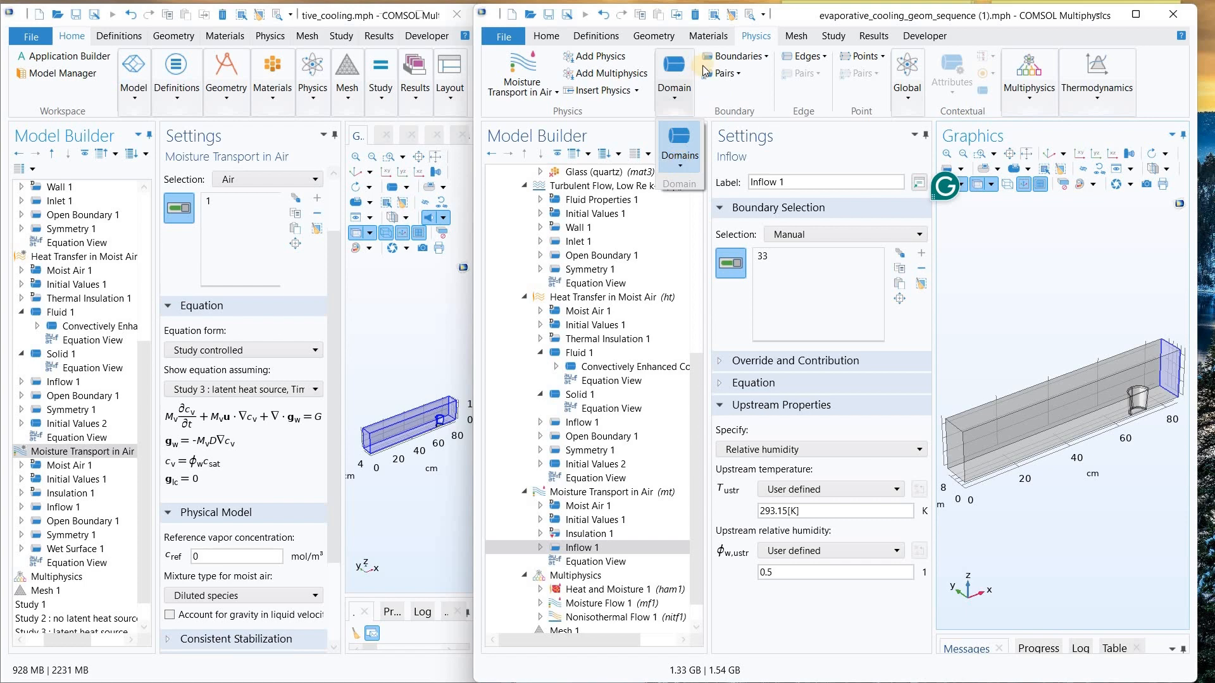
left_click(737, 57)
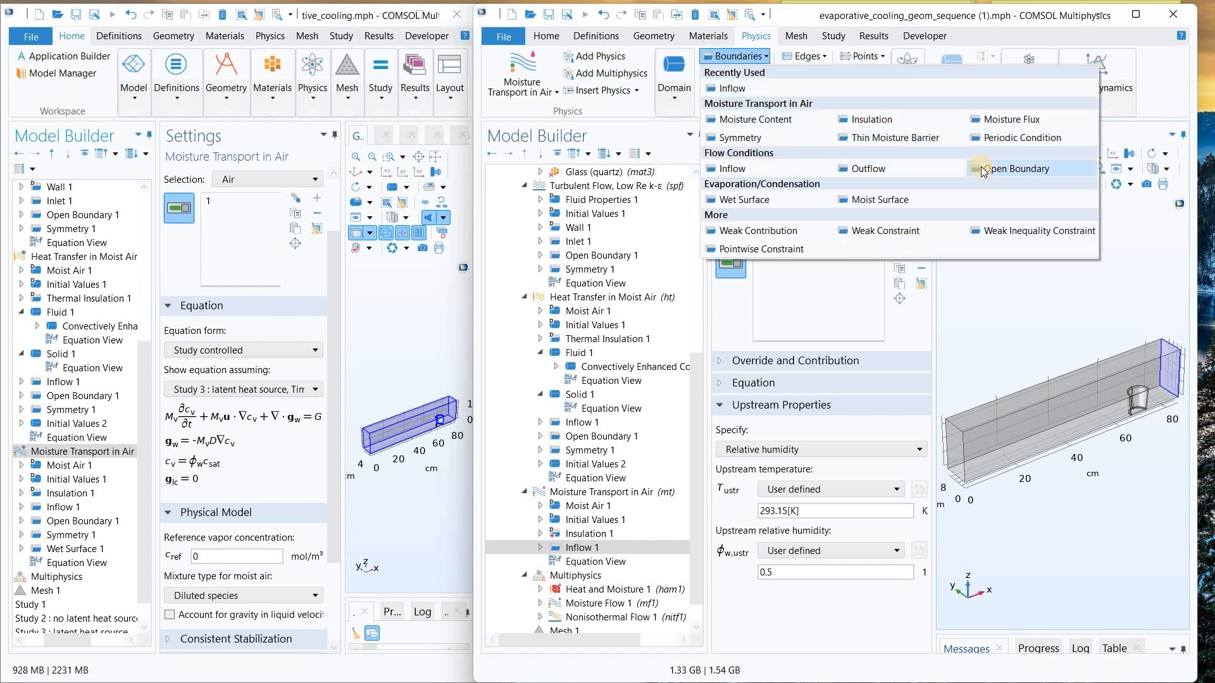
left_click(982, 169)
left_click(957, 446)
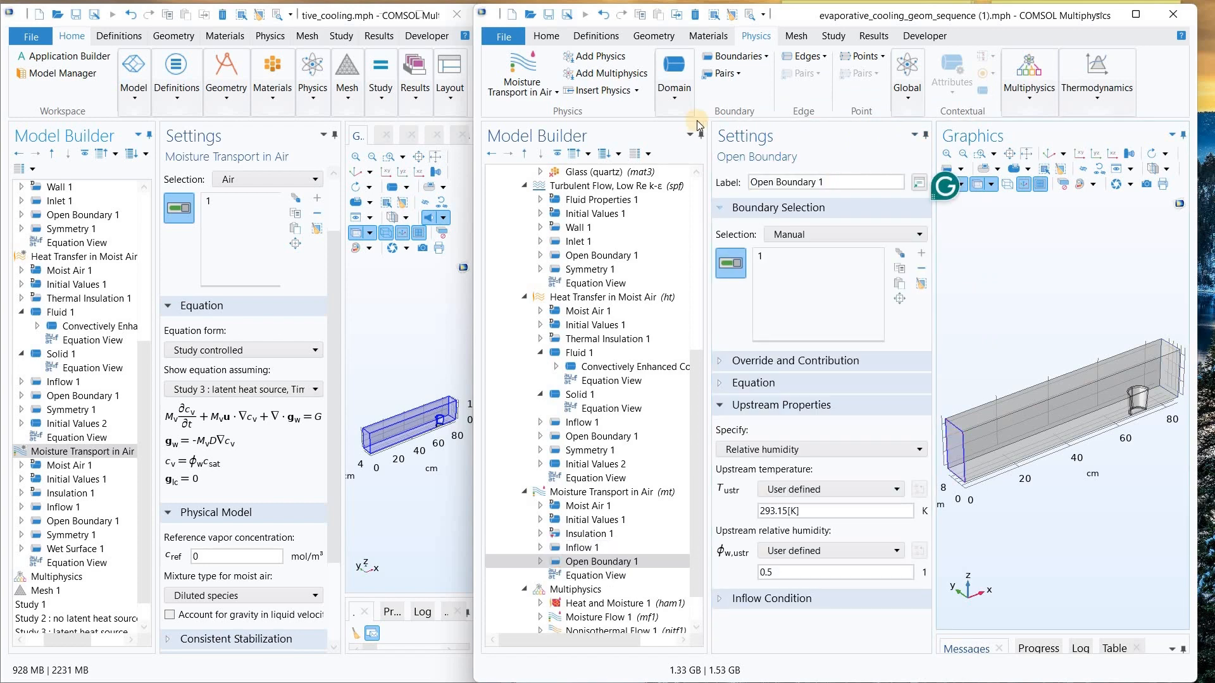
- Add a Symmetry condition to the moisture transport interface on the long side face cutting through the glass, boundary 2
left_click(734, 57)
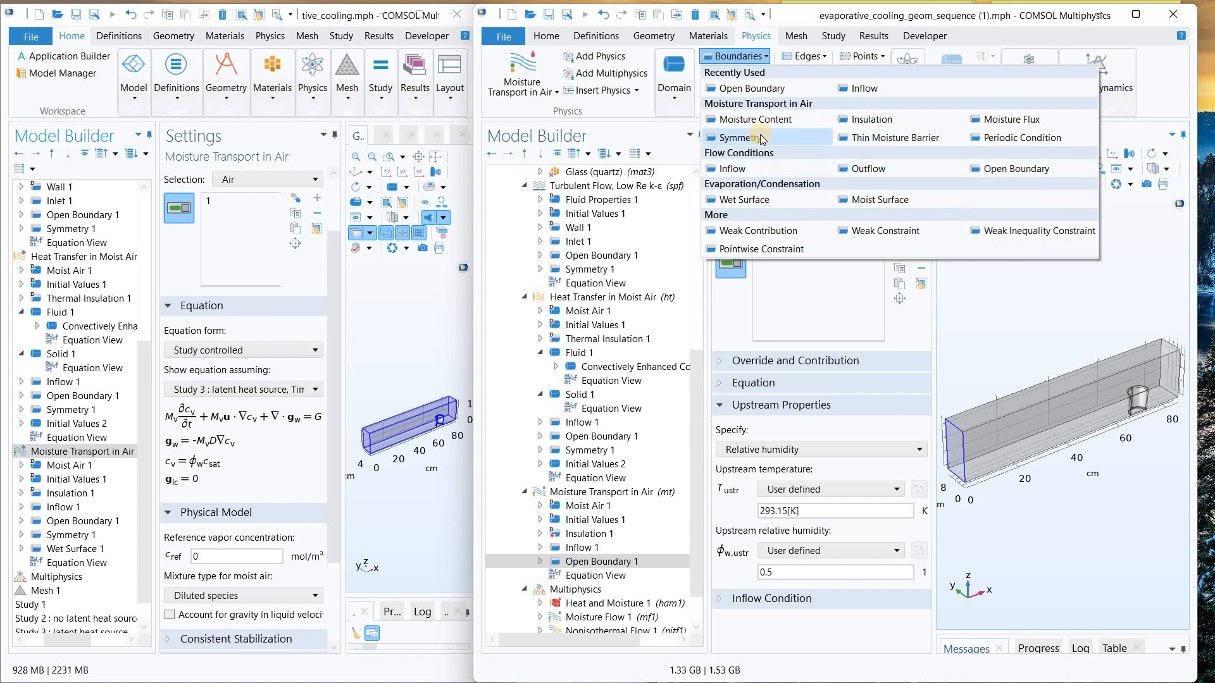
left_click(740, 137)
left_click(1056, 425)
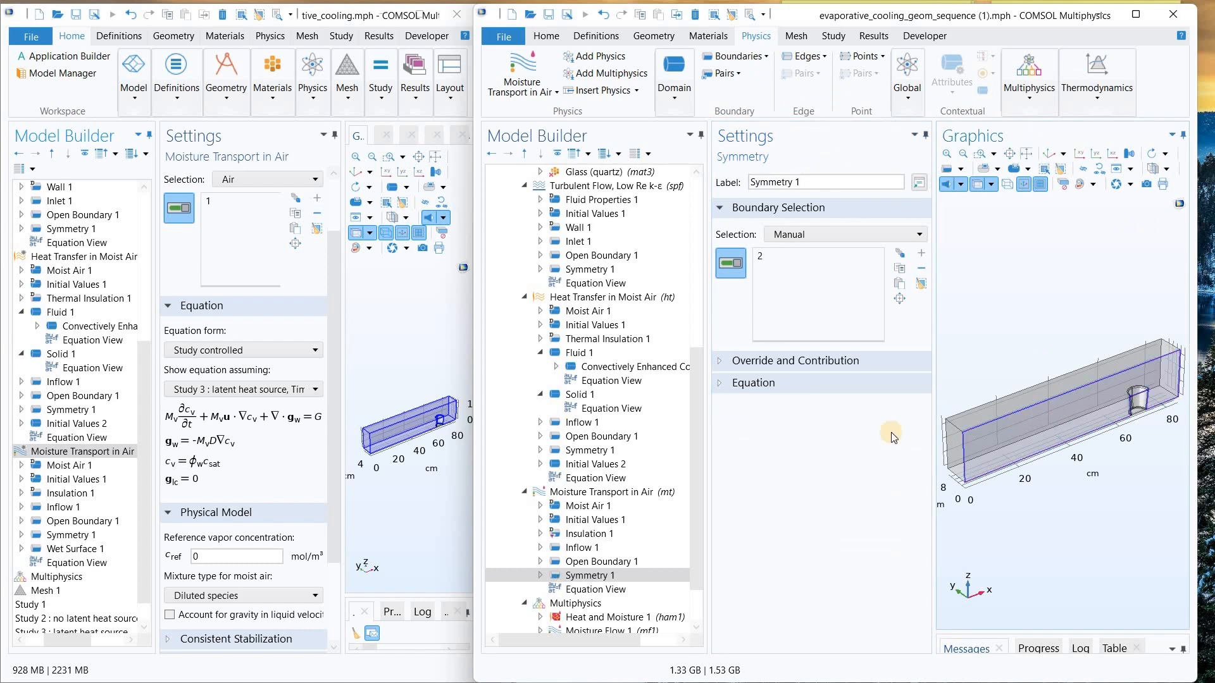
- Add a Wet Surface condition to the moisture transport interface on the water's top surface in the glass, boundary 12
scroll(699, 519, "down", 2)
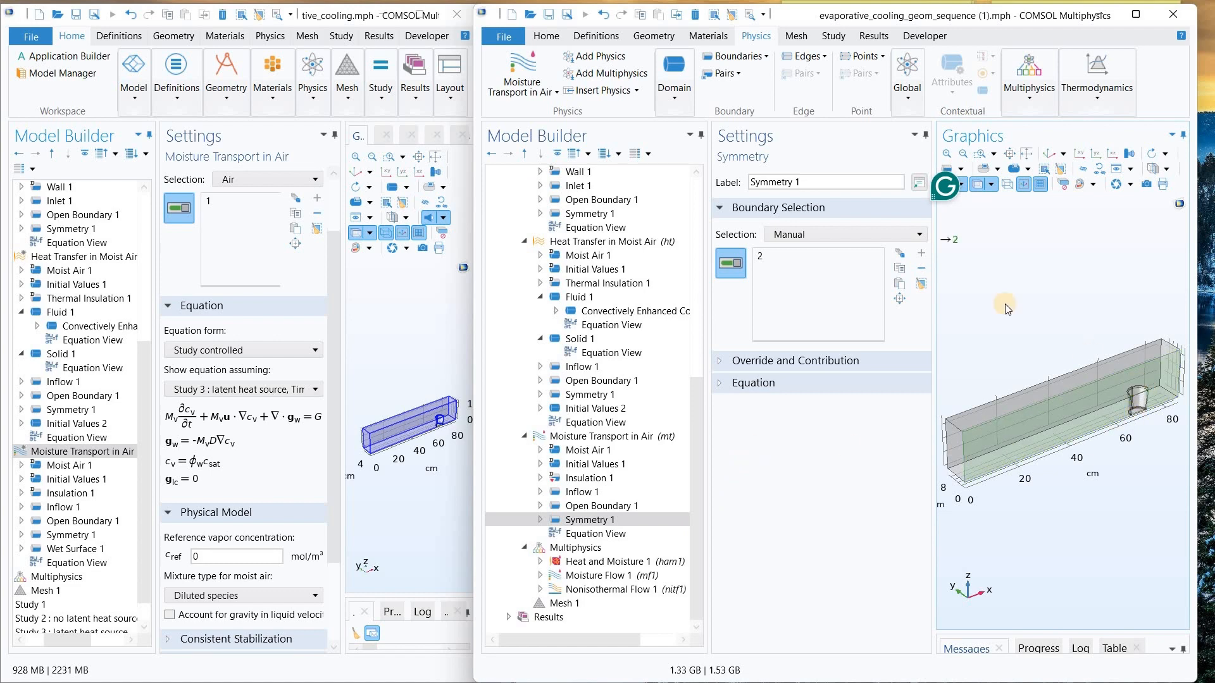
left_click(759, 57)
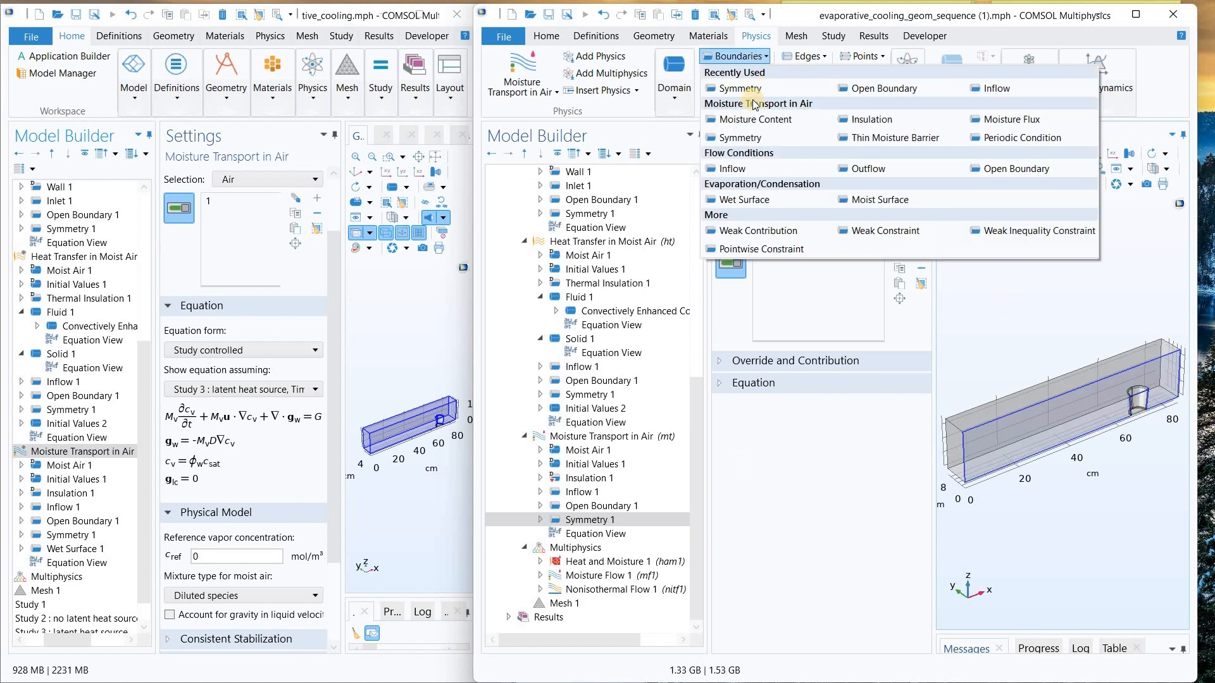
left_click(744, 200)
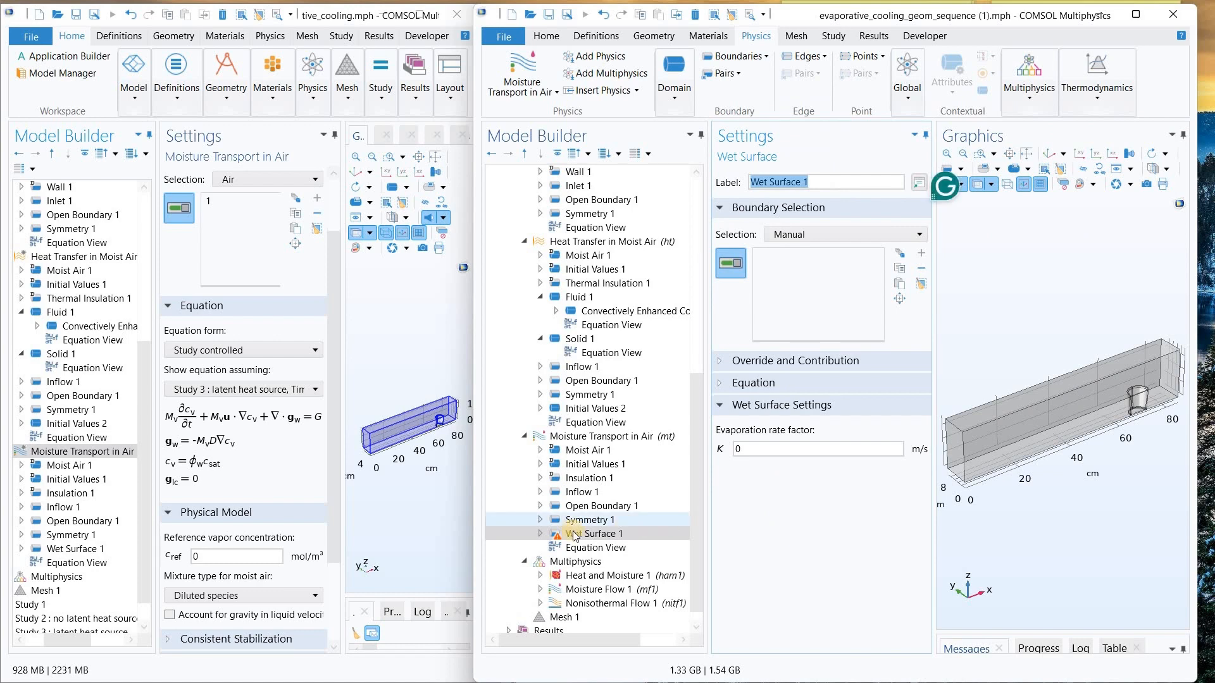
left_click(1142, 396)
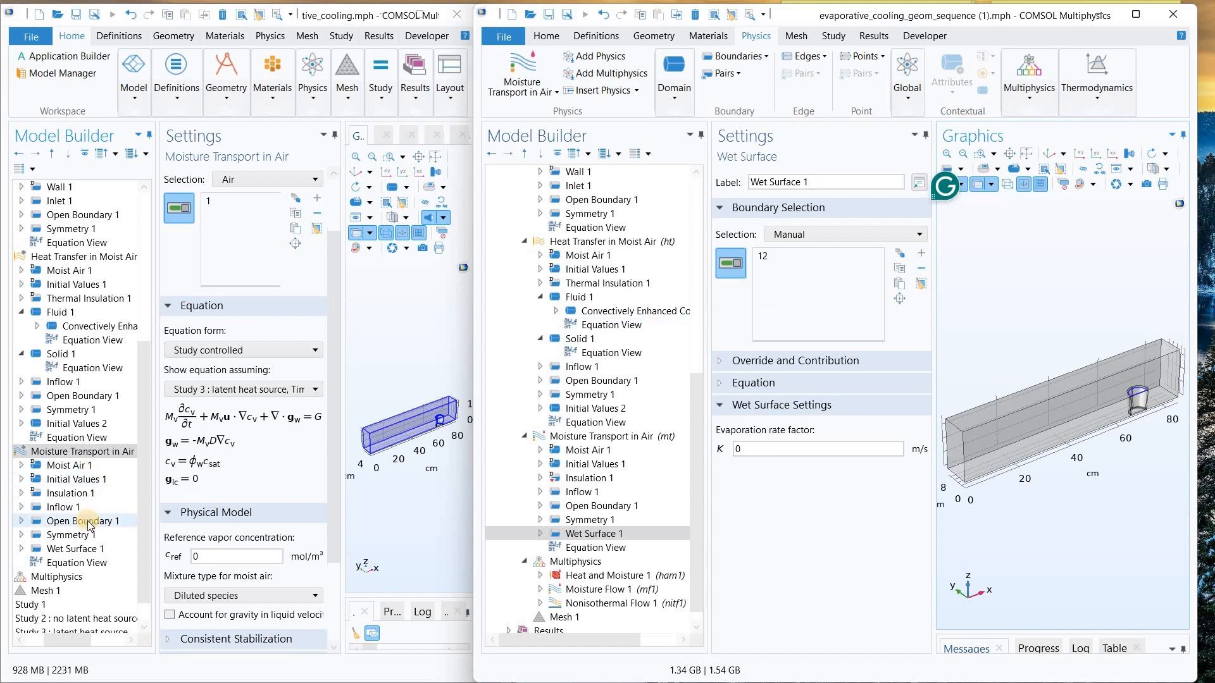
- Check the reference model's Wet Surface evaporation rate factor and how parameter K is defined in its global parameters
scroll(81, 515, "down", 2)
left_click(80, 521)
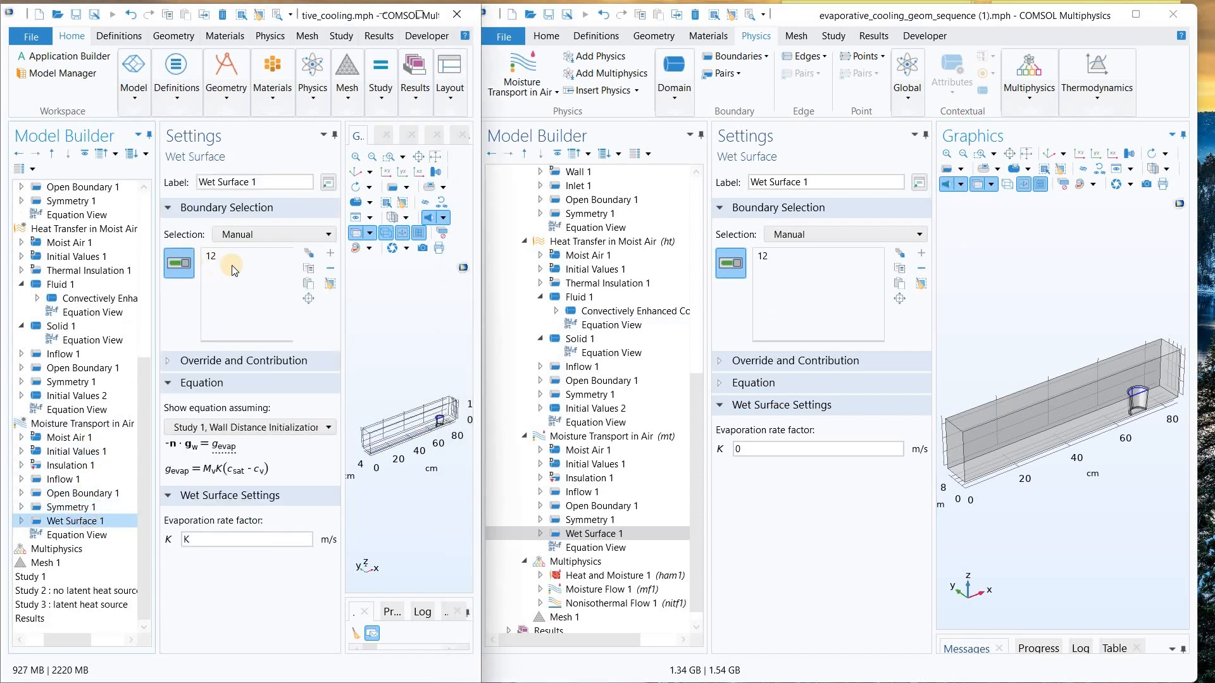
left_click(782, 468)
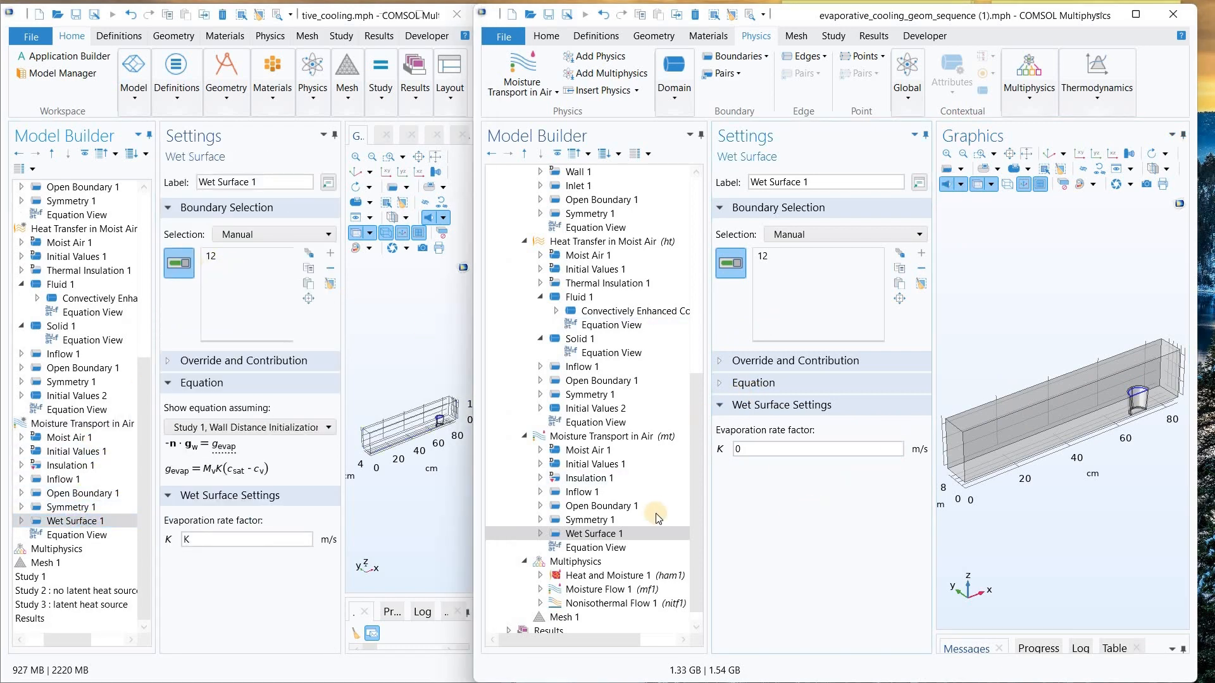
left_click(761, 448)
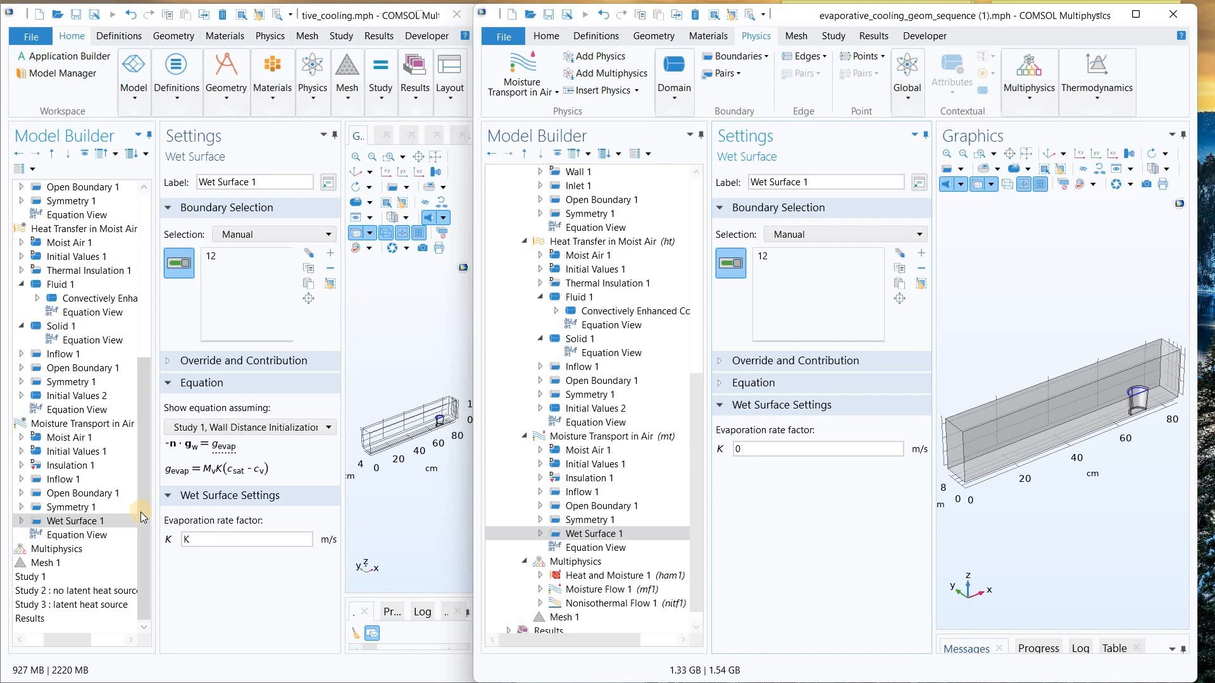
left_click_drag(145, 419, 143, 248)
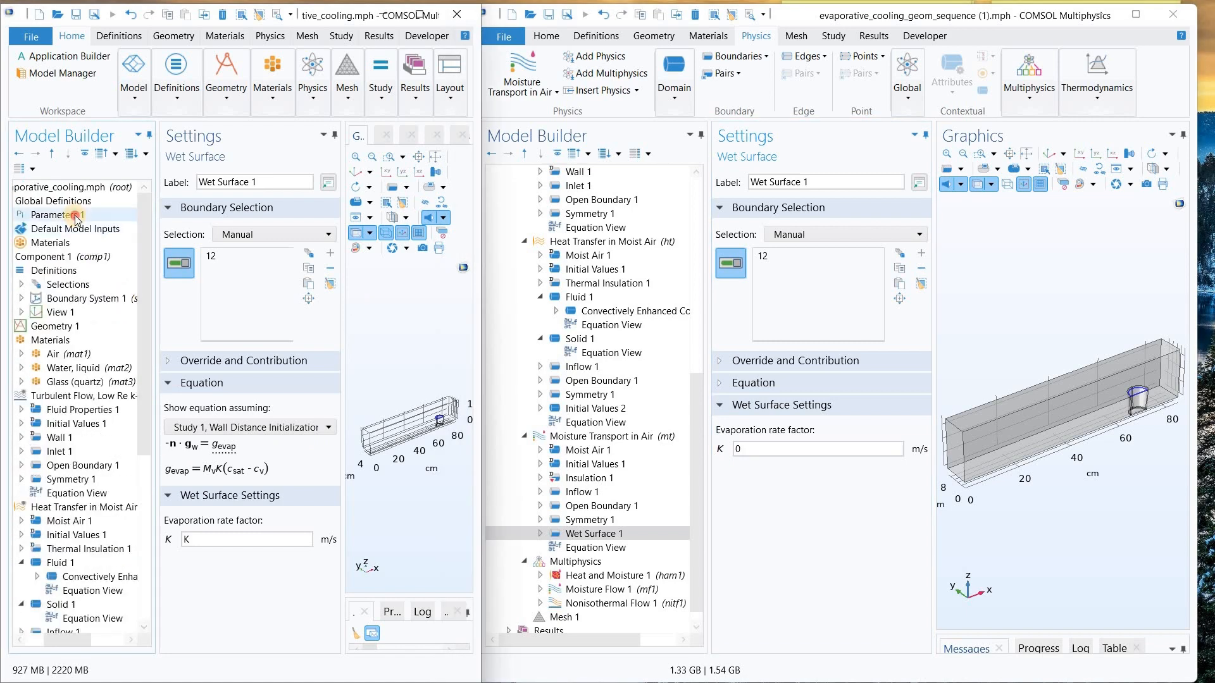
left_click(77, 217)
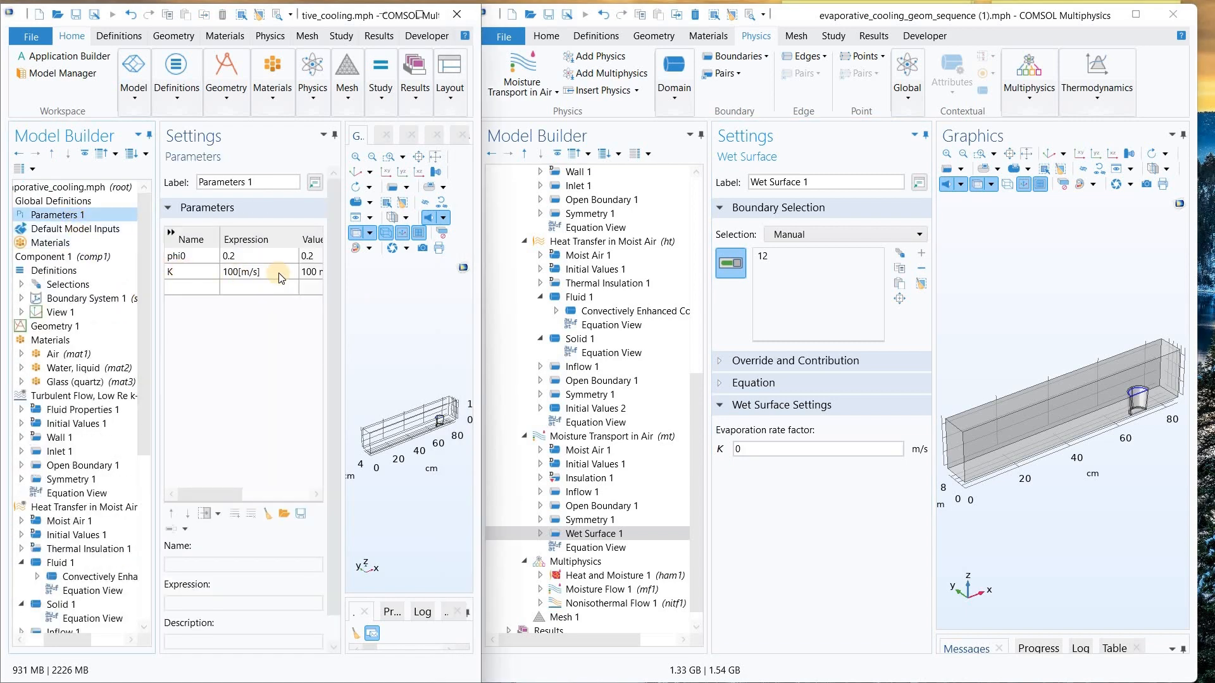
left_click_drag(149, 352, 159, 554)
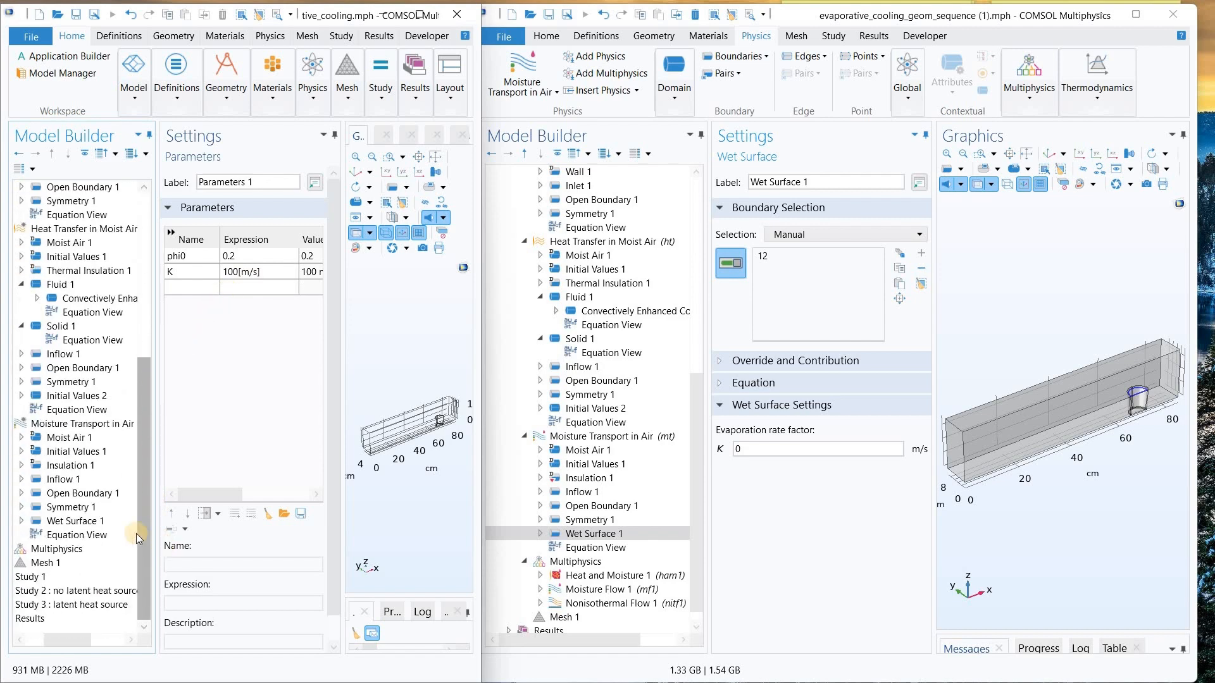
left_click(88, 521)
- Set the Wet Surface evaporation rate factor in the rebuilt model to 100[m/s]
double_click(769, 448)
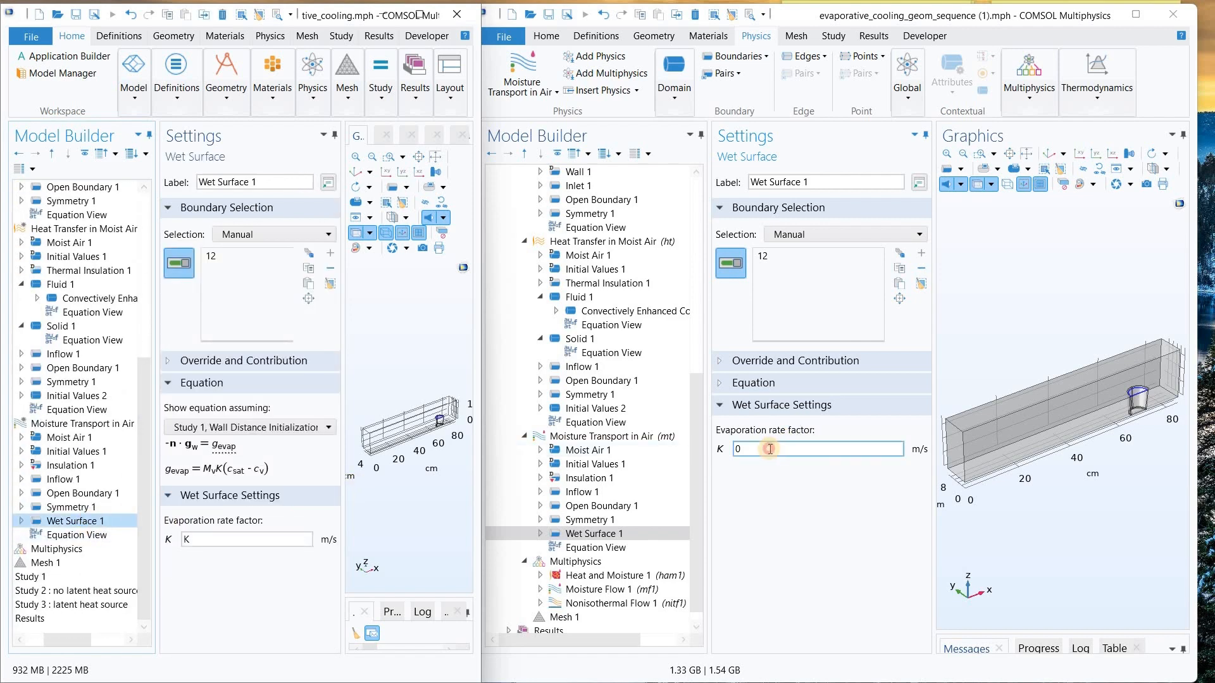
type("100")
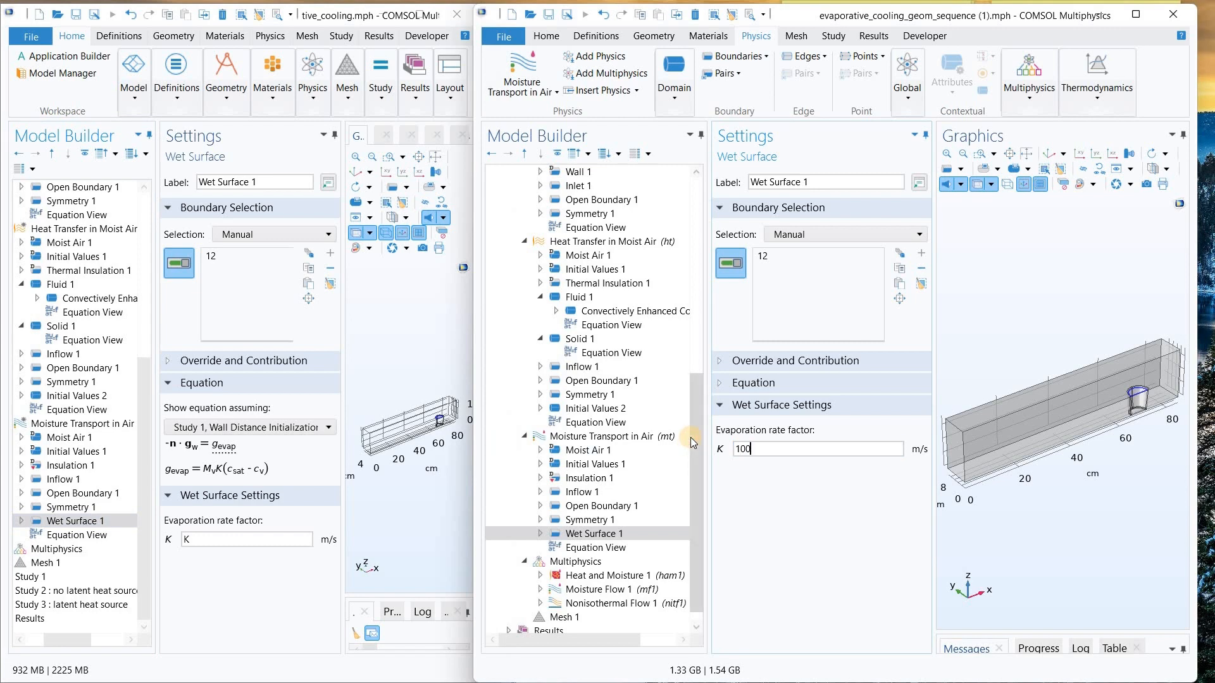
type("[m/s]")
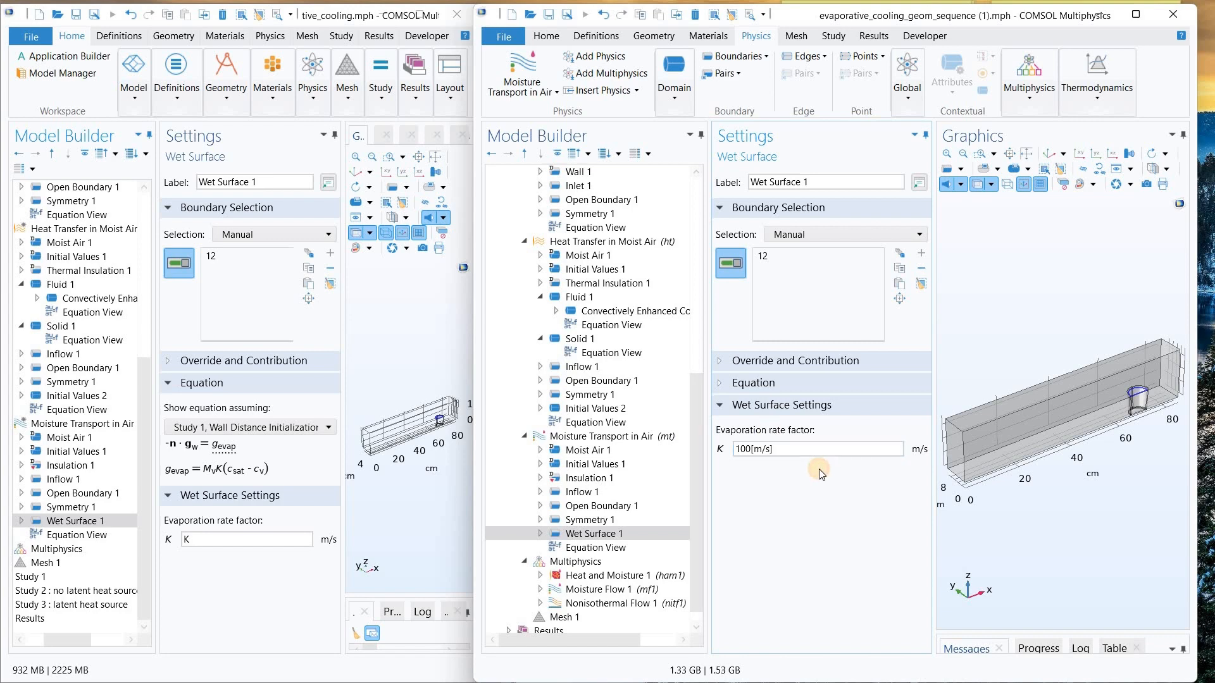
- Create a parameter named K from the Wet Surface evaporation rate expression 100[m/s], describing it as the evaporation factor
left_click(748, 450)
left_click(786, 448)
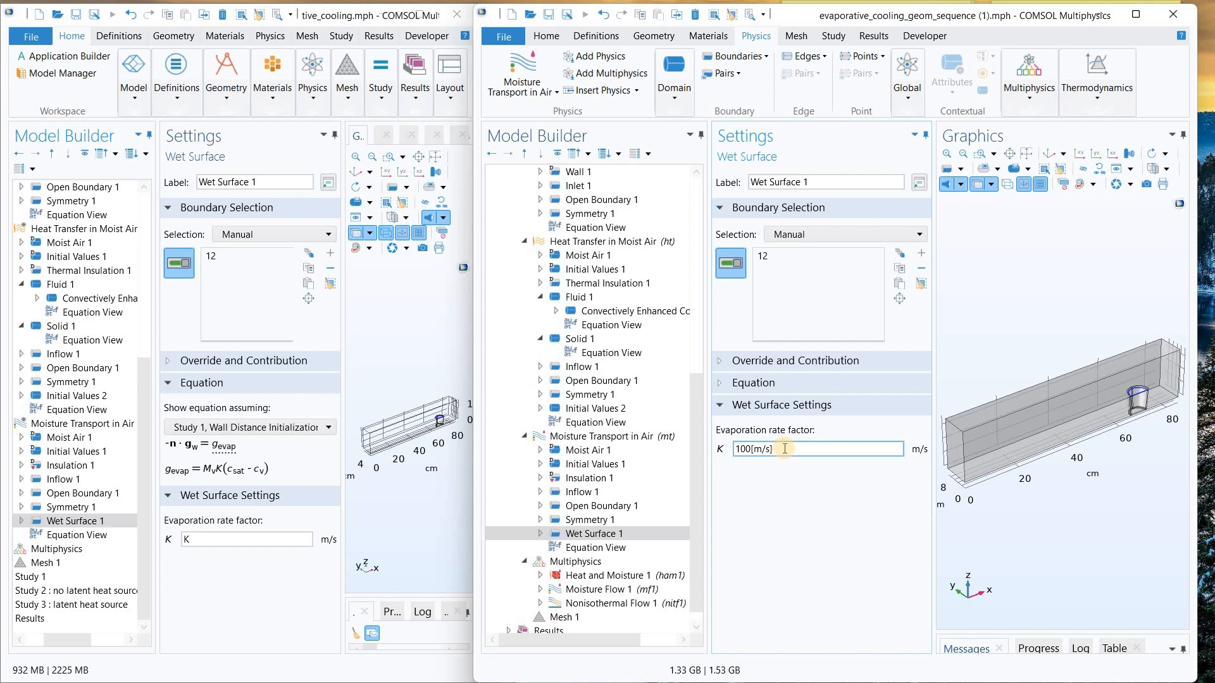
double_click(737, 449)
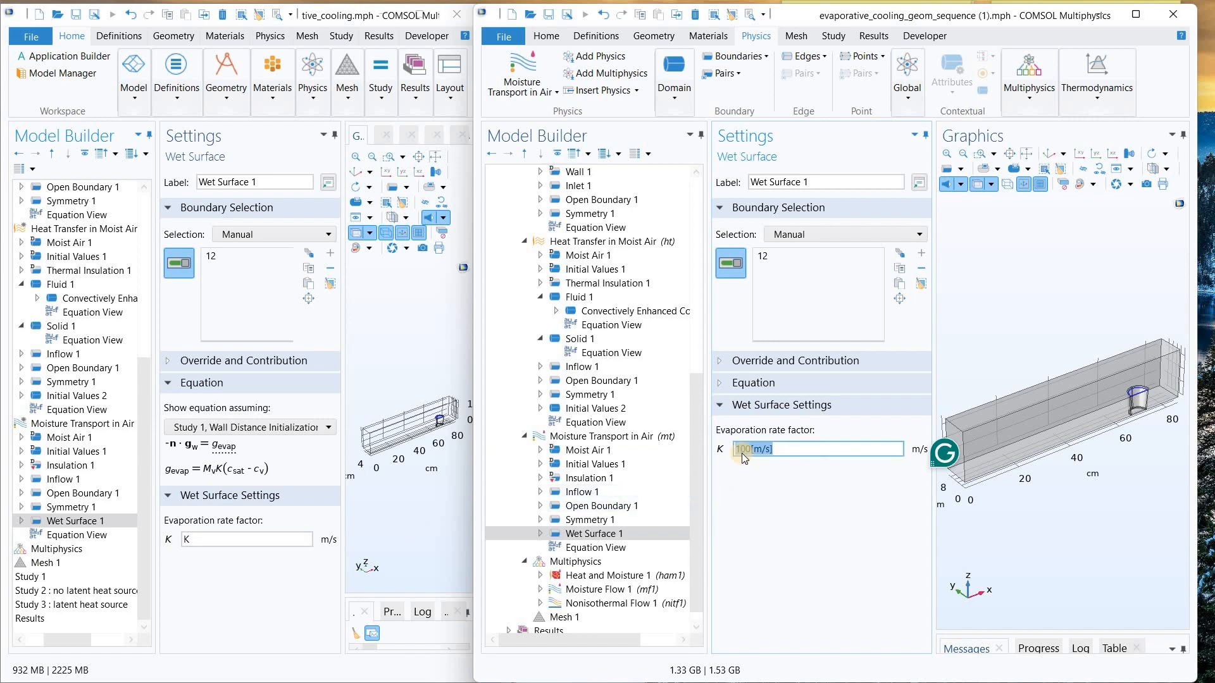
right_click(858, 449)
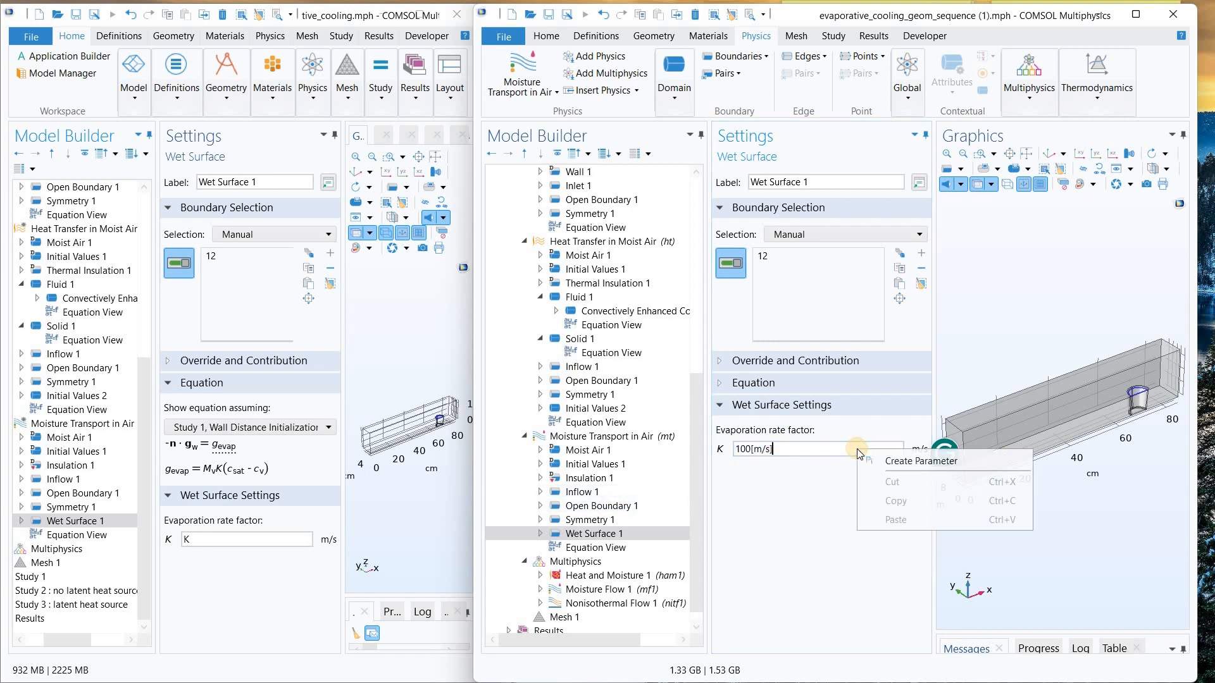
left_click(897, 461)
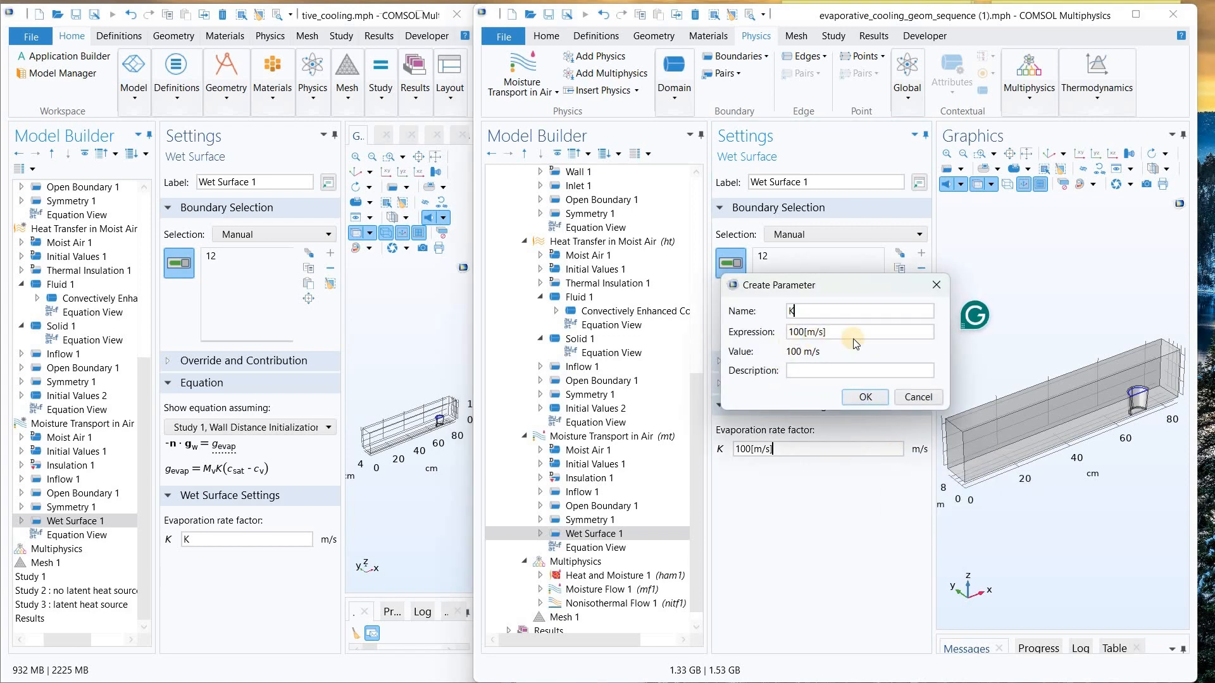
left_click(835, 374)
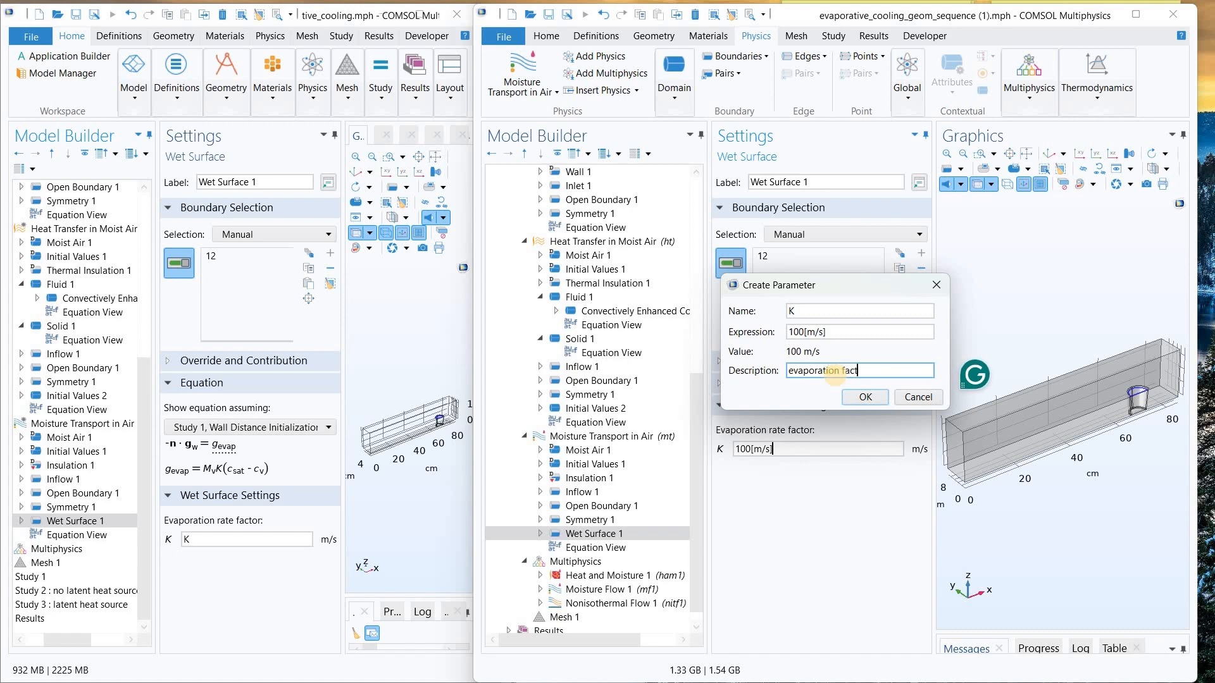
- Finish creating the evaporation factor parameter K with expression 100[m/s] and check it in the global parameters of the new model
left_click(866, 397)
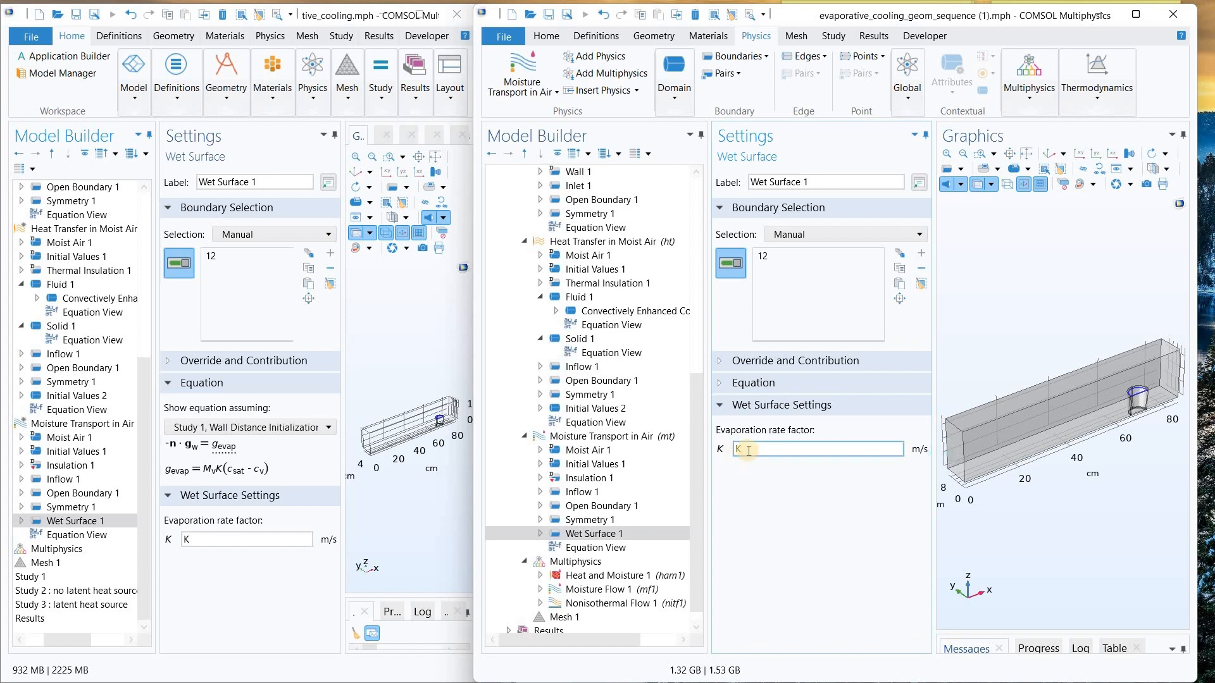
left_click_drag(702, 499, 696, 257)
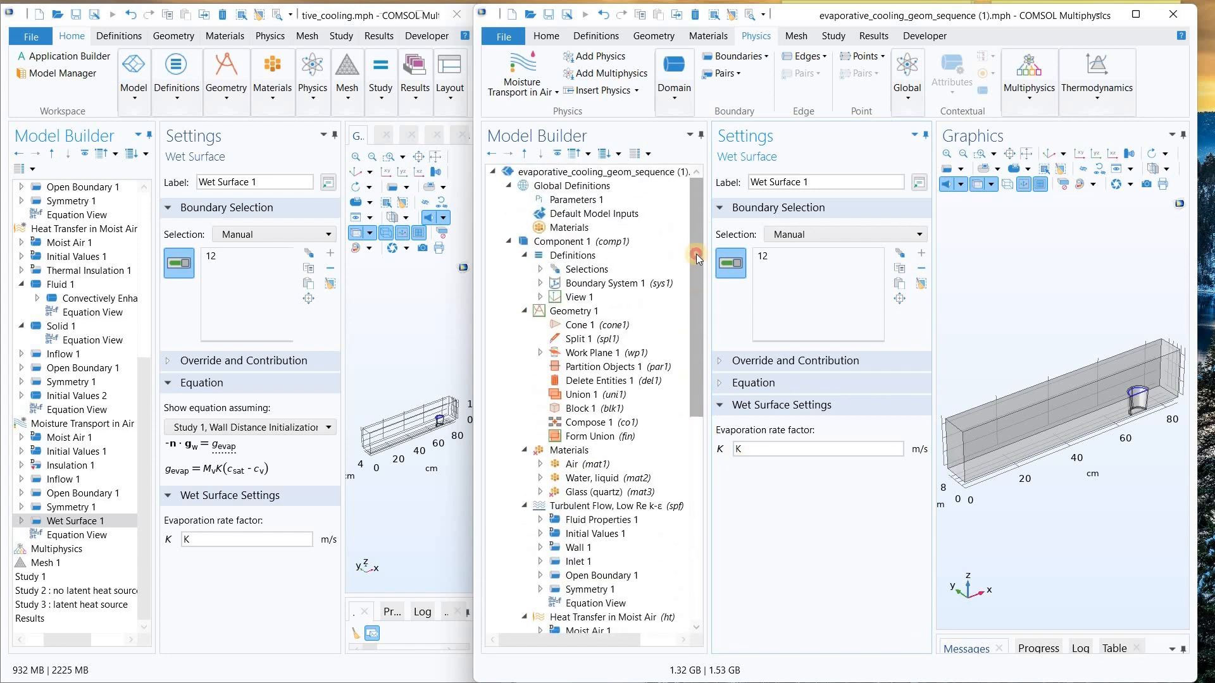
left_click(601, 199)
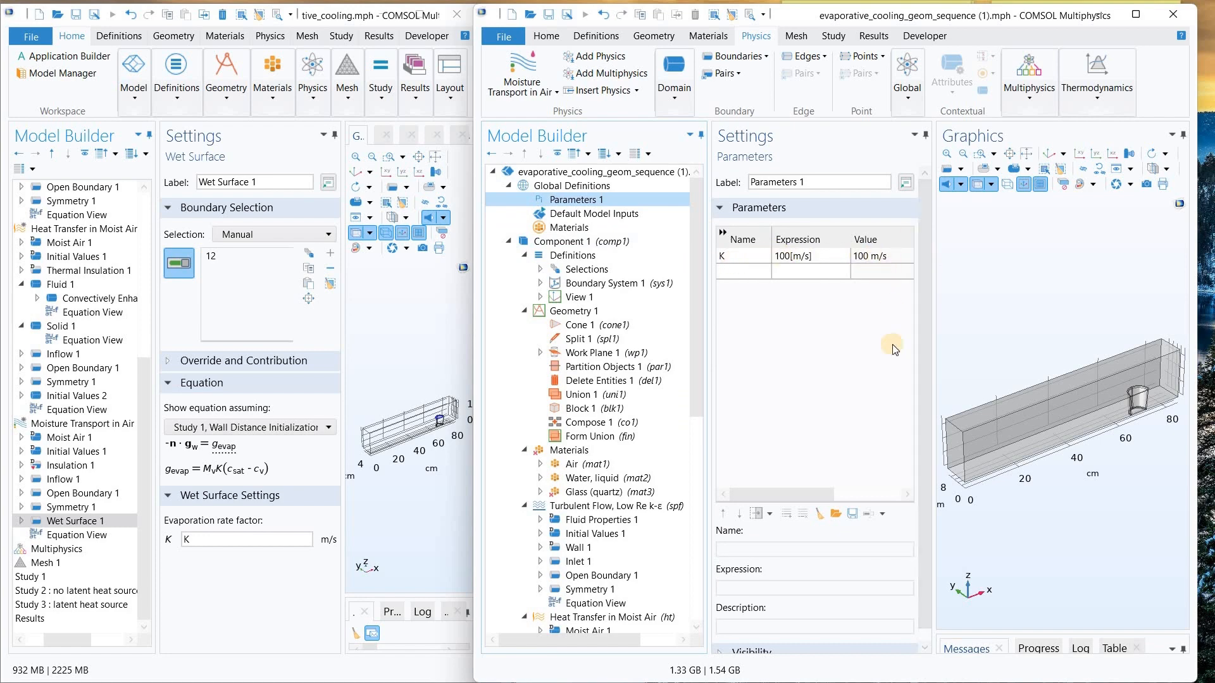
left_click_drag(804, 494, 753, 492)
- Return to the Wet Surface 1 feature under Moisture Transport in Air and display its governing equation
left_click_drag(693, 330, 729, 588)
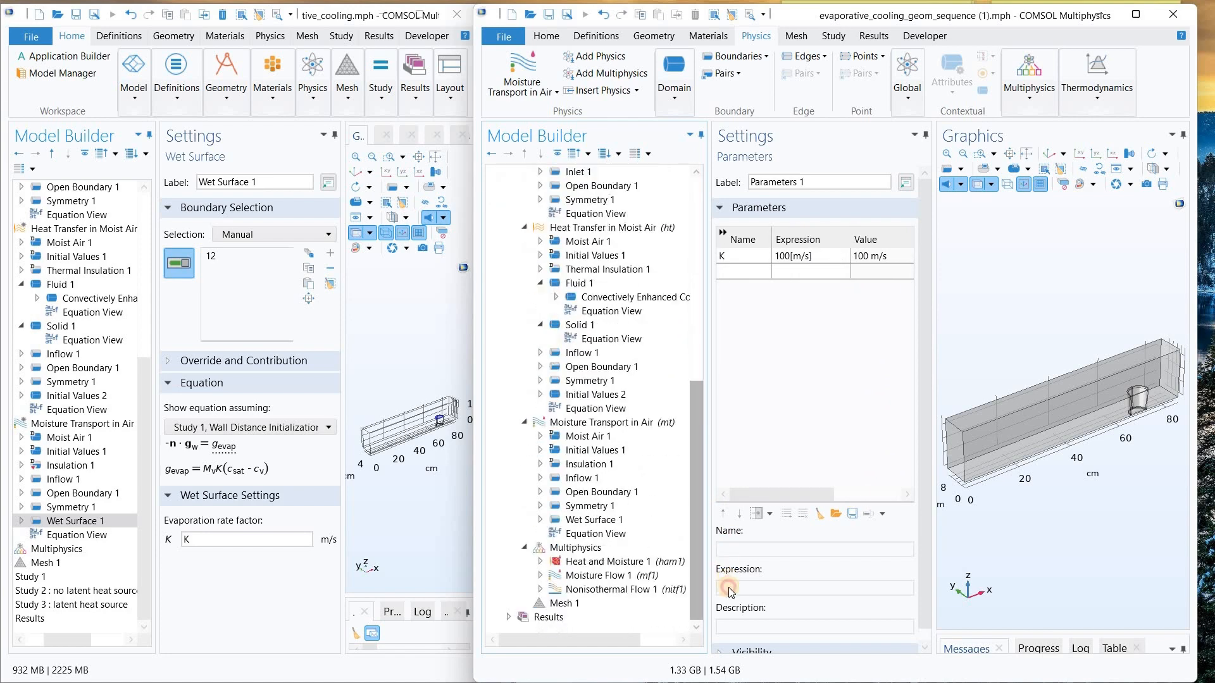
left_click(621, 518)
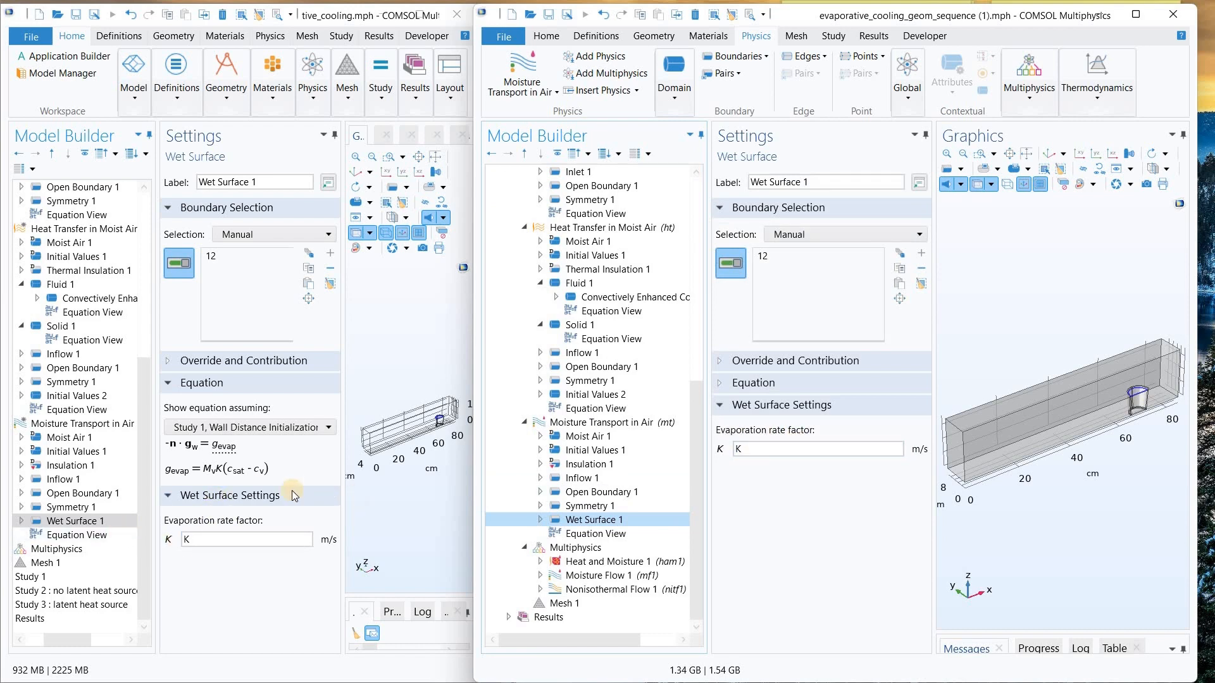
left_click(773, 384)
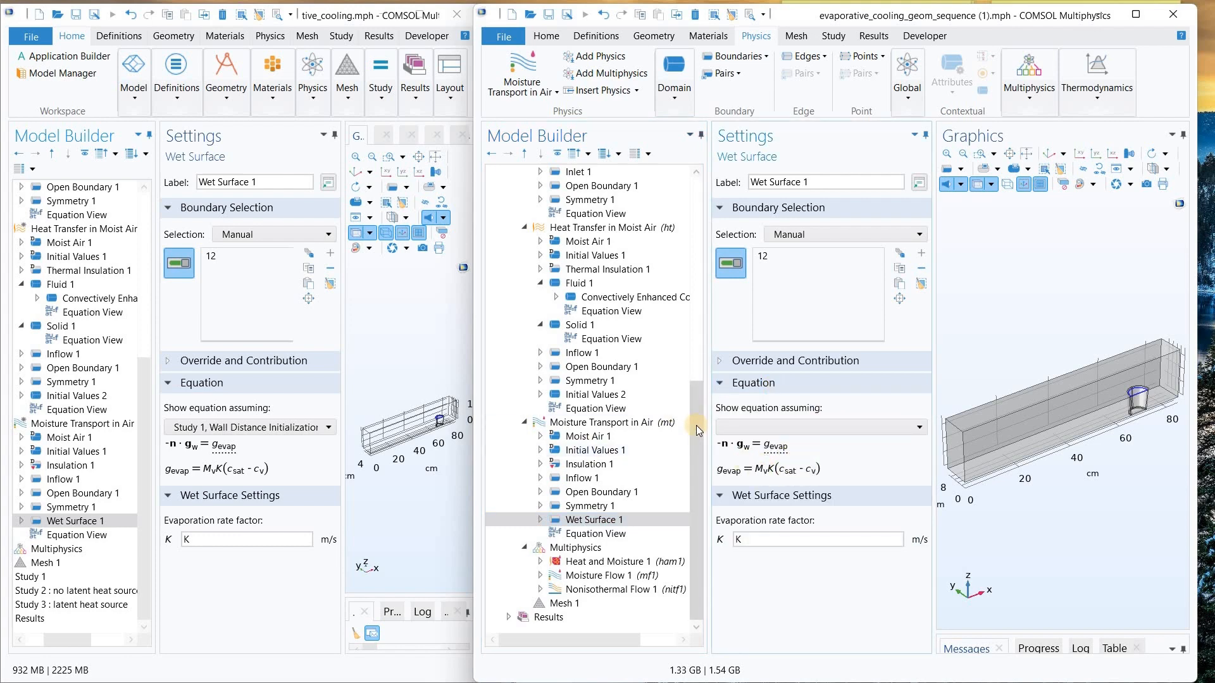
- Expand the reference model's multiphysics couplings and examine the new model's Heat and Moisture 1 coupling, including its latent heat option and equations
left_click(144, 548)
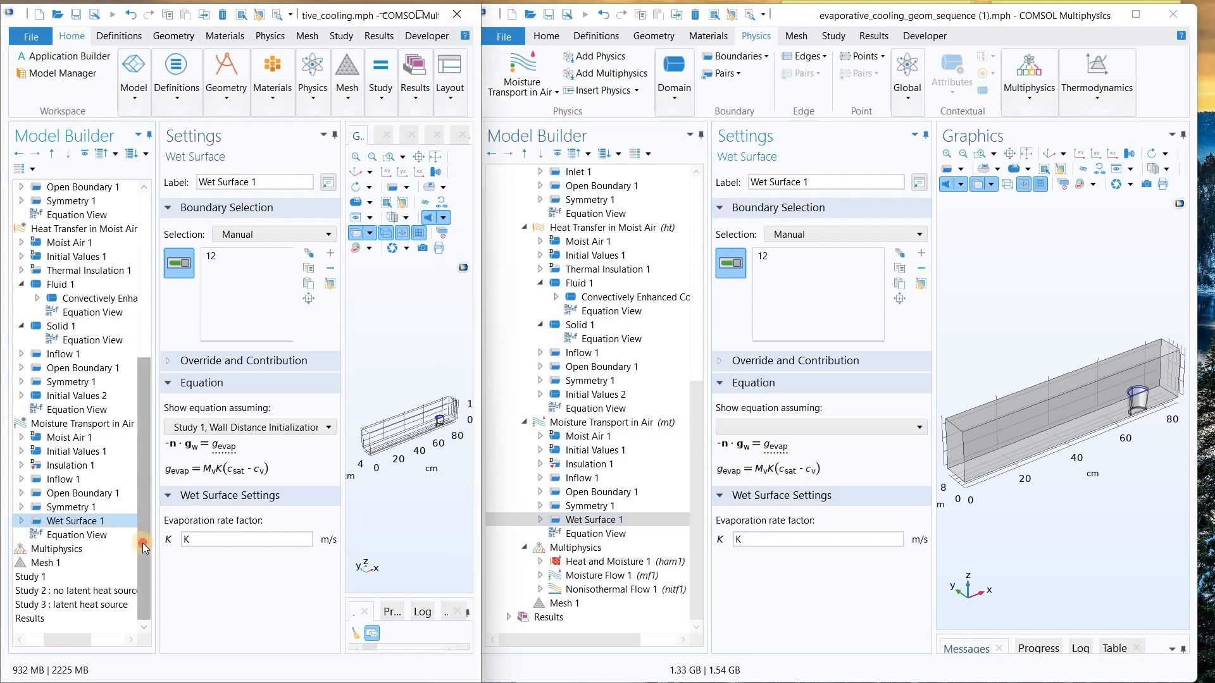
left_click(29, 551)
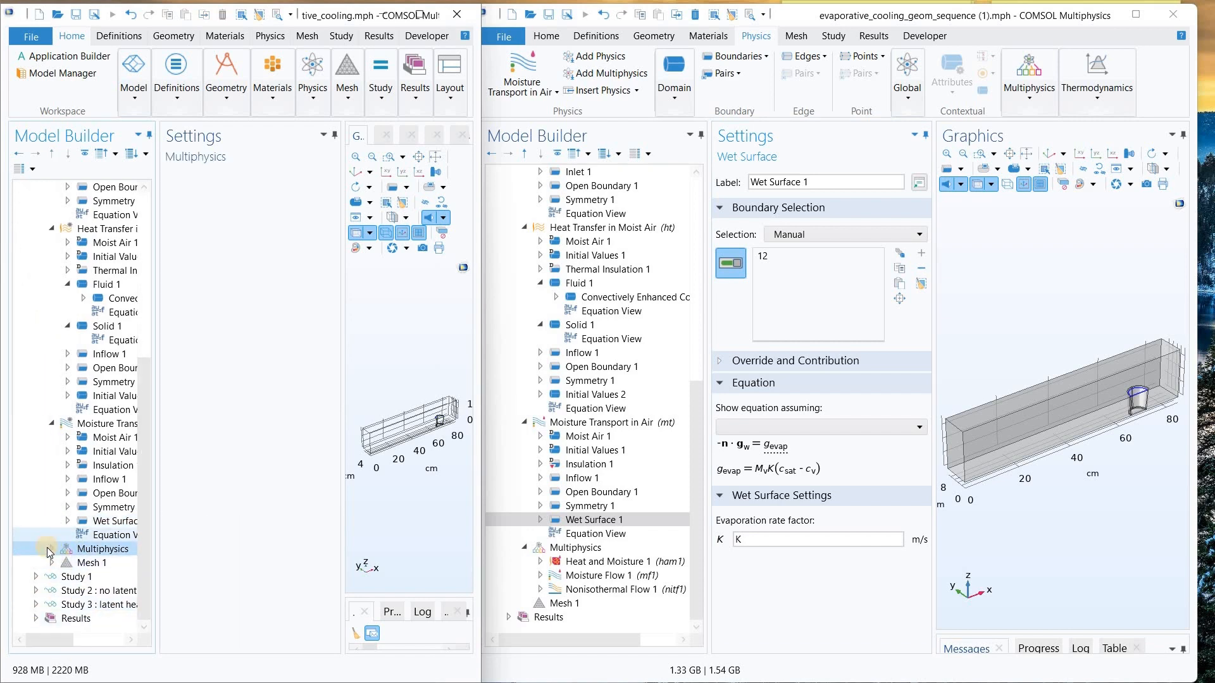
left_click(51, 550)
left_click_drag(62, 641, 96, 643)
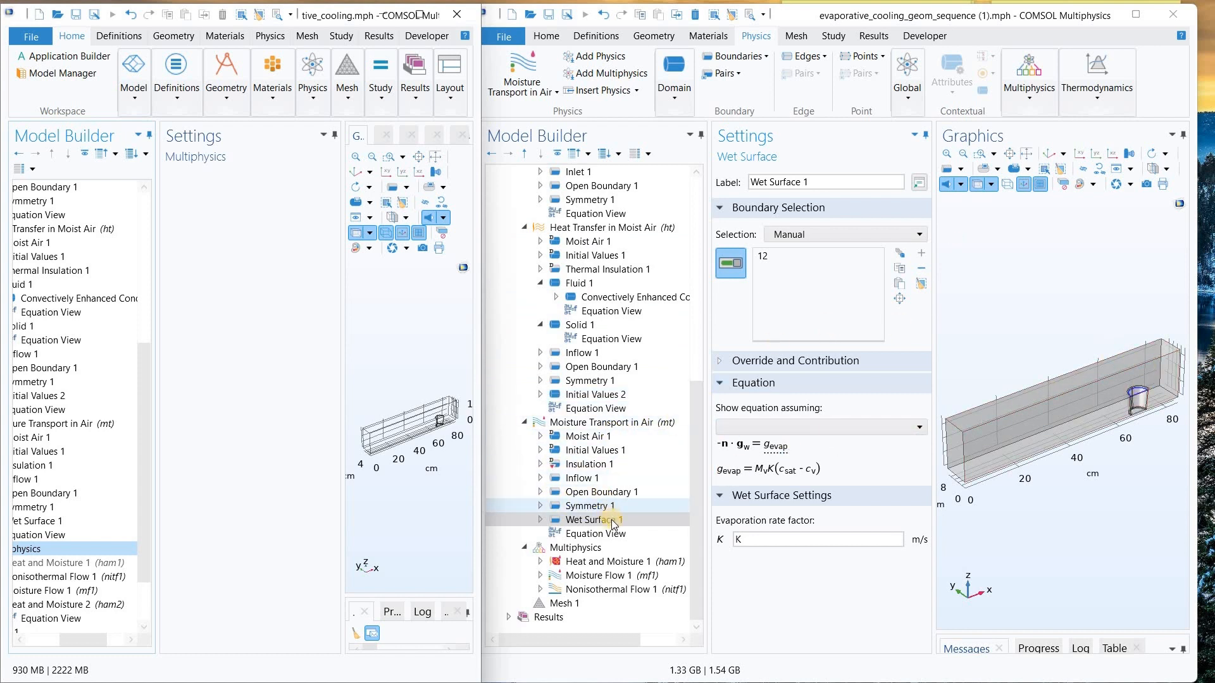
left_click(607, 563)
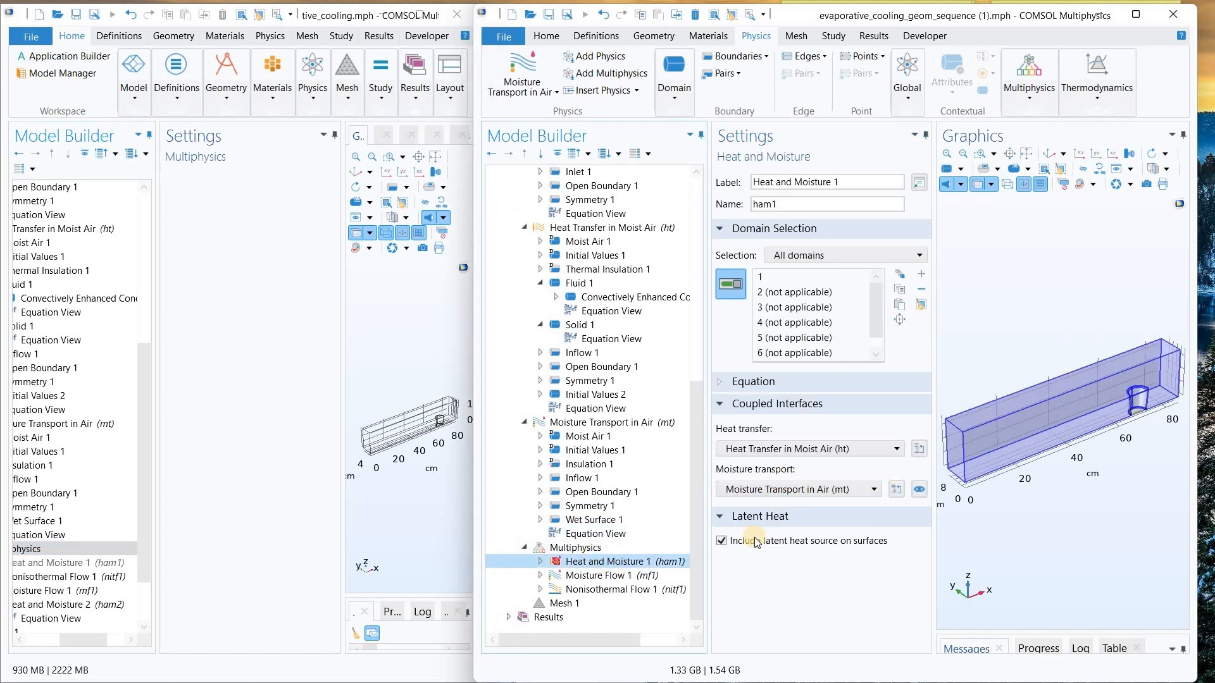
left_click_drag(746, 548, 856, 545)
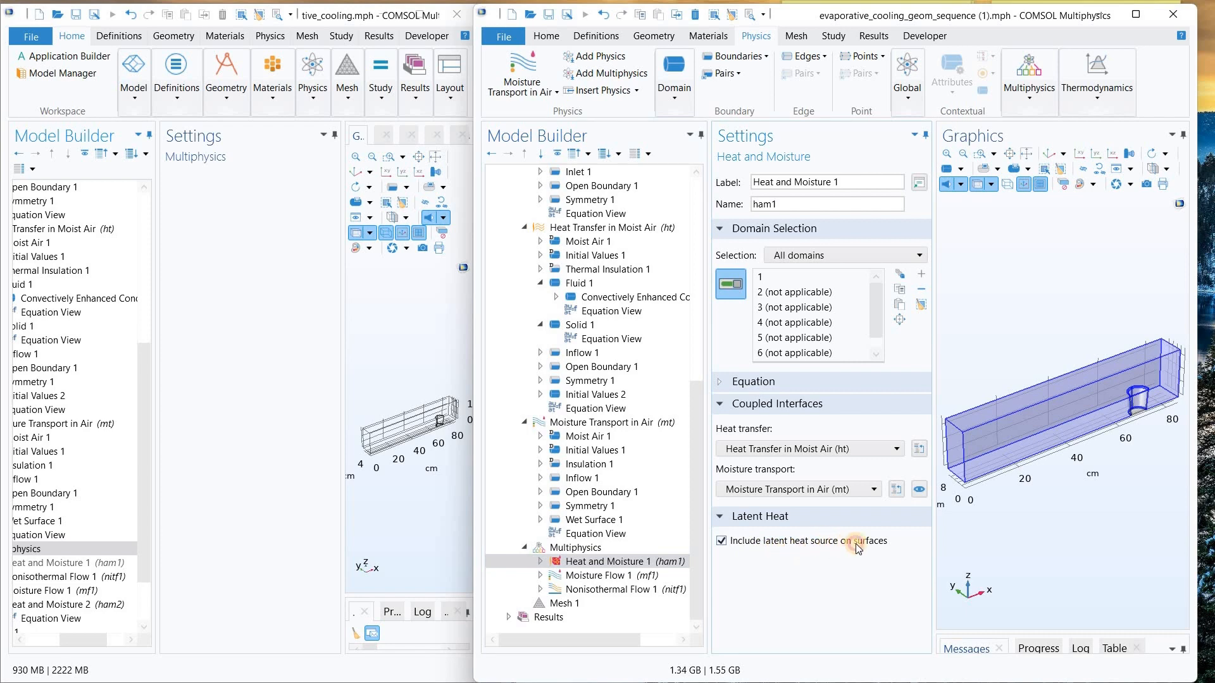
left_click(753, 383)
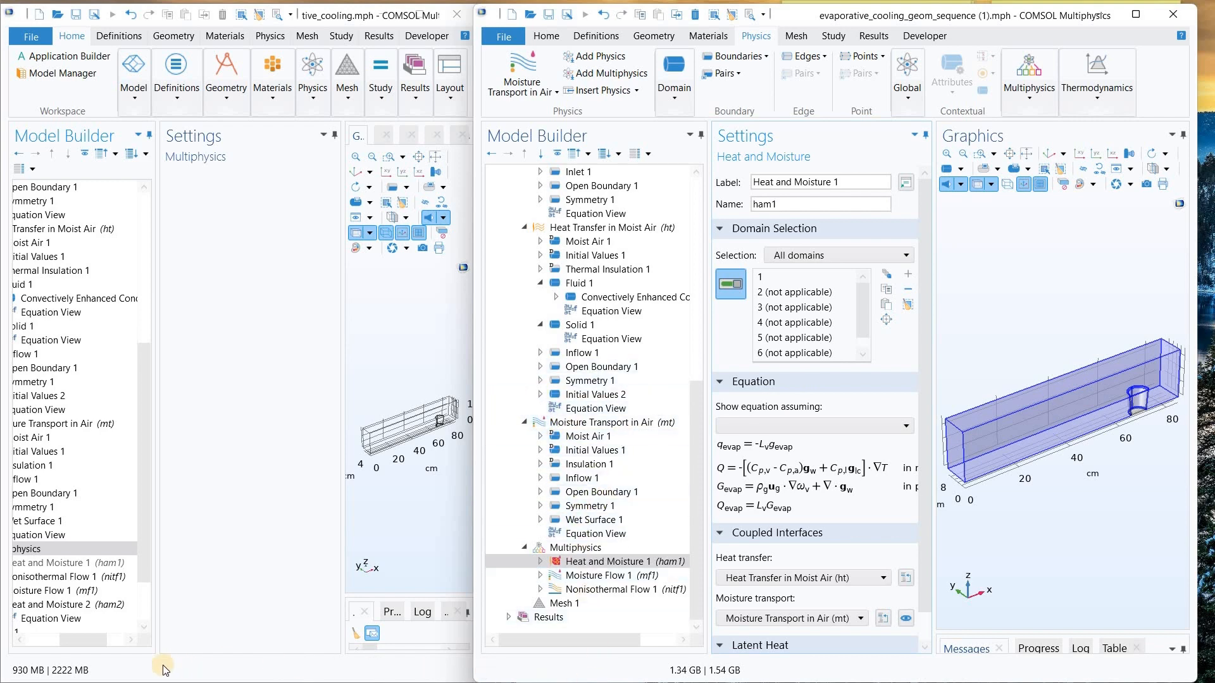
- Compare the Nonisothermal Flow 1 settings in both models and review the new model's Moisture Flow 1 coupling
left_click_drag(82, 641, 60, 643)
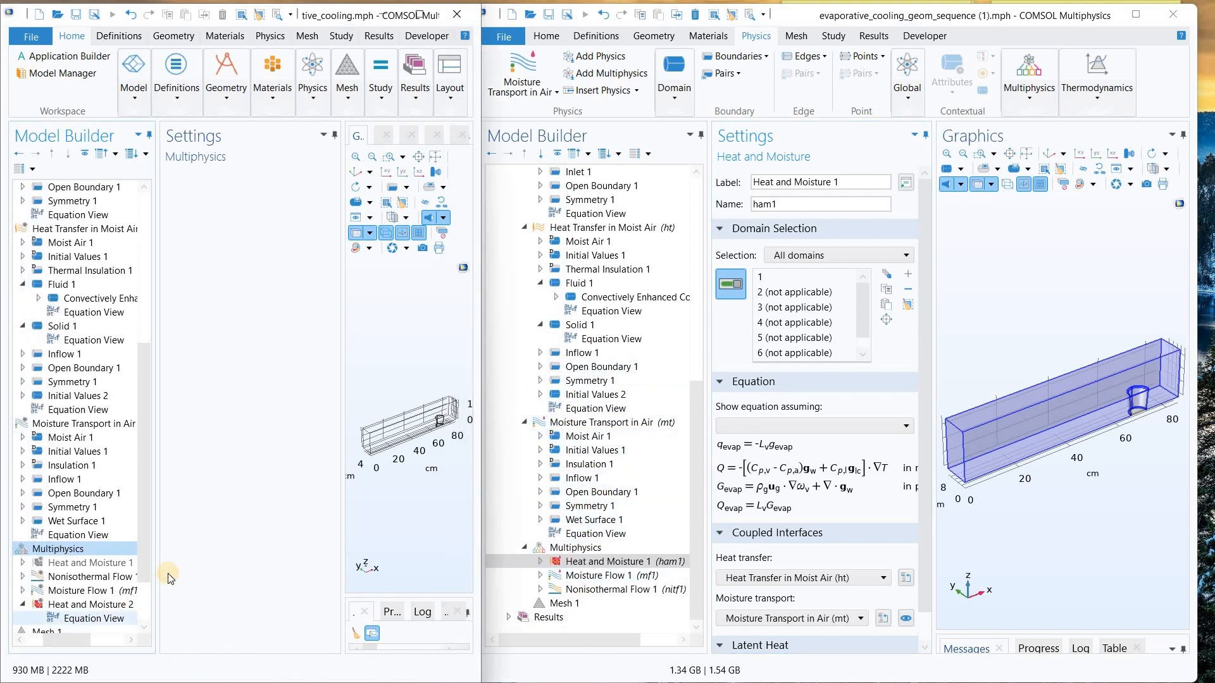
left_click(89, 577)
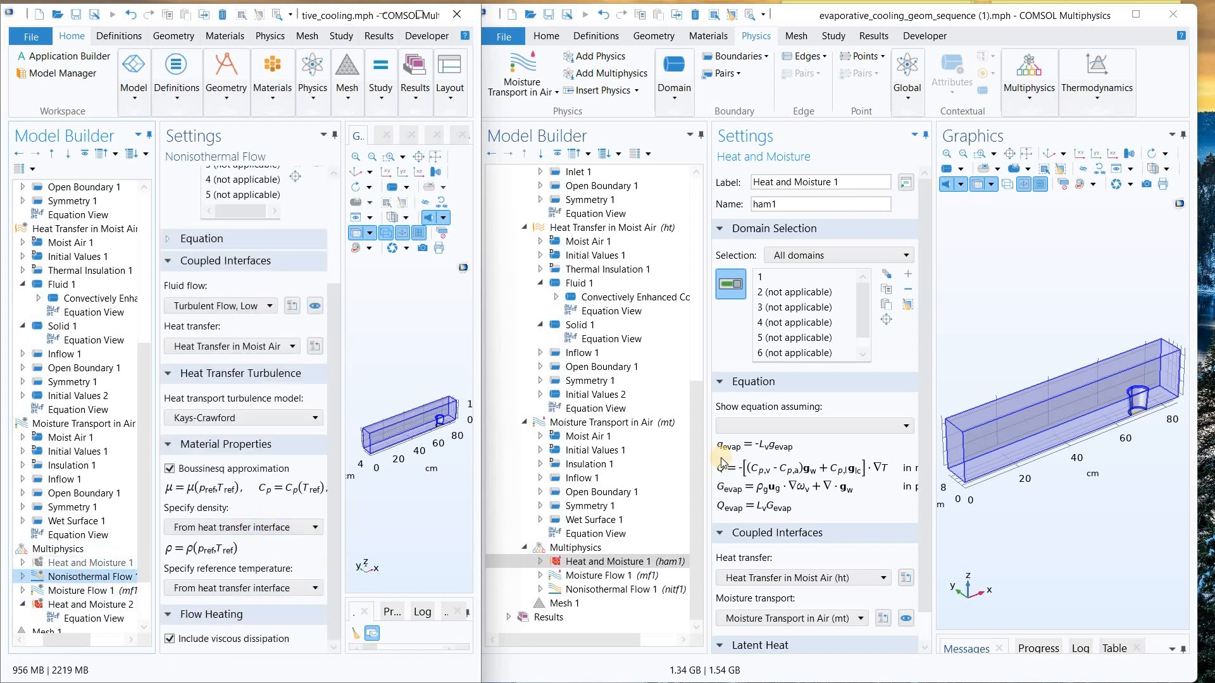
scroll(801, 550, "down", 1)
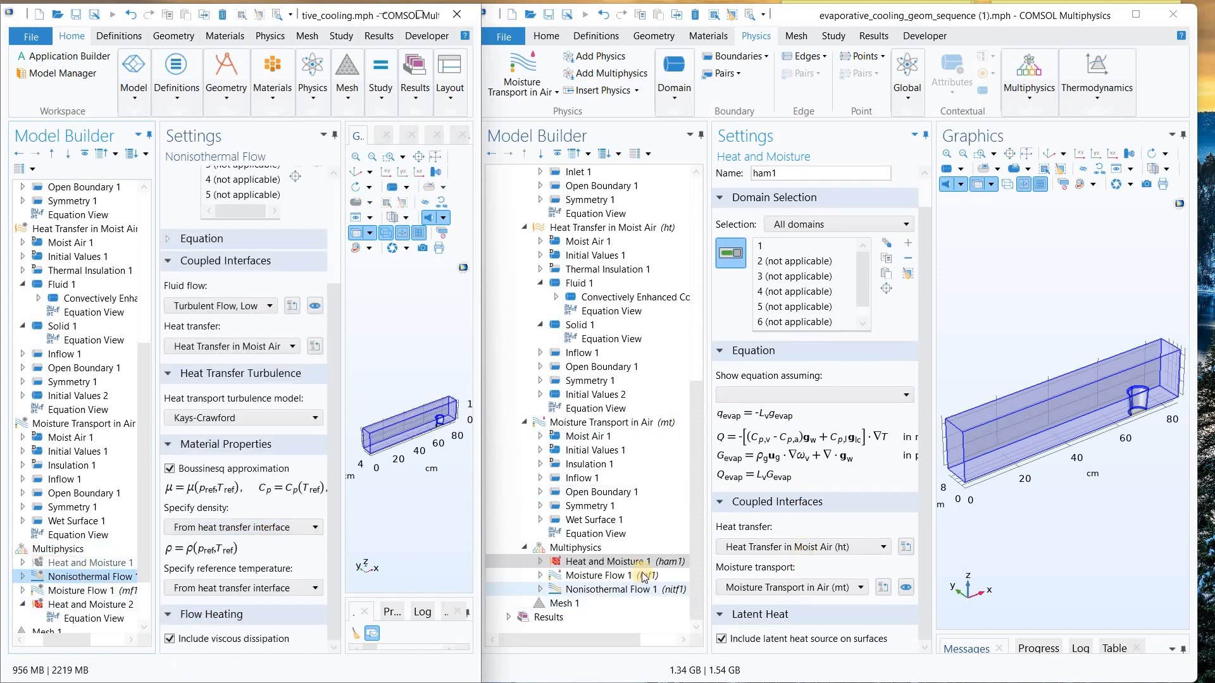
left_click(646, 577)
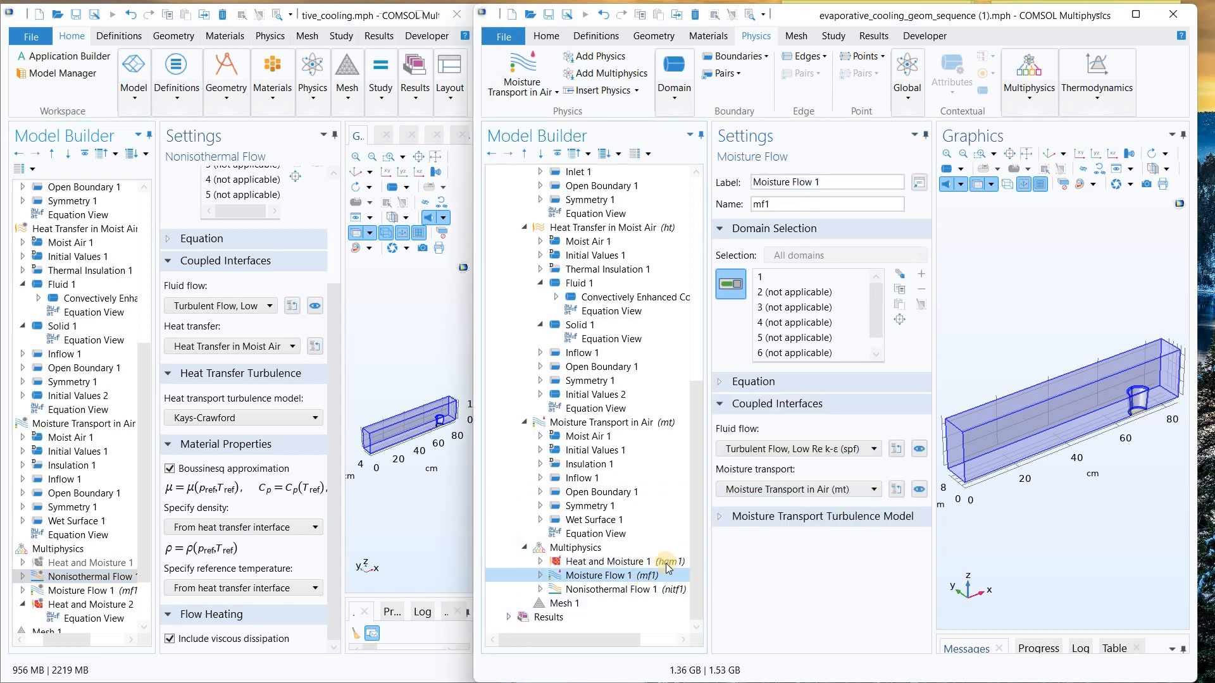
left_click(622, 591)
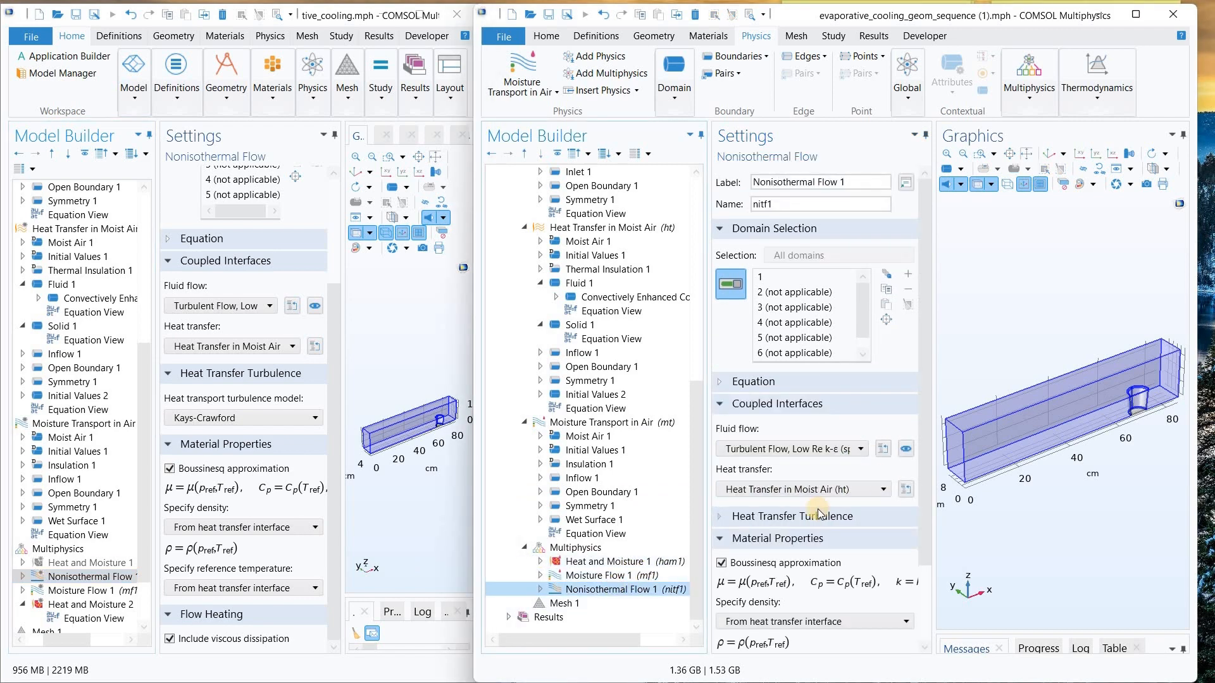
scroll(821, 513, "down", 3)
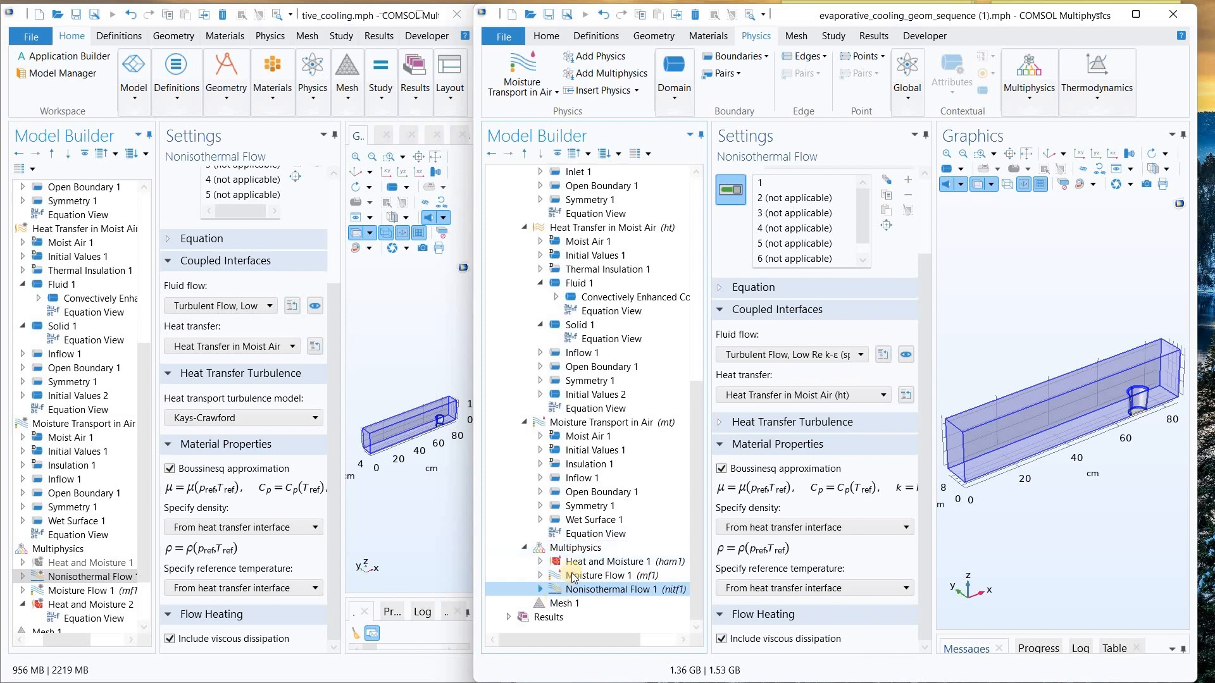
- Set the new model's physics-controlled mesh element size to Coarser, check the reference model's mesh type, and build the entire mesh
left_click(561, 603)
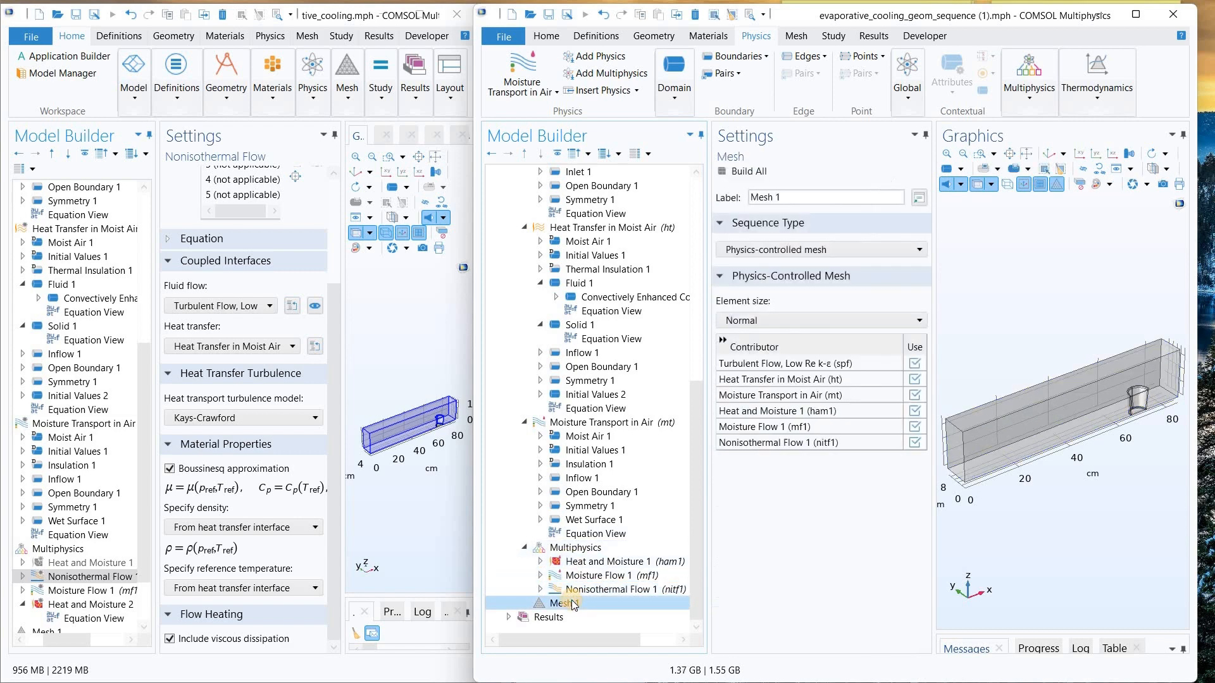
left_click(777, 320)
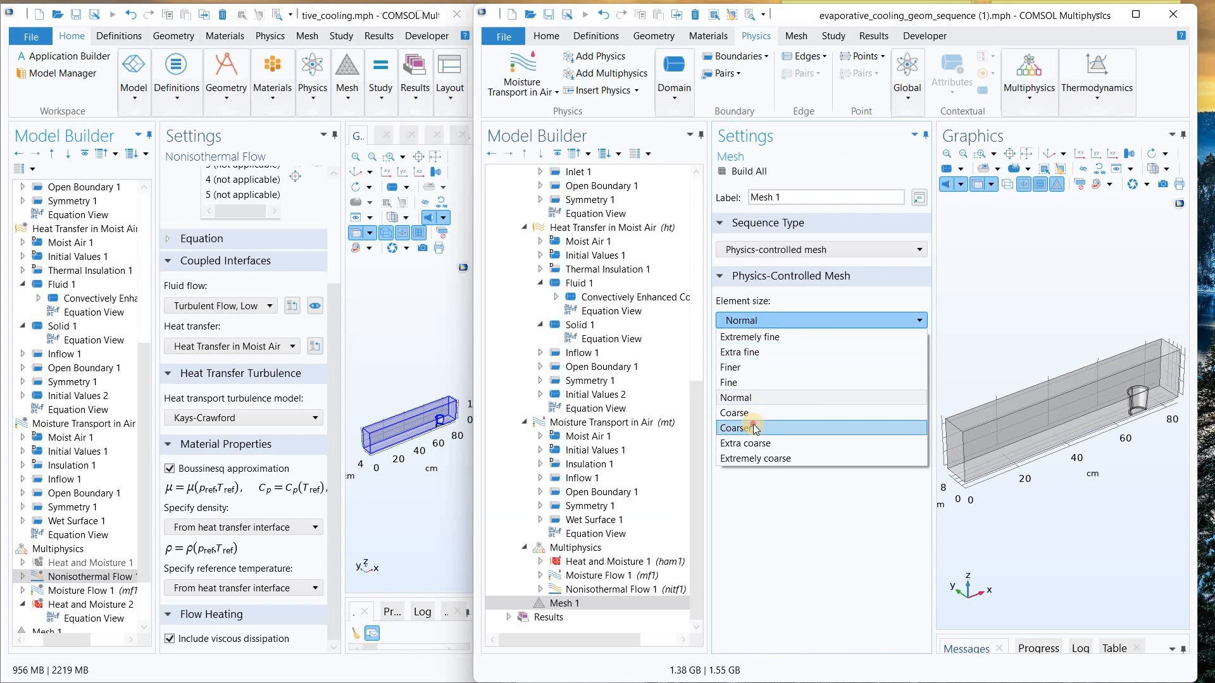
left_click(750, 428)
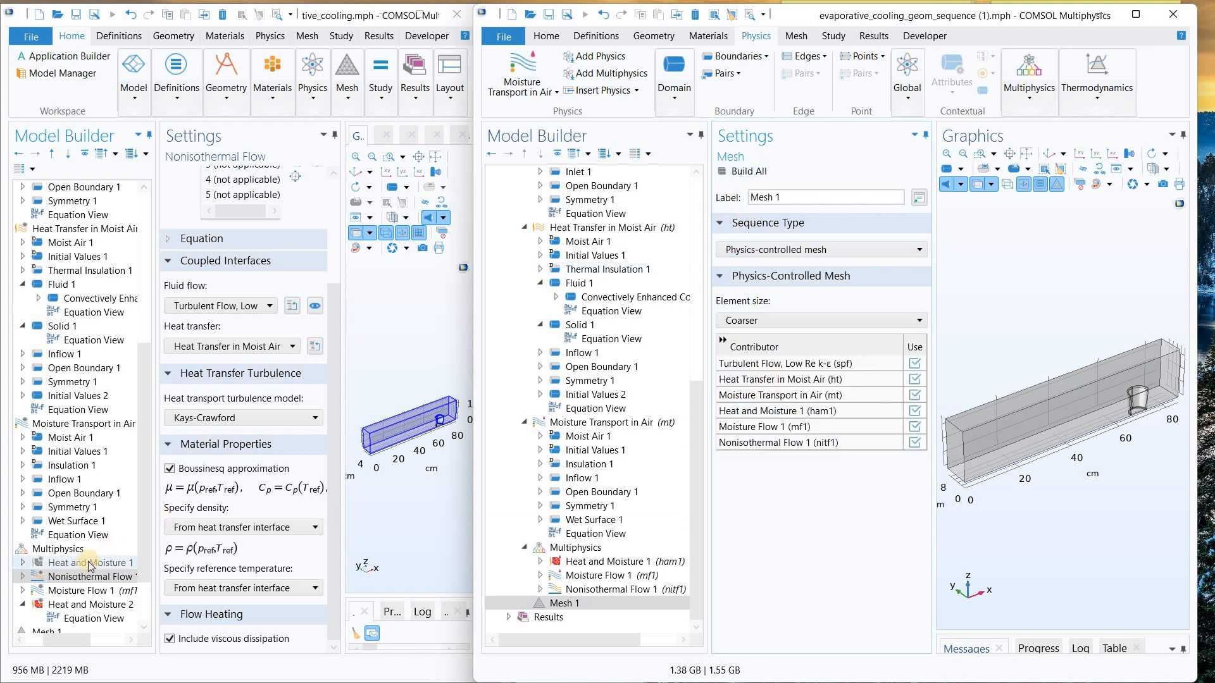
scroll(25, 563, "down", 2)
left_click(22, 565)
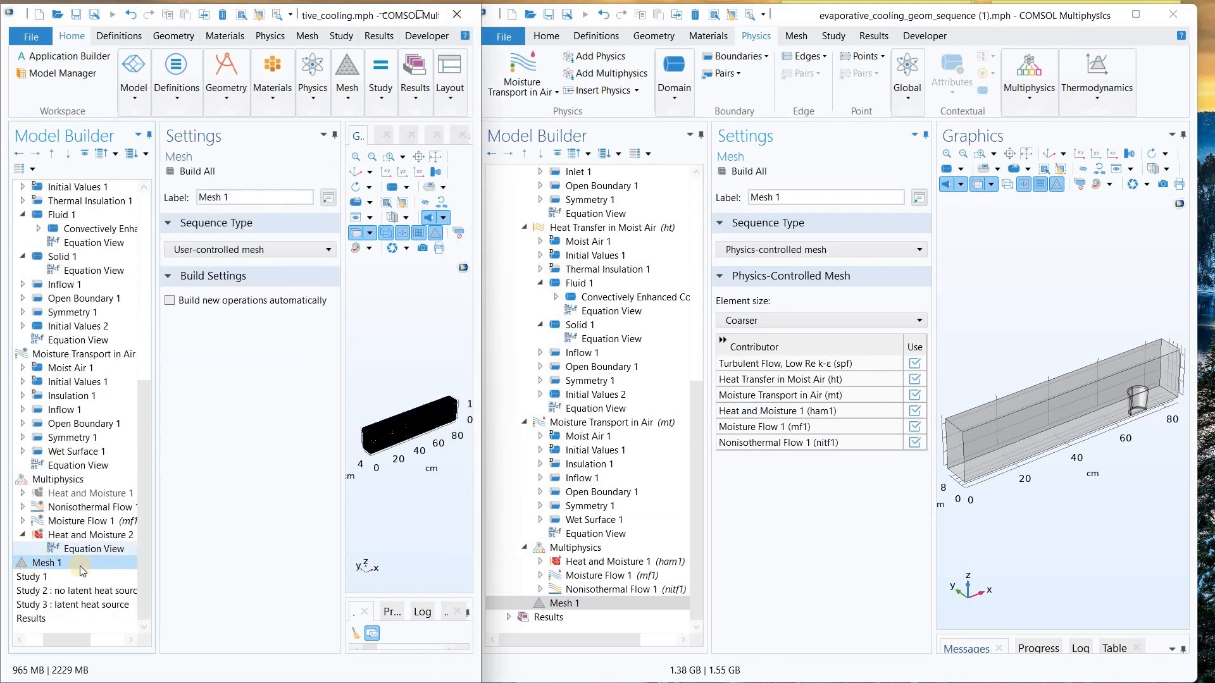
left_click(751, 172)
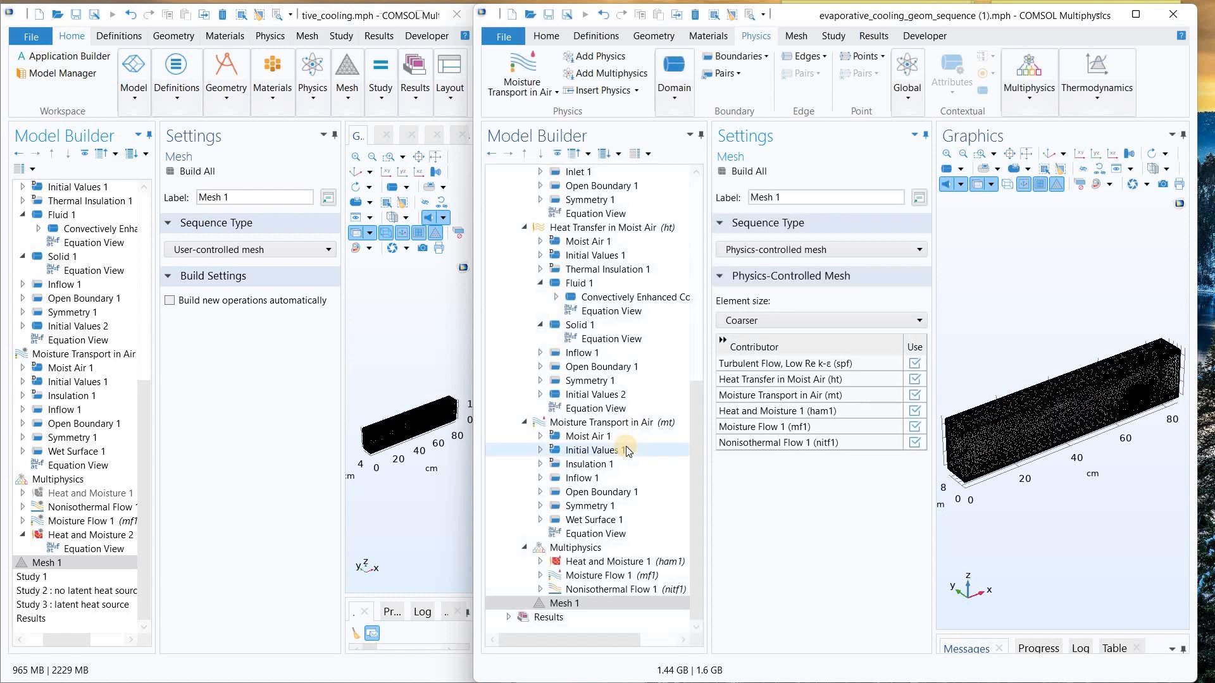
- Convert Mesh 1 to an editable physics-induced sequence and inspect its boundary layers node
left_click(609, 604)
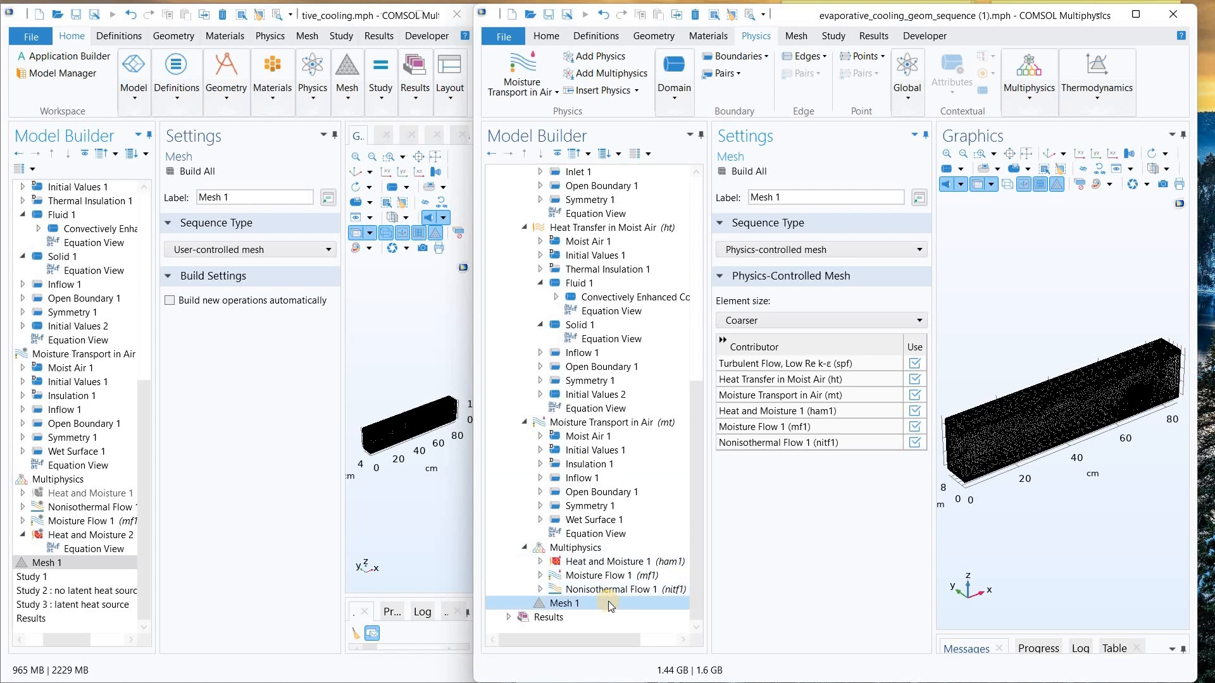
right_click(609, 604)
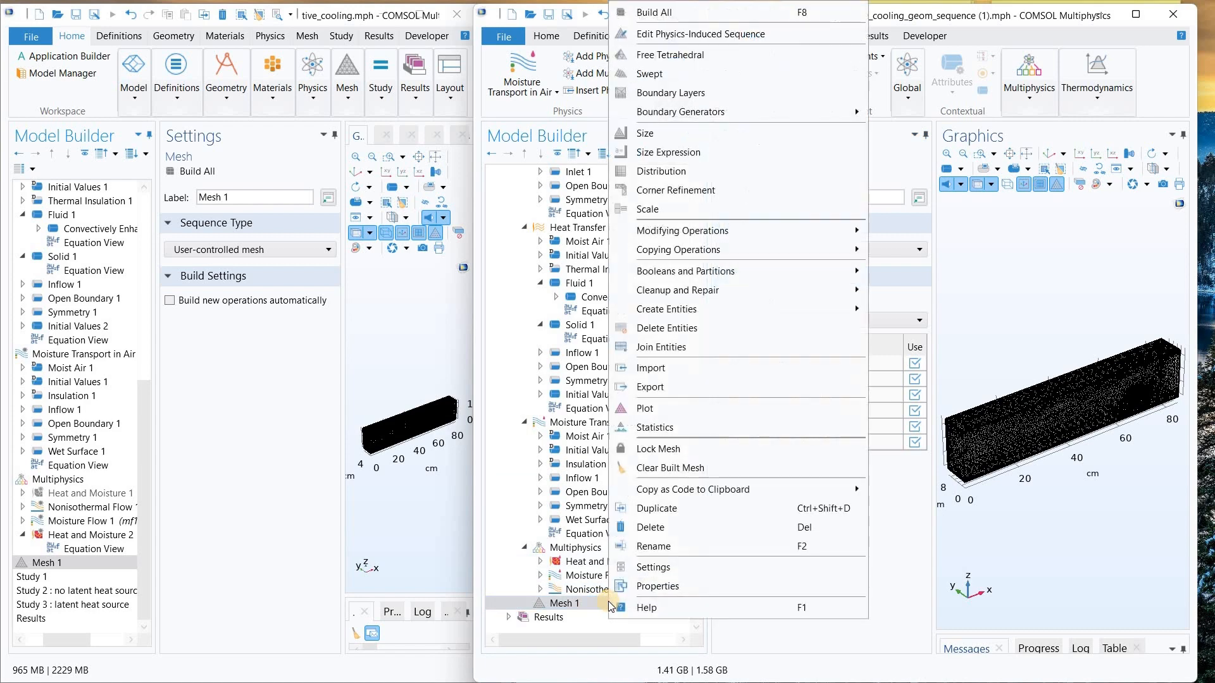
left_click(721, 38)
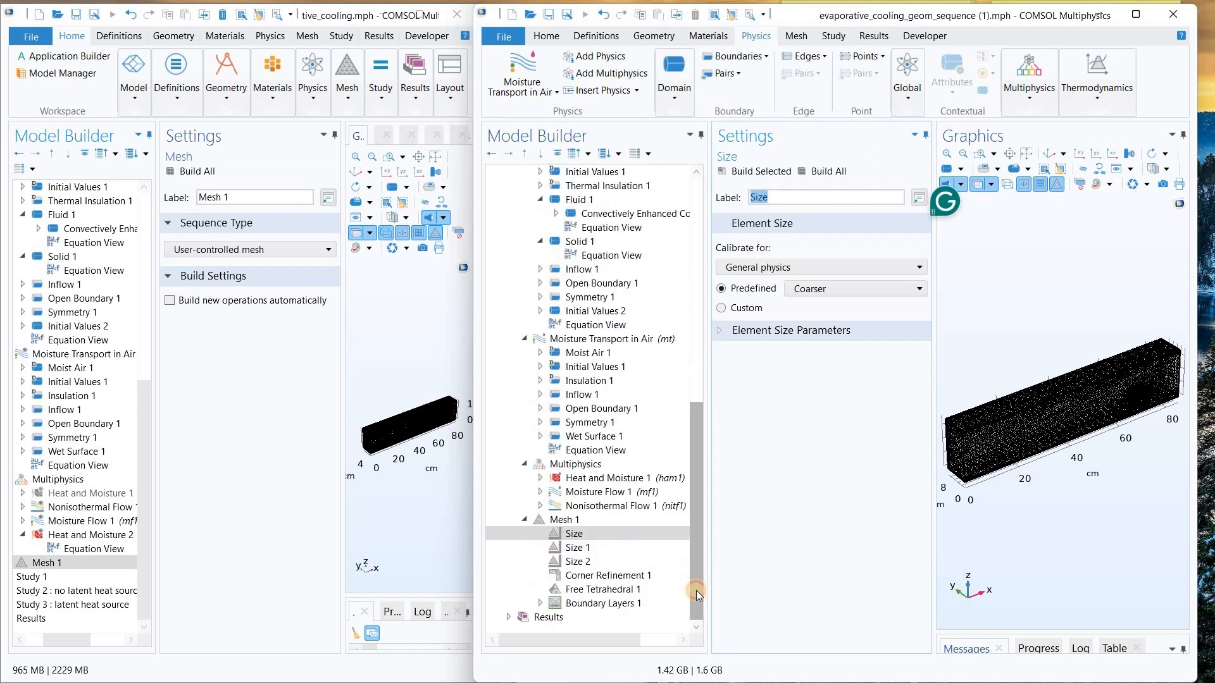
scroll(697, 590, "down", 2)
left_click(541, 603)
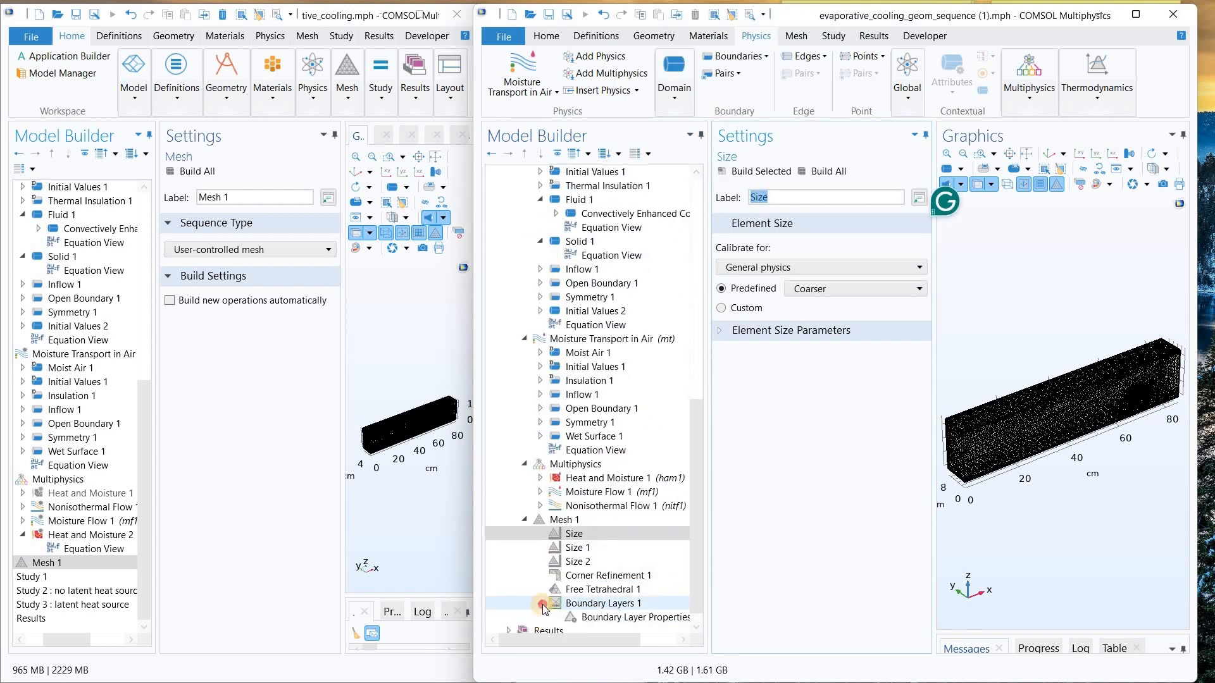
left_click(542, 605)
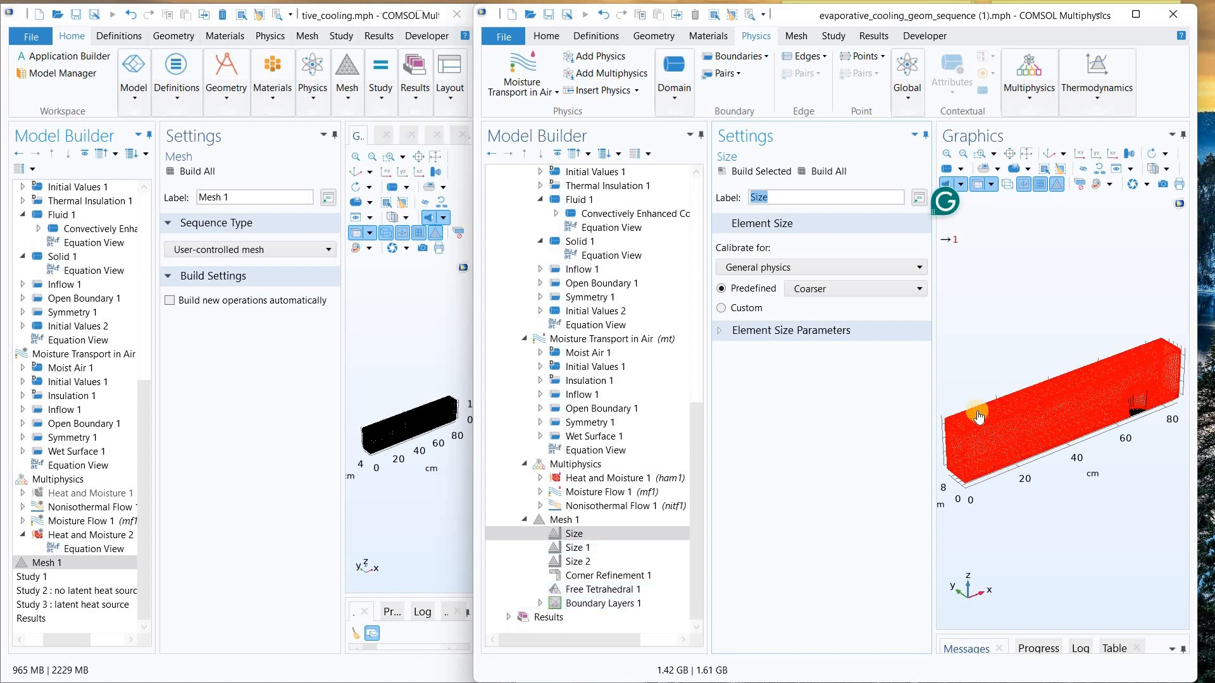
- Set the predefined element size of the mesh's main Size node to Extra coarse and rebuild all
left_click(853, 292)
left_click(835, 412)
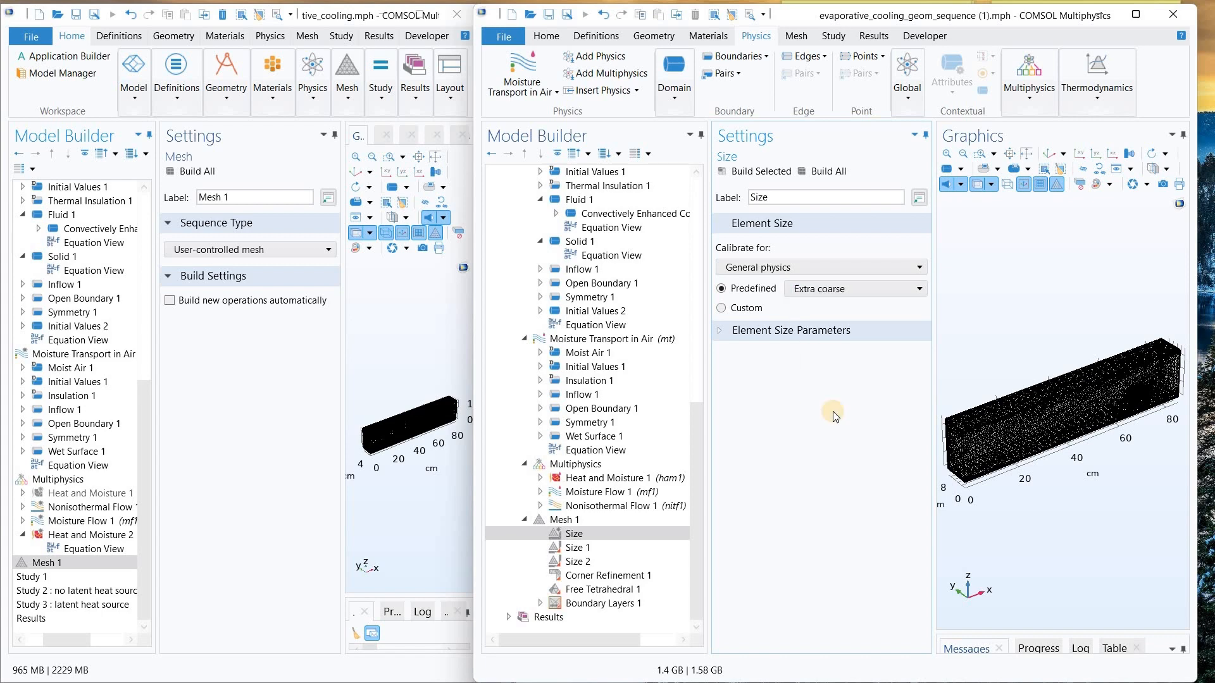
left_click(805, 172)
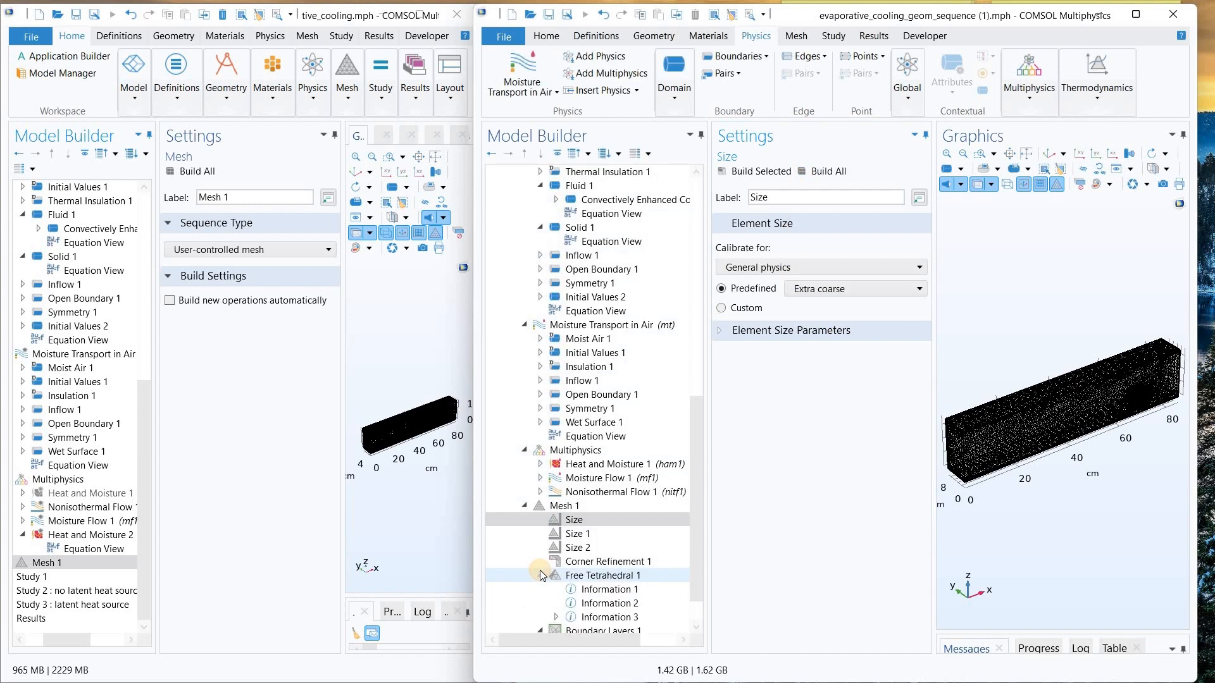
- Review the information messages listed under Free Tetrahedral 1 and the edges and boundaries they refer to
scroll(617, 583, "down", 1)
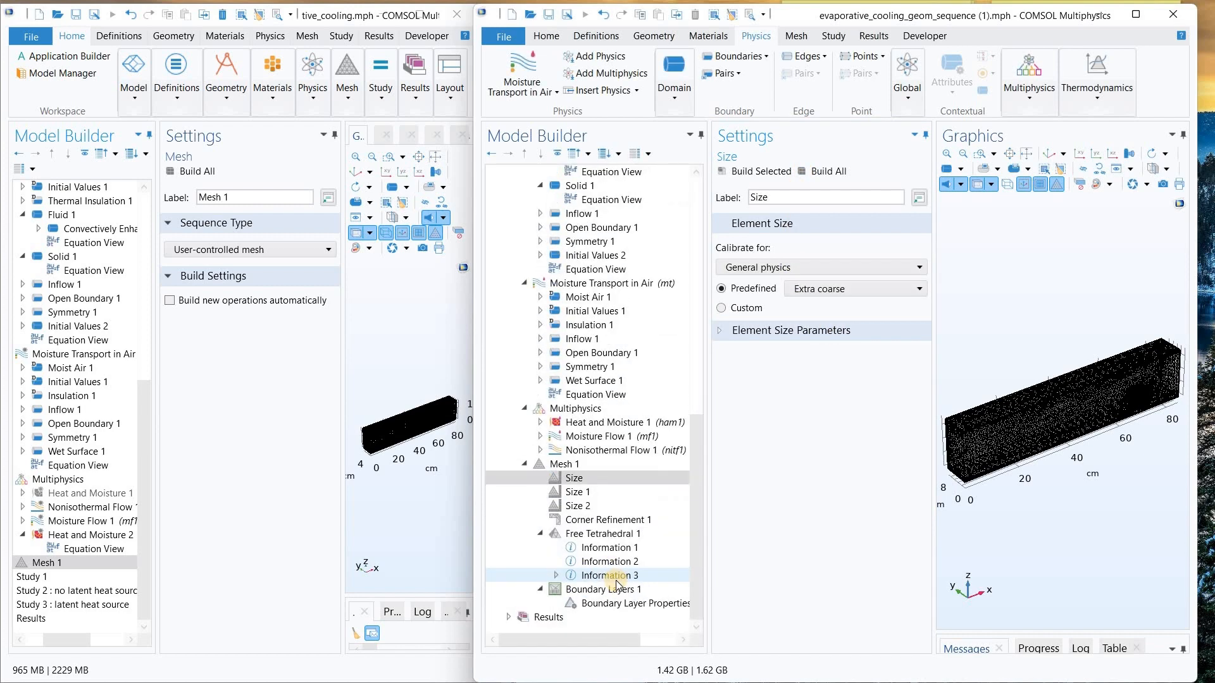
left_click(590, 550)
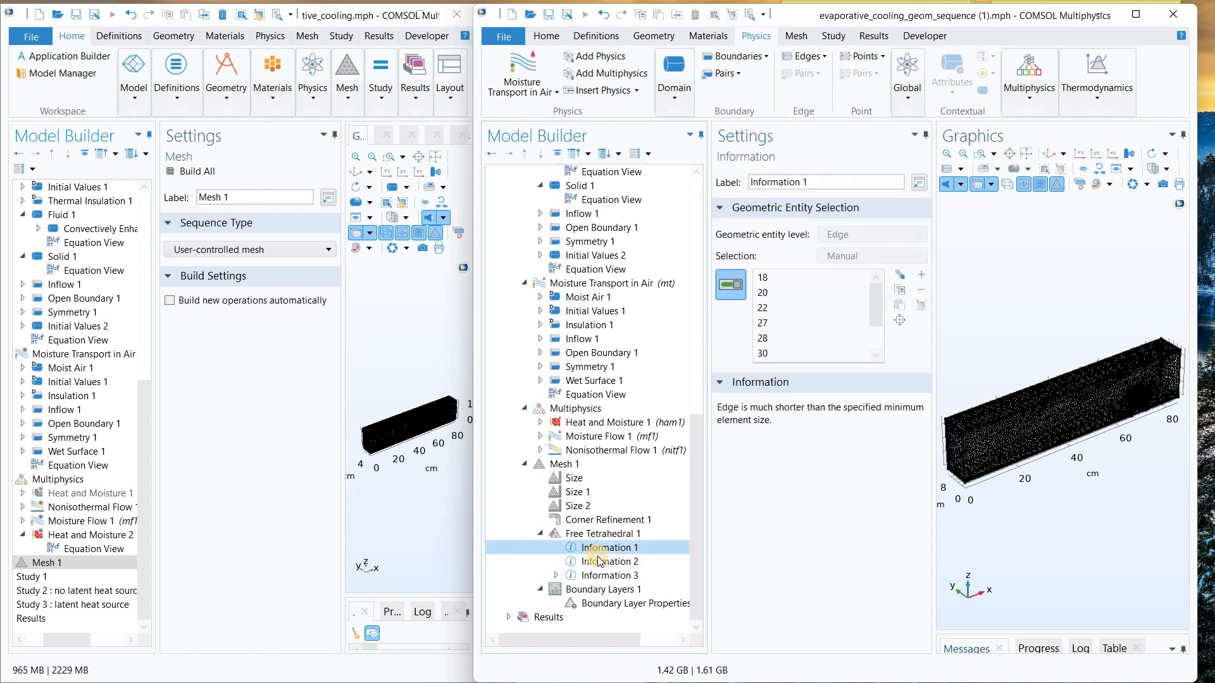
left_click(604, 575)
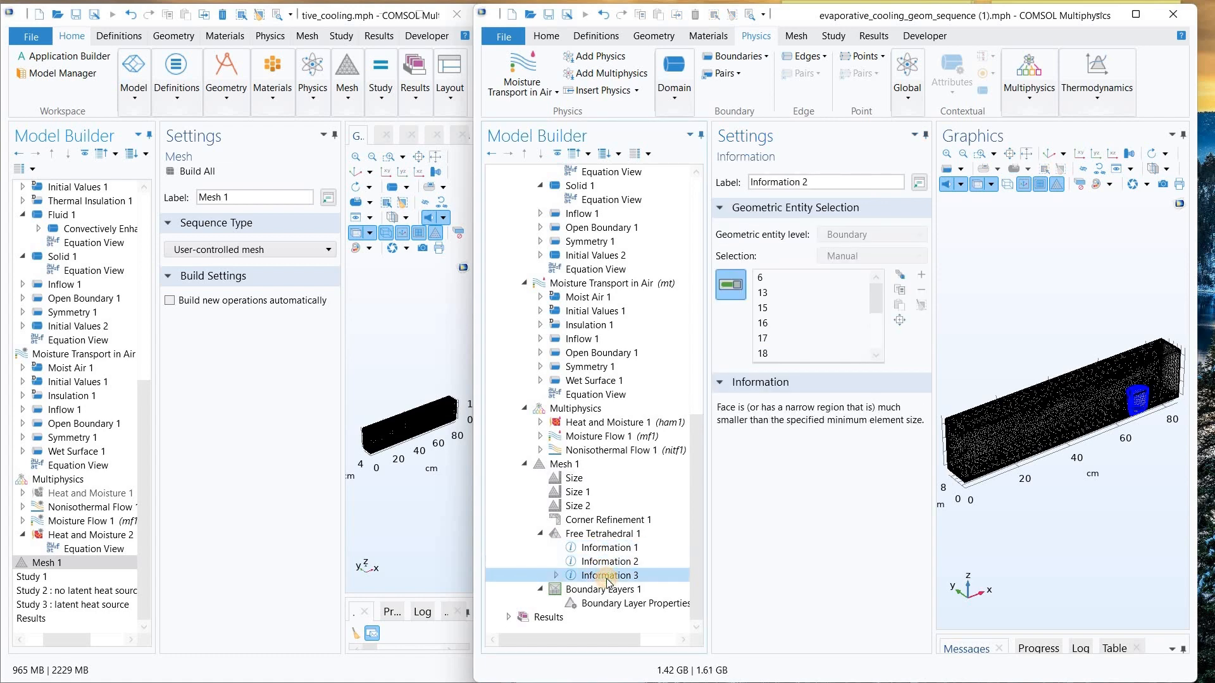
left_click(611, 546)
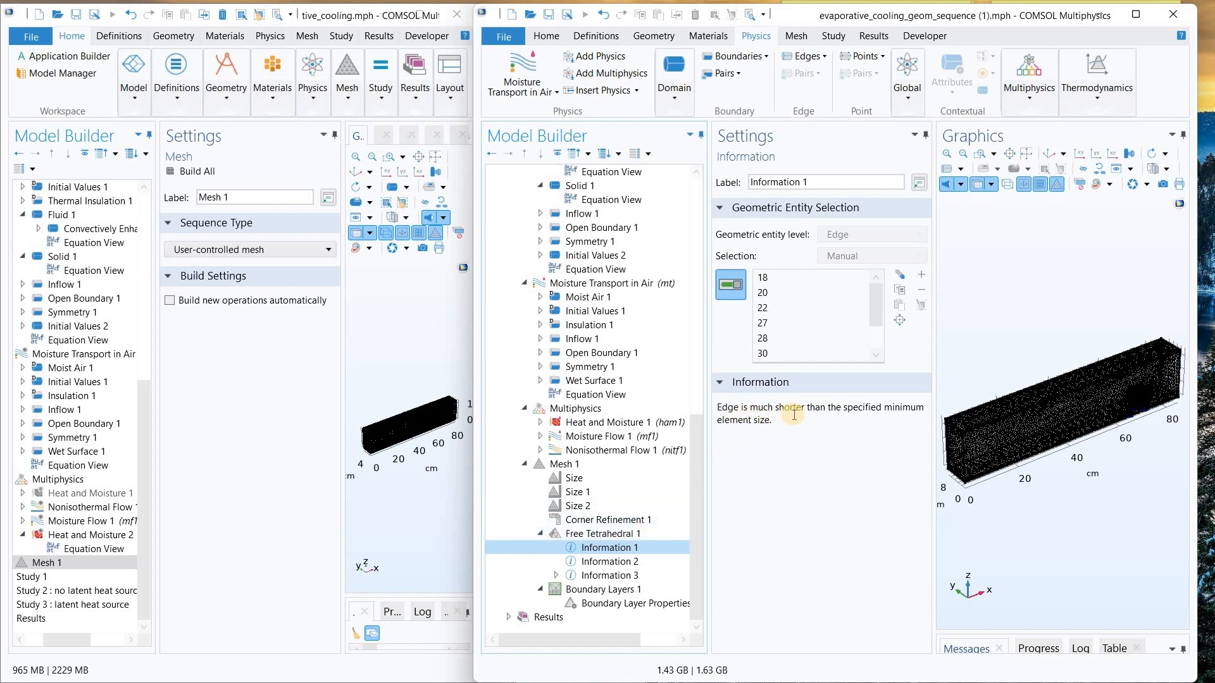
left_click_drag(858, 409, 862, 424)
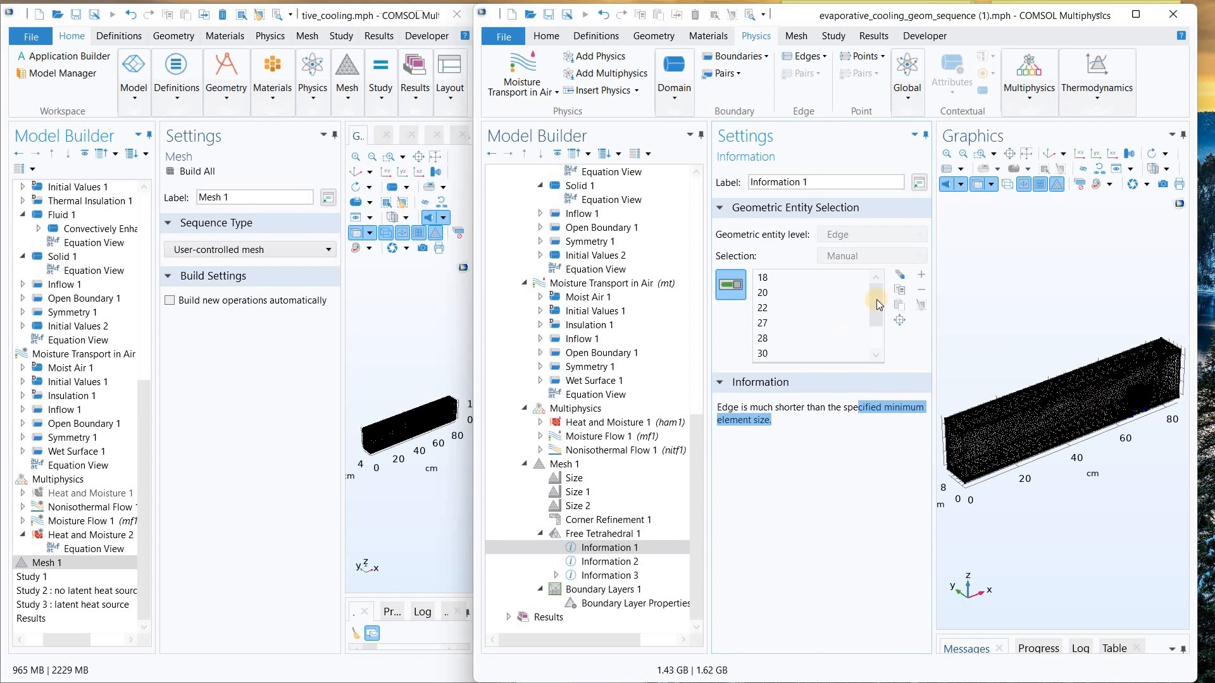
- Add a Size node under Free Tetrahedral 1 and copy all edges listed in Information 1
scroll(884, 352, "down", 1)
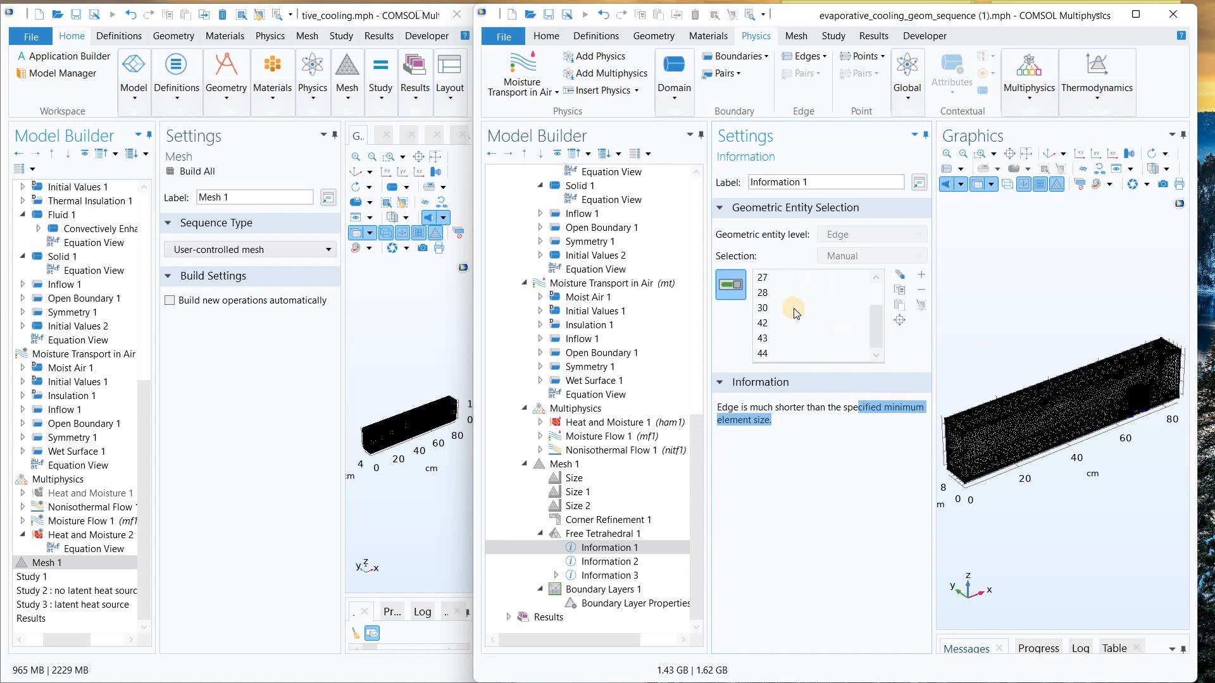
right_click(587, 534)
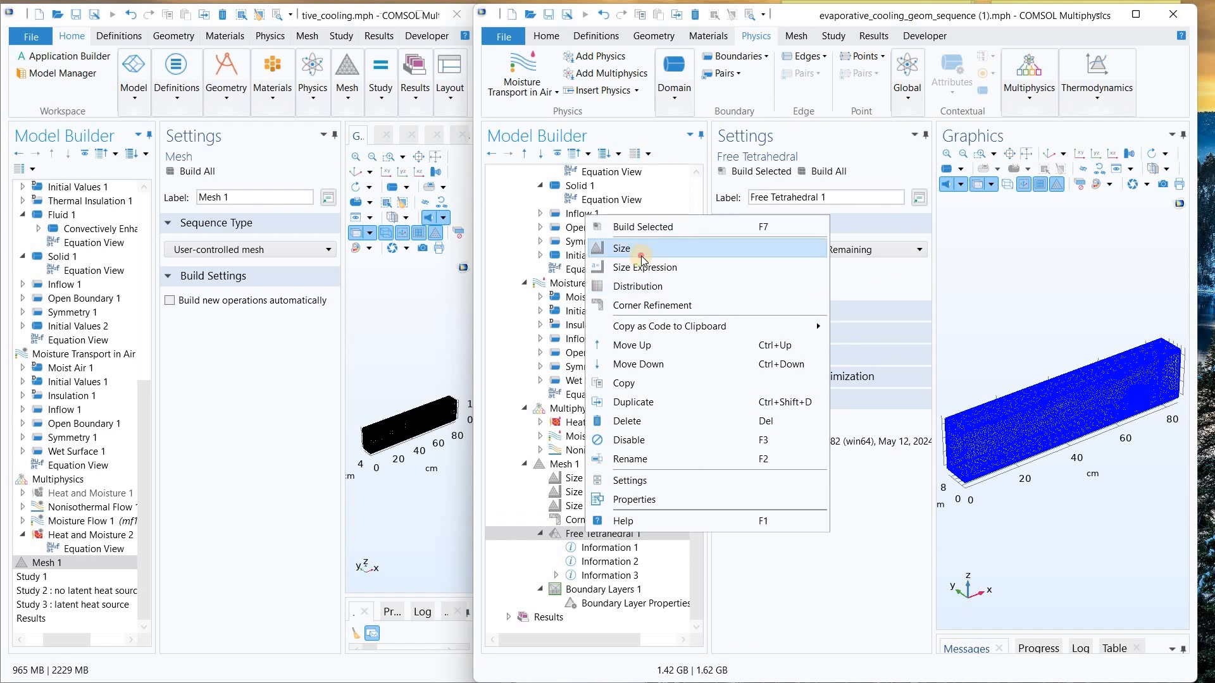
left_click(642, 260)
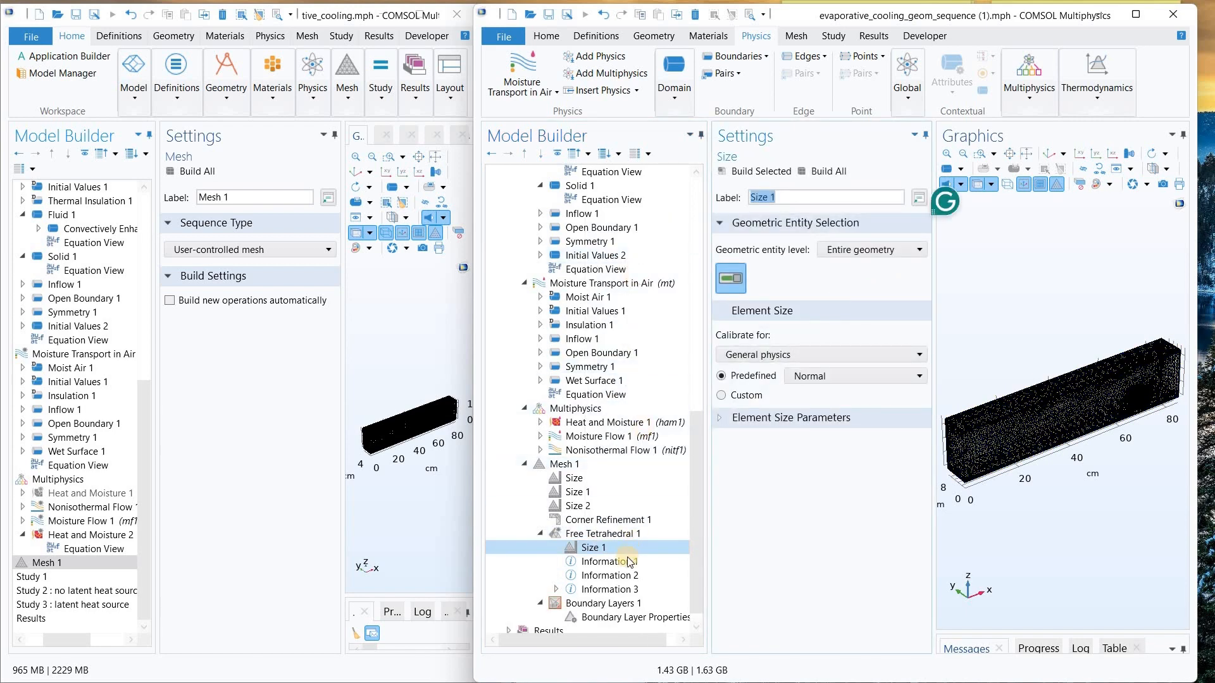
left_click(628, 562)
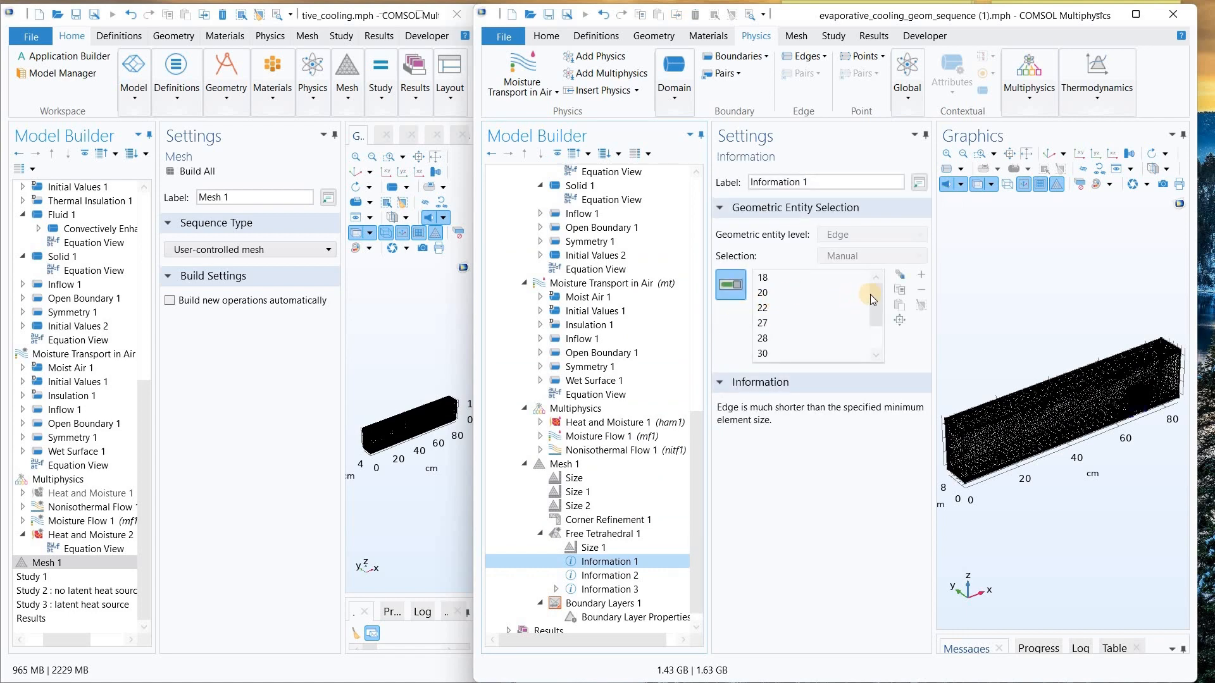
left_click(797, 294)
key("ctrl+a")
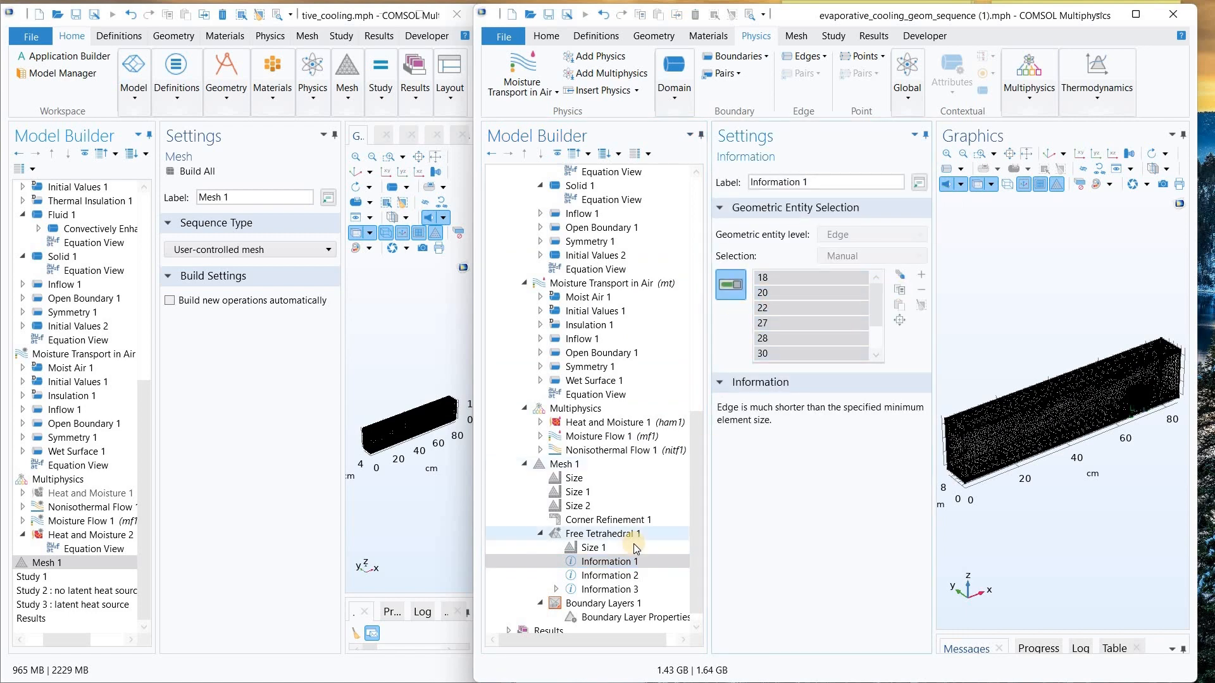
- Set the new Size node's geometric entity level to Edge and paste edges 18, 20, 22, 27, 28, 30, 42-44 as its selection
left_click(601, 548)
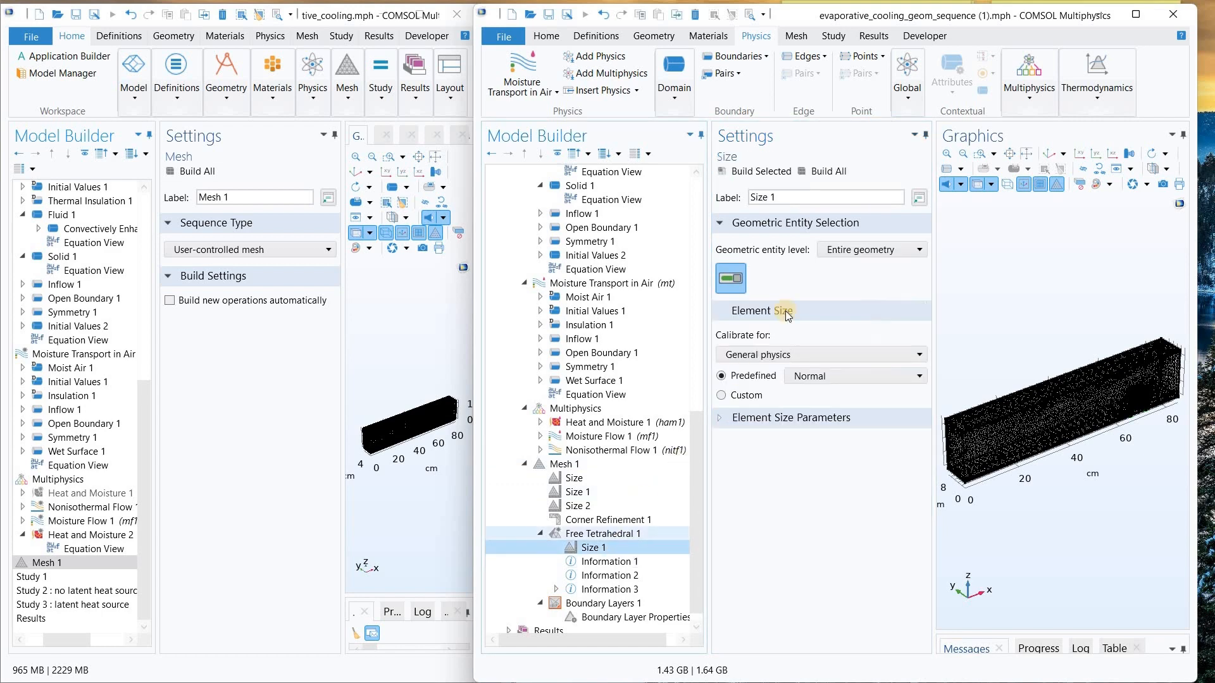
left_click(865, 253)
left_click(851, 313)
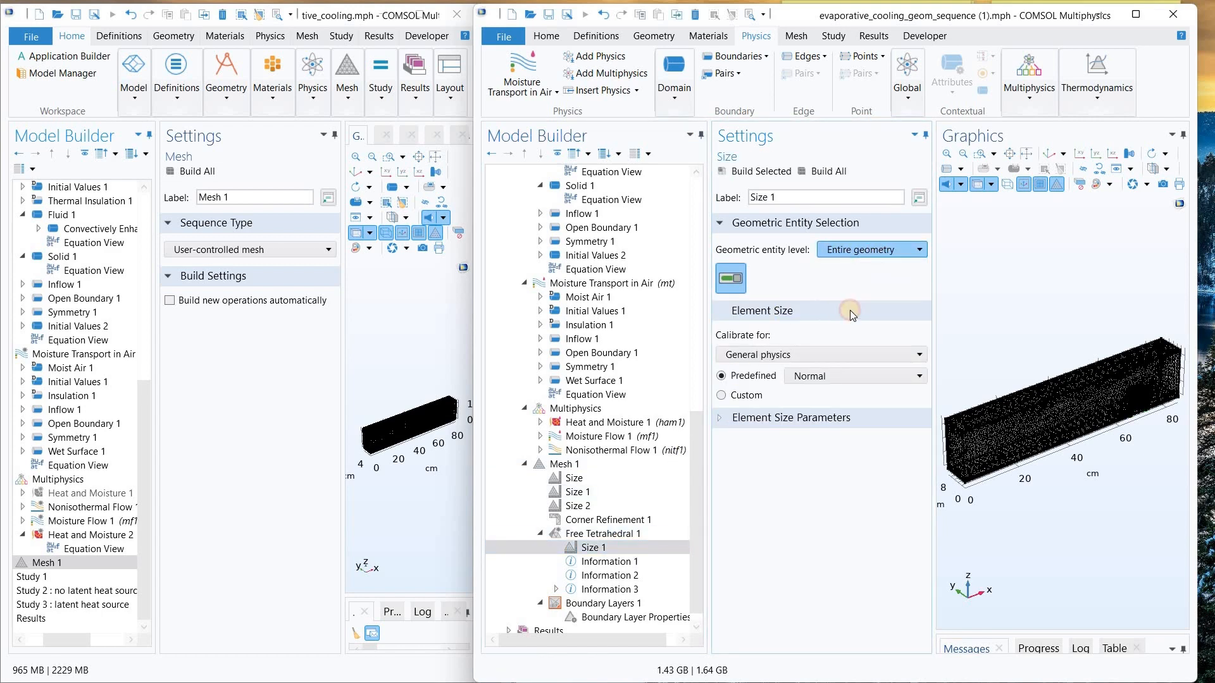
left_click(903, 321)
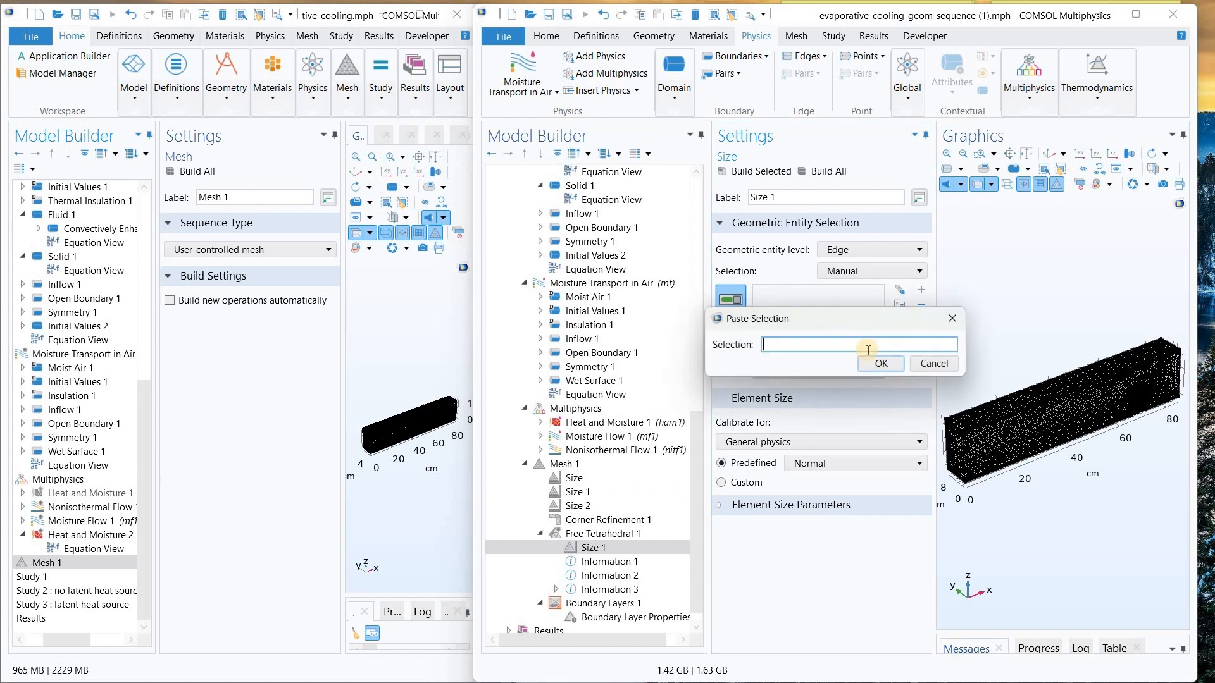
type("18, 20, 22, 27, 28, 30, 42-44")
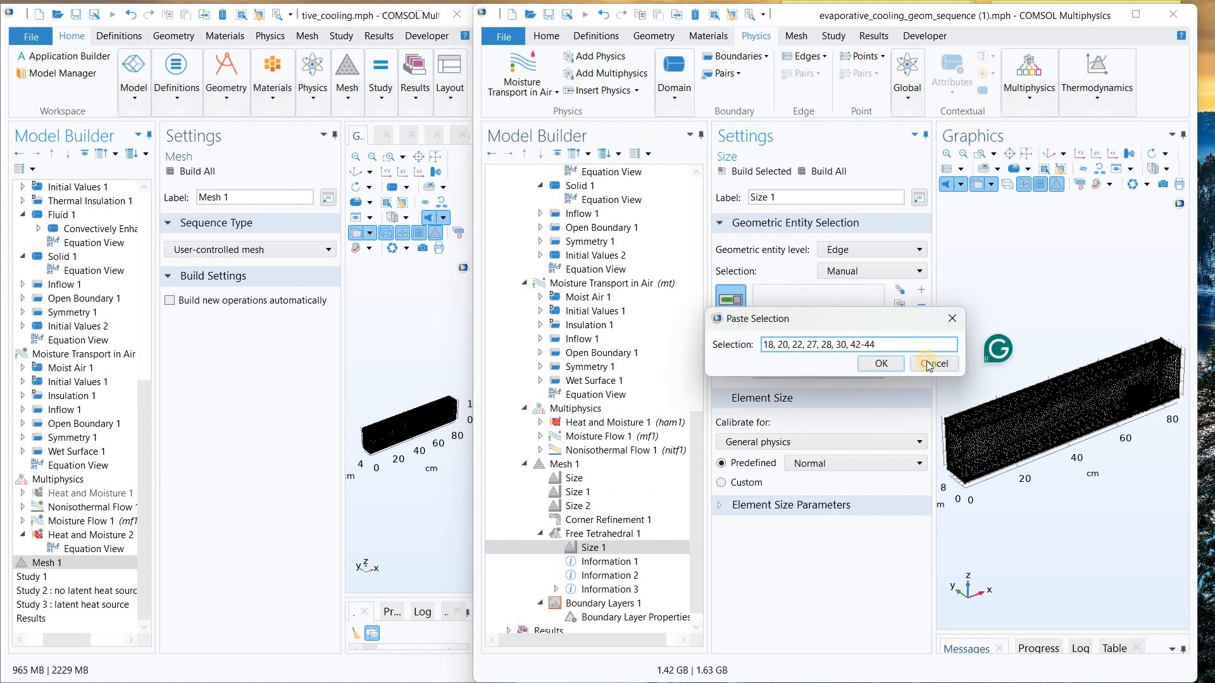
left_click(882, 365)
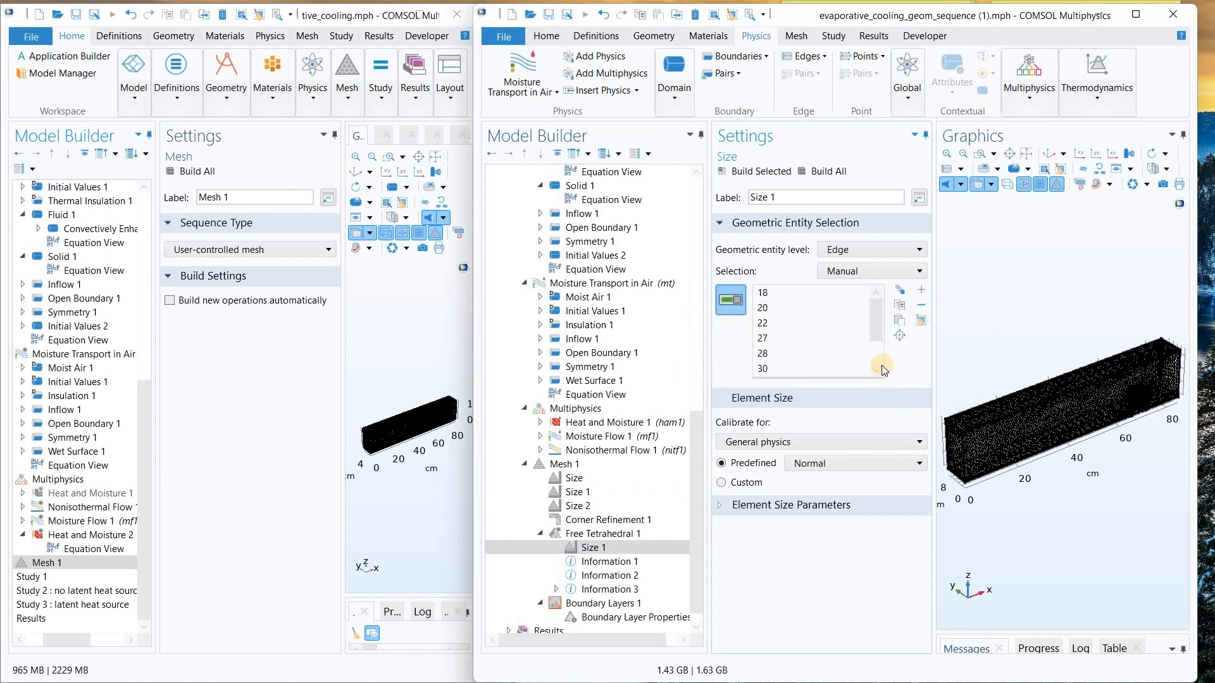
- Set the predefined element size for the selected edges to Coarser and build the entire mesh
left_click(831, 463)
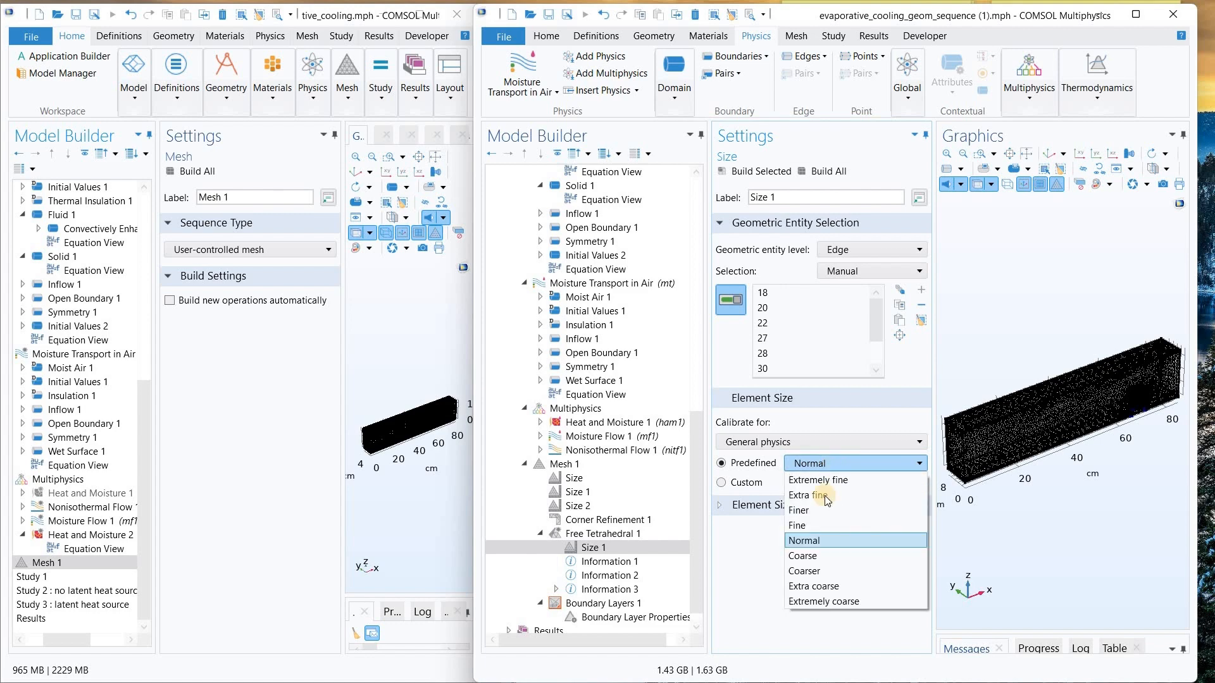
left_click(837, 560)
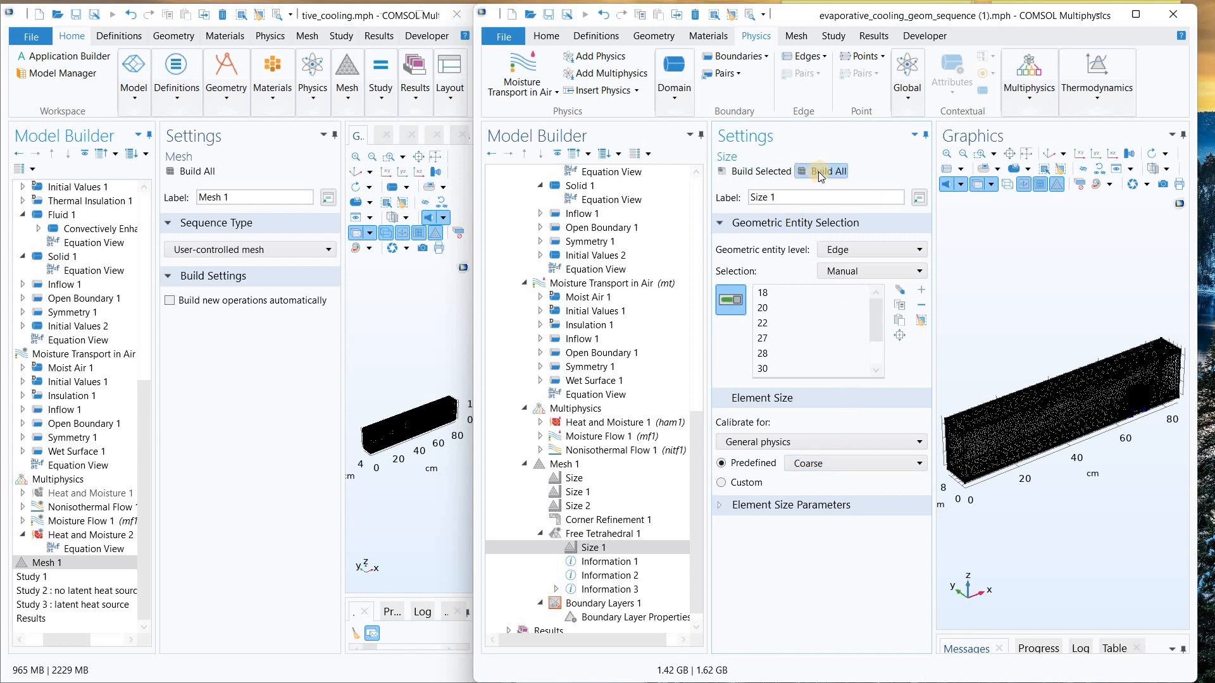
left_click(894, 464)
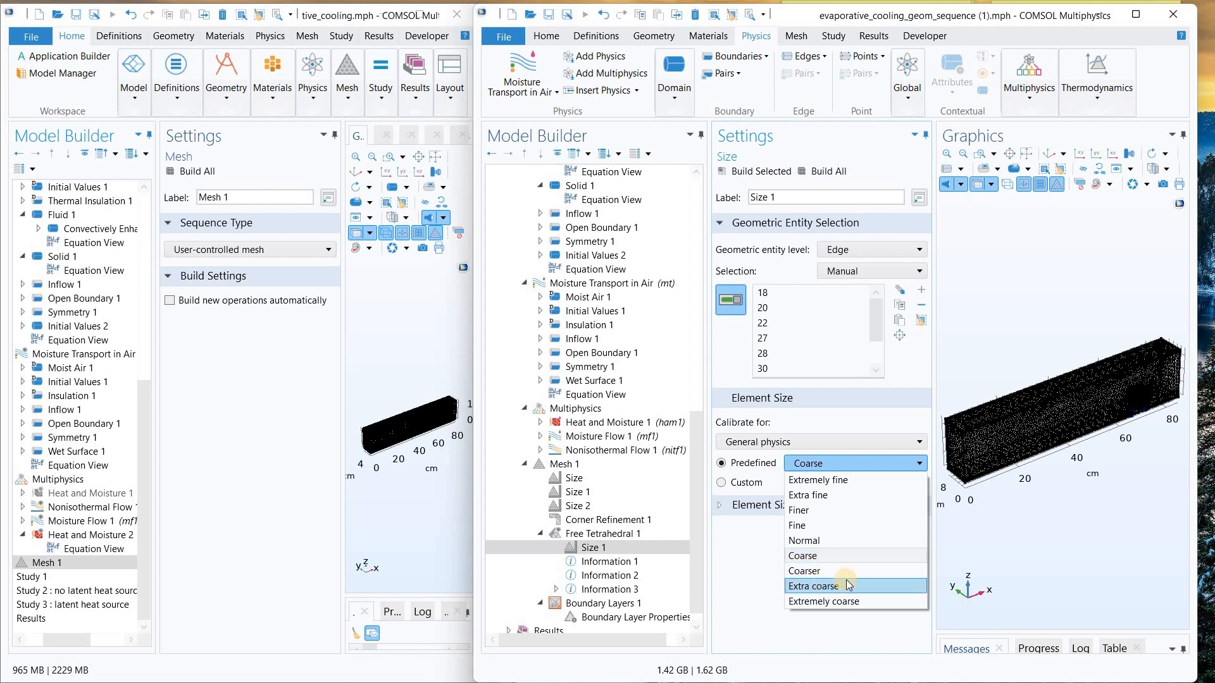
left_click(830, 572)
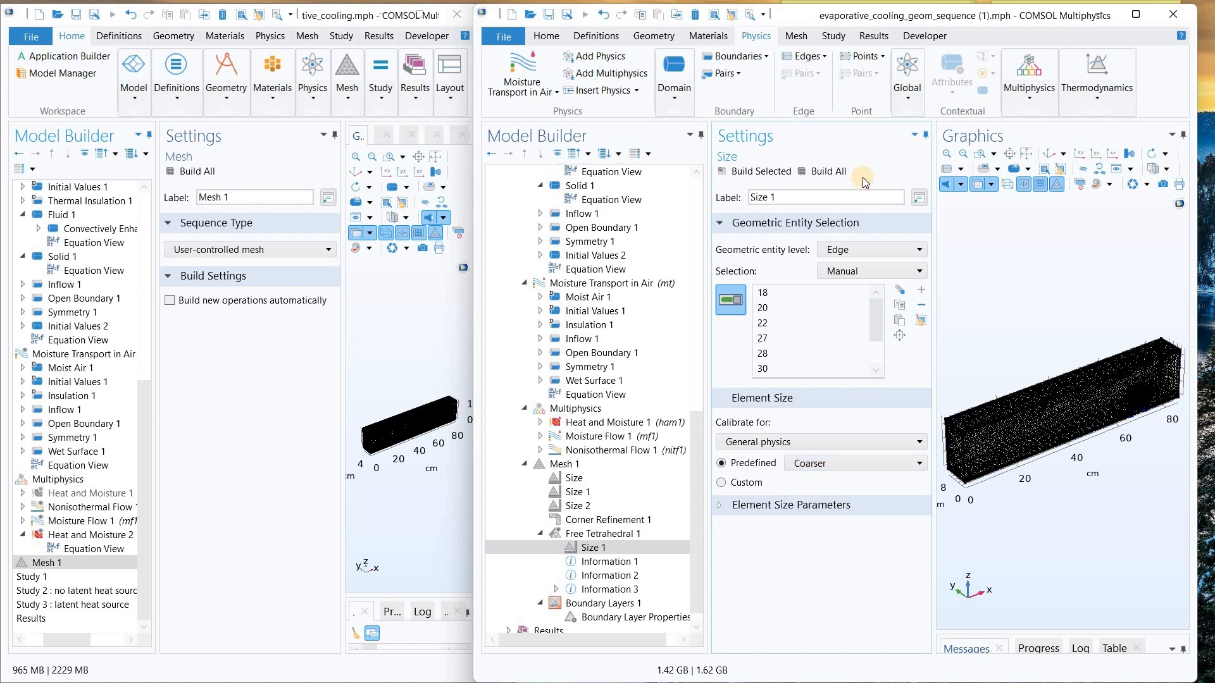
left_click(814, 171)
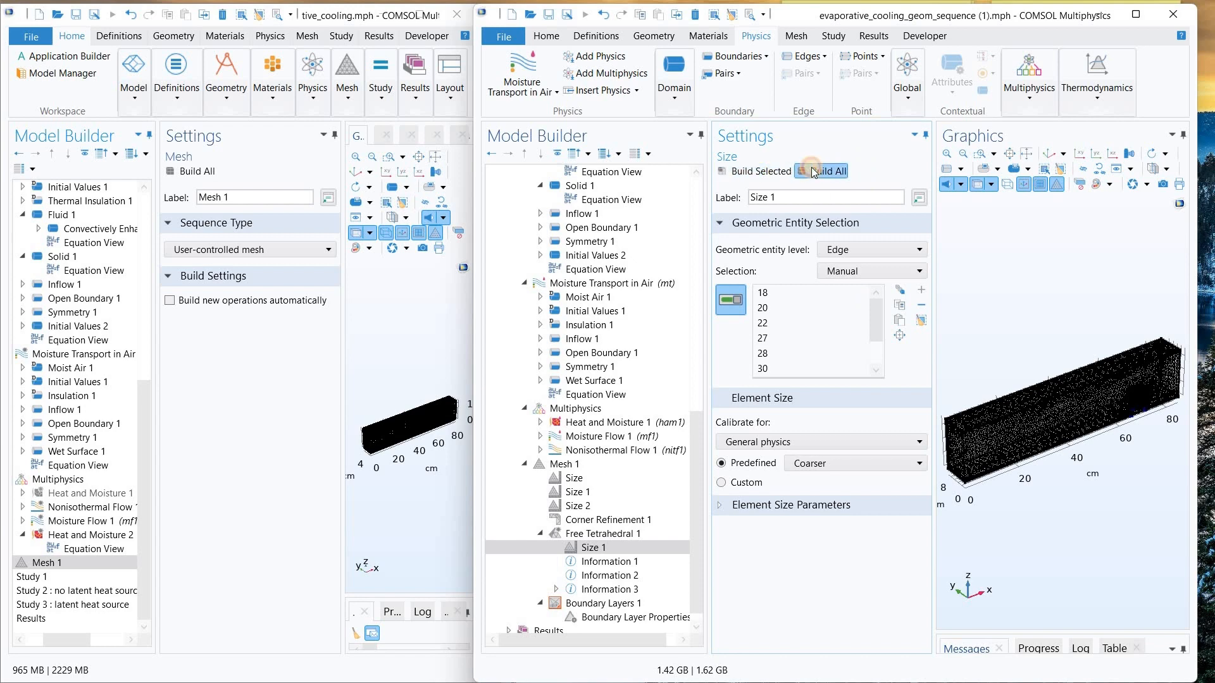
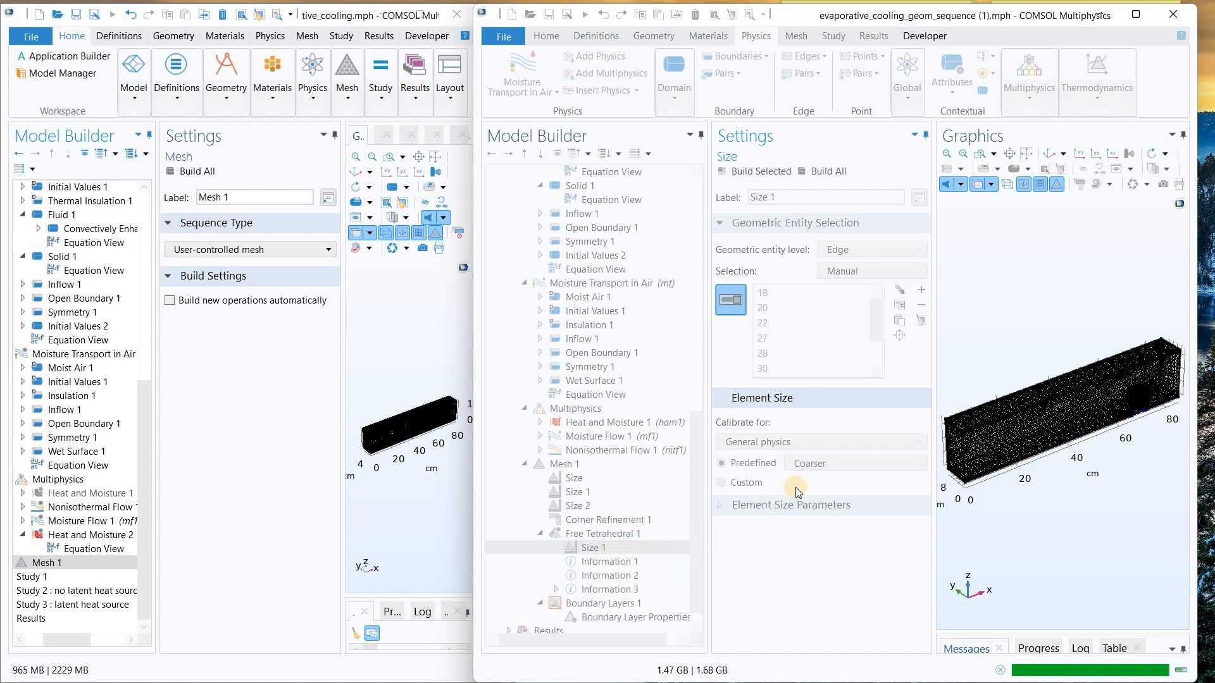
- Copy all boundaries listed in the Information 1 message about faces smaller than the minimum element size
left_click(624, 566)
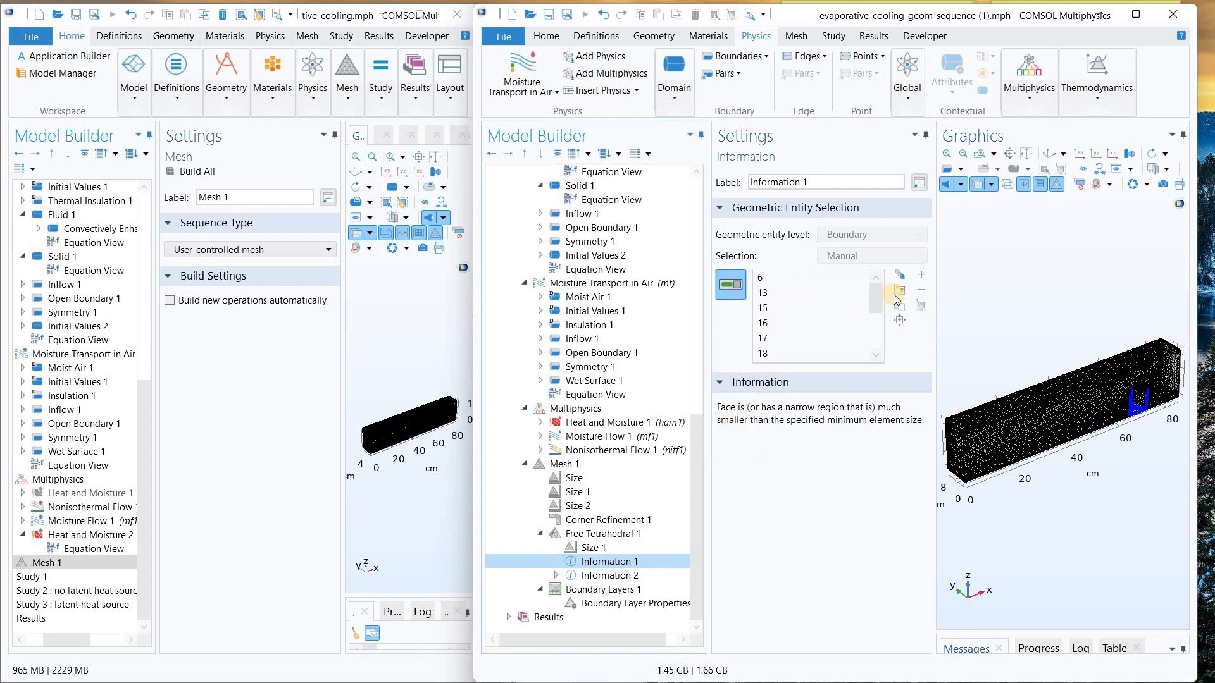
left_click(799, 308)
key("ctrl+a")
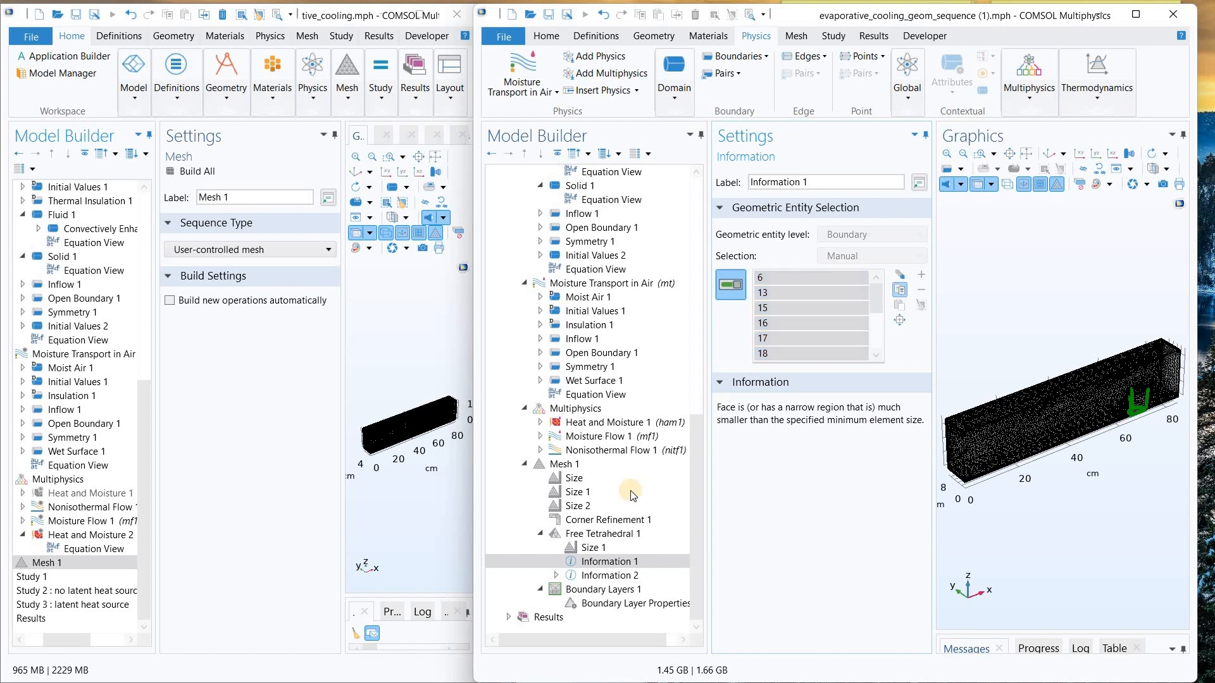
- Add a second Size node under Free Tetrahedral 1 at Boundary level and paste the copied boundaries as its selection
left_click(605, 535)
right_click(607, 534)
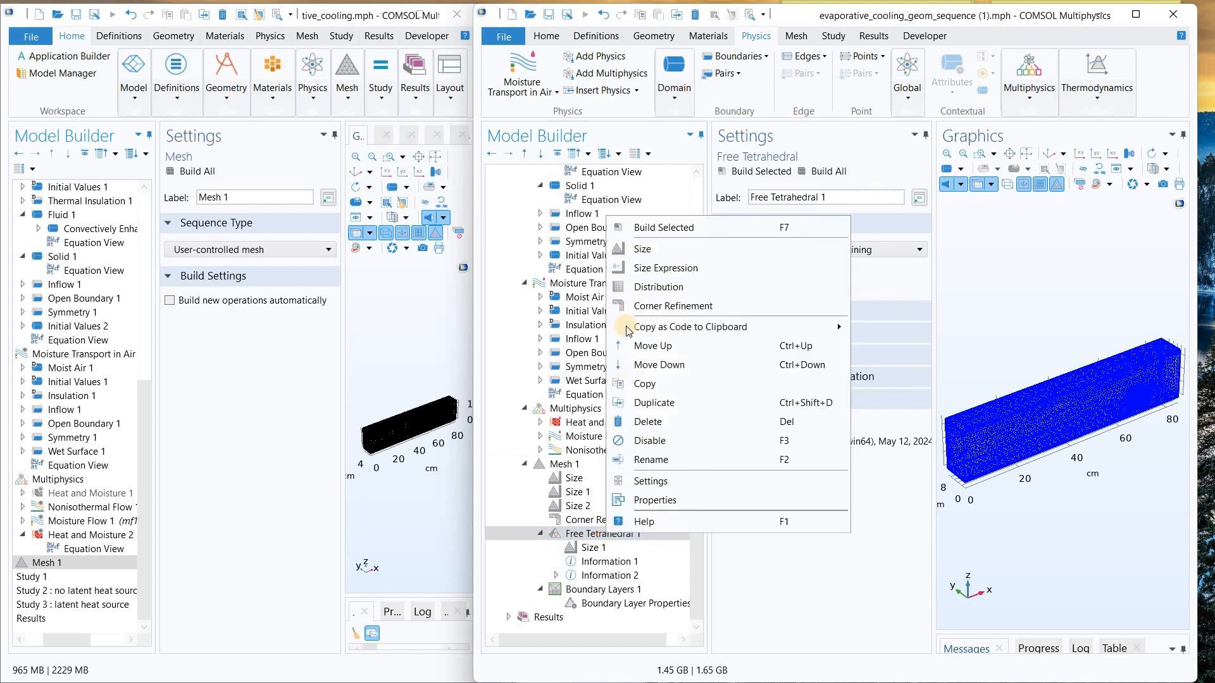
left_click(823, 263)
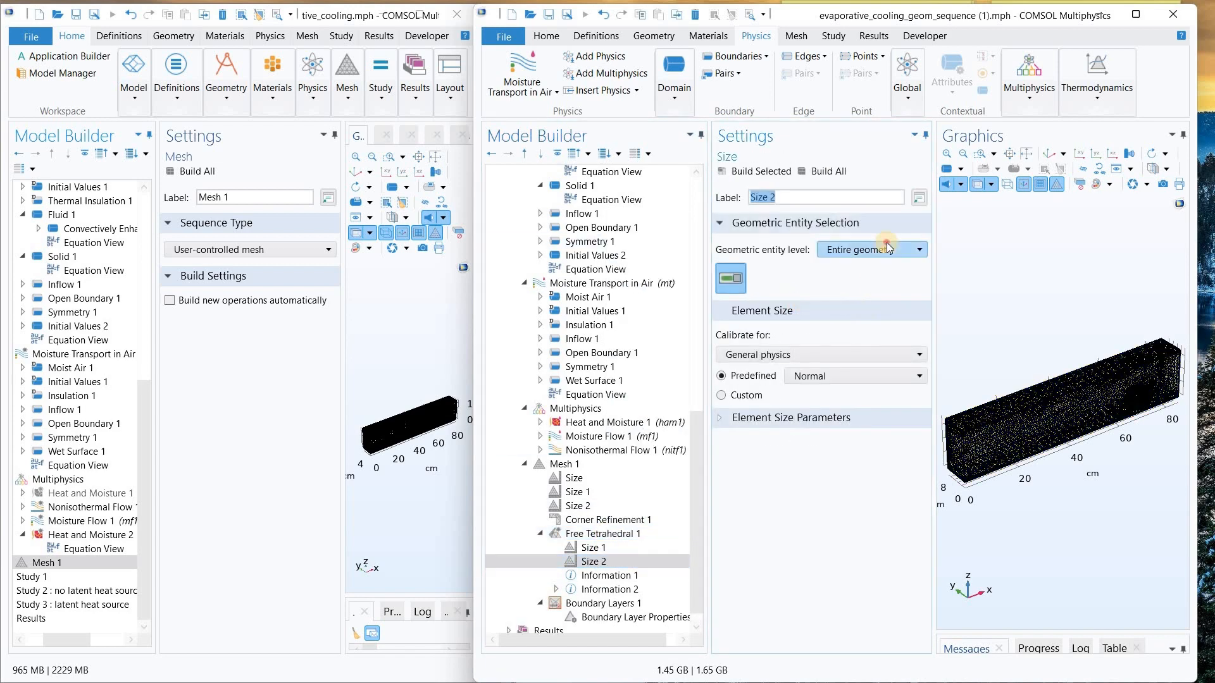
left_click(867, 249)
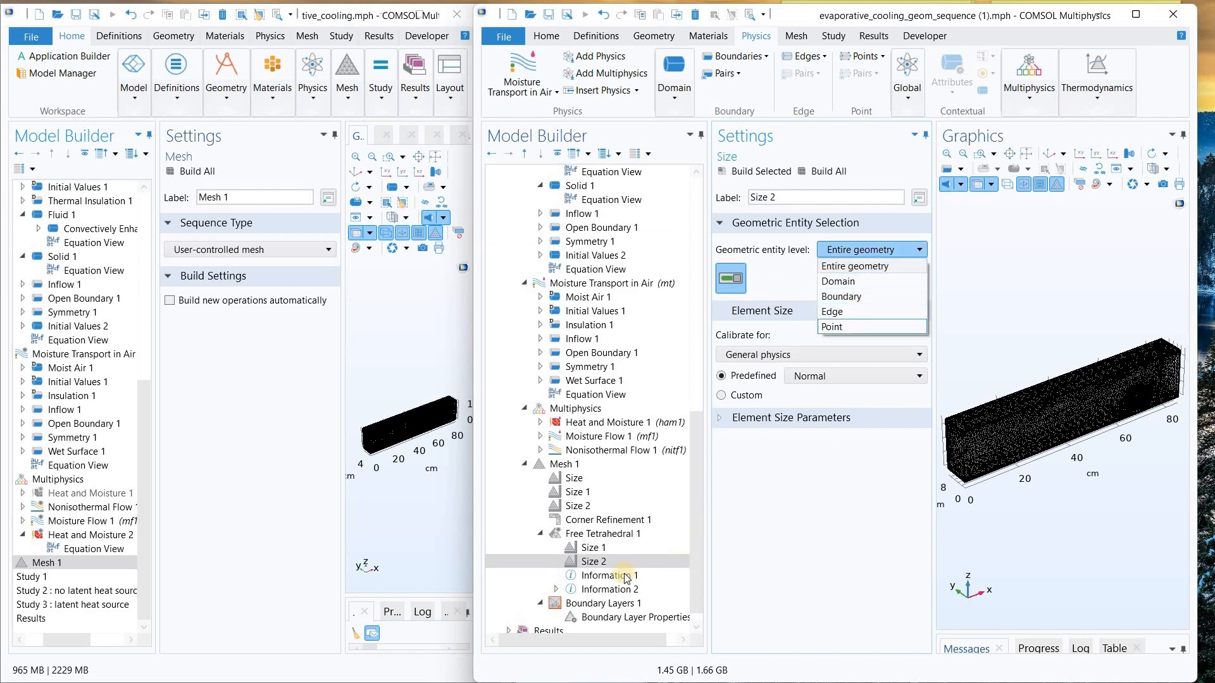
left_click(842, 296)
left_click(900, 320)
key("ctrl+v")
left_click(849, 361)
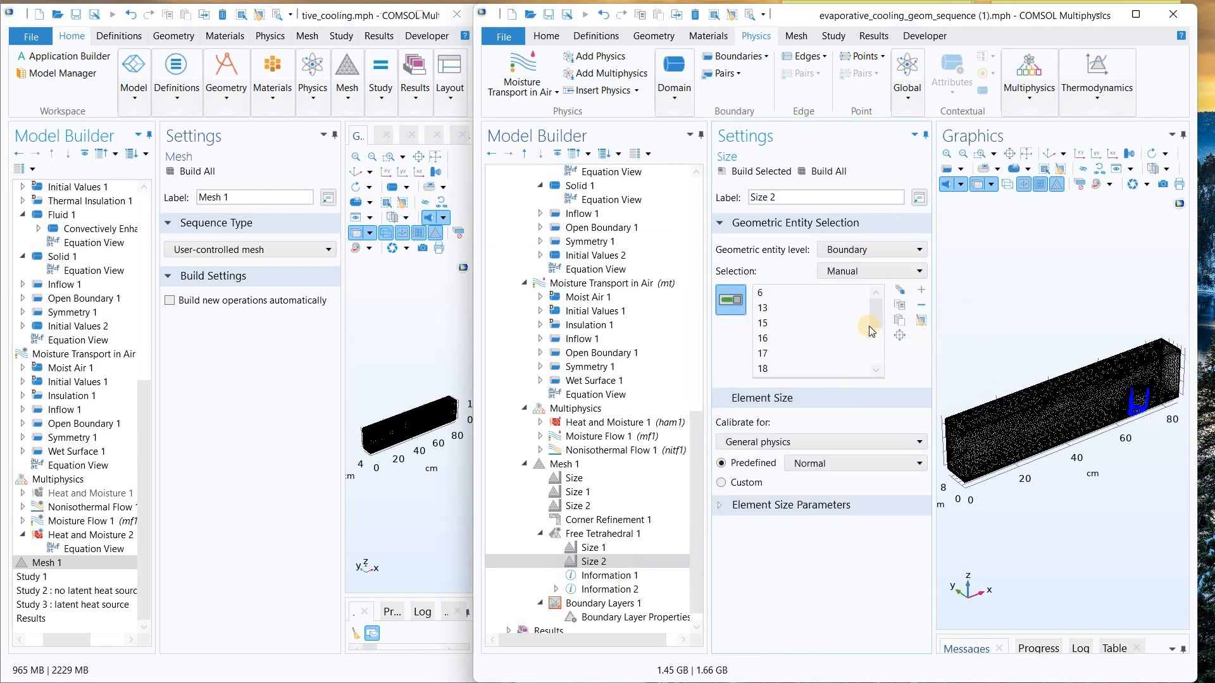
- Set the predefined element size for the selected boundaries to Coarser and rebuild the mesh
left_click(856, 463)
left_click(822, 566)
key("F7")
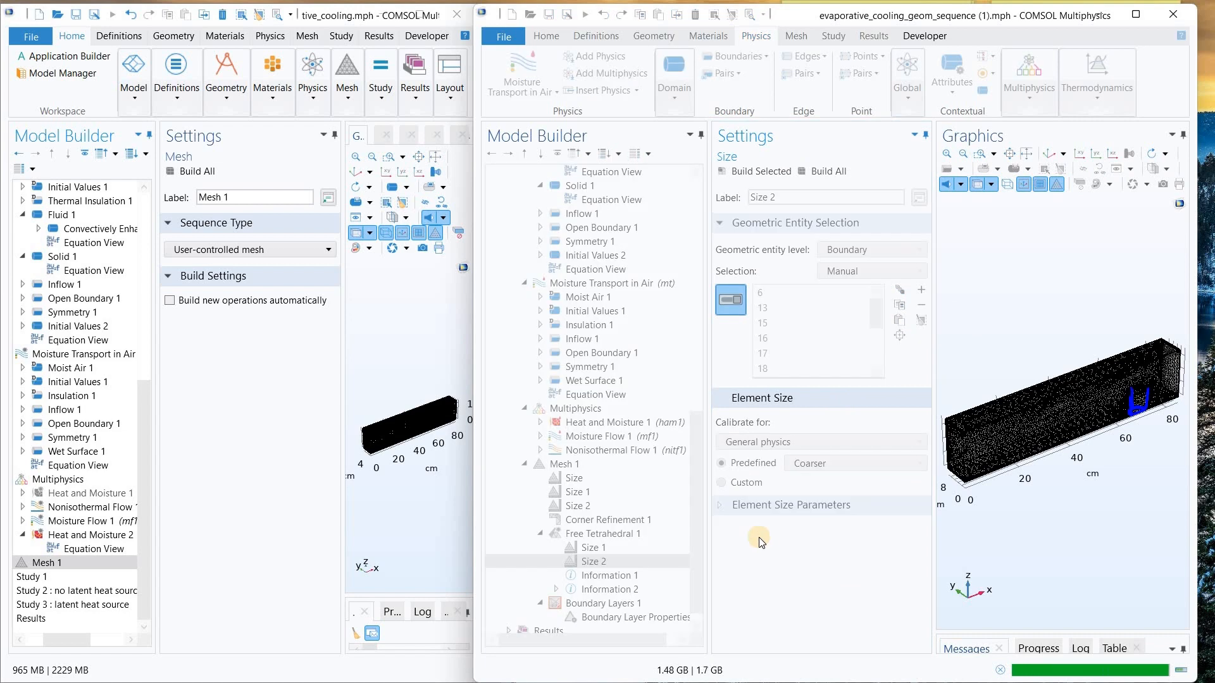
- Add a third Size node under Free Tetrahedral 1 at Domain level with domain 5 as its selection
right_click(589, 535)
left_click(623, 342)
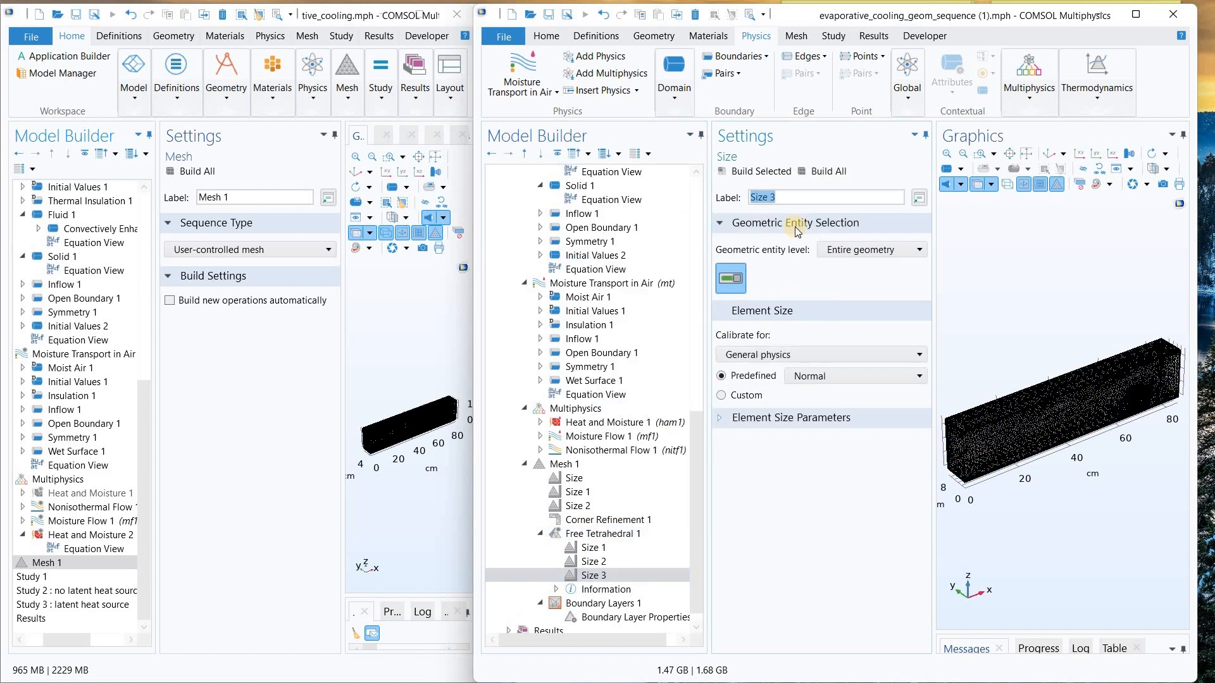
left_click(851, 250)
left_click(839, 281)
left_click(899, 320)
type("5")
left_click(876, 363)
- Set the predefined element size for domain 5 to Coarser and build the entire mesh
left_click(825, 467)
left_click(816, 595)
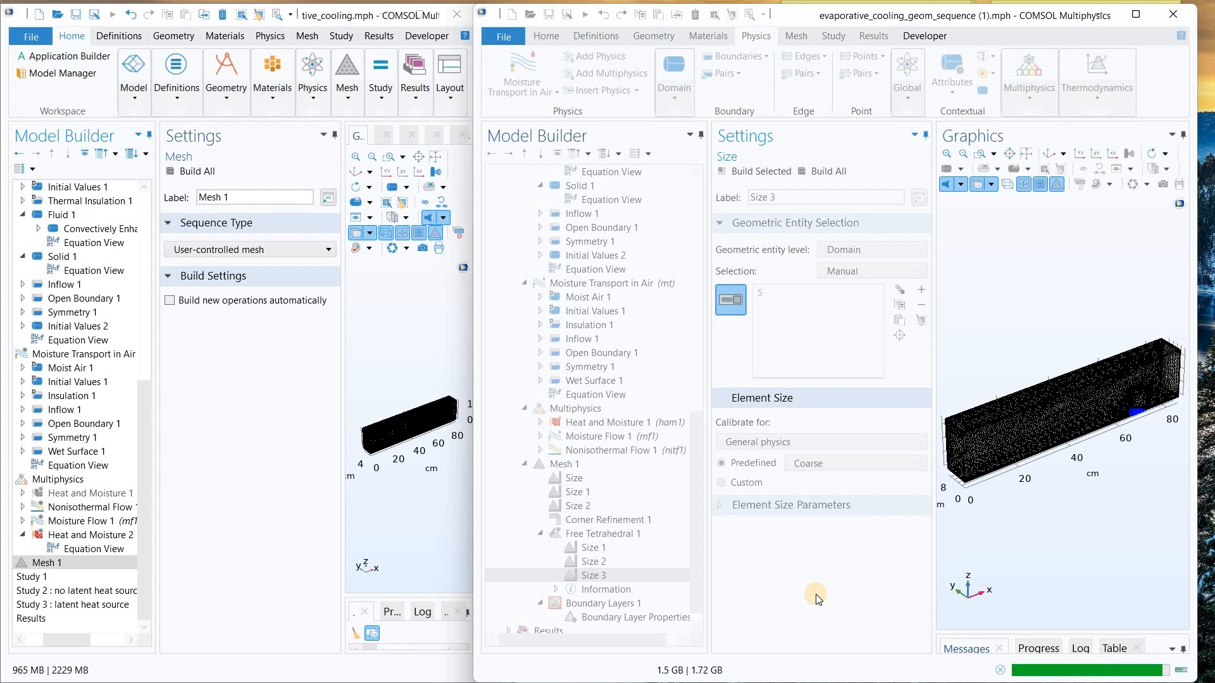
left_click(873, 463)
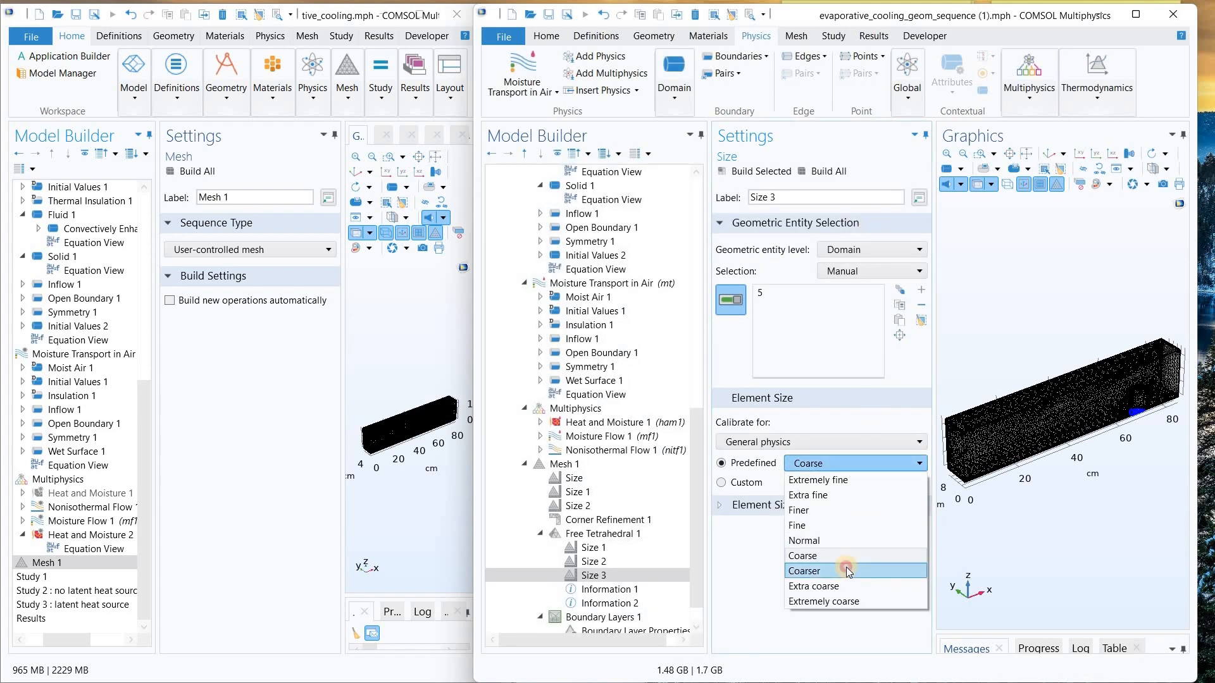
left_click(845, 565)
left_click(805, 173)
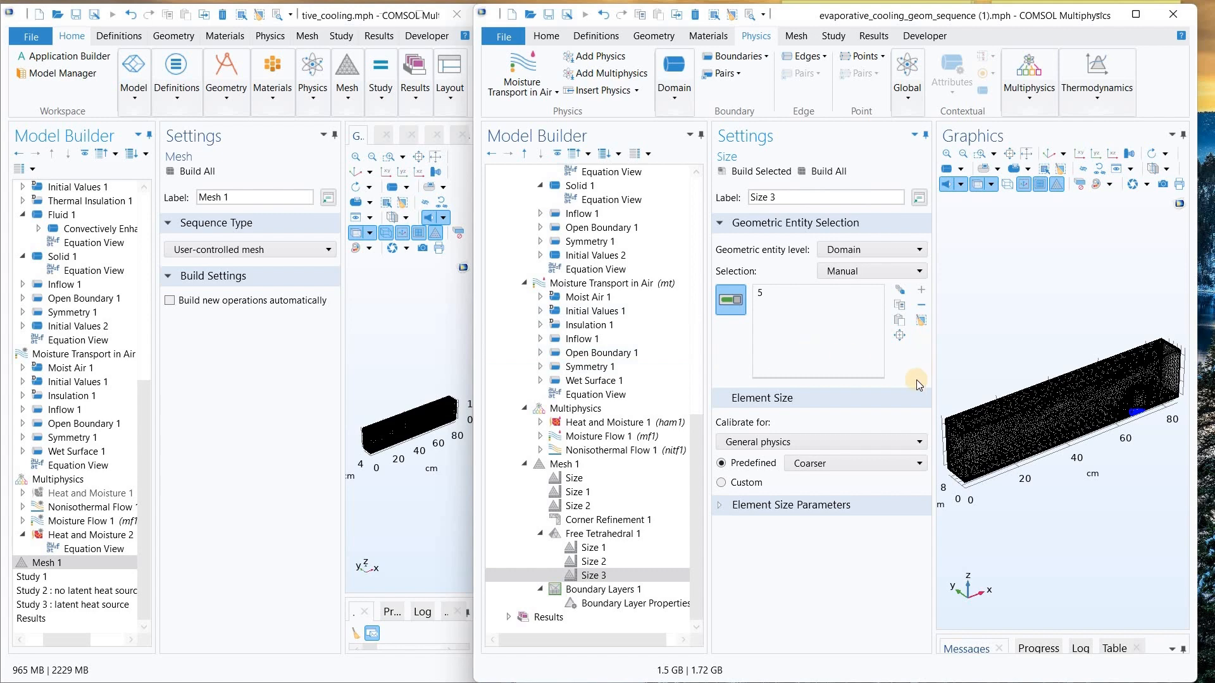
- Collapse the new model's Mesh 1 node and review the study steps and solver configuration of Study 1 in the reference model
left_click(523, 462)
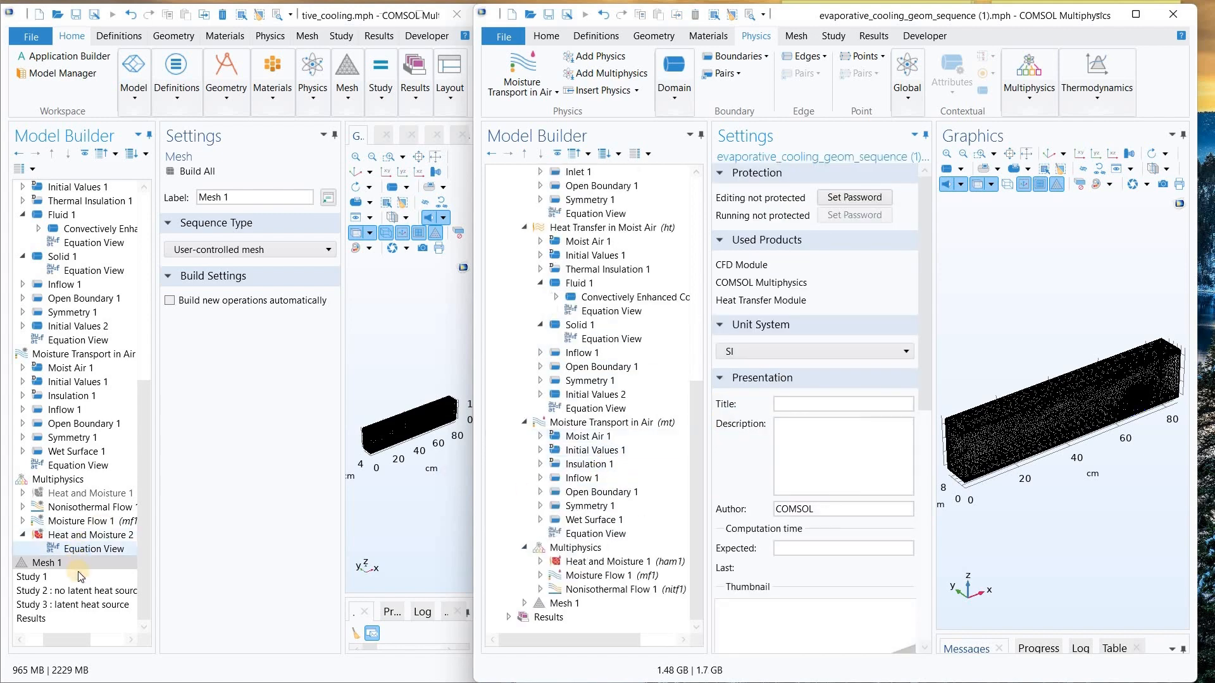
left_click(151, 536)
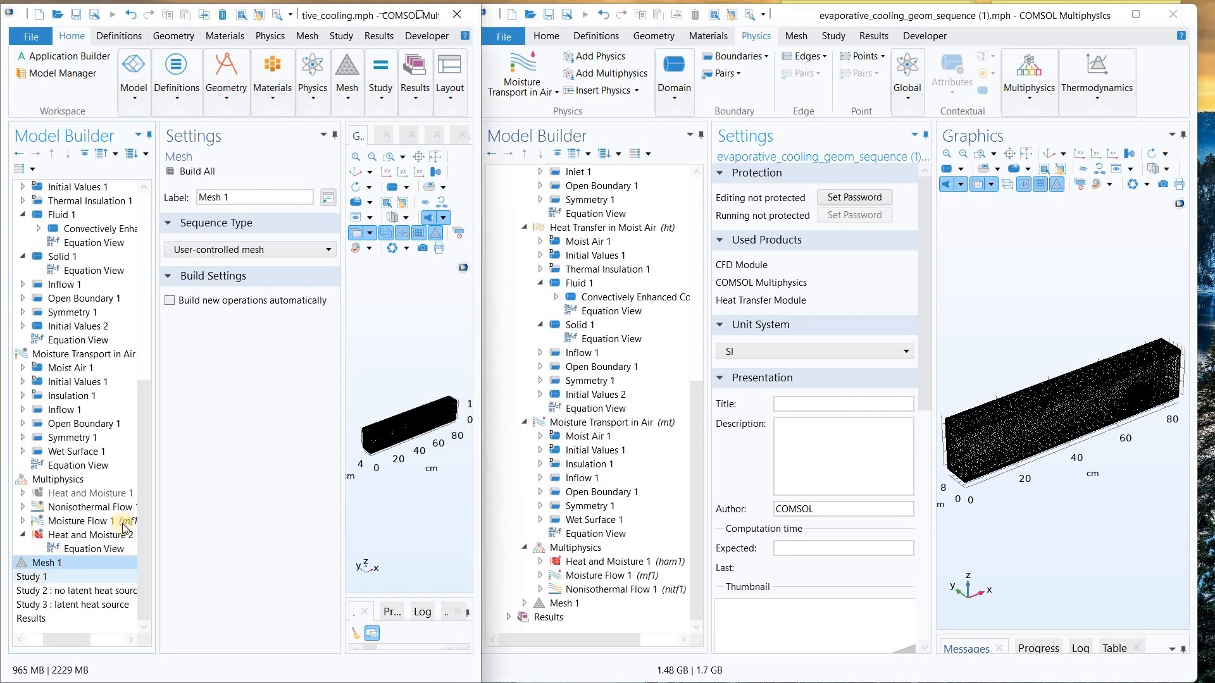
left_click_drag(156, 451, 212, 434)
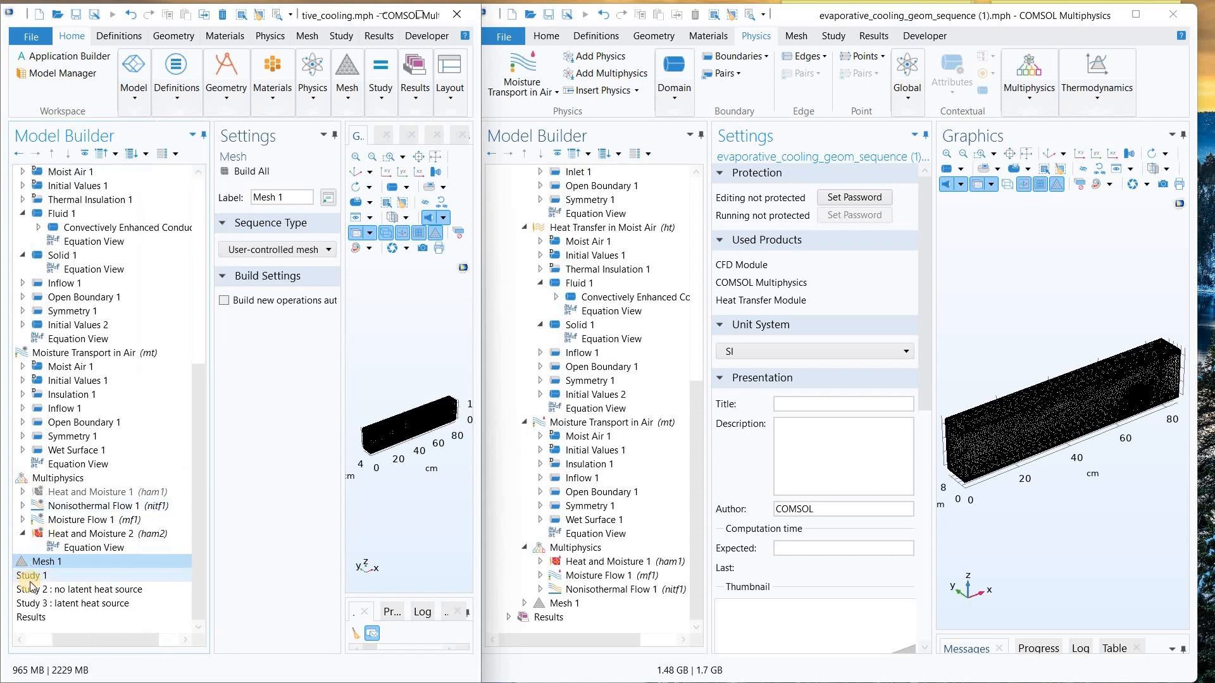
left_click(38, 576)
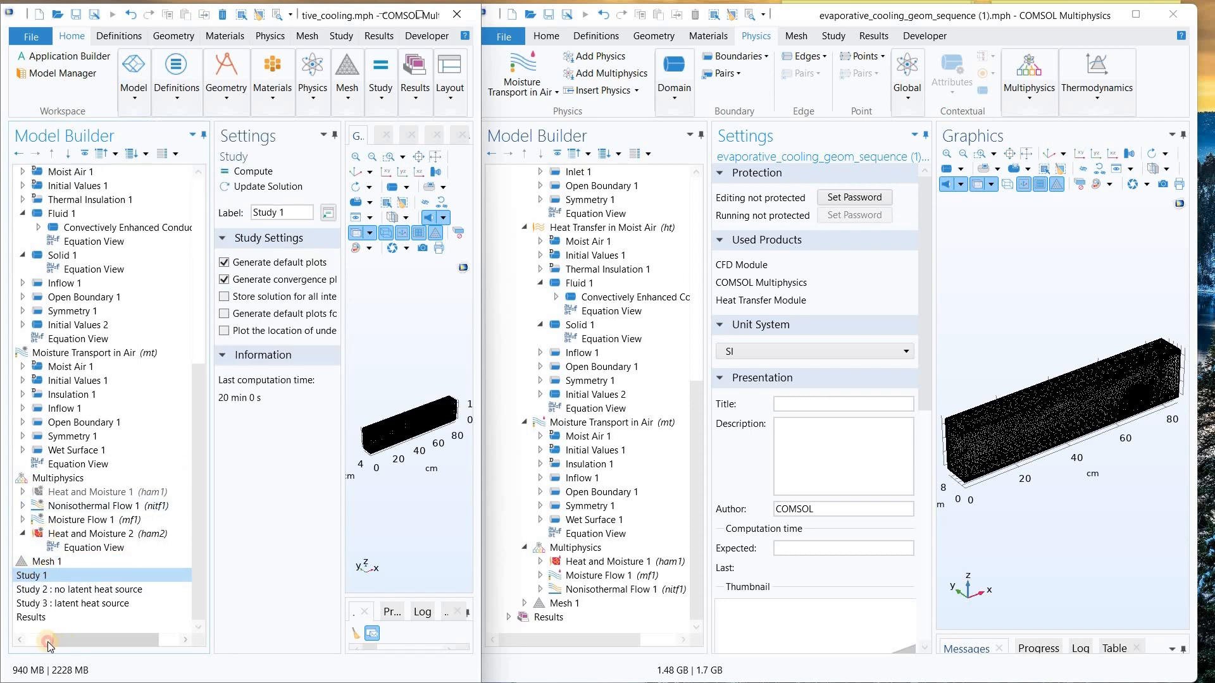
left_click_drag(70, 640, 51, 640)
left_click(22, 576)
scroll(69, 569, "down", 1)
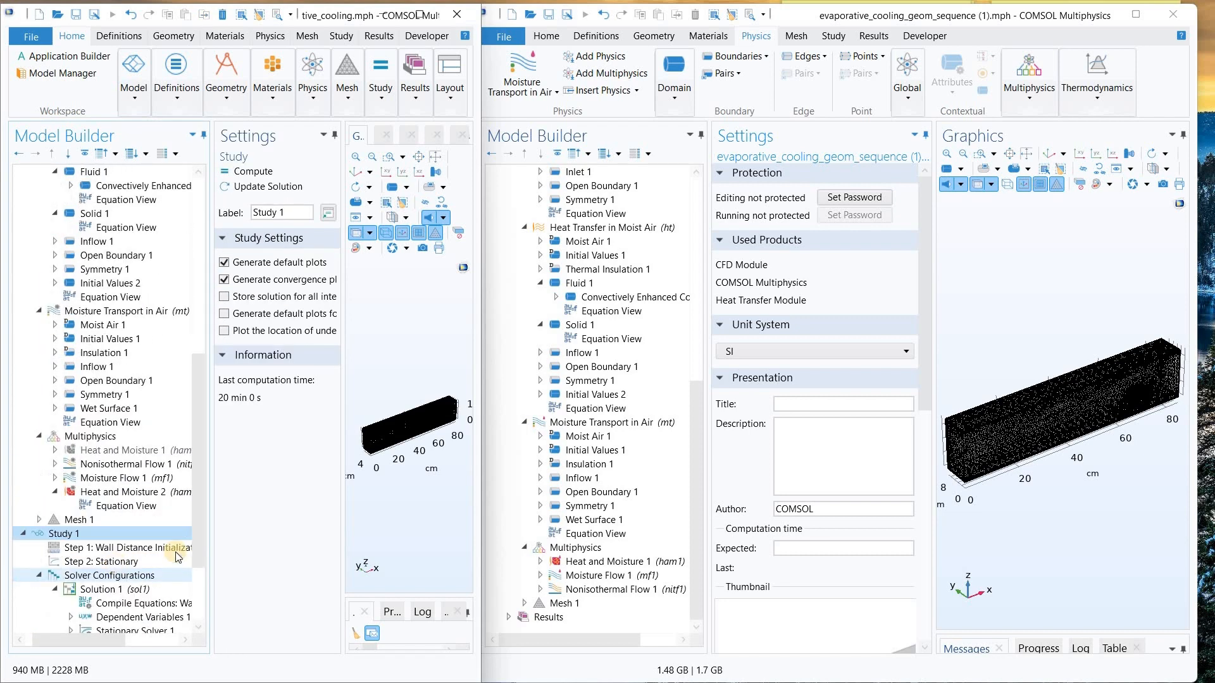
scroll(74, 555, "down", 3)
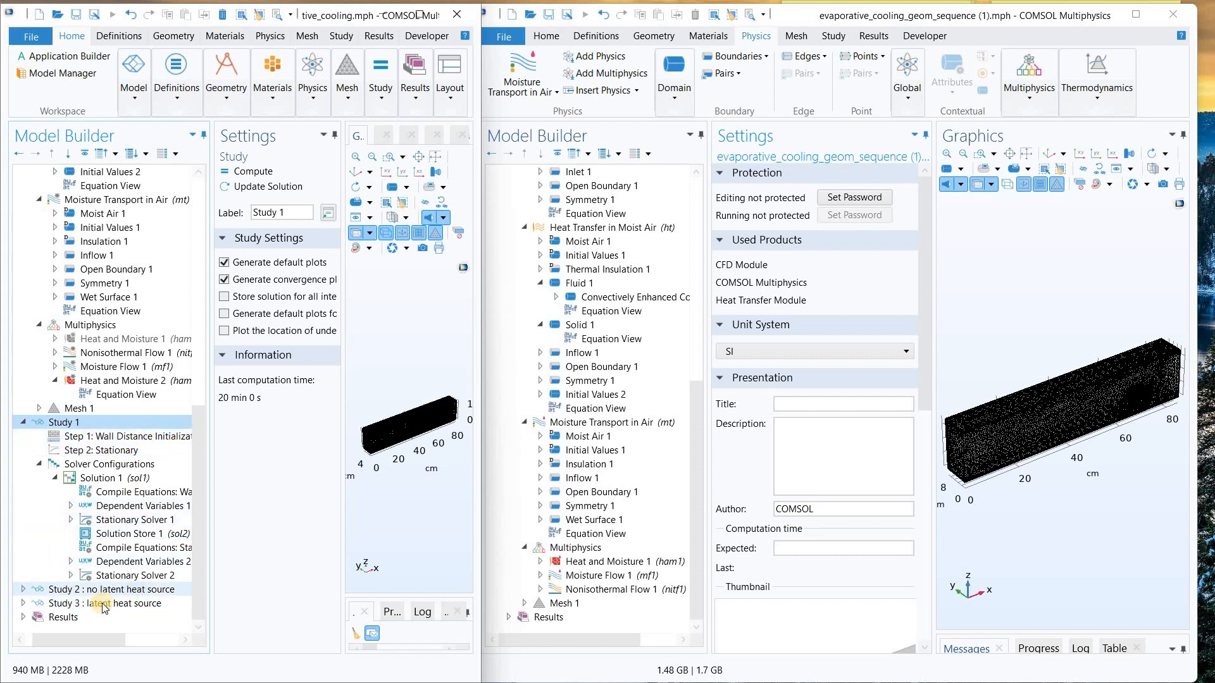
- Add a Stationary study to the new evaporative cooling model from the preset studies for some physics interfaces
left_click(975, 312)
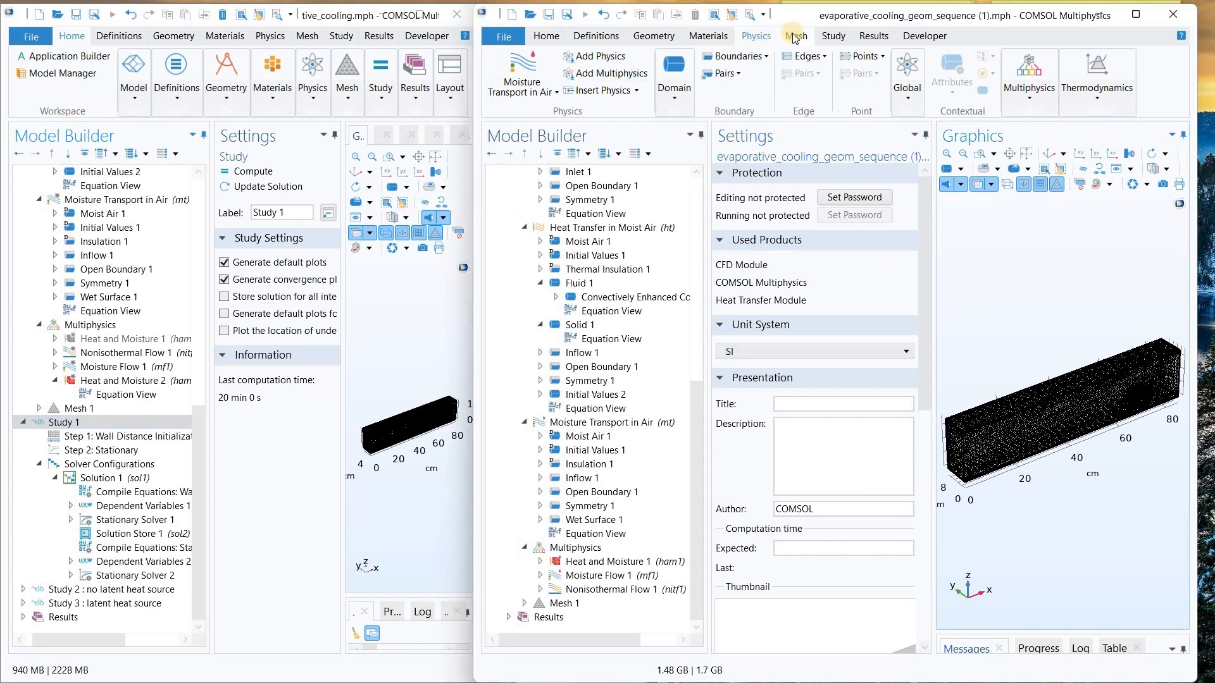
left_click(832, 37)
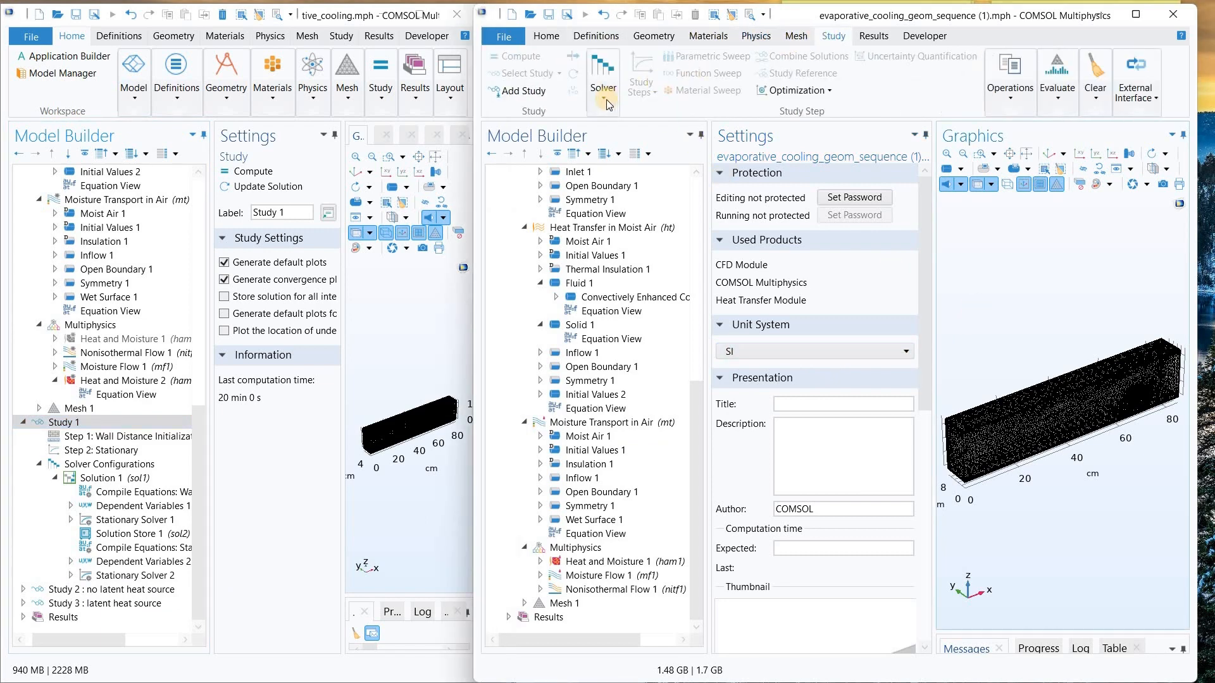
left_click(541, 95)
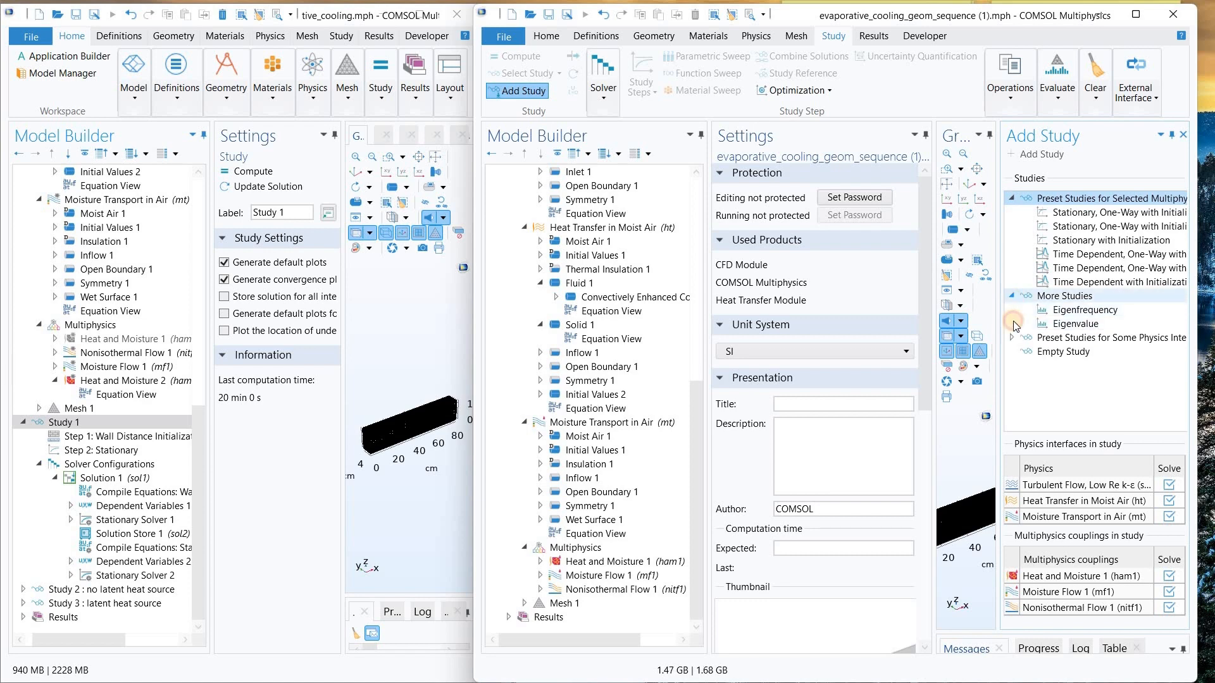
left_click(1012, 309)
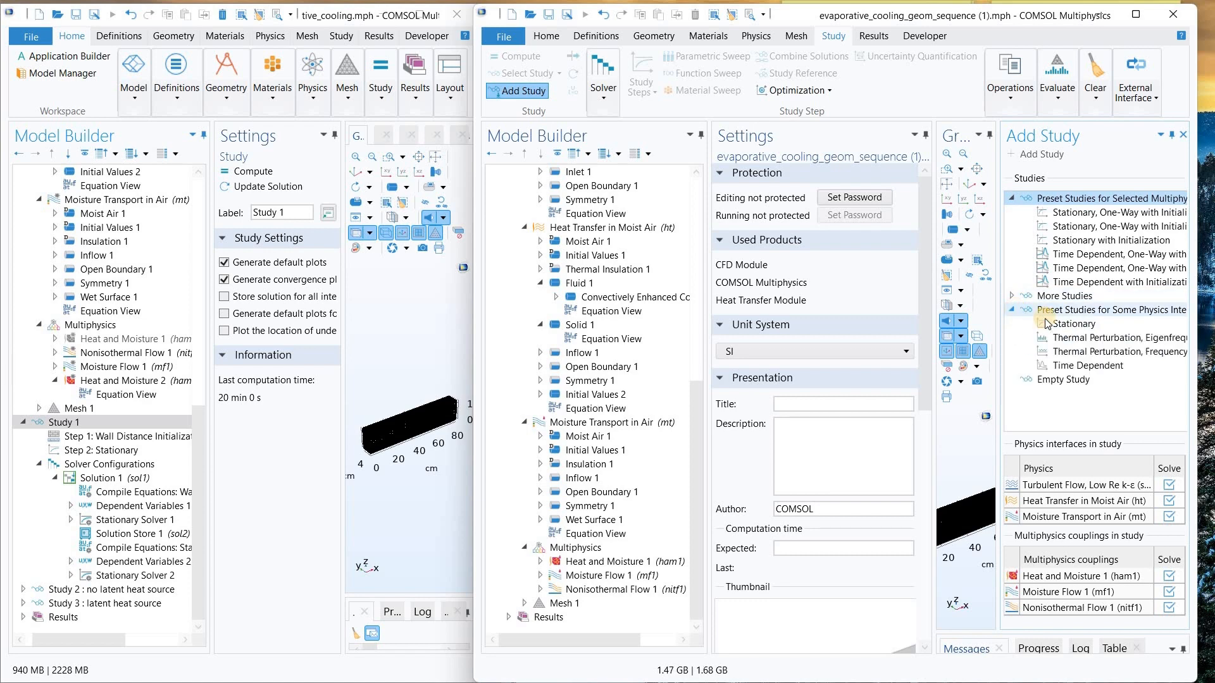
left_click(1071, 324)
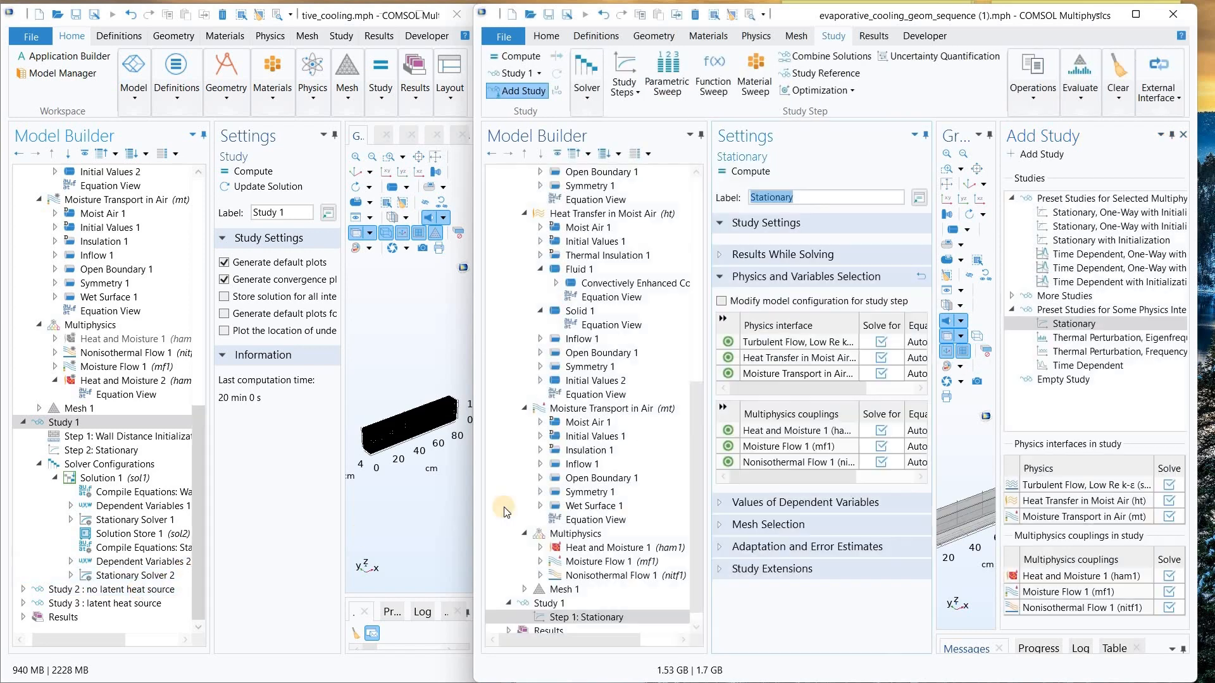
- Add two Time Dependent studies to the new model and close the study selection
left_click(1113, 367)
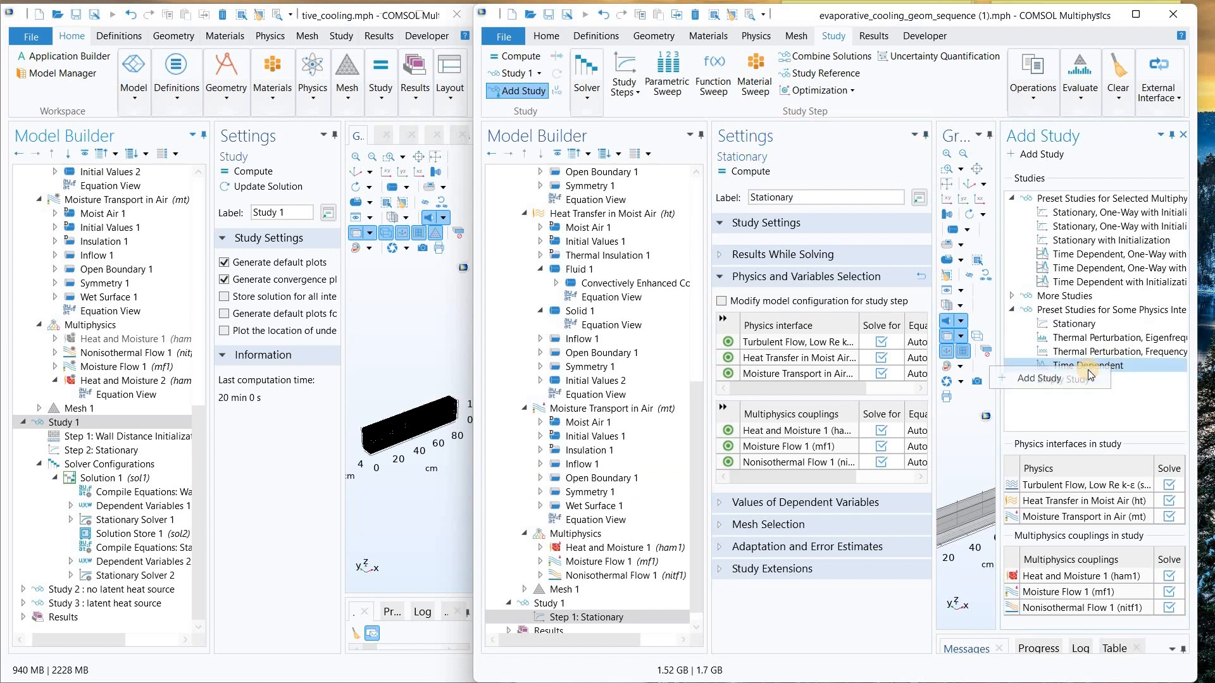
double_click(1108, 369)
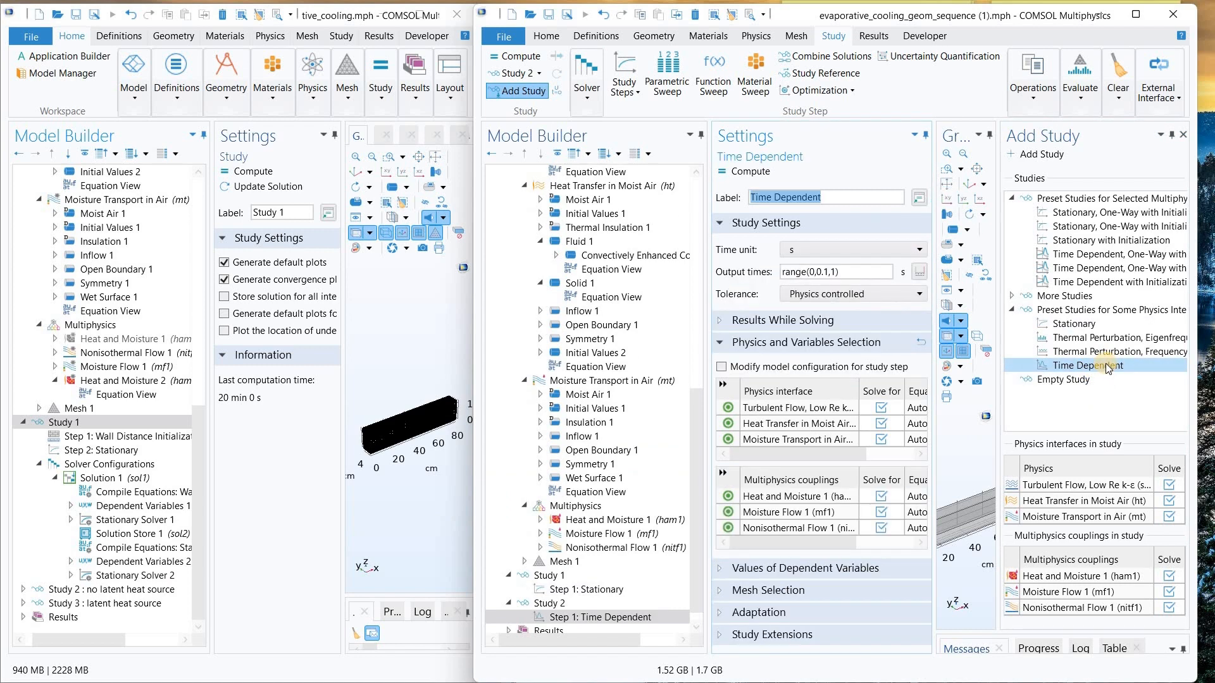
right_click(1108, 368)
left_click(1077, 379)
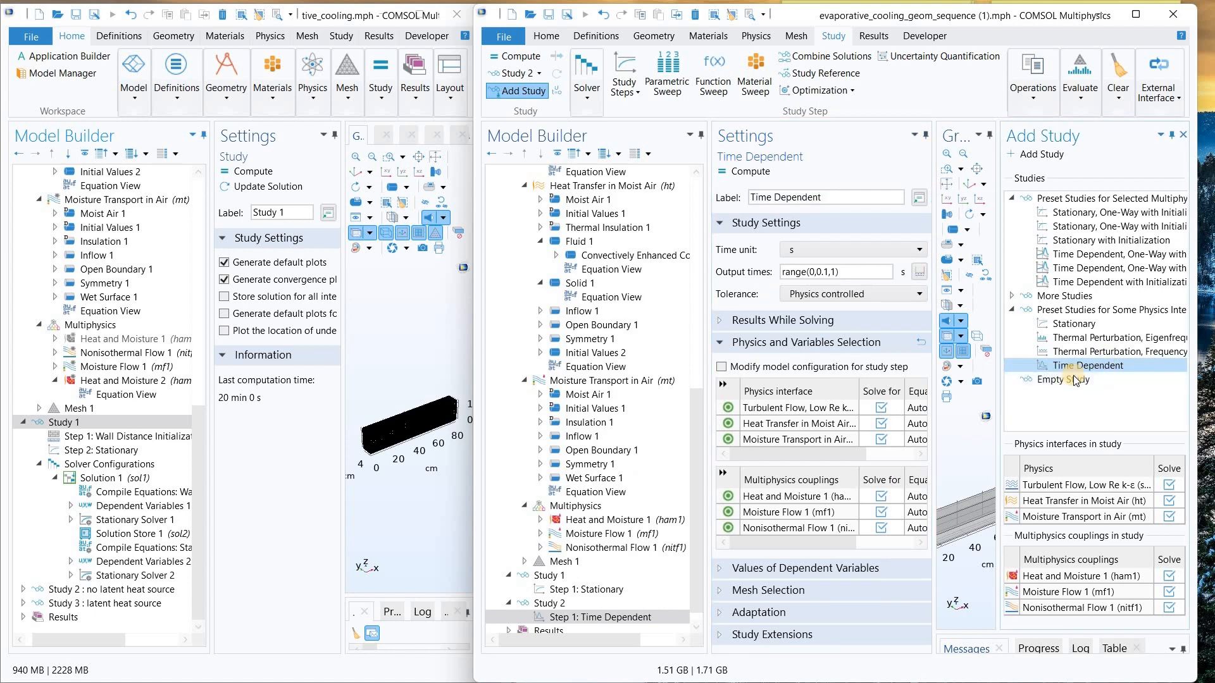
left_click(1182, 135)
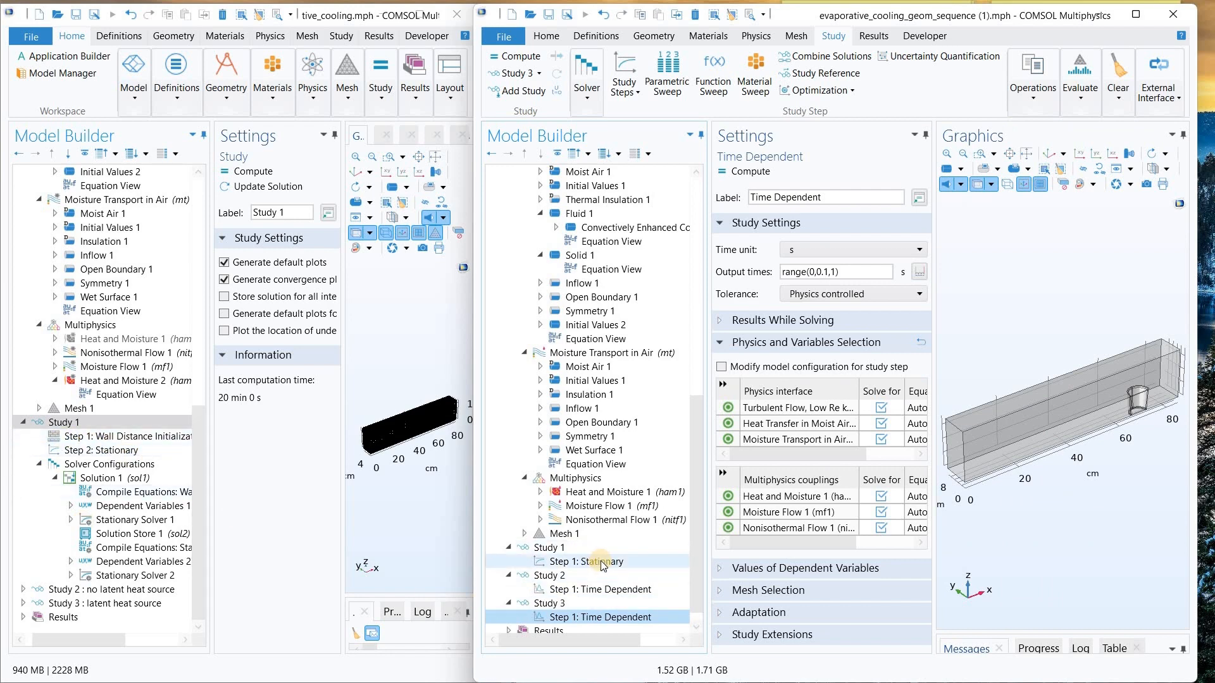
- Add a Wall Distance Initialization step to Study 1 of the new model, matching the reference model's study steps
left_click_drag(341, 411, 496, 420)
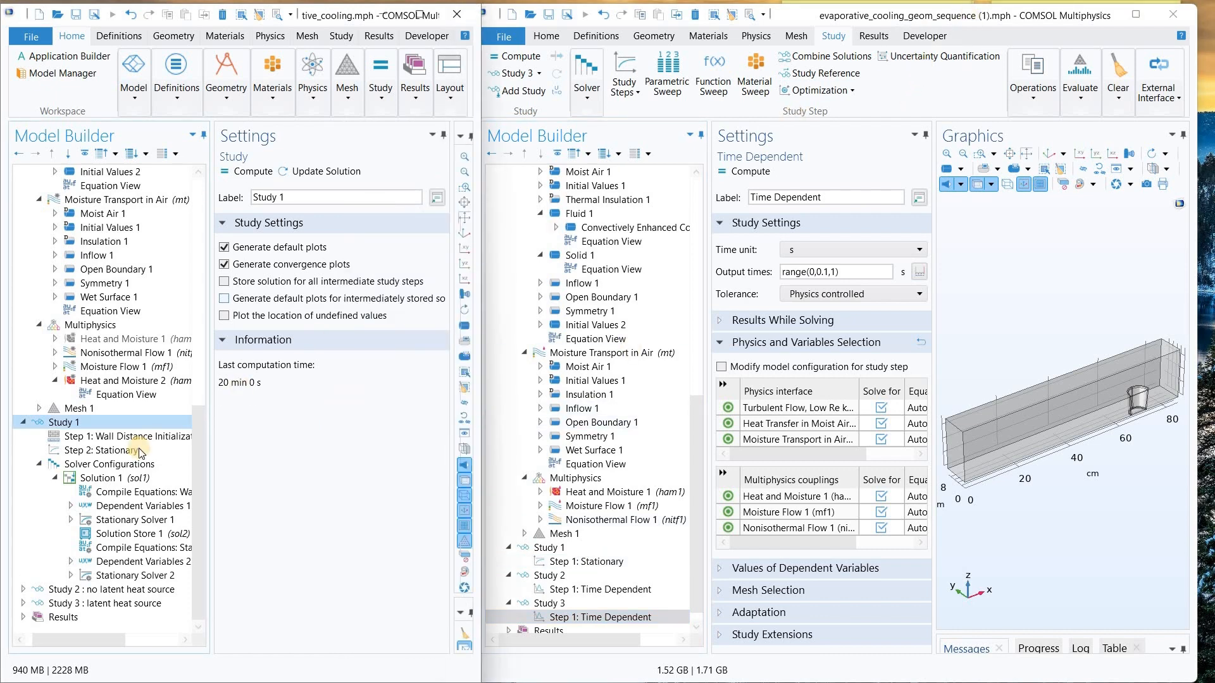
left_click(115, 450)
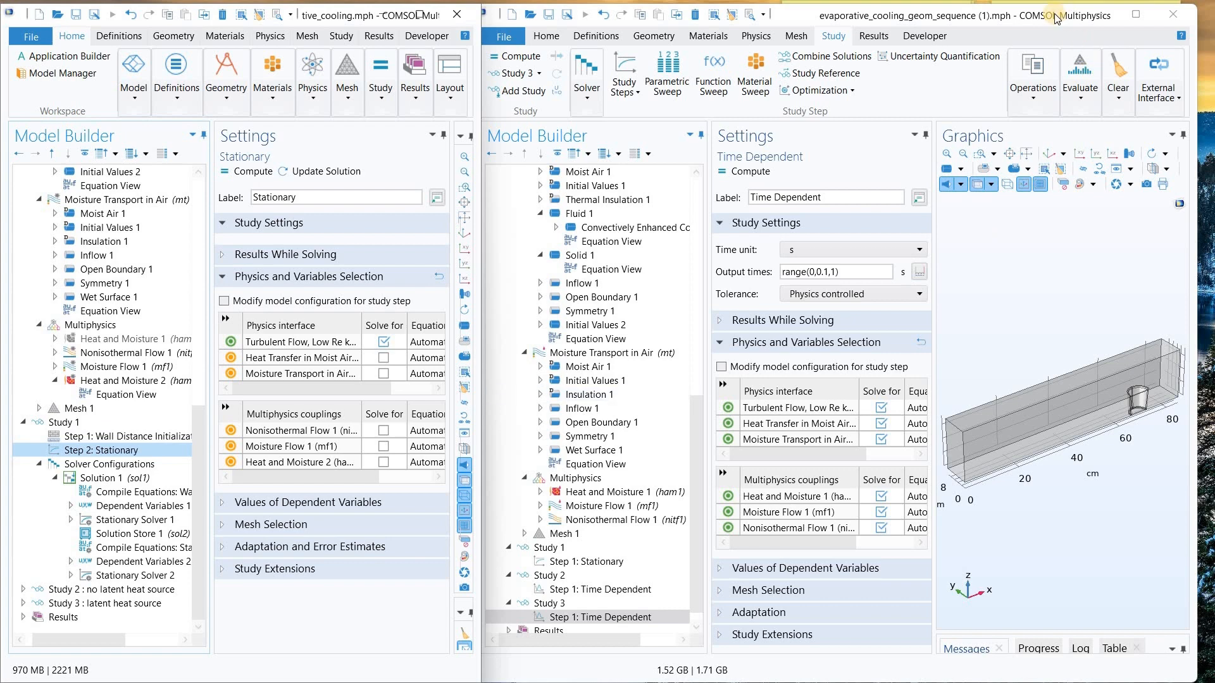
left_click(1056, 22)
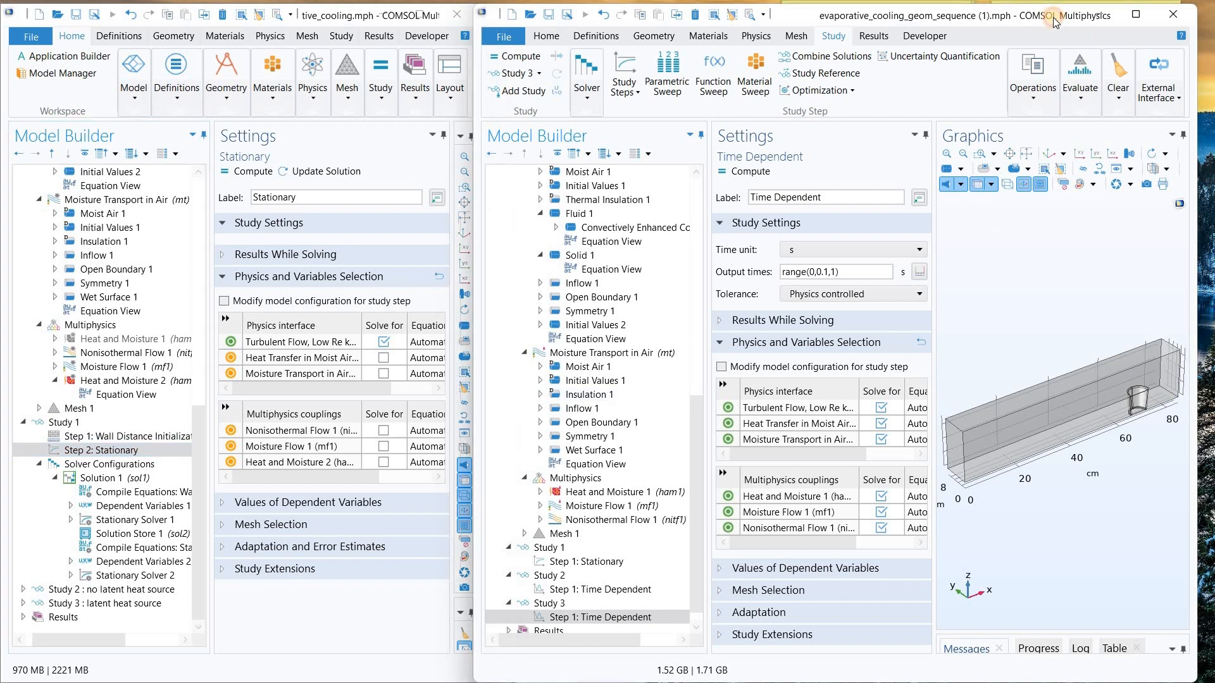
left_click(576, 563)
right_click(575, 563)
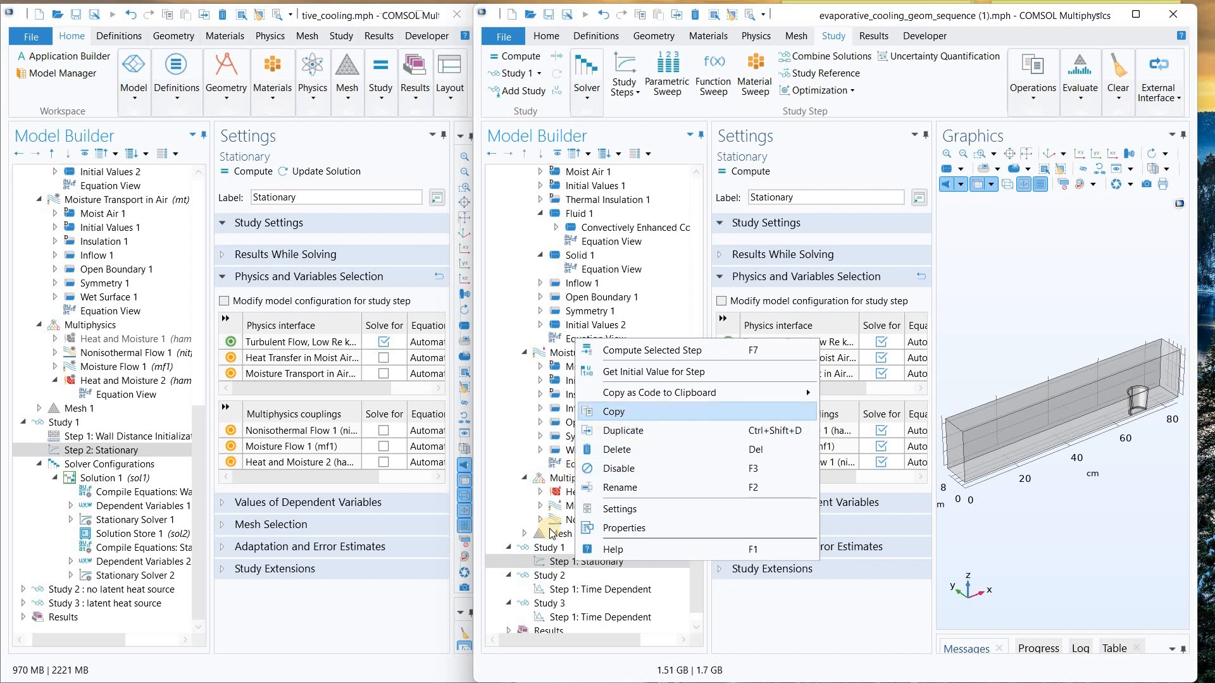
left_click(551, 551)
right_click(552, 551)
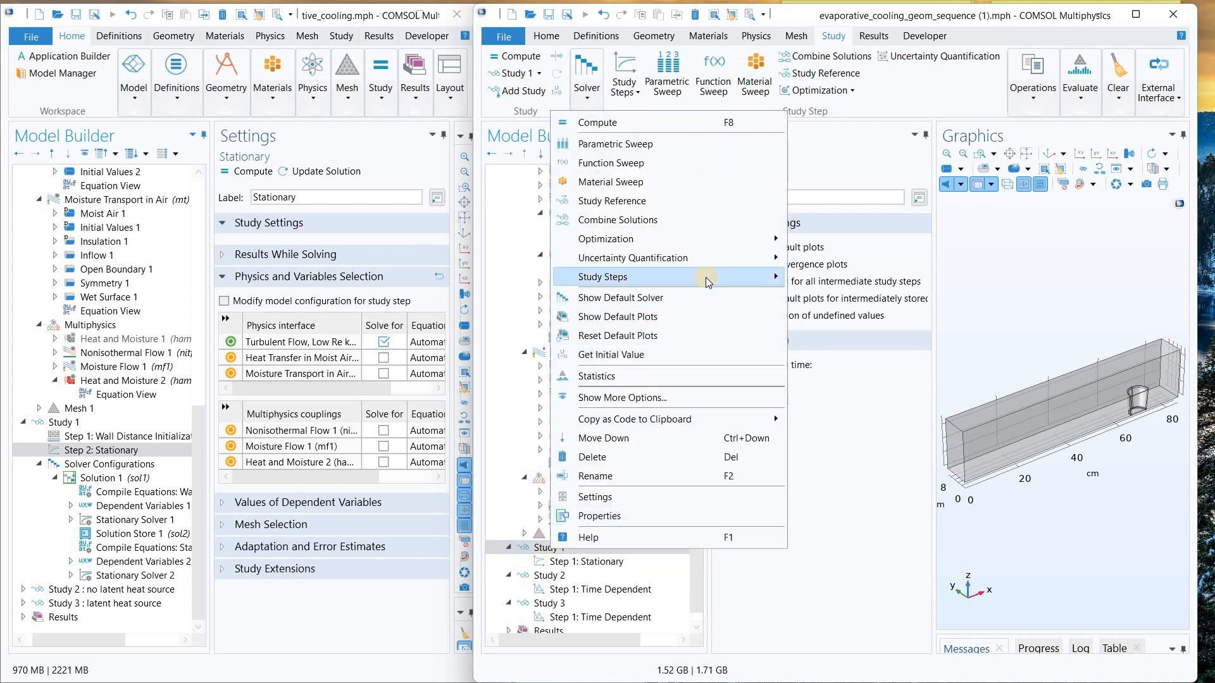
mouse_move(706, 282)
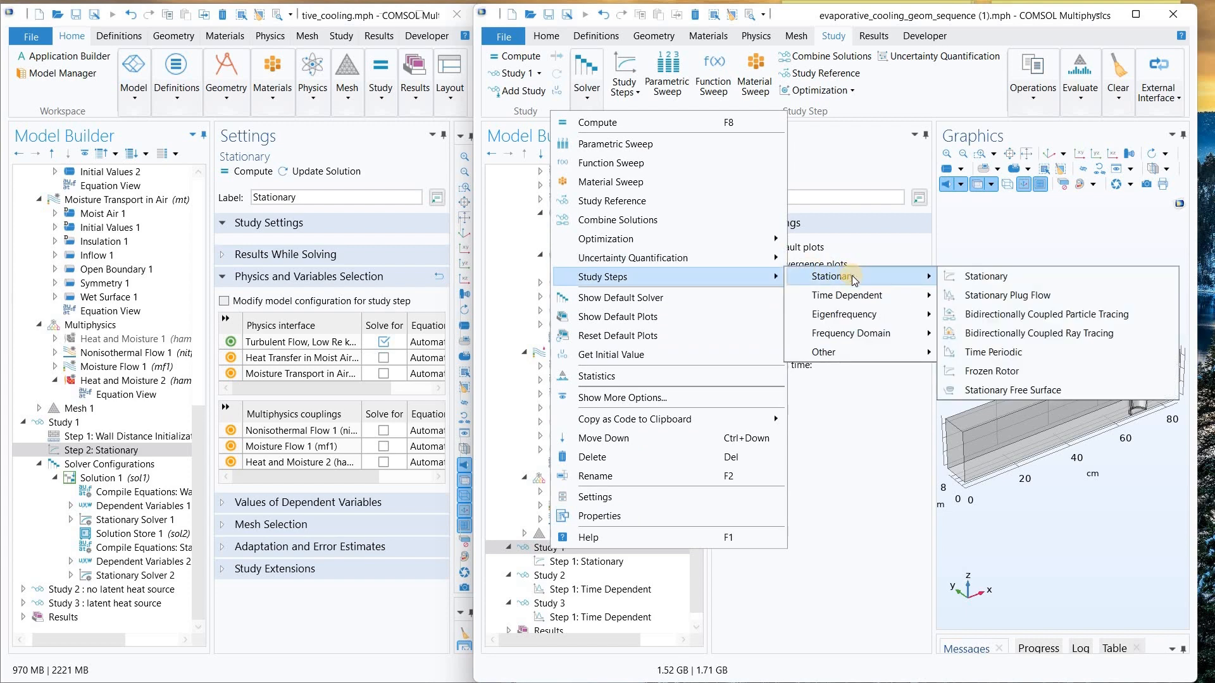
mouse_move(884, 357)
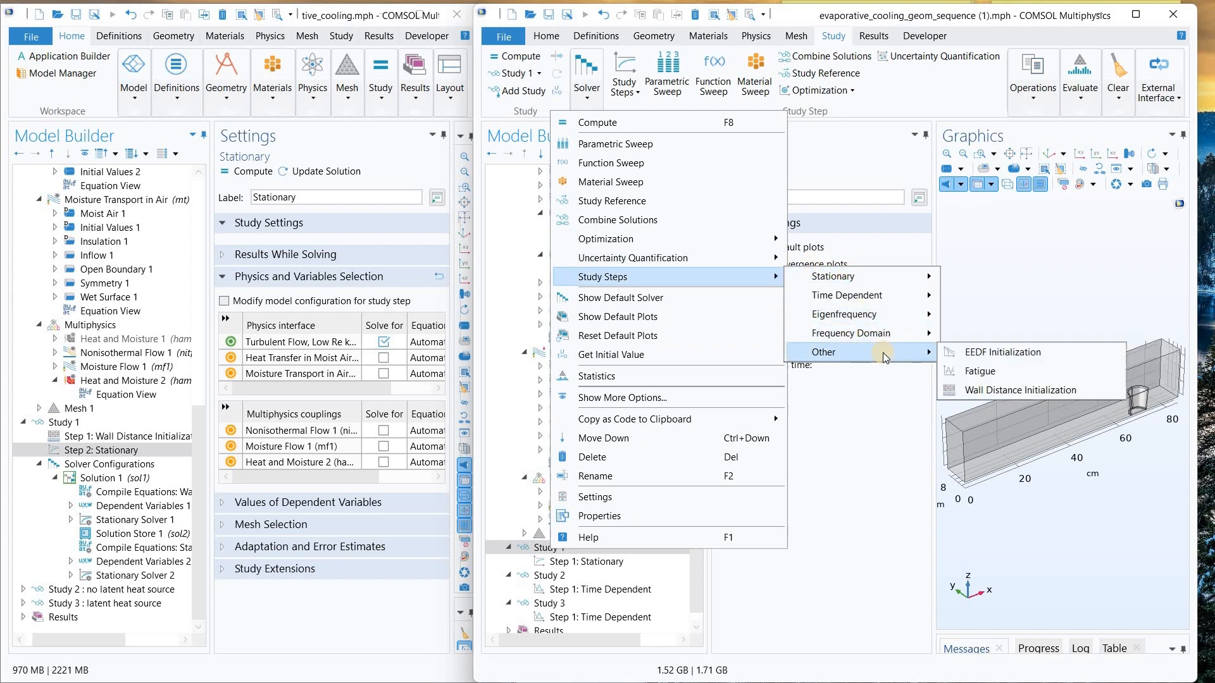
left_click(1038, 390)
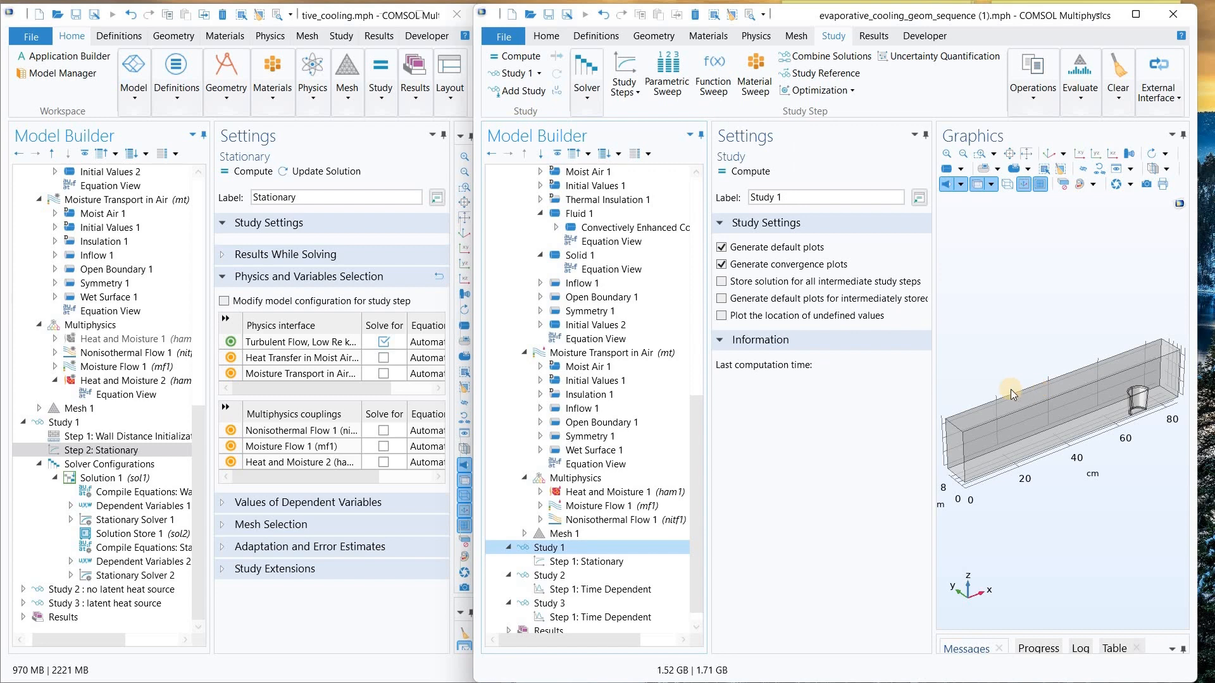
- Move Study 1's Wall Distance Initialization step above Stationary and exclude Moisture Flow 1 and Nonisothermal Flow 1 from what it solves
left_click(542, 574)
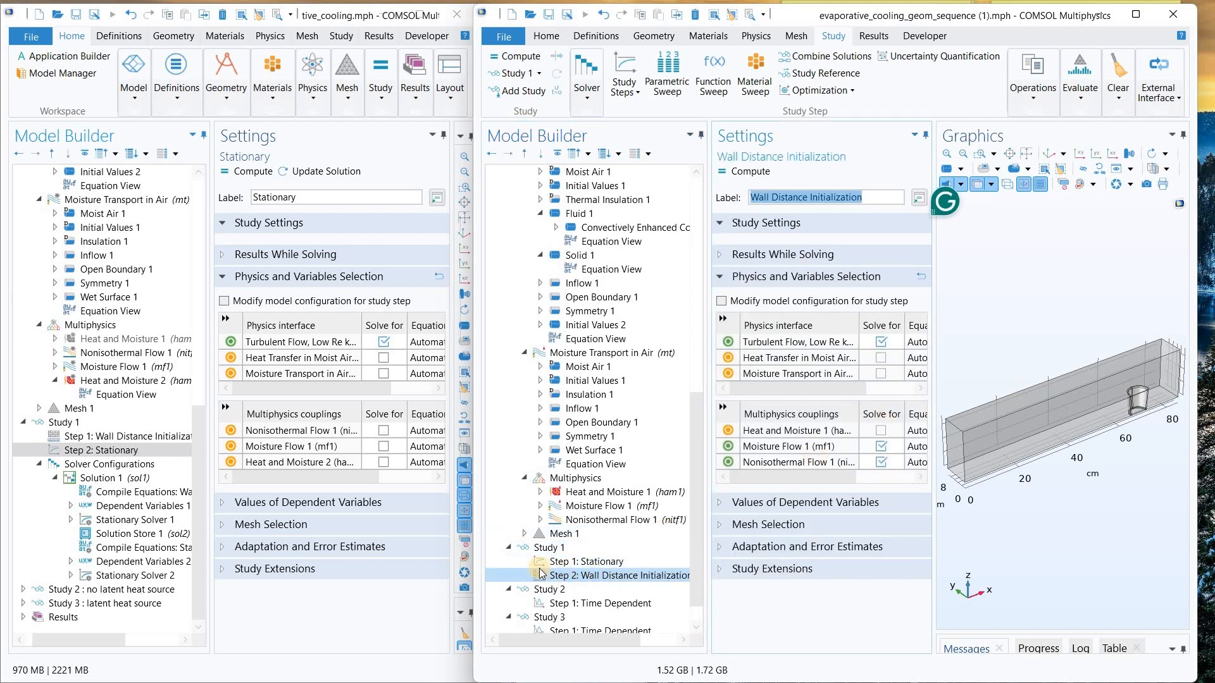
left_click_drag(541, 574, 585, 563)
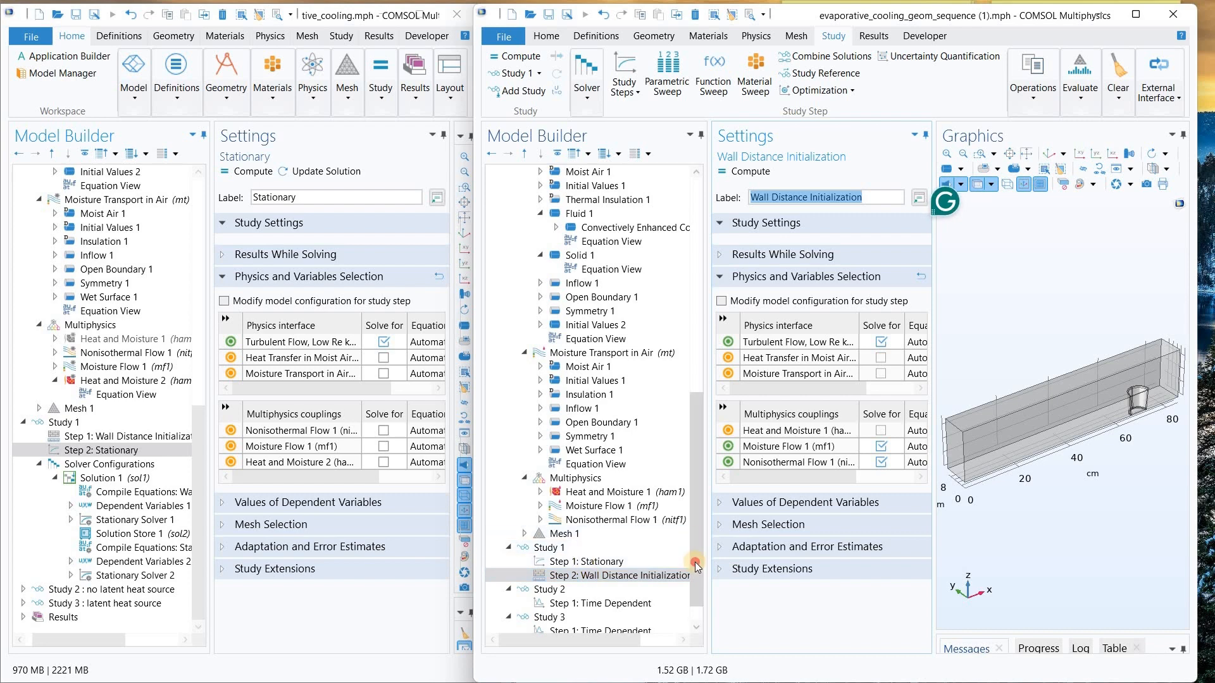
left_click_drag(696, 565, 688, 592)
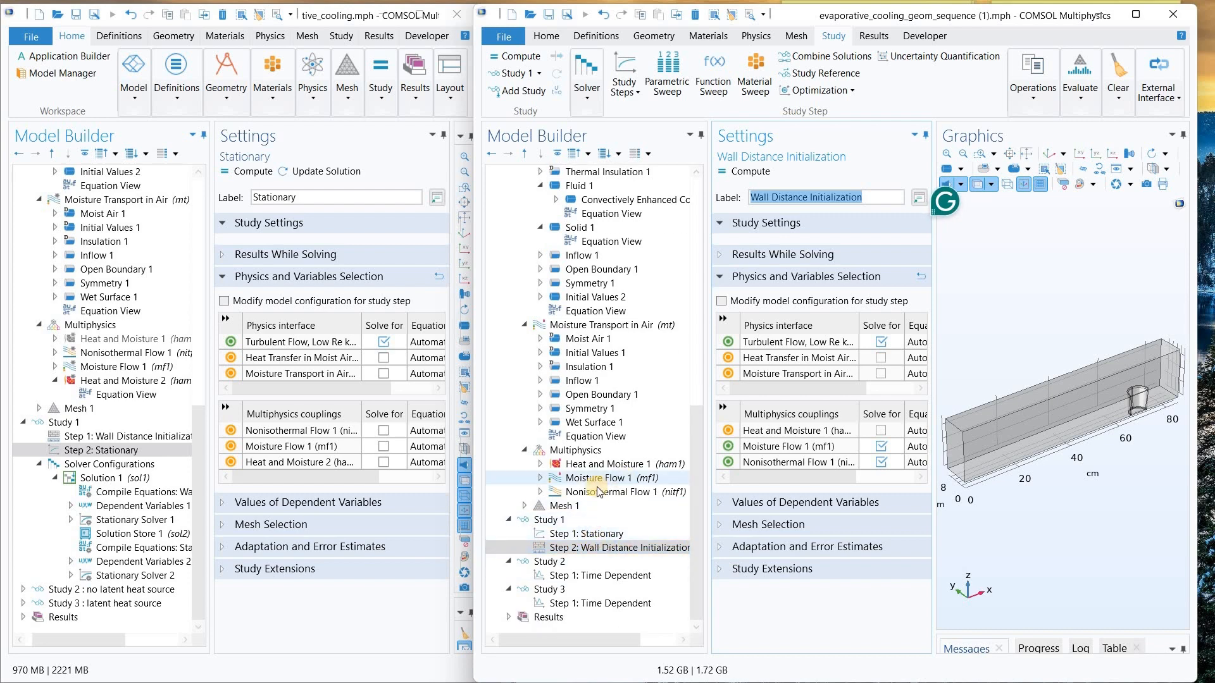
right_click(601, 545)
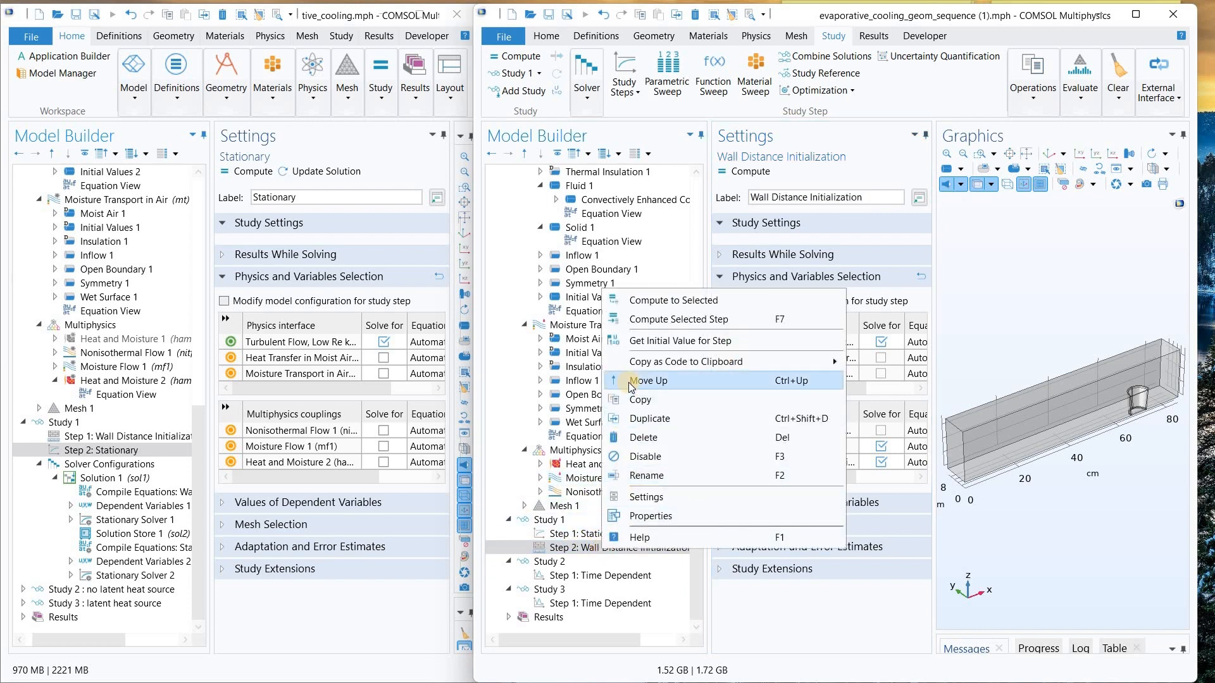
left_click(640, 380)
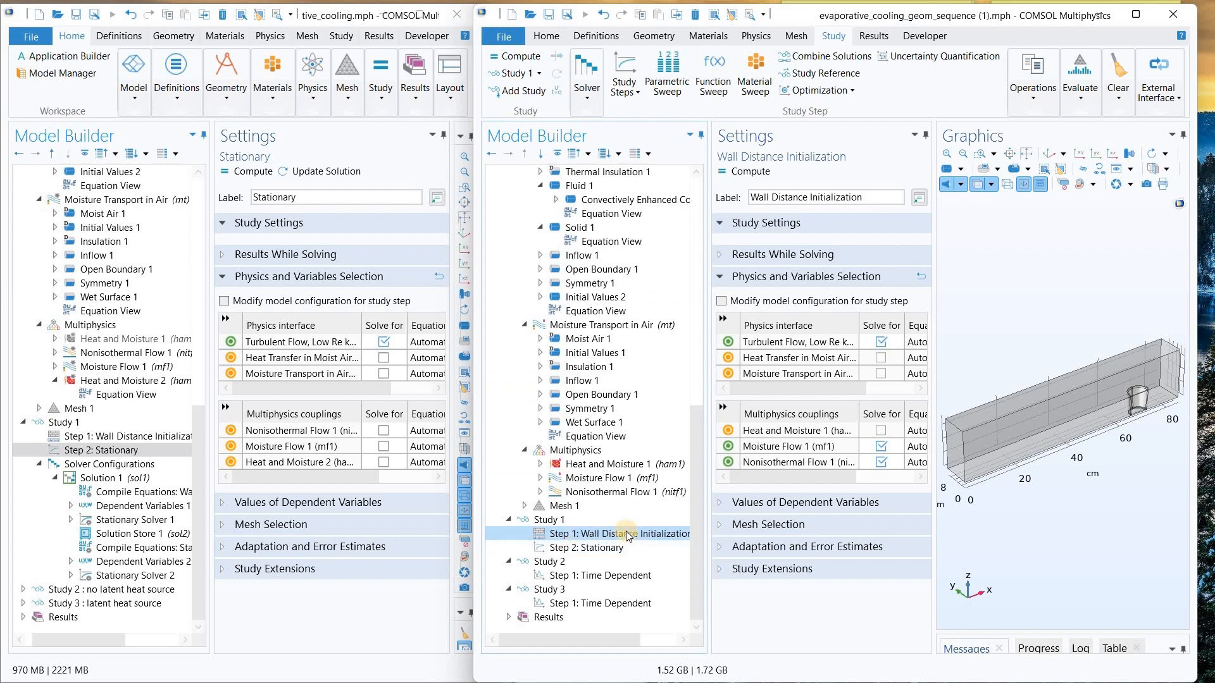
left_click(880, 446)
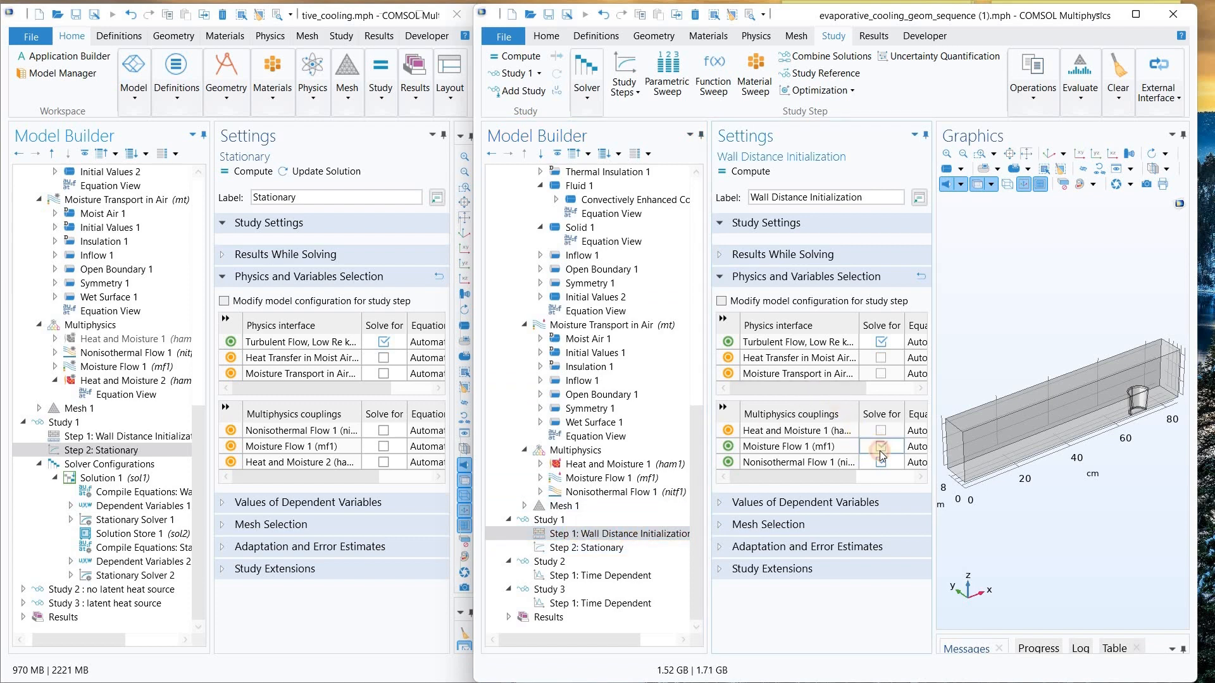
left_click(882, 462)
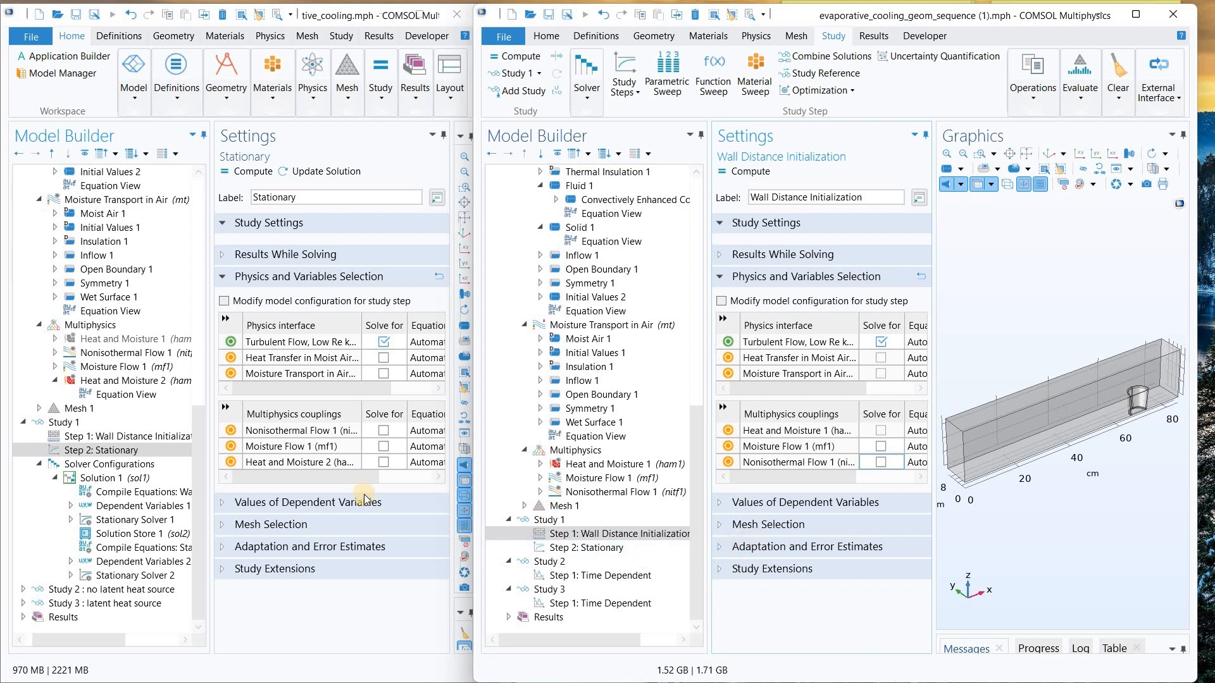
- Following the reference, exclude Heat Transfer in Moist Air, Moisture Transport in Air and all three multiphysics couplings from Study 1's Stationary step
left_click(200, 494)
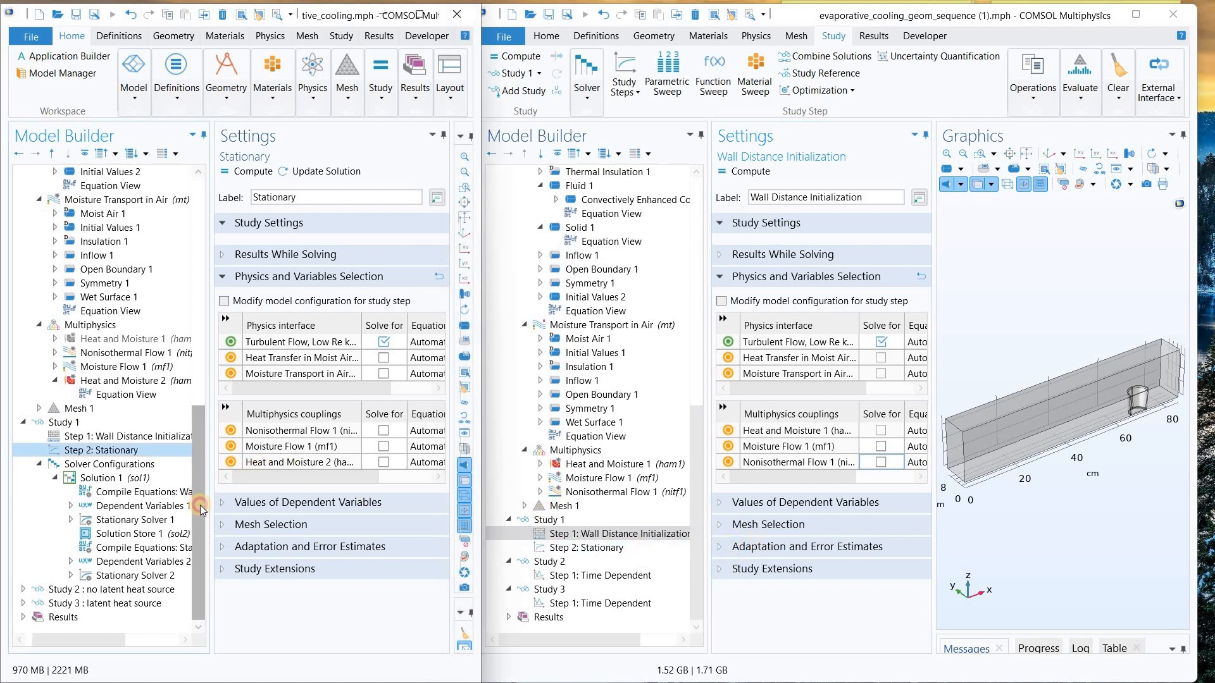
left_click(244, 525)
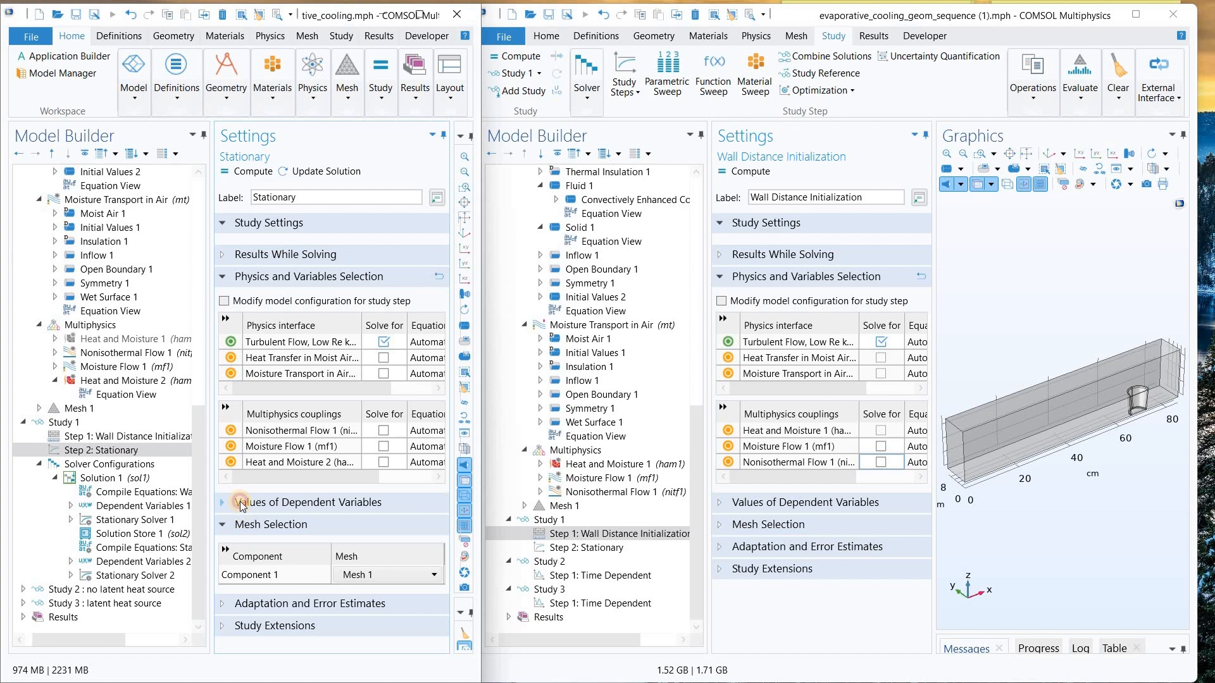
left_click(241, 503)
scroll(241, 504, "down", 3)
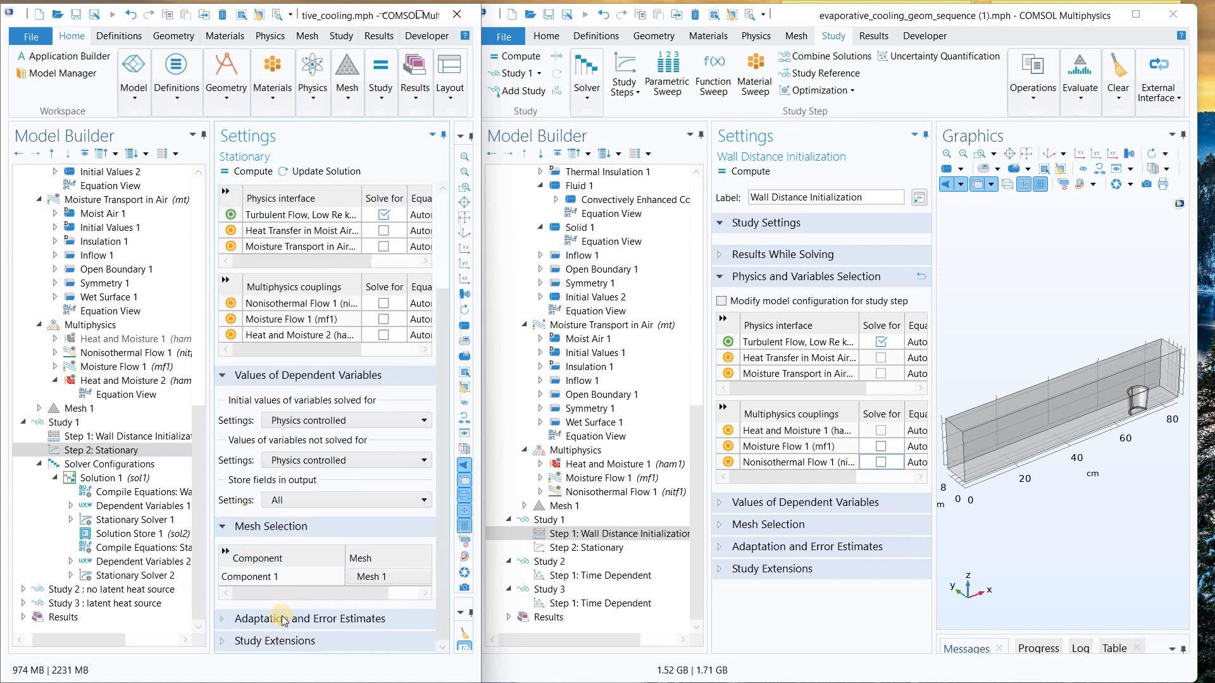
left_click(143, 468)
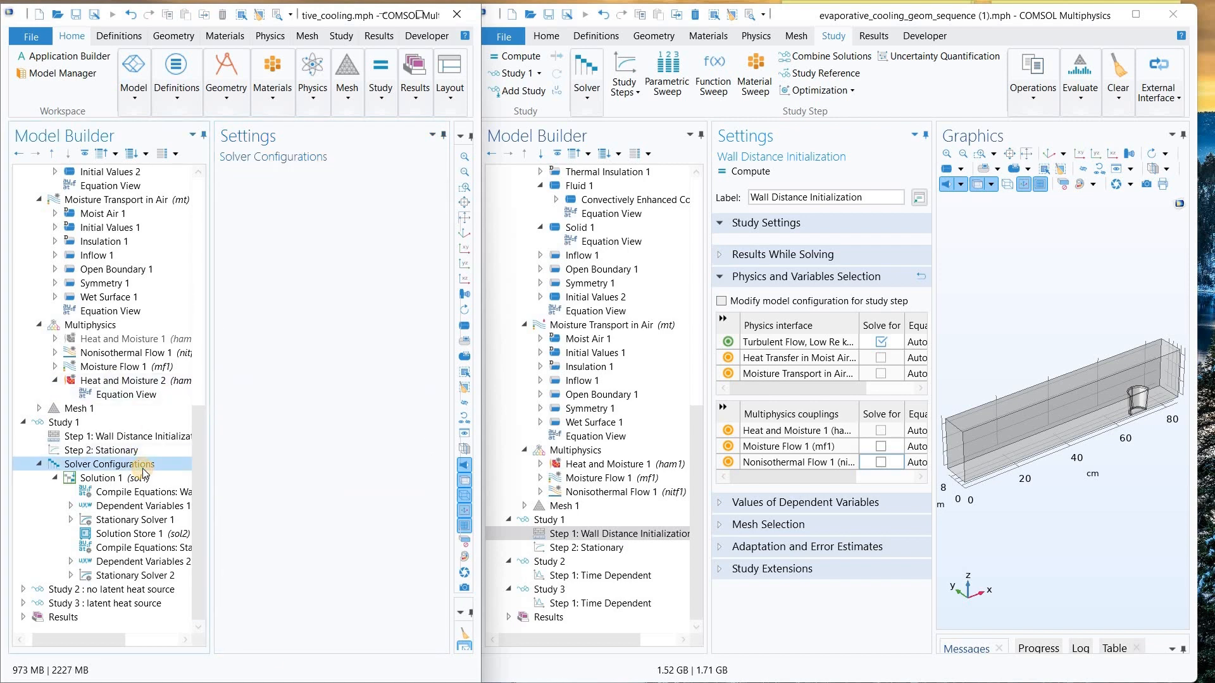
key("Up")
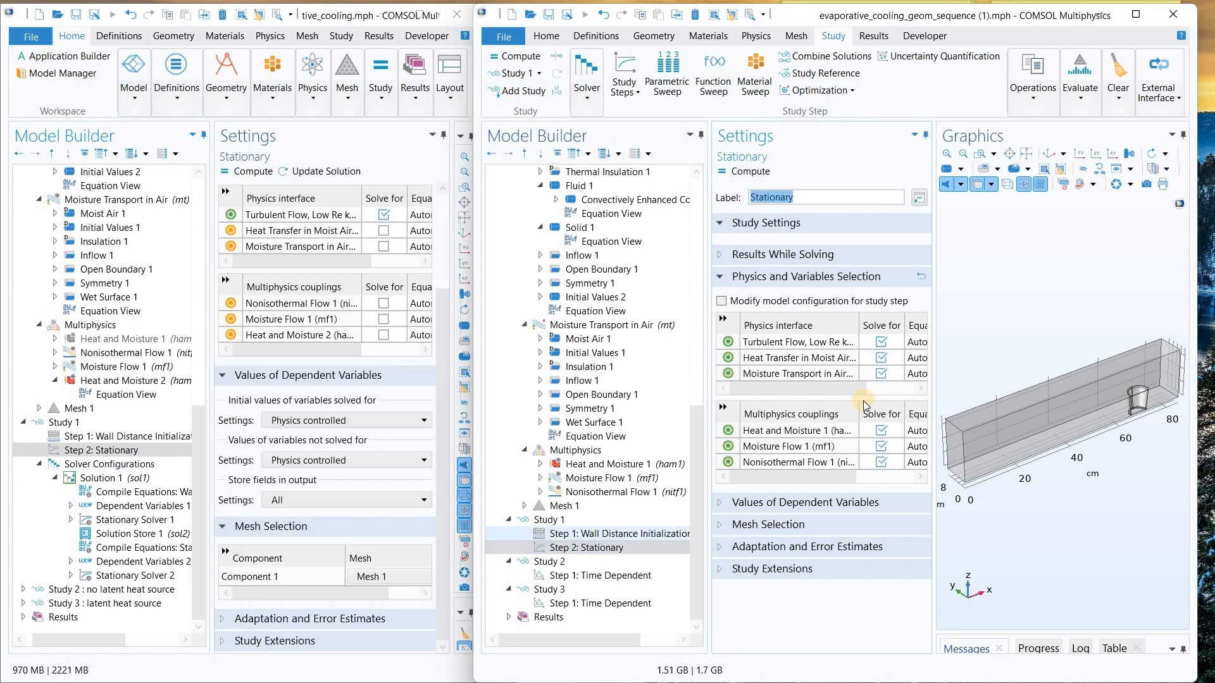
left_click(633, 545)
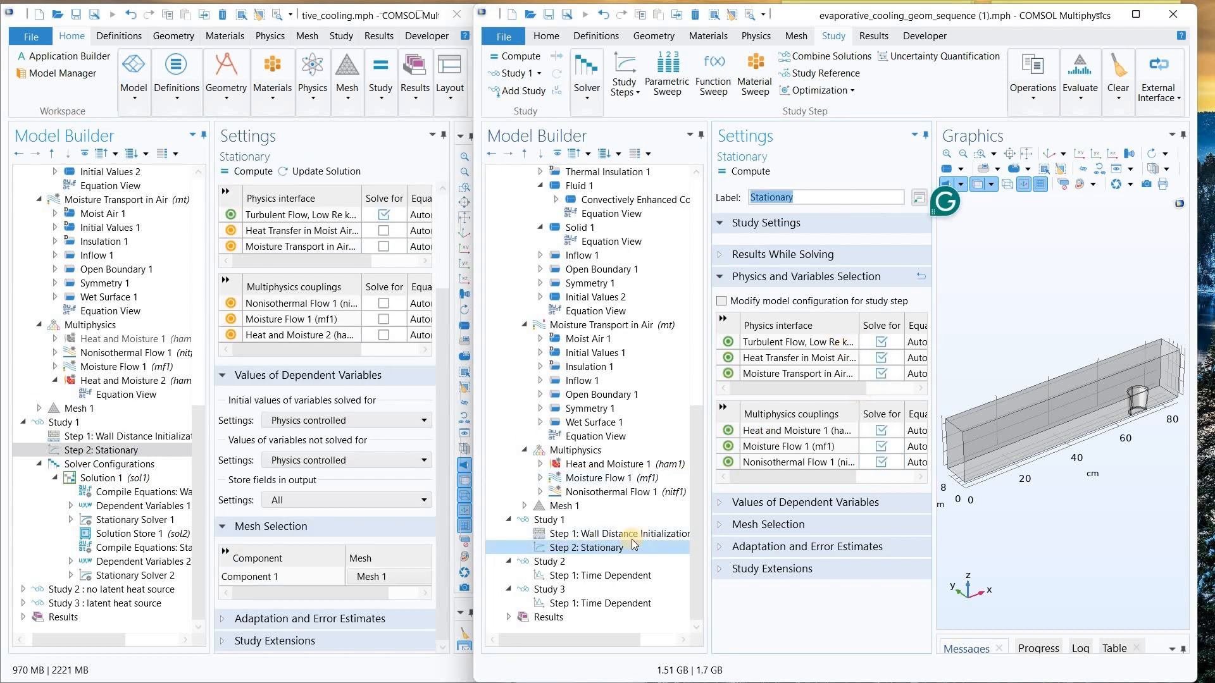
left_click(881, 357)
left_click(882, 374)
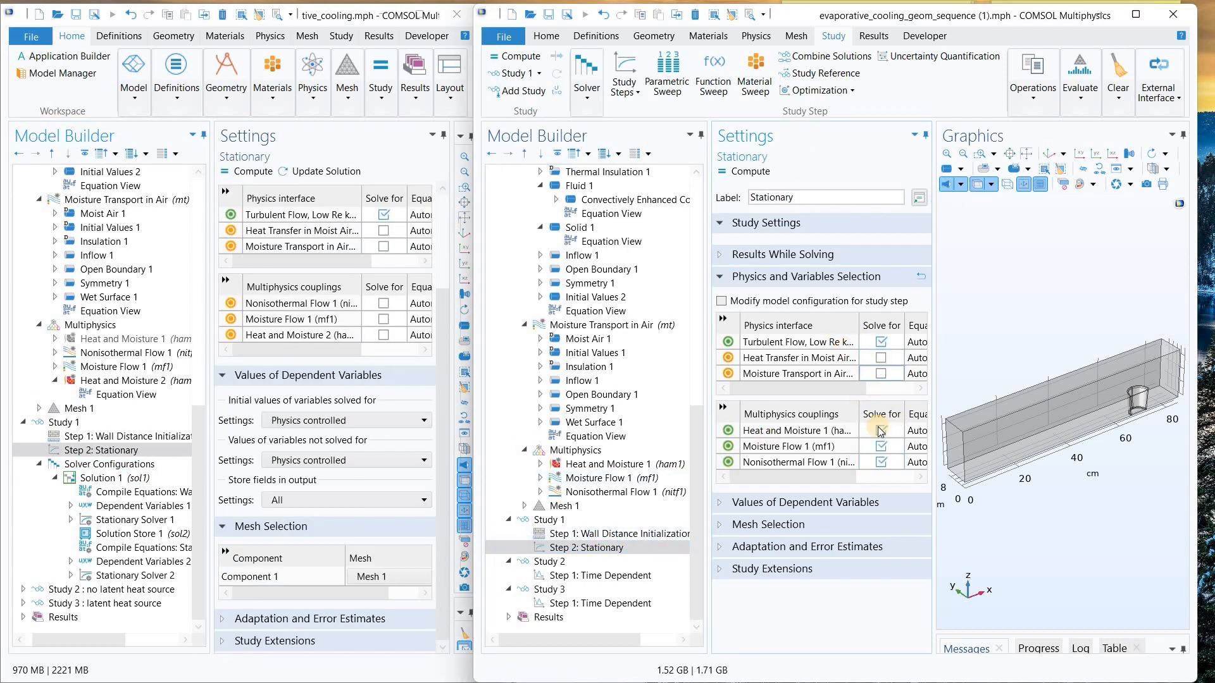
left_click(881, 431)
left_click(881, 446)
left_click(881, 462)
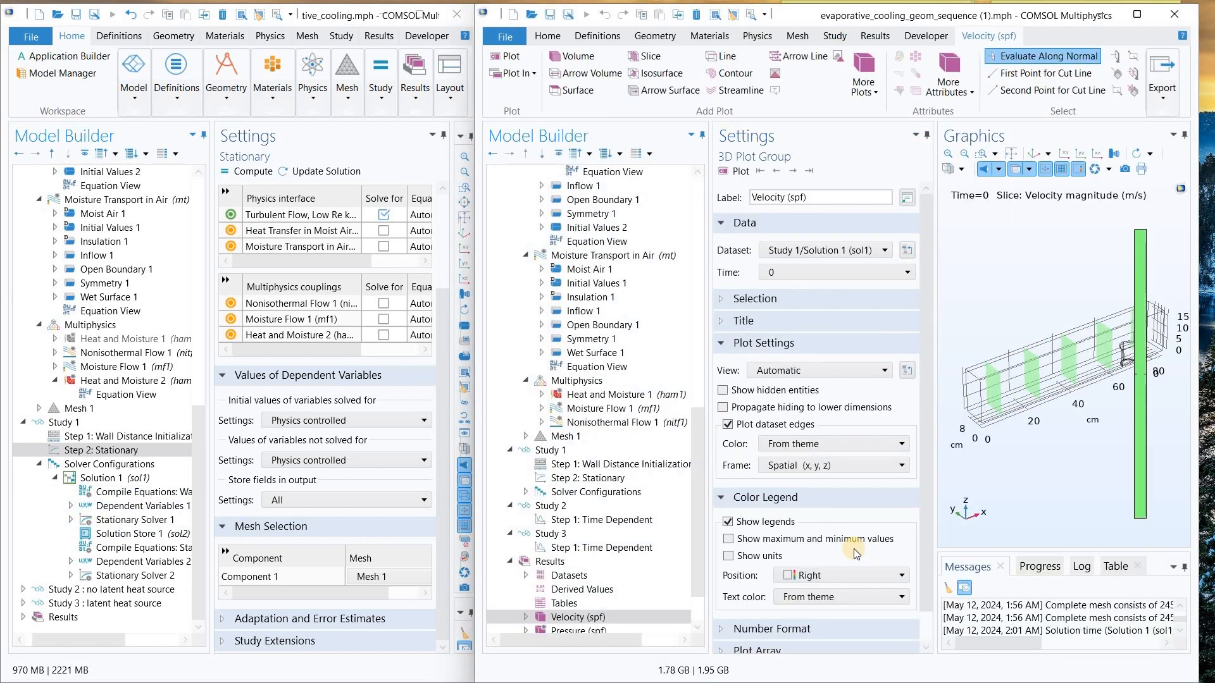
- Expand the new Study 1's Solver Configurations and examine Stationary Solver 1's subnodes and the Dependent Variables 1 settings in the reference model
left_click(528, 491)
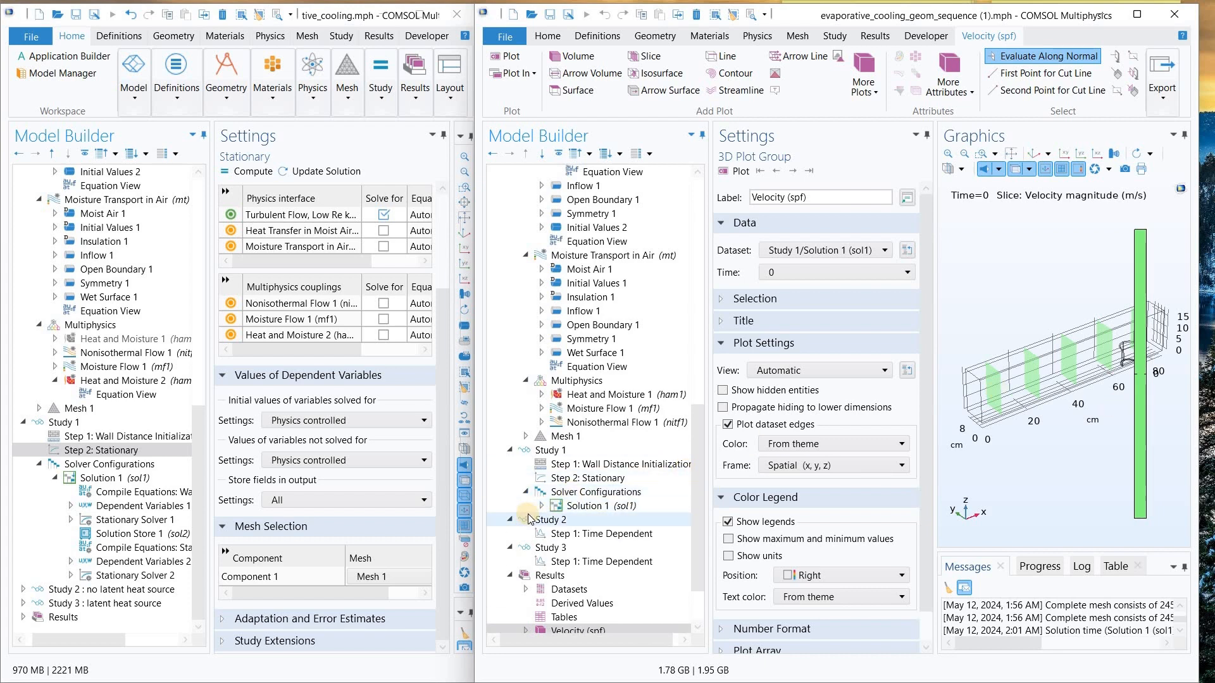
left_click(70, 520)
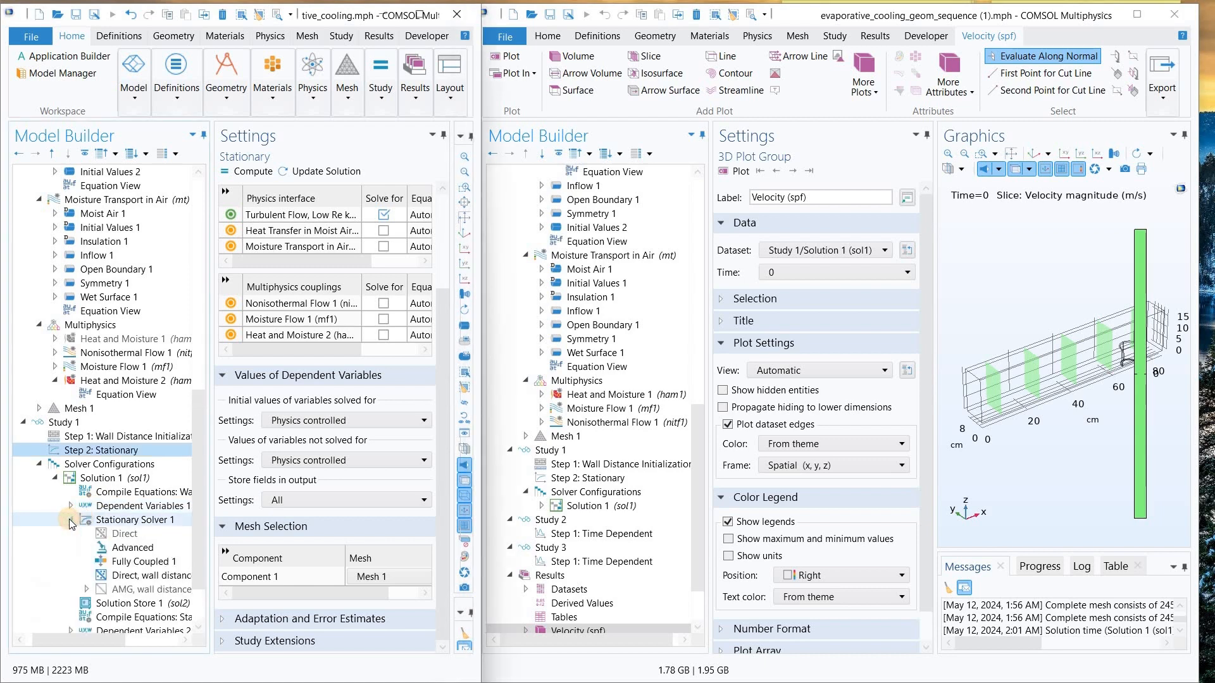
left_click(127, 507)
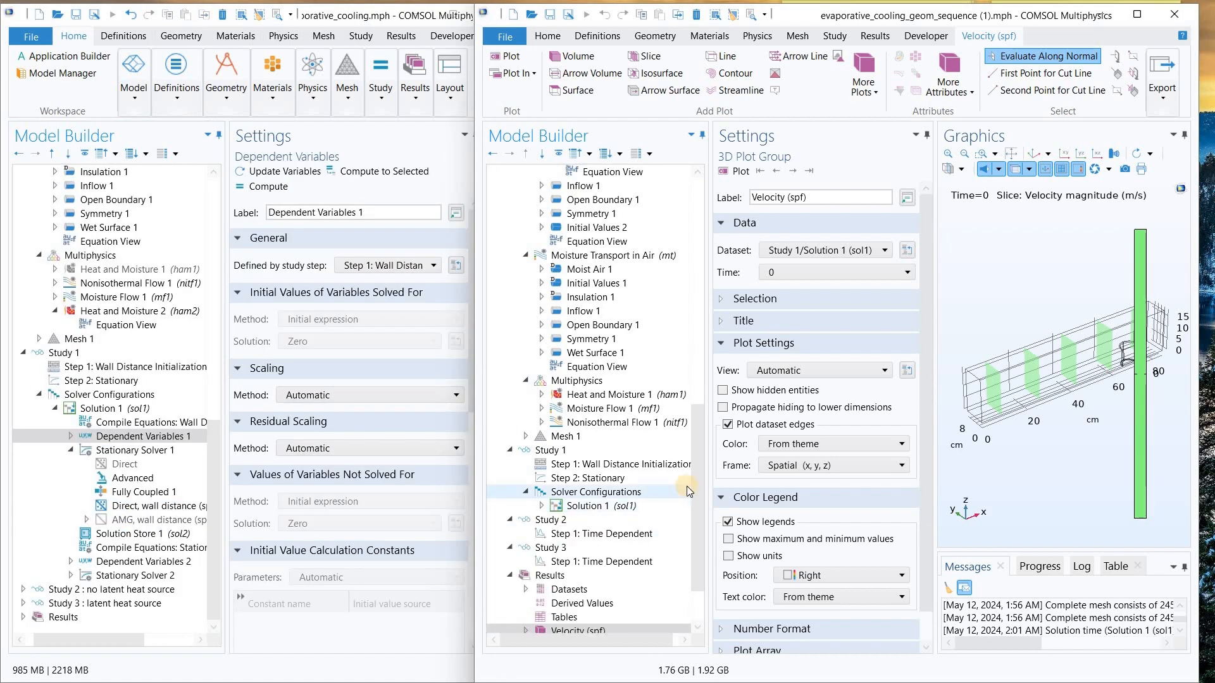
- Label the new model's second study "Study 2 No latent heat", following the name of the matching study in the reference model
scroll(686, 486, "down", 2)
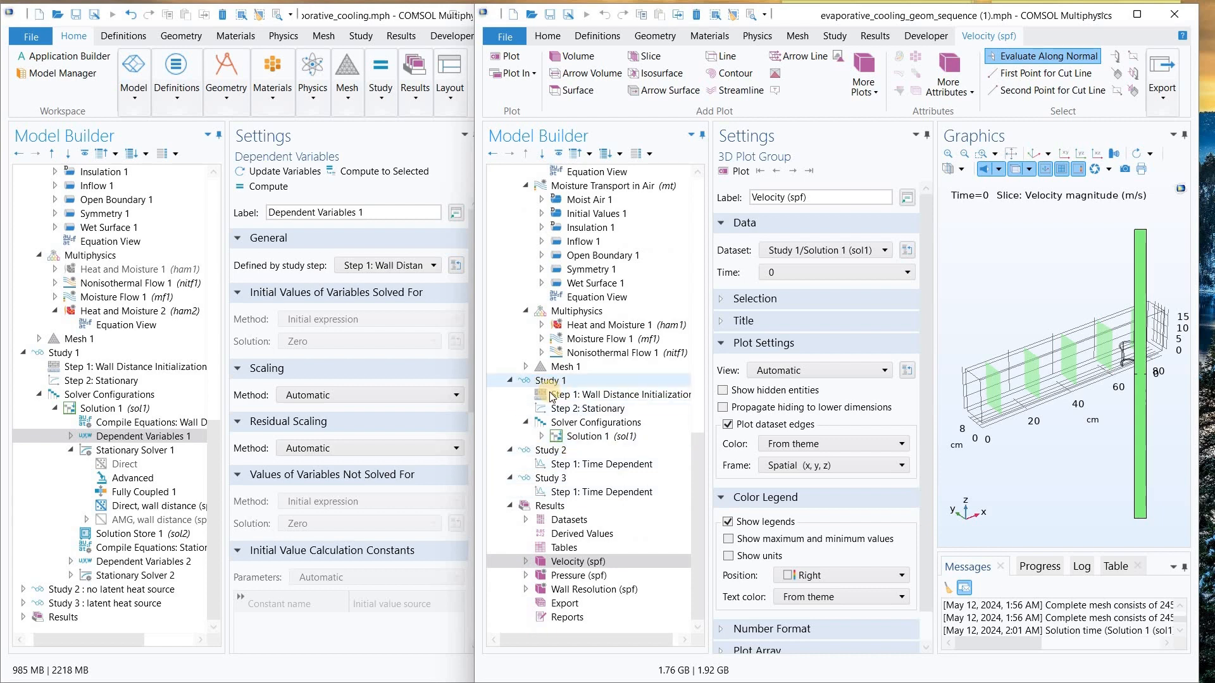
left_click(513, 381)
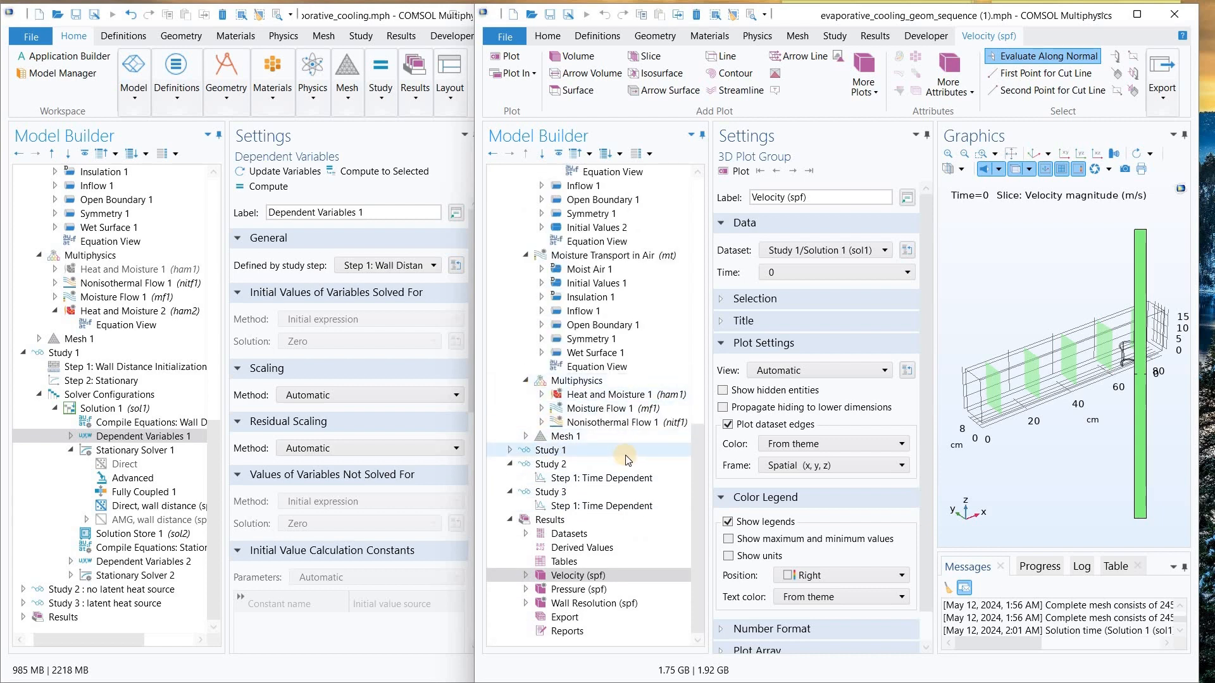
left_click(582, 466)
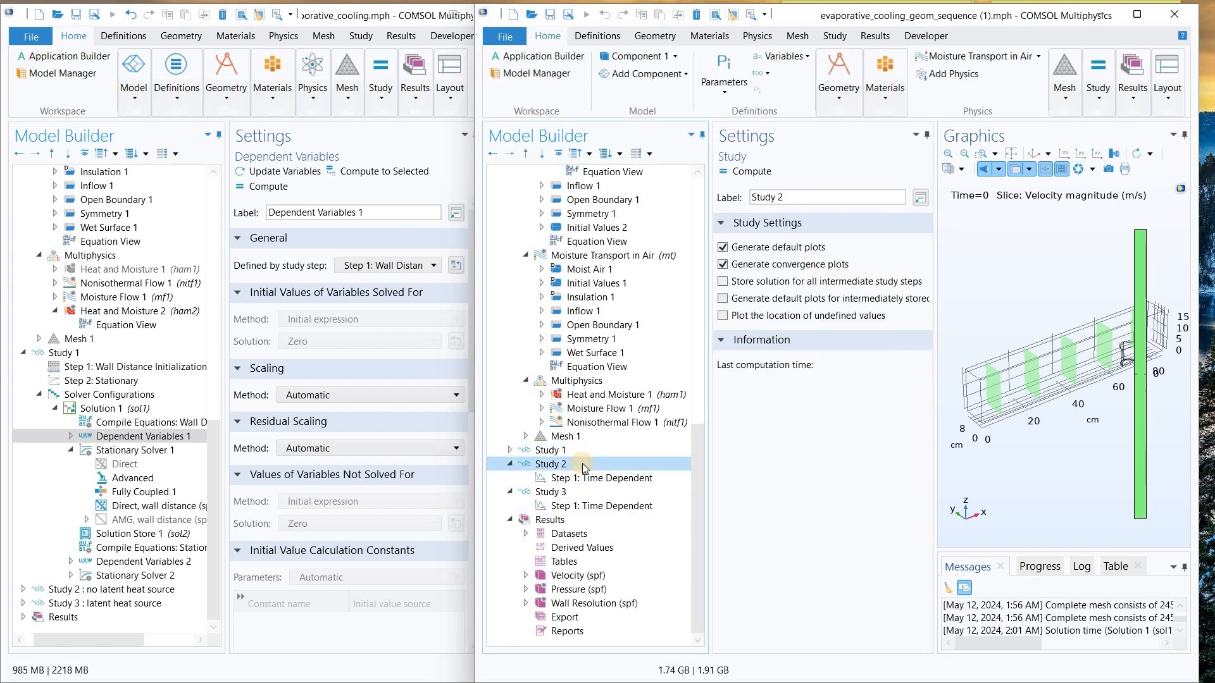
left_click(22, 589)
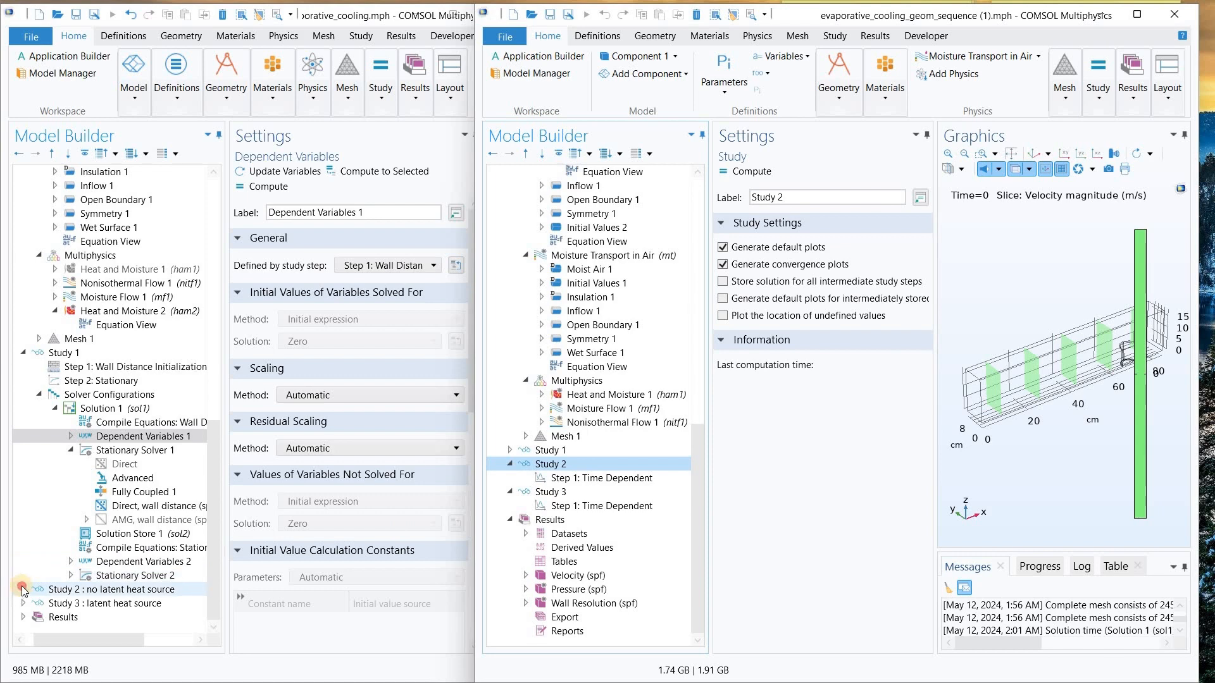
left_click(88, 590)
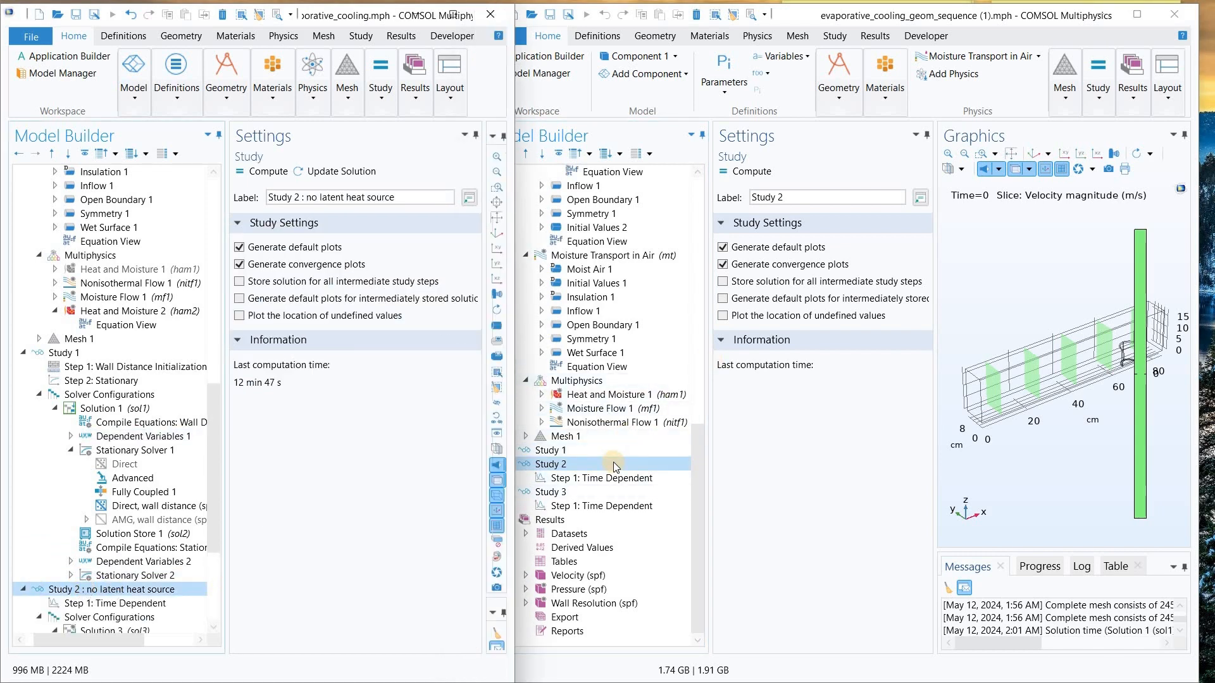
left_click(824, 196)
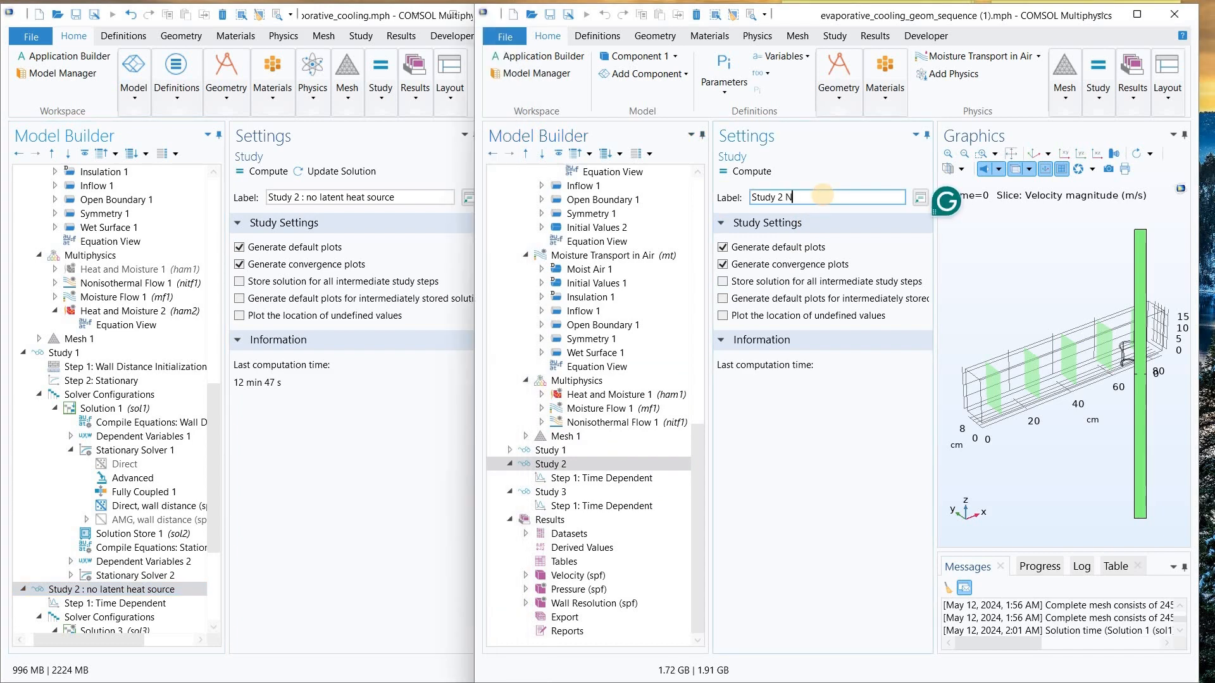
type("No latent heat")
key("Return")
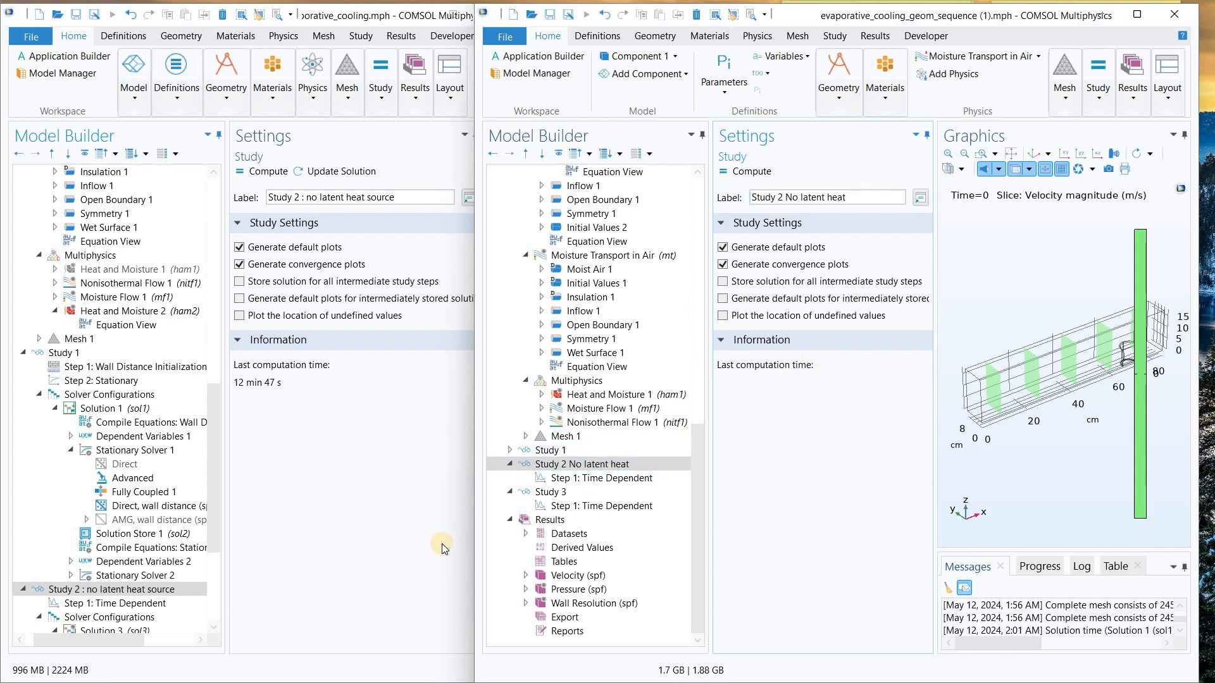
- Set Study 2's Time Dependent step to minutes with output times range(0,1,20), and exclude Turbulent Flow from the physics it solves
left_click_drag(217, 543, 217, 593)
left_click(136, 465)
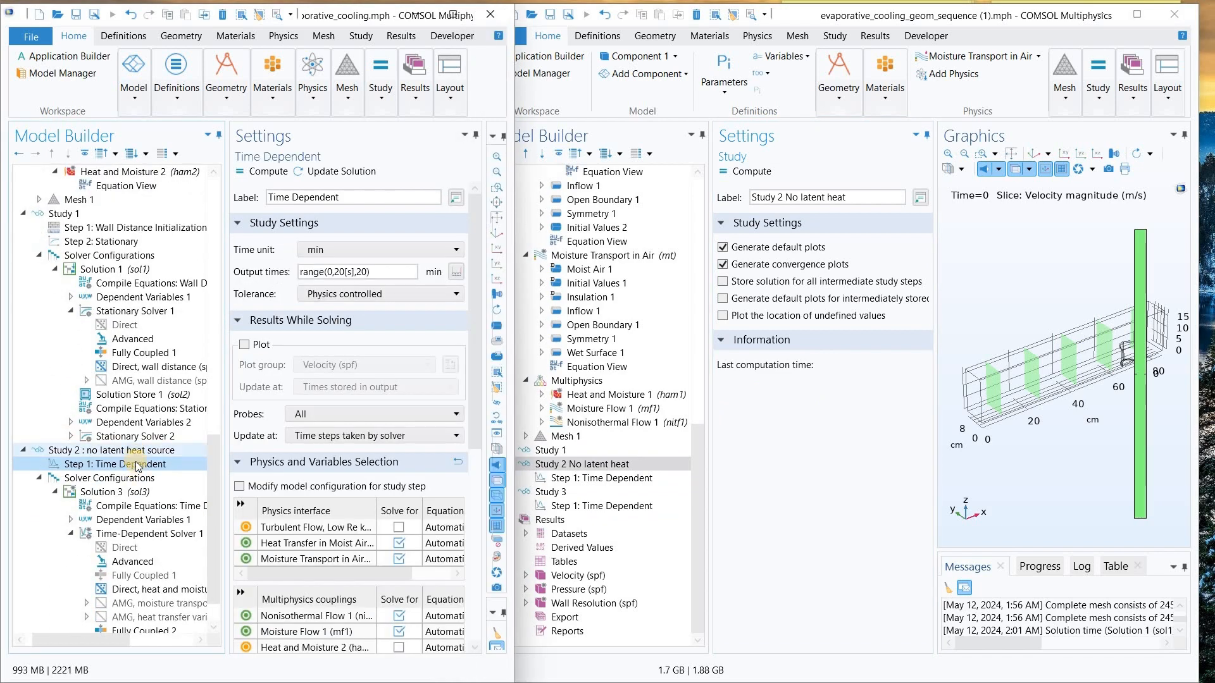
left_click(612, 479)
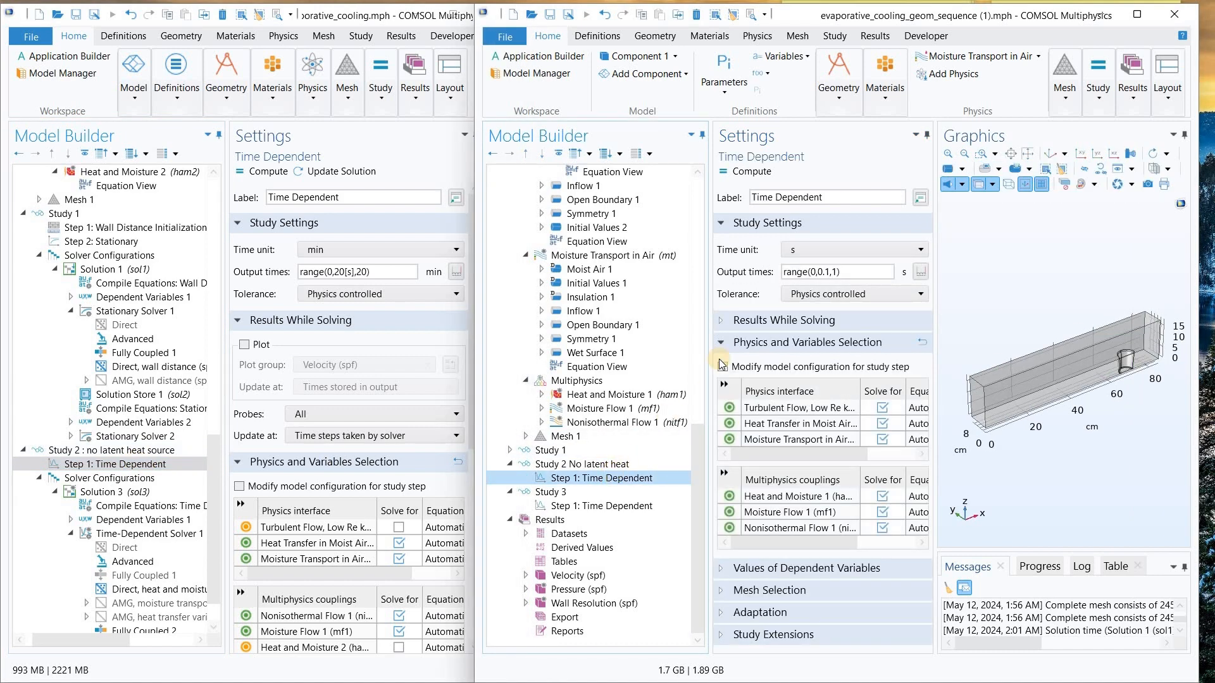
left_click(817, 249)
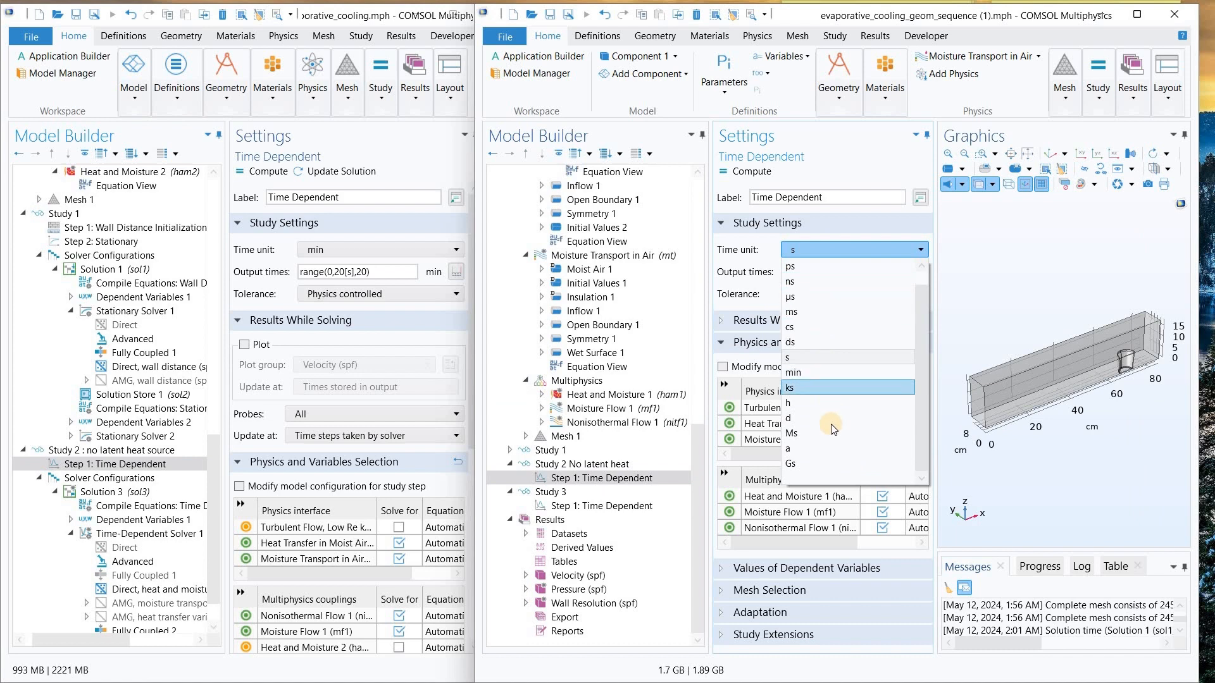
left_click(831, 296)
left_click(839, 272)
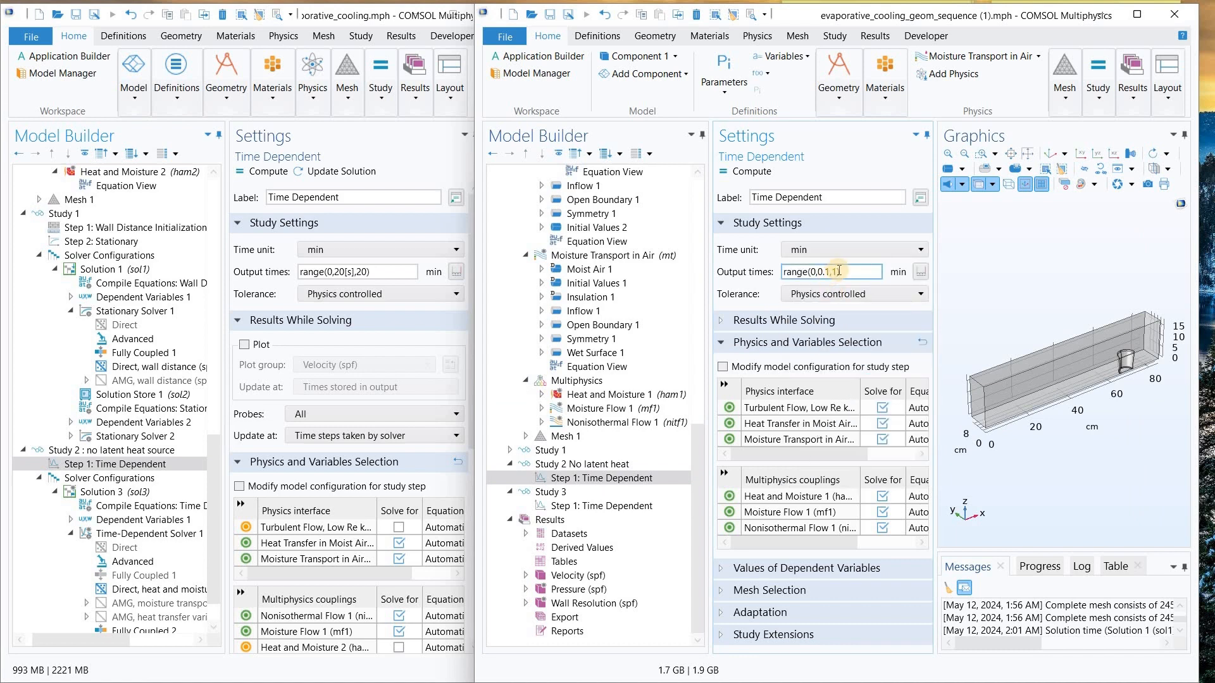
type(")")
double_click(822, 272)
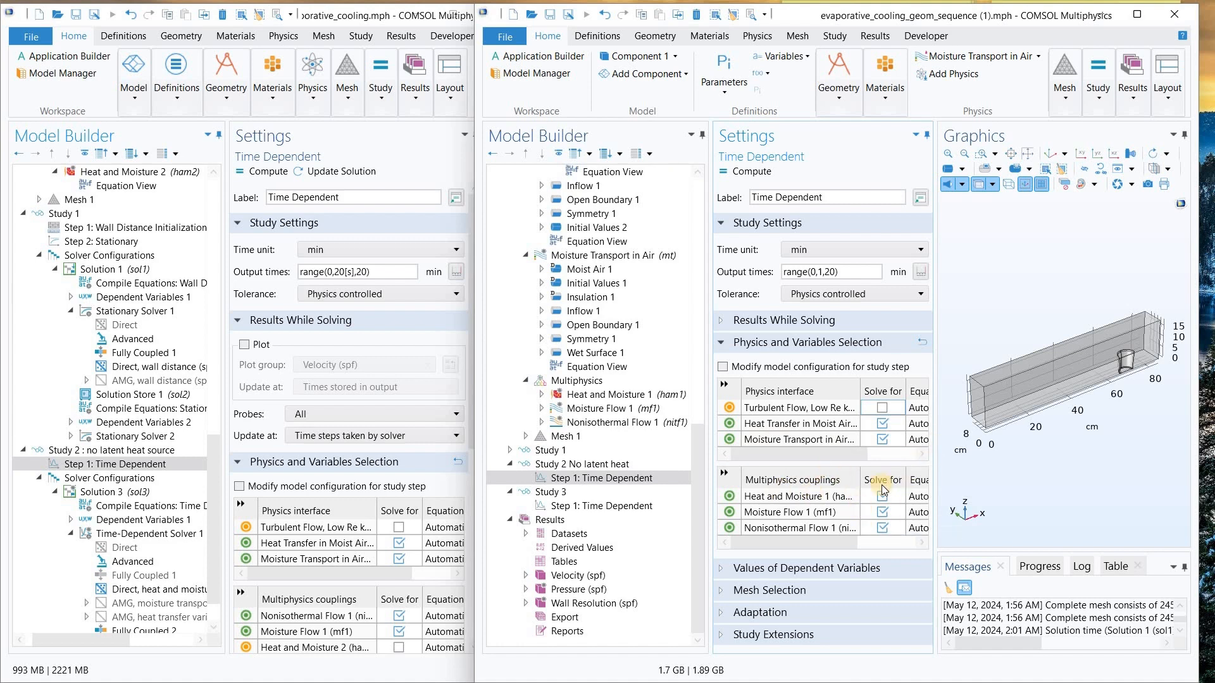
- Following the reference step, exclude the Heat and Moisture 1 coupling from Study 2's Time Dependent step
left_click(830, 545)
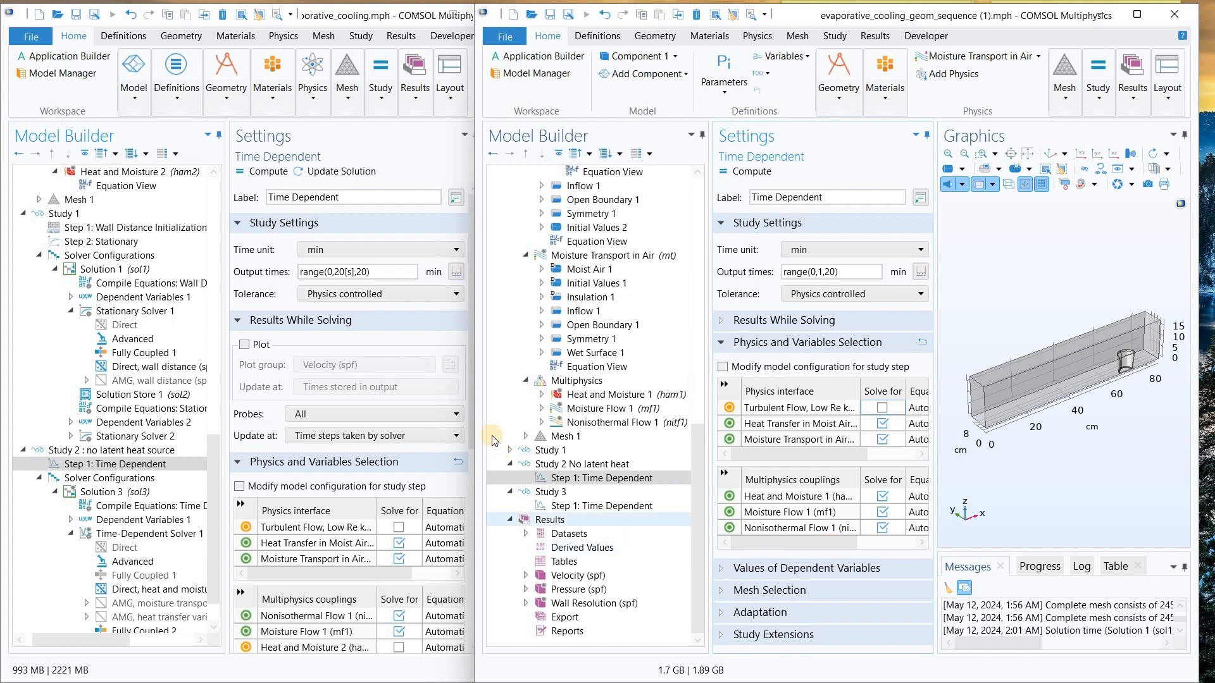
scroll(417, 420, "down", 1)
scroll(418, 419, "down", 2)
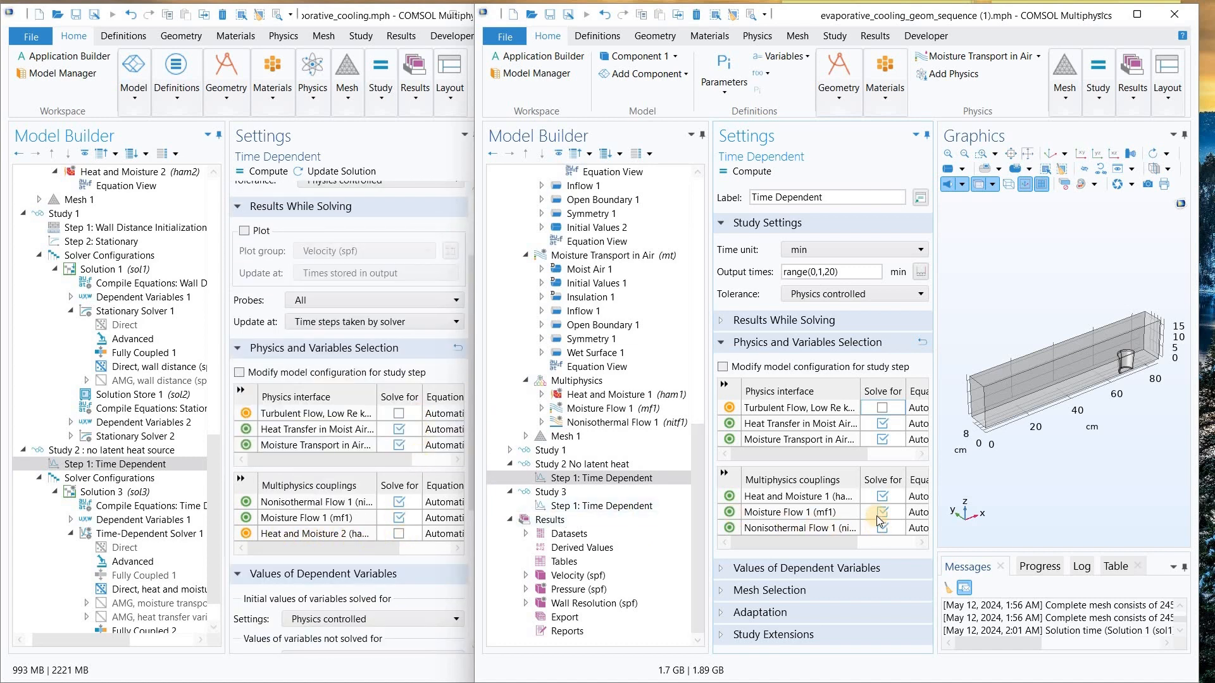
left_click(883, 496)
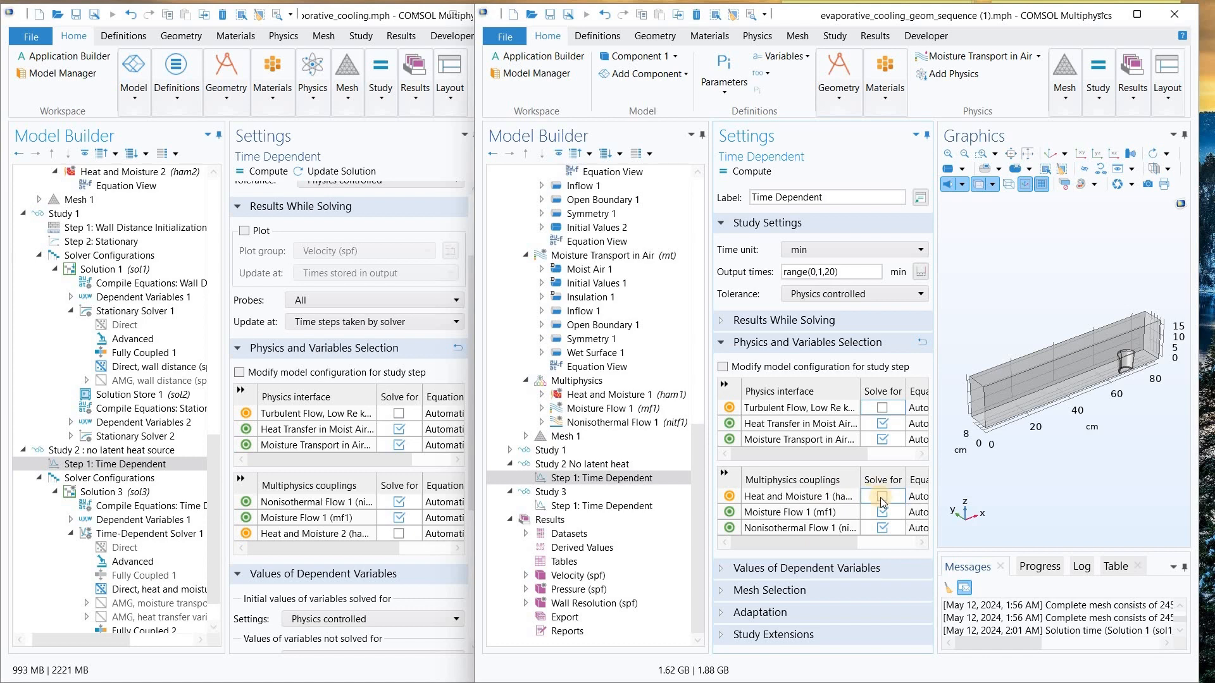
- For Study 2's variables not solved for, use user-controlled values with method Solution taken from Study 1, Stationary
left_click(778, 569)
scroll(775, 567, "down", 3)
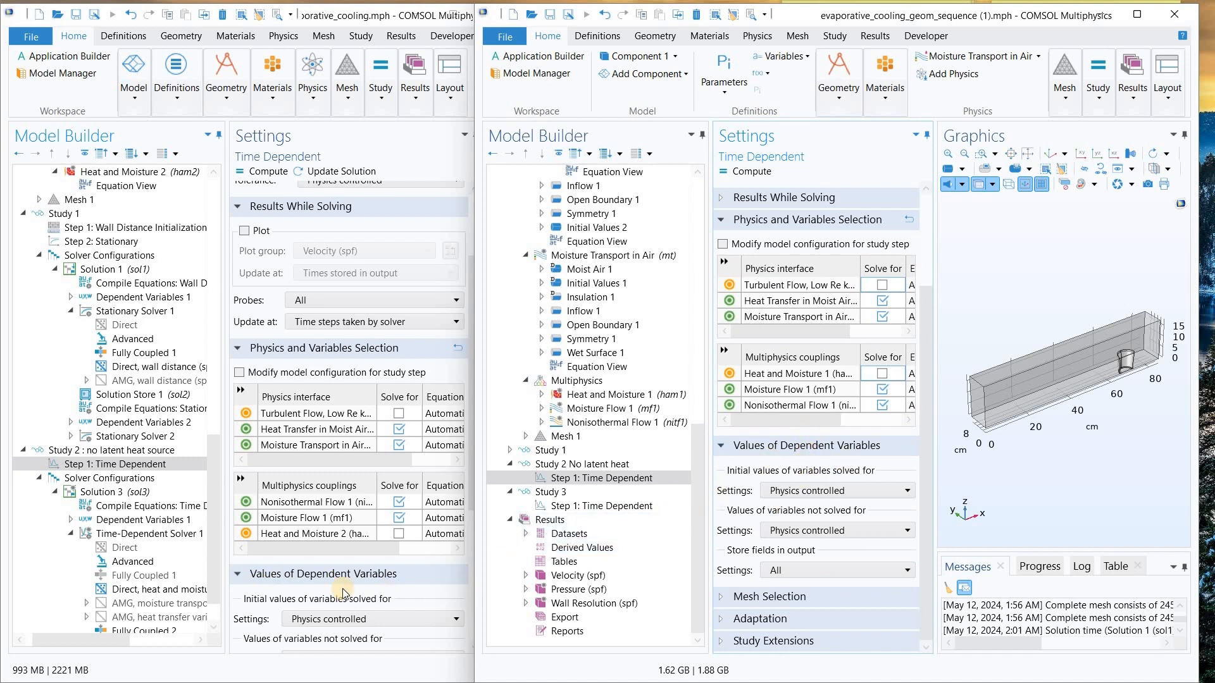
scroll(385, 589, "down", 3)
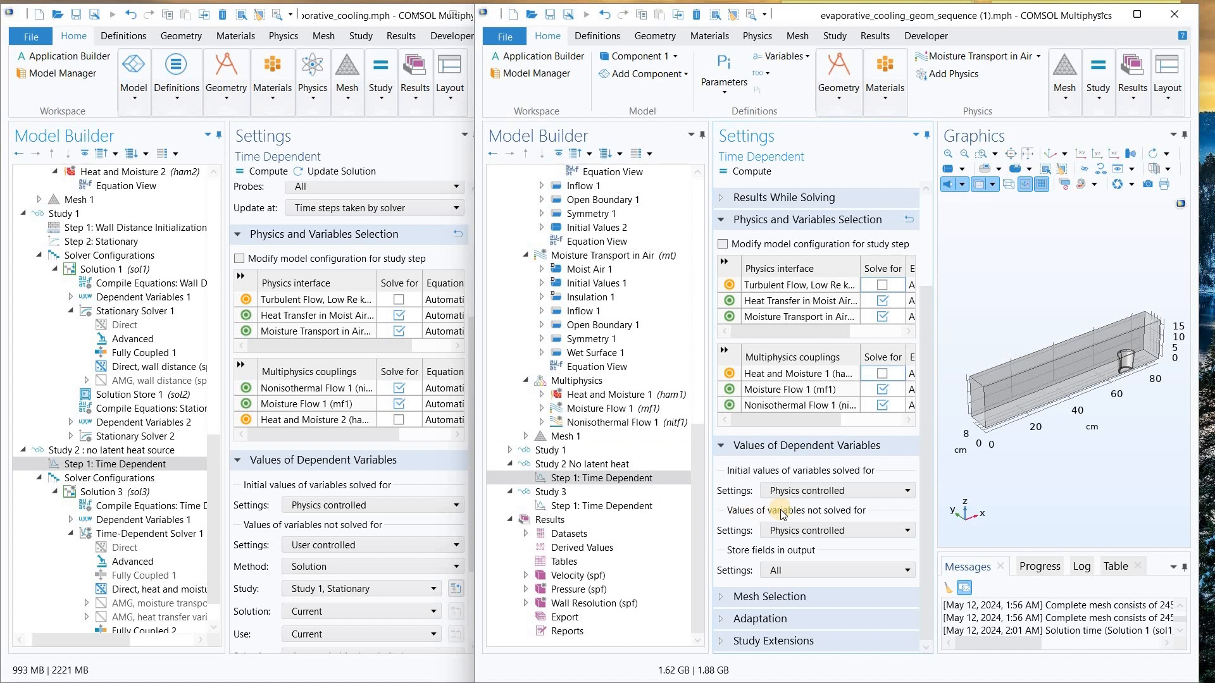
left_click(856, 526)
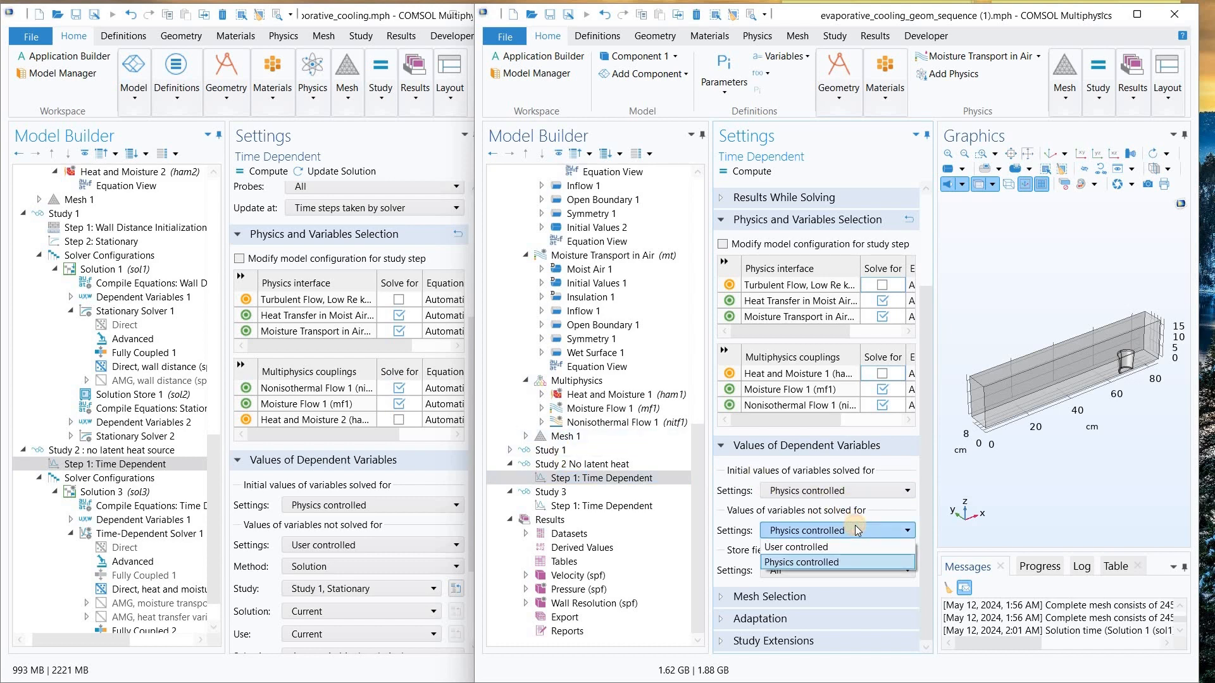
left_click(834, 546)
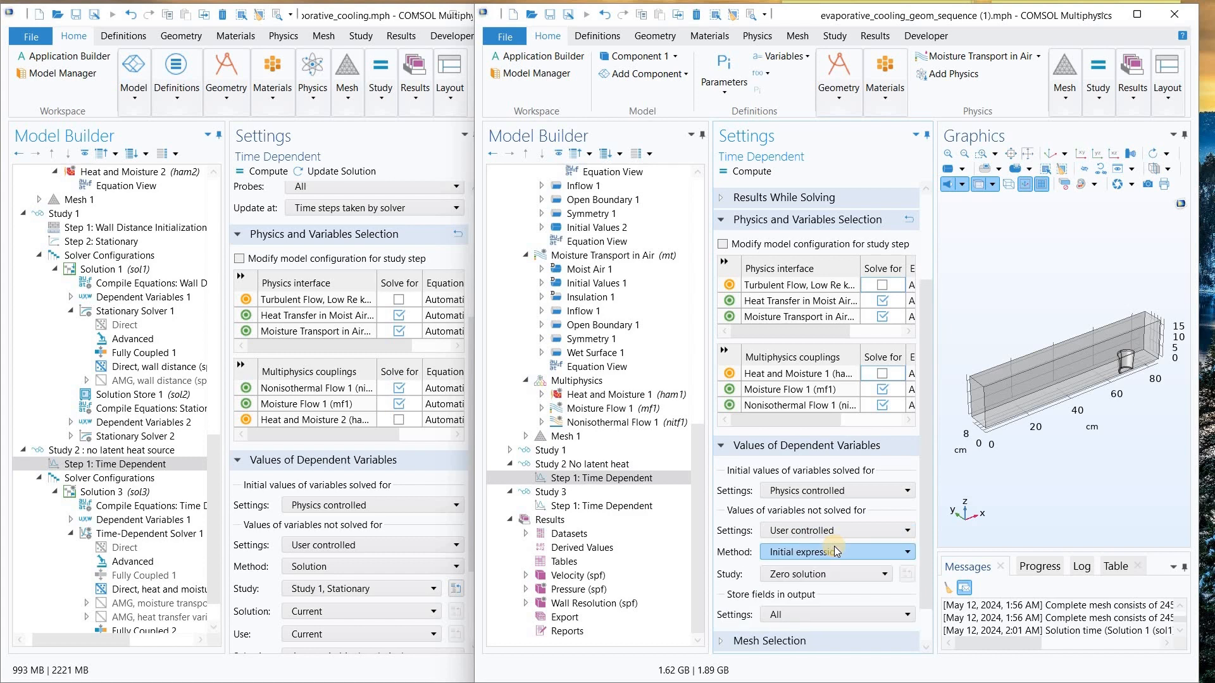
scroll(834, 546, "down", 1)
left_click(860, 505)
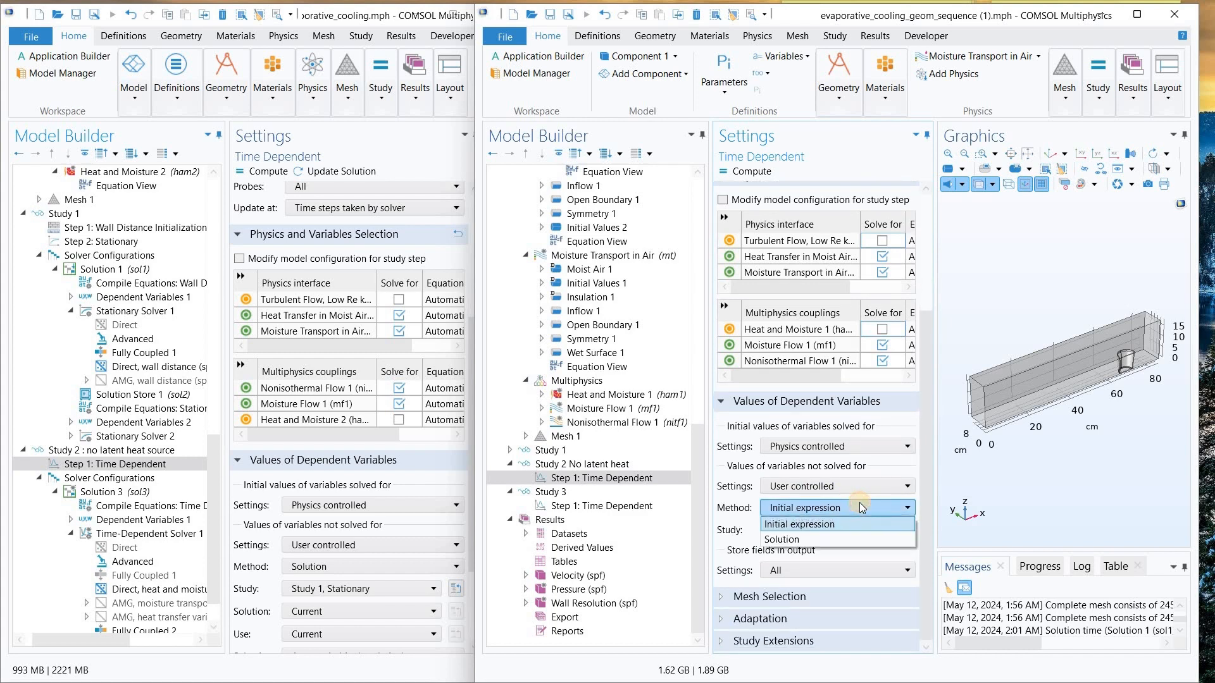
left_click(815, 536)
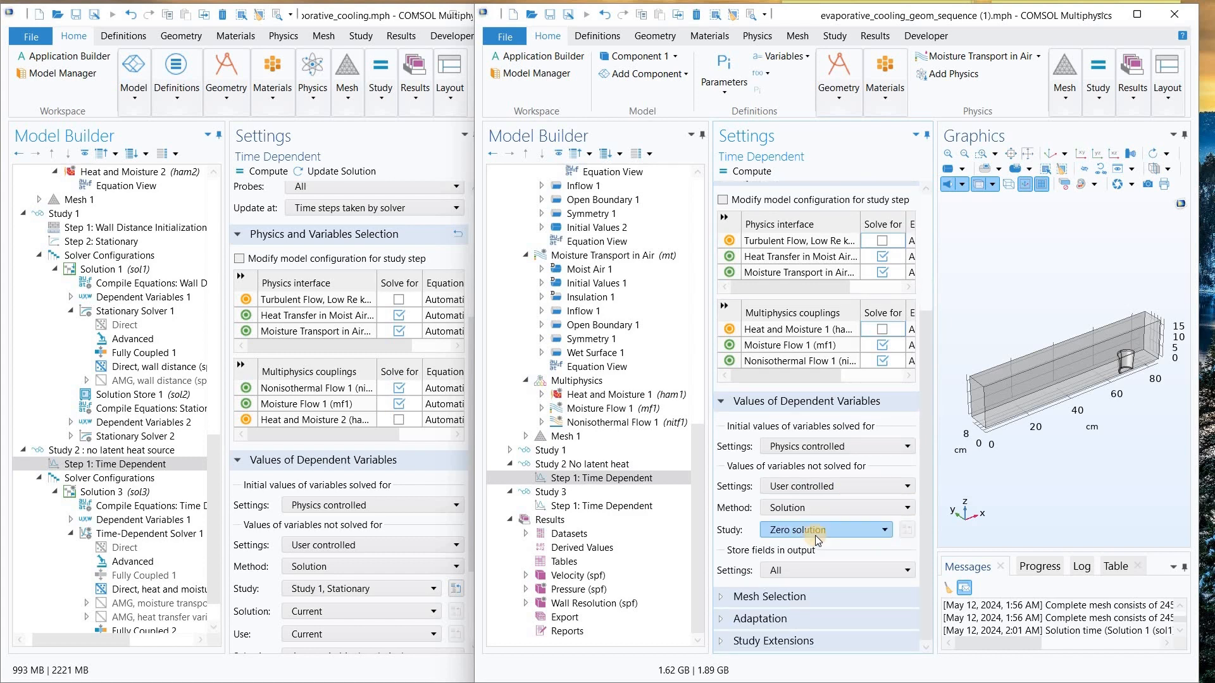
left_click(839, 531)
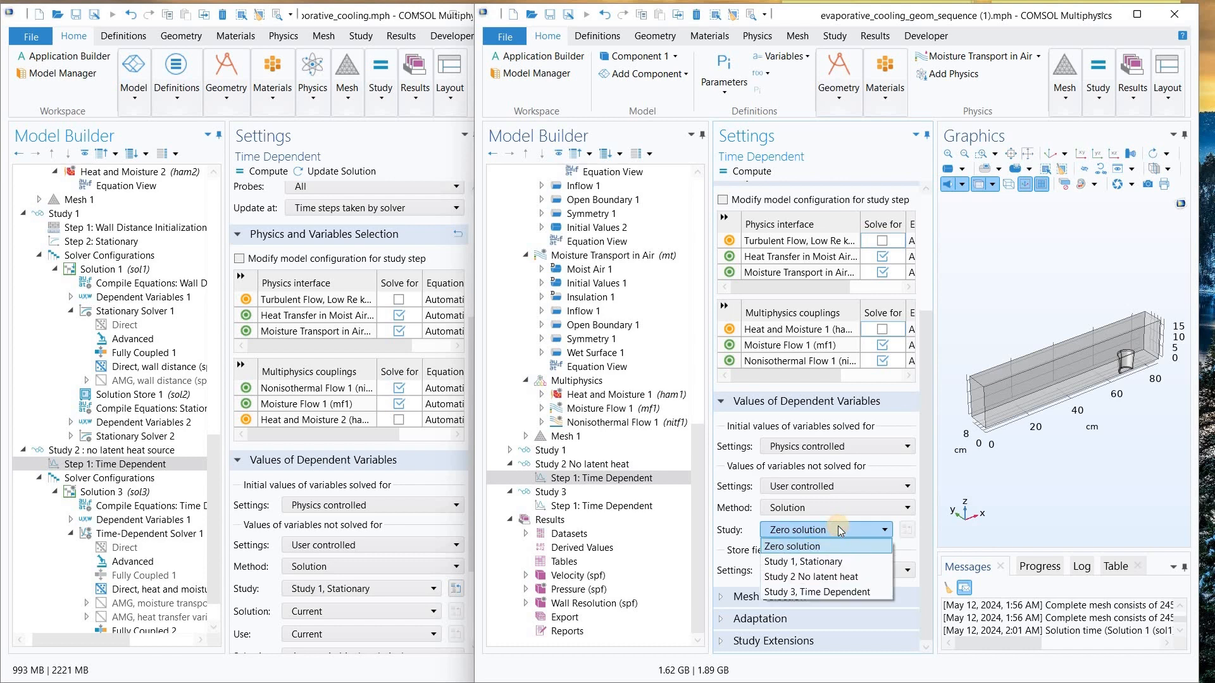
left_click(838, 560)
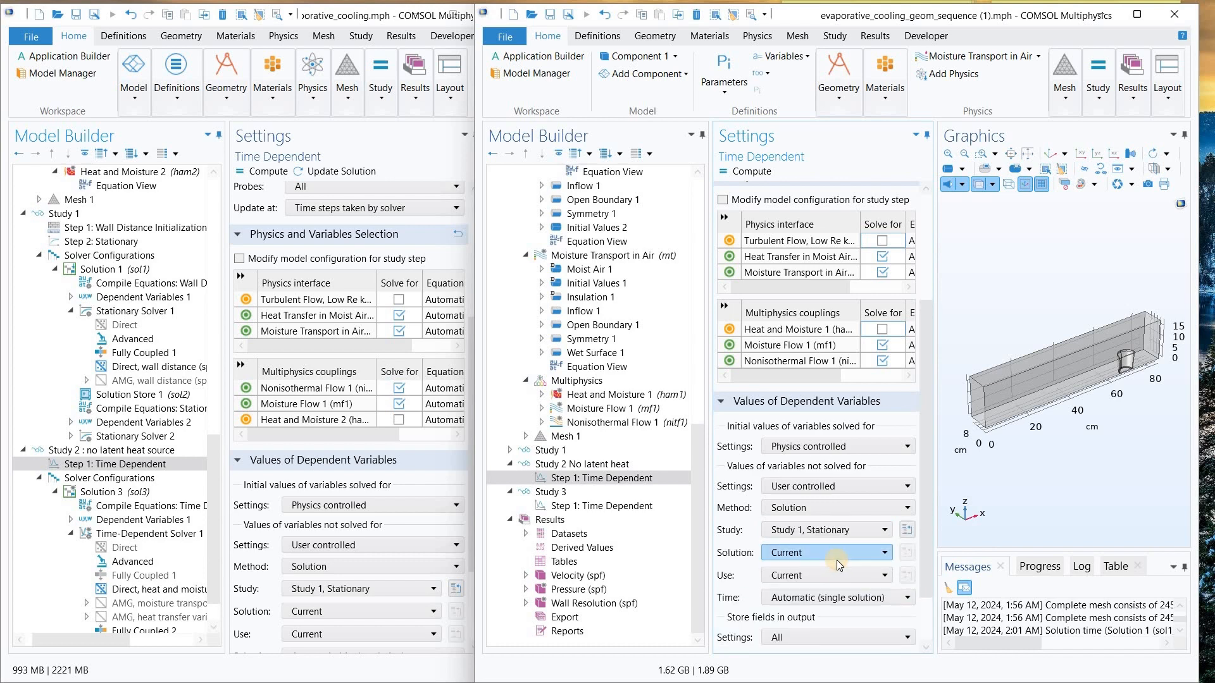
- Compare the remaining dependent-variable settings, Mesh Selection and Adaptation of Study 2's Time Dependent step between the reference and new models
scroll(738, 579, "down", 2)
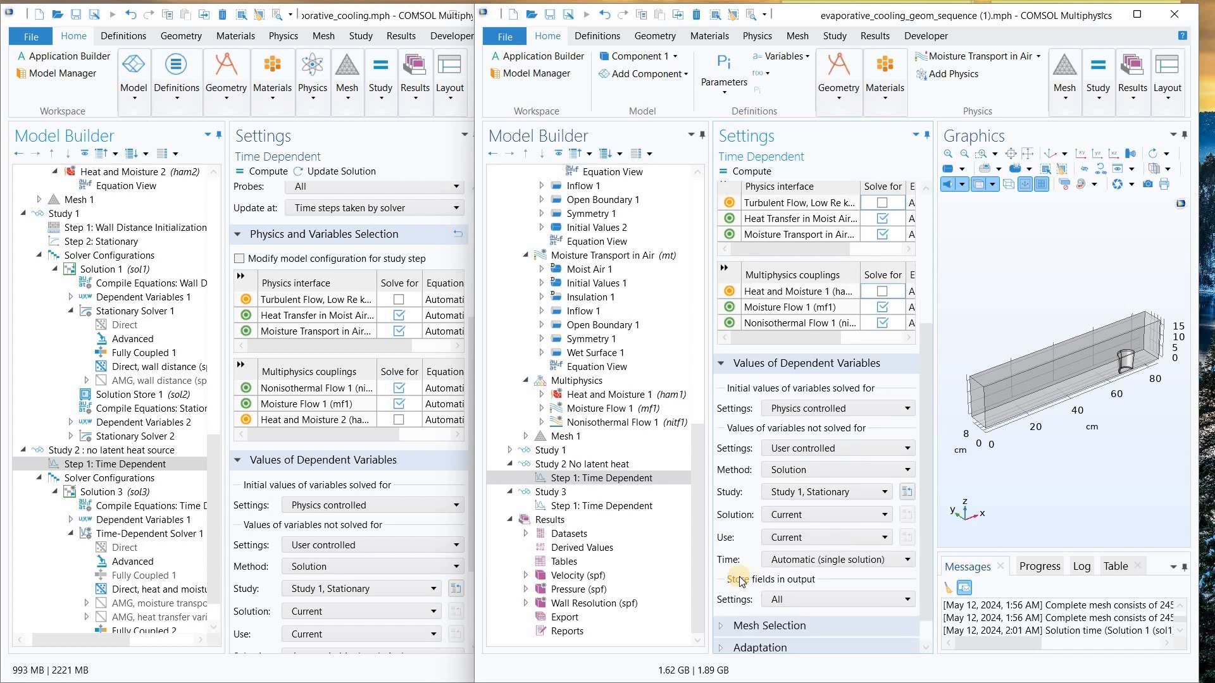
scroll(271, 572, "down", 3)
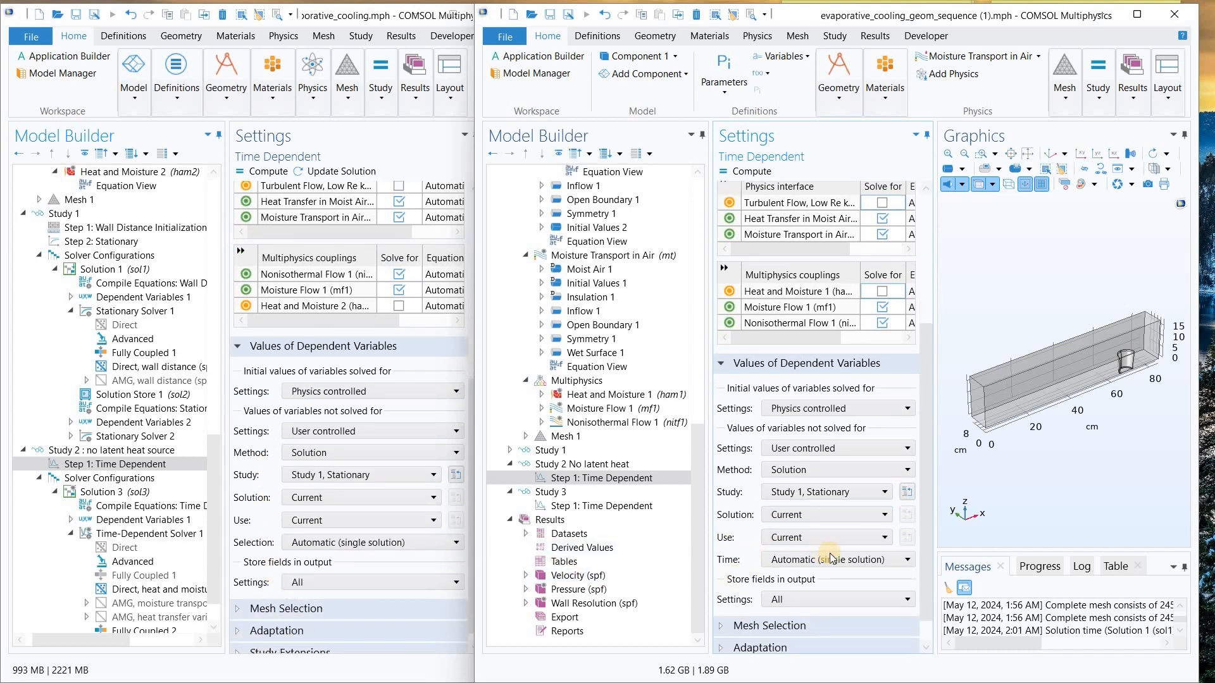
scroll(752, 594, "down", 2)
left_click(355, 609)
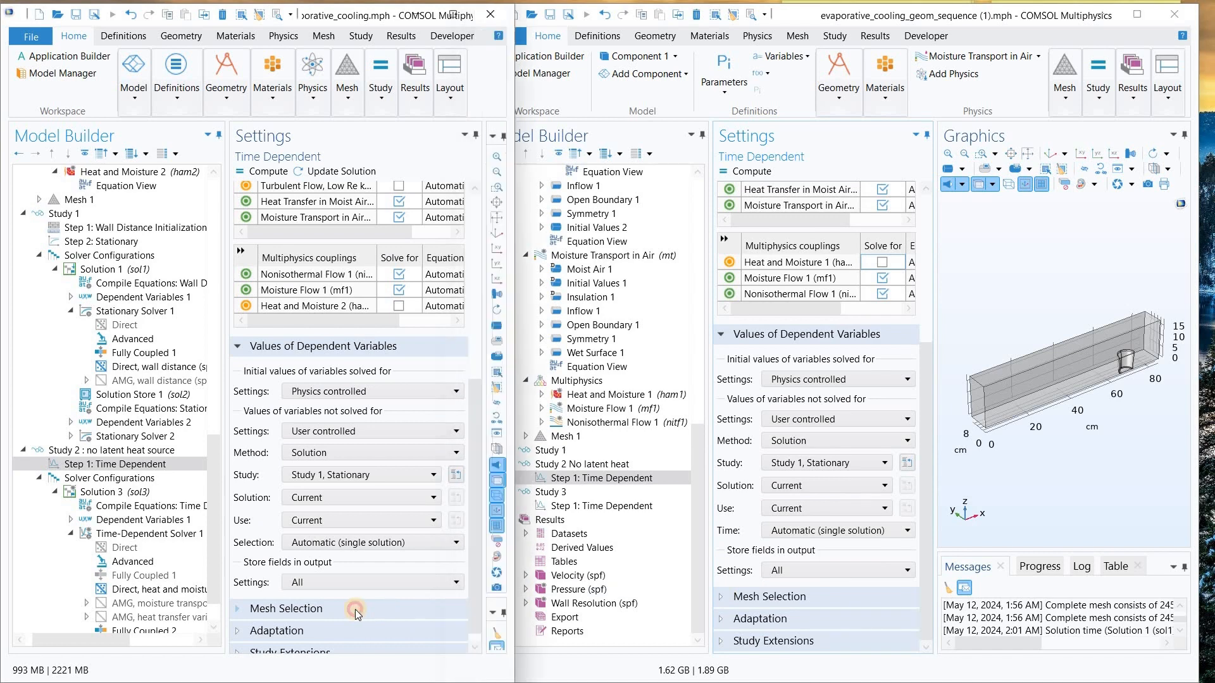
left_click(355, 610)
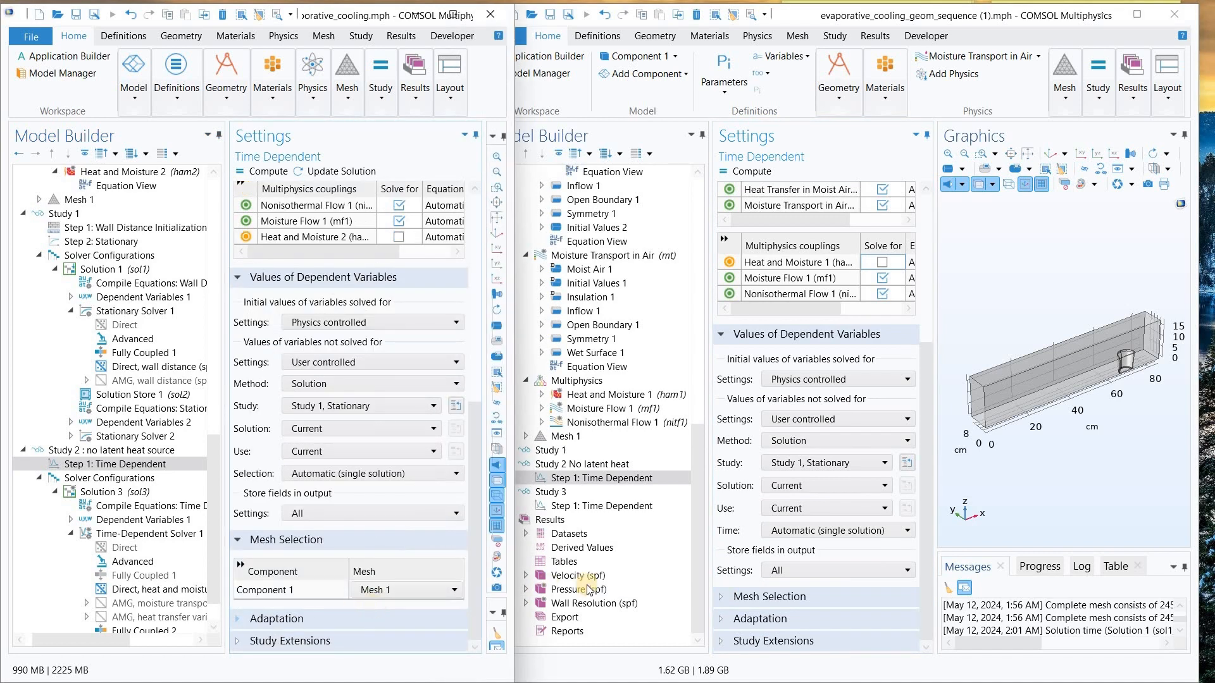
left_click(734, 596)
left_click(800, 615)
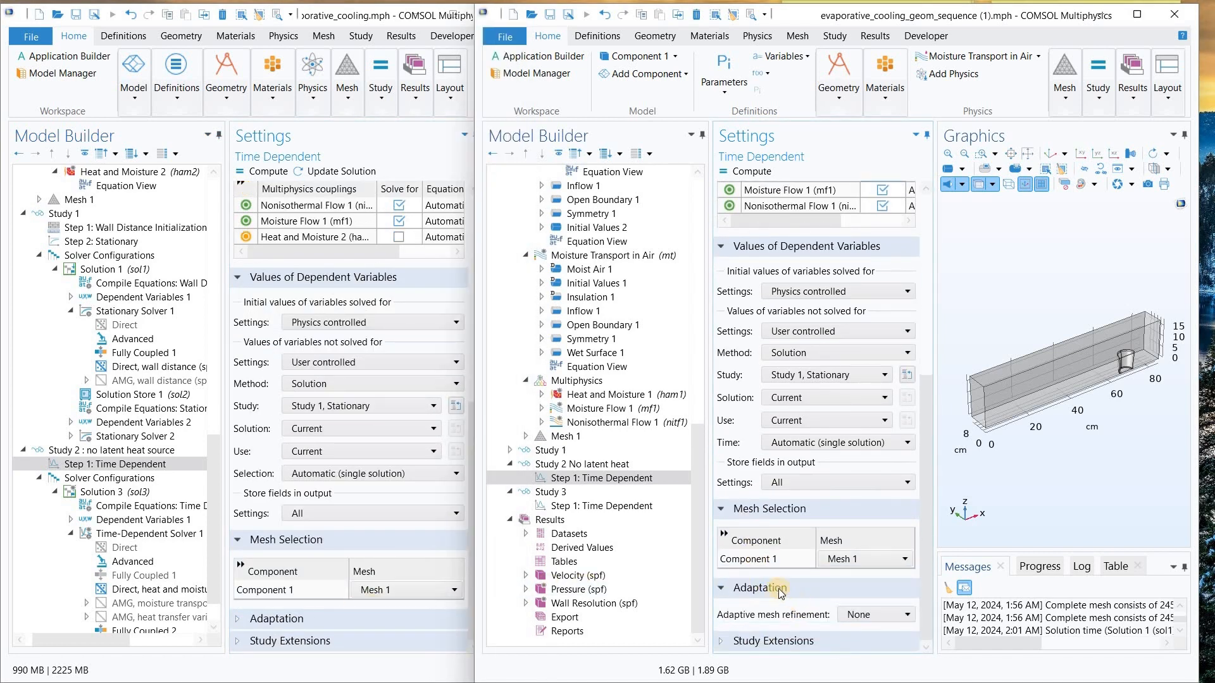
left_click(775, 588)
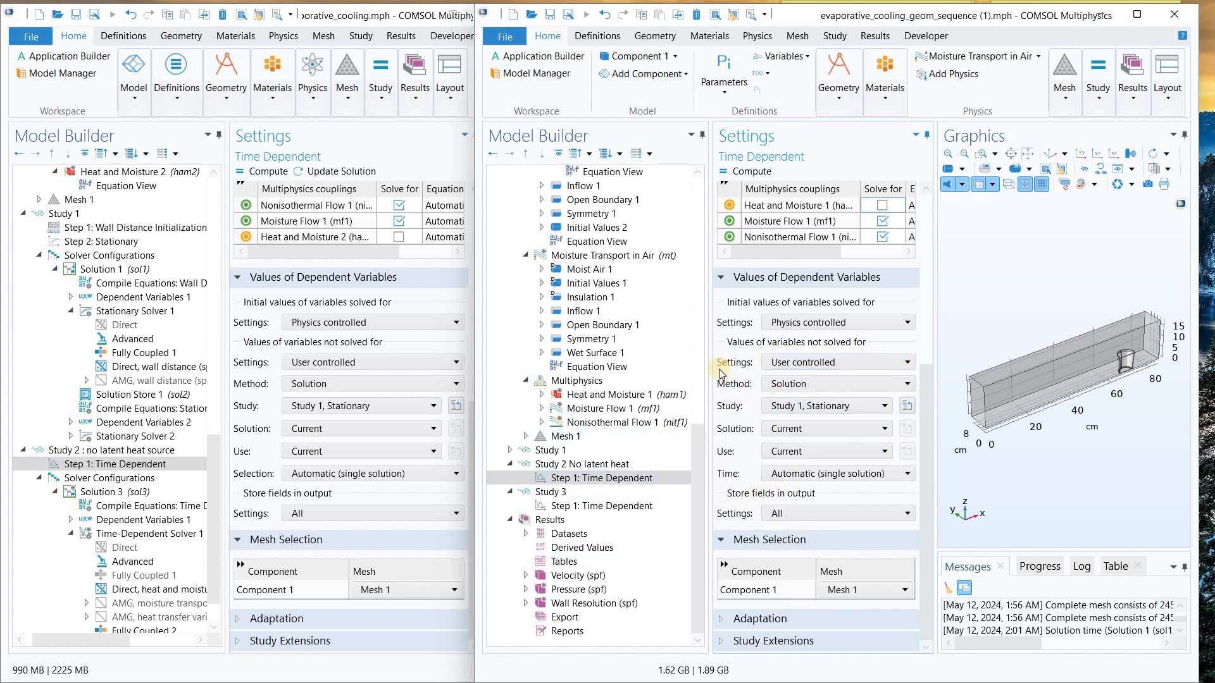
right_click(574, 468)
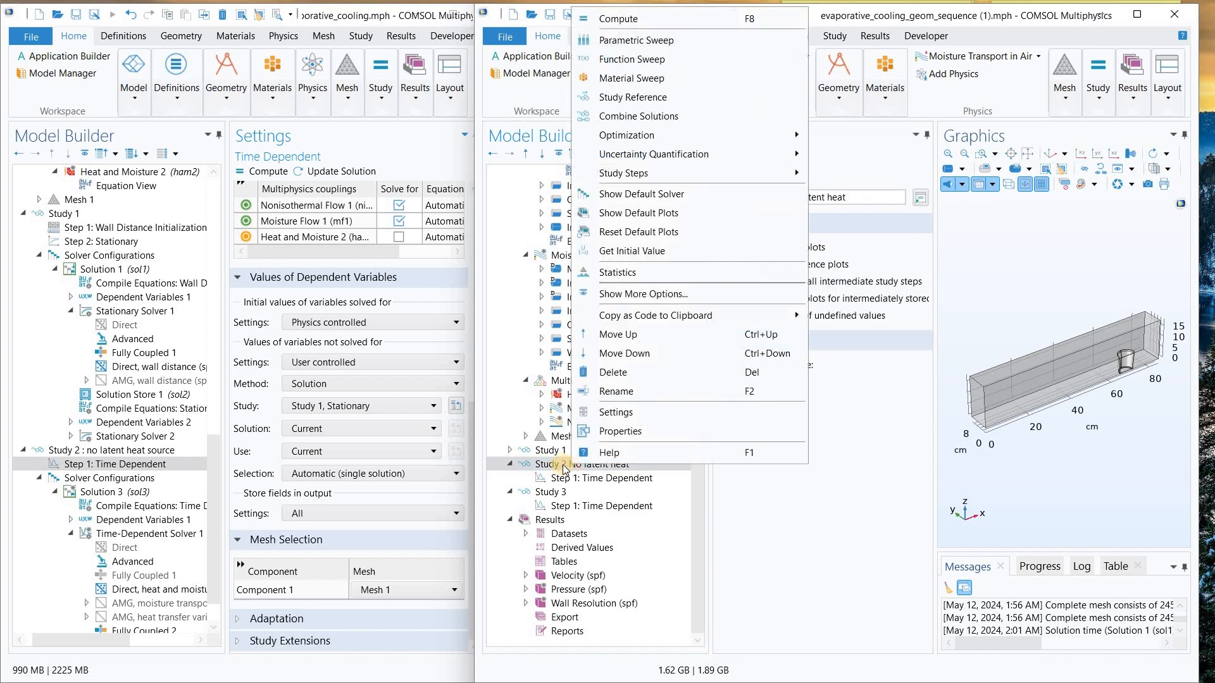
left_click(516, 463)
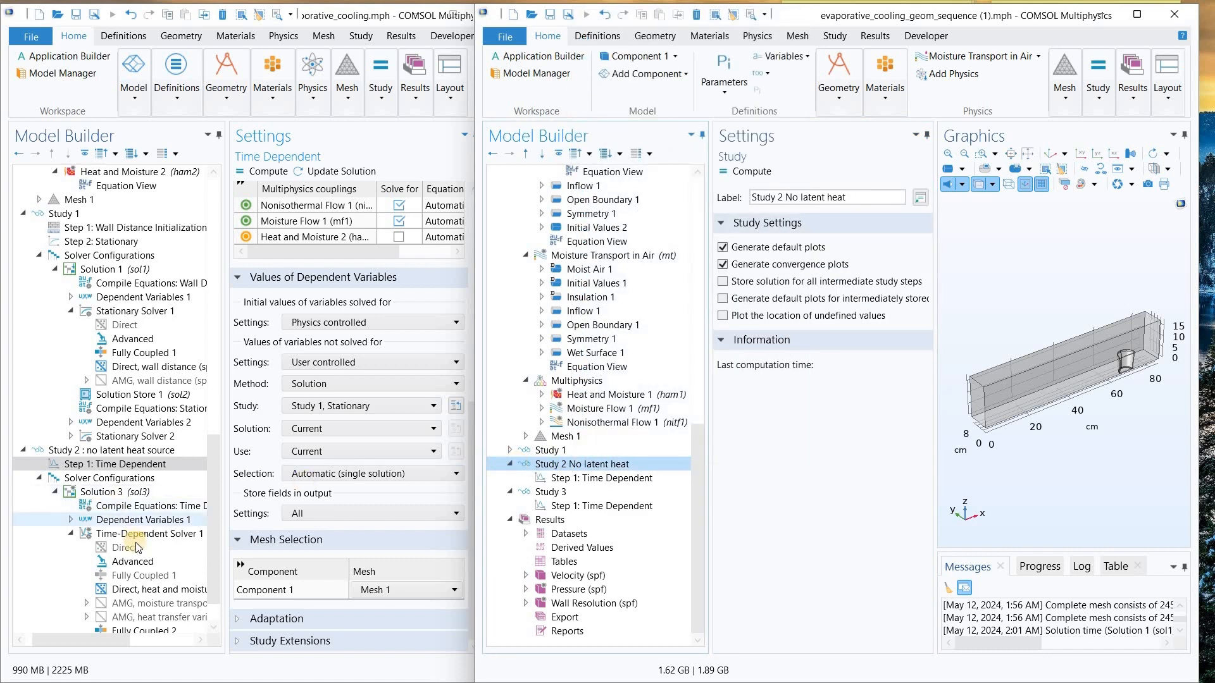
- Following the reference model's third study, label the new model's Study 3 as "Study 3 Latent hear source"
scroll(127, 519, "down", 1)
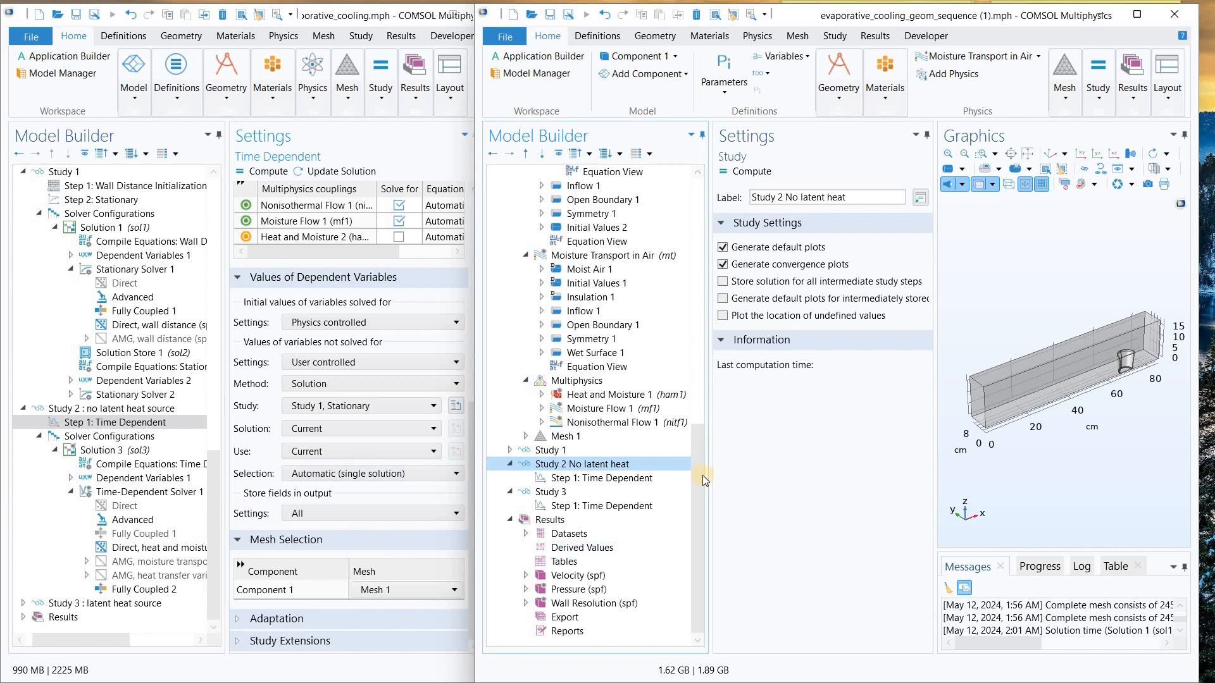
left_click(554, 497)
left_click(22, 603)
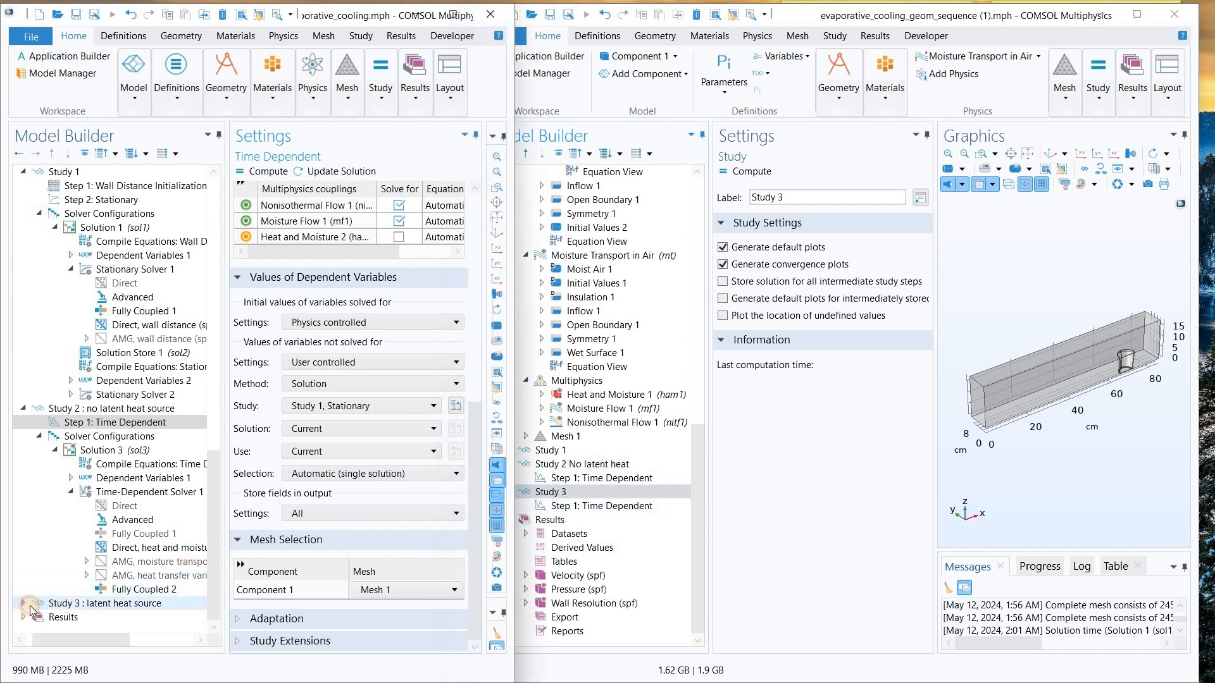
left_click(66, 604)
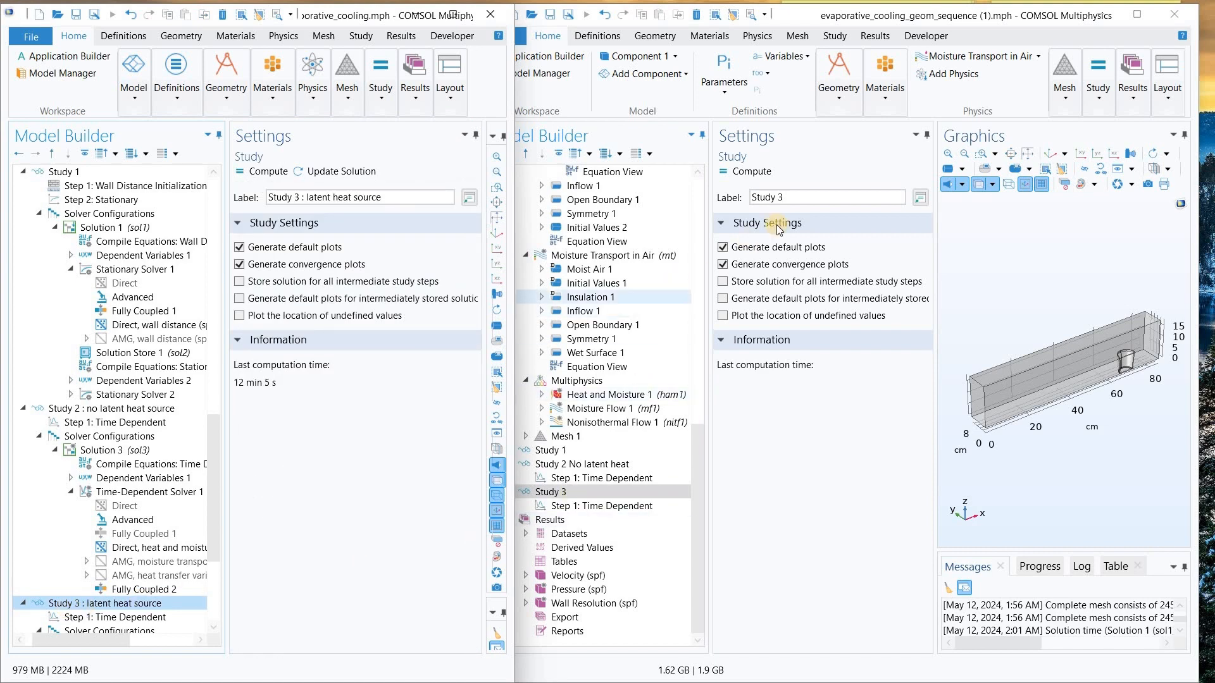
left_click(800, 197)
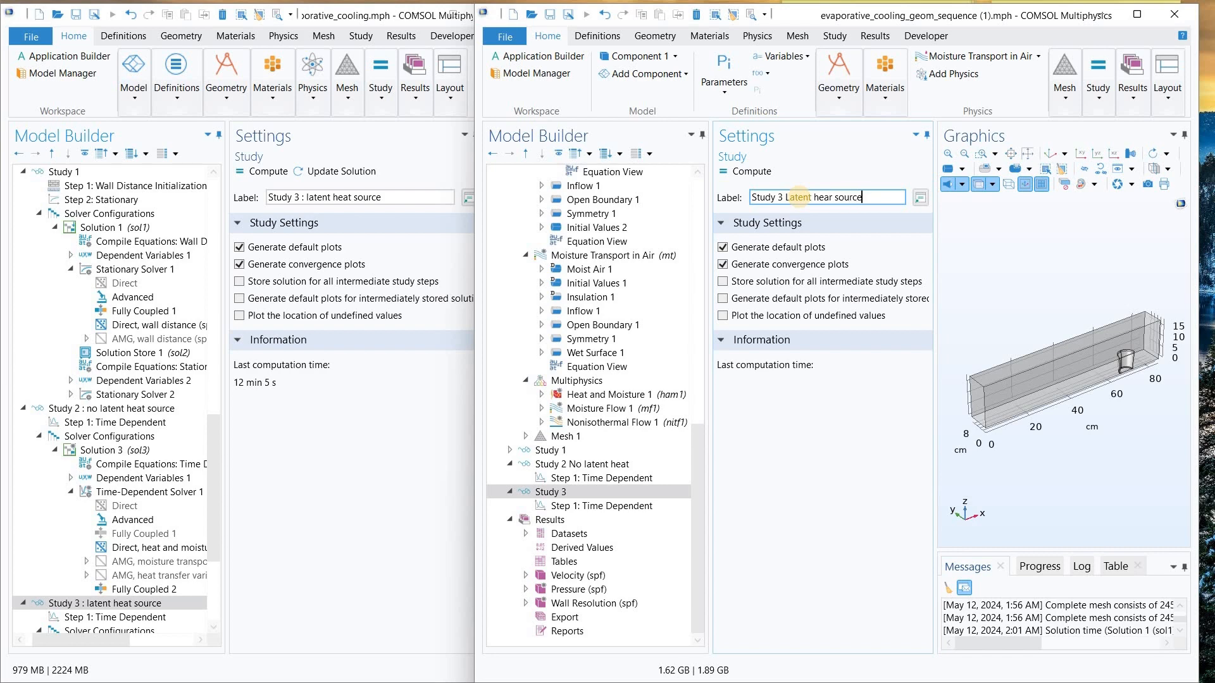
- Open Study 3's Time Dependent step in both models and set the new step's time unit to min
scroll(138, 544, "down", 2)
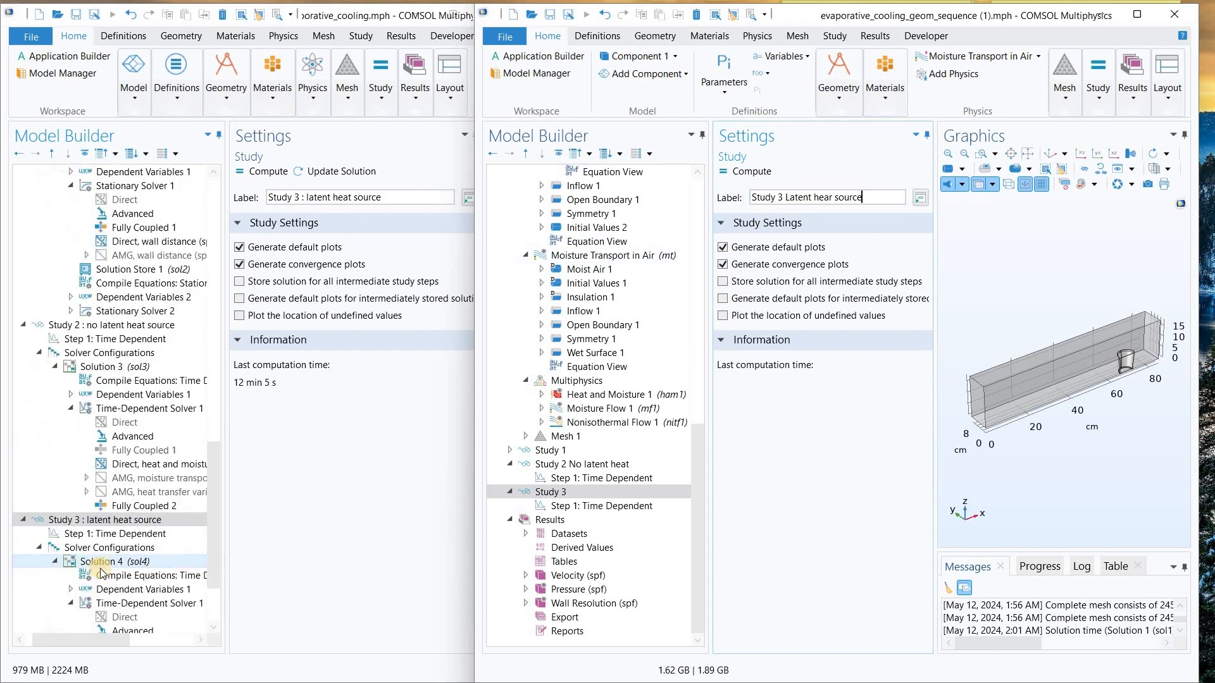
left_click(110, 534)
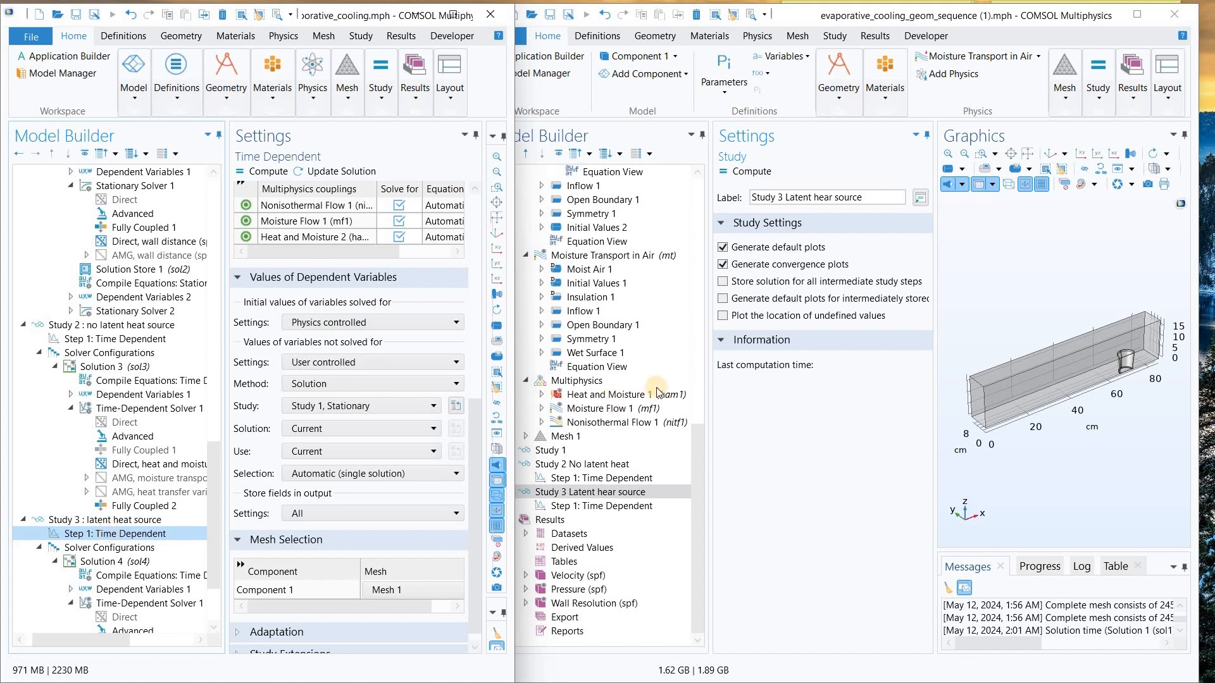
left_click(597, 510)
left_click(597, 510)
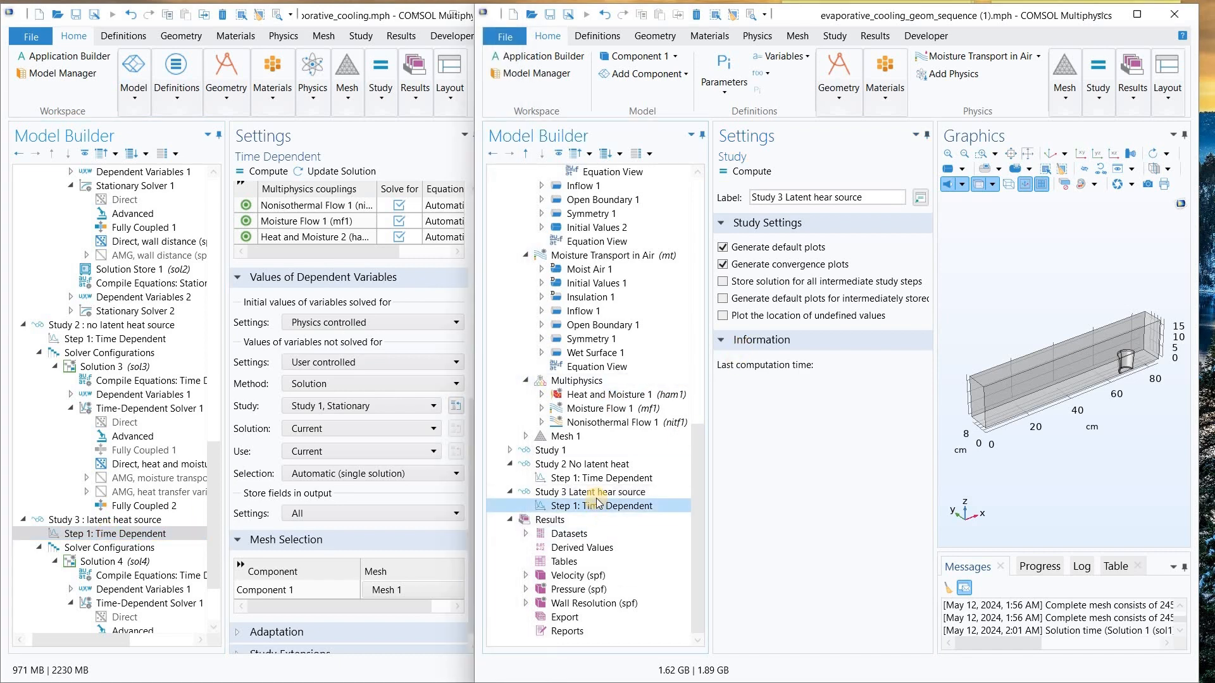
scroll(339, 341, "up", 5)
scroll(339, 342, "up", 4)
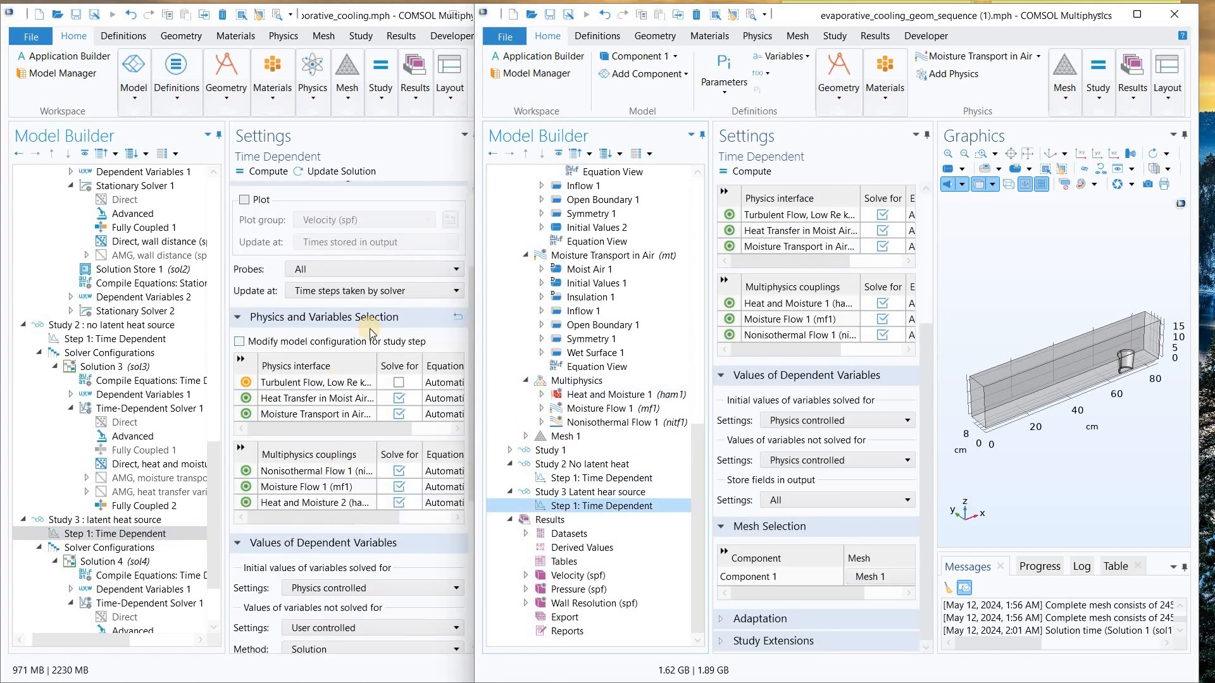
scroll(771, 304, "up", 5)
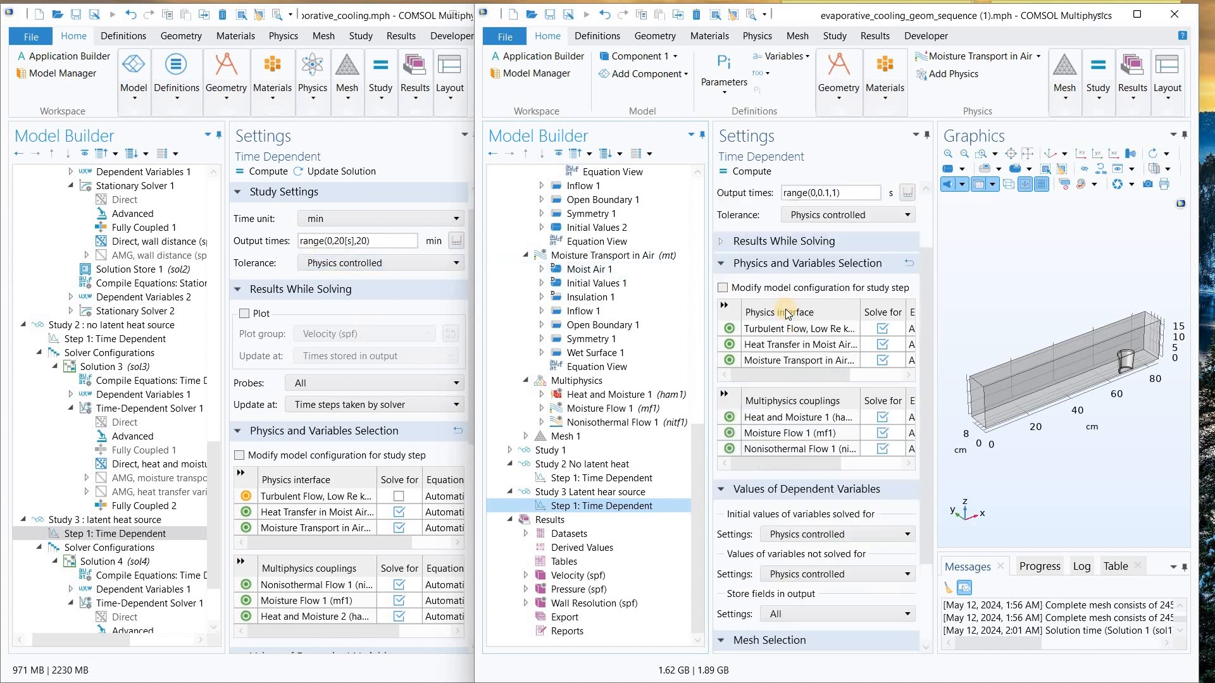
left_click(862, 262)
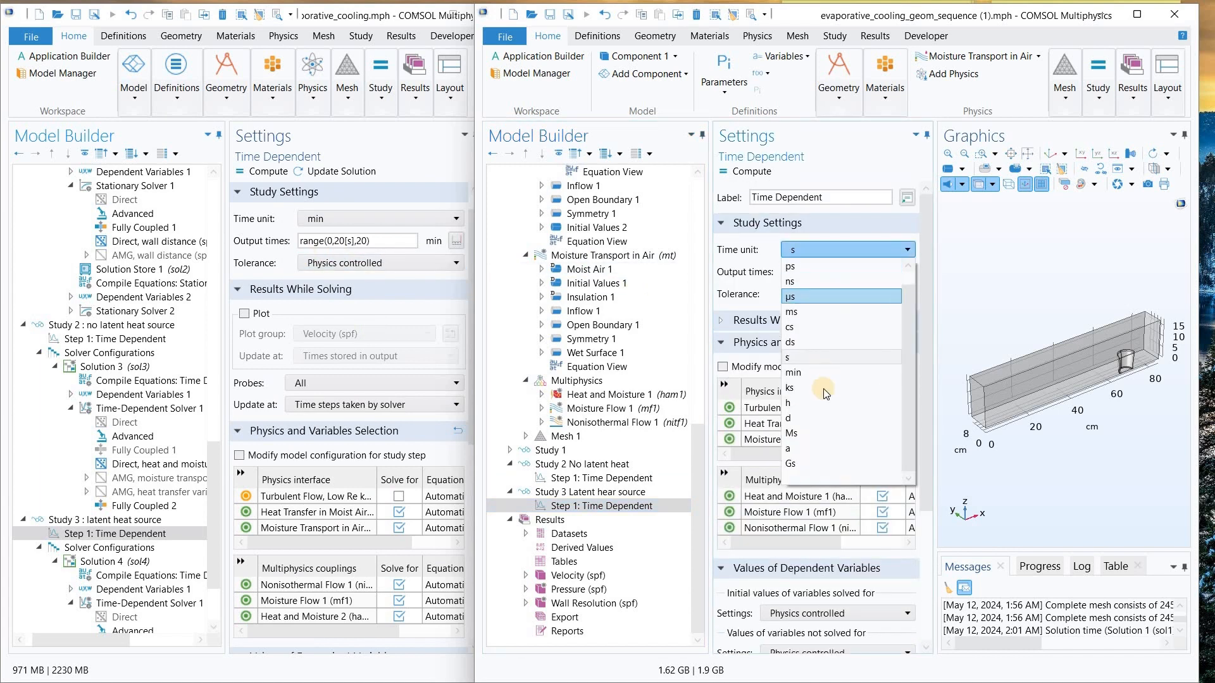
left_click(813, 380)
- Set the output times of Study 3's Time Dependent step to range(0,1,20)
left_click(854, 269)
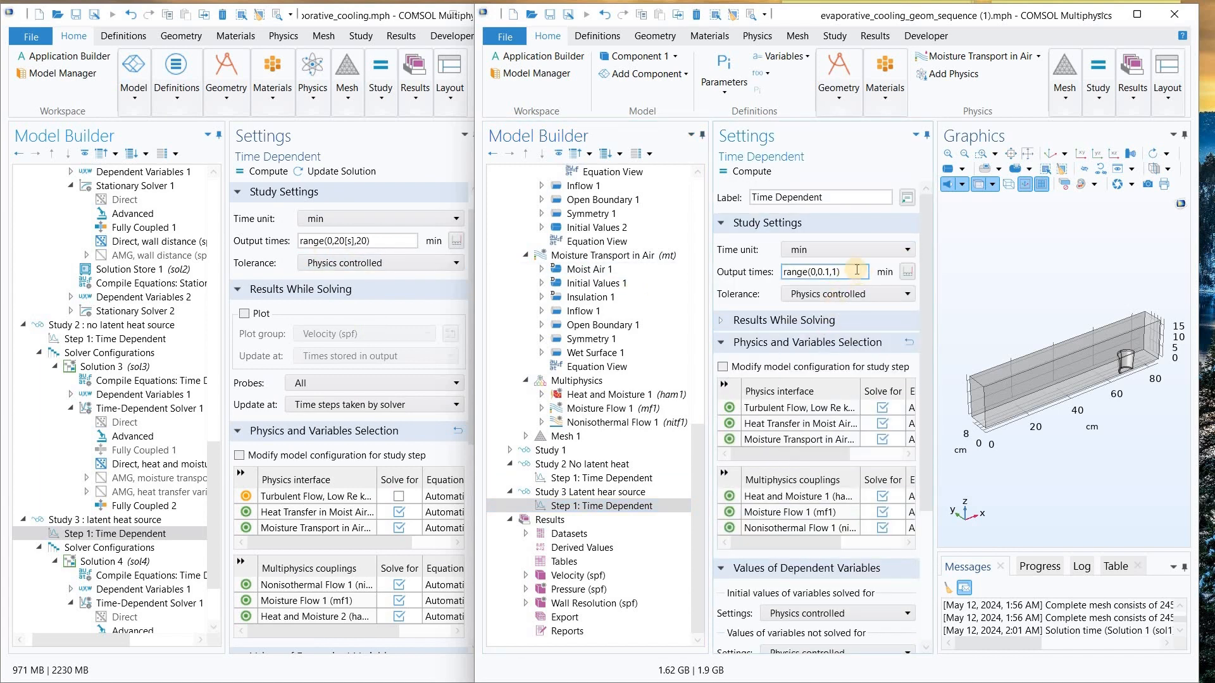
left_click_drag(857, 270, 733, 275)
double_click(833, 274)
left_click(831, 274)
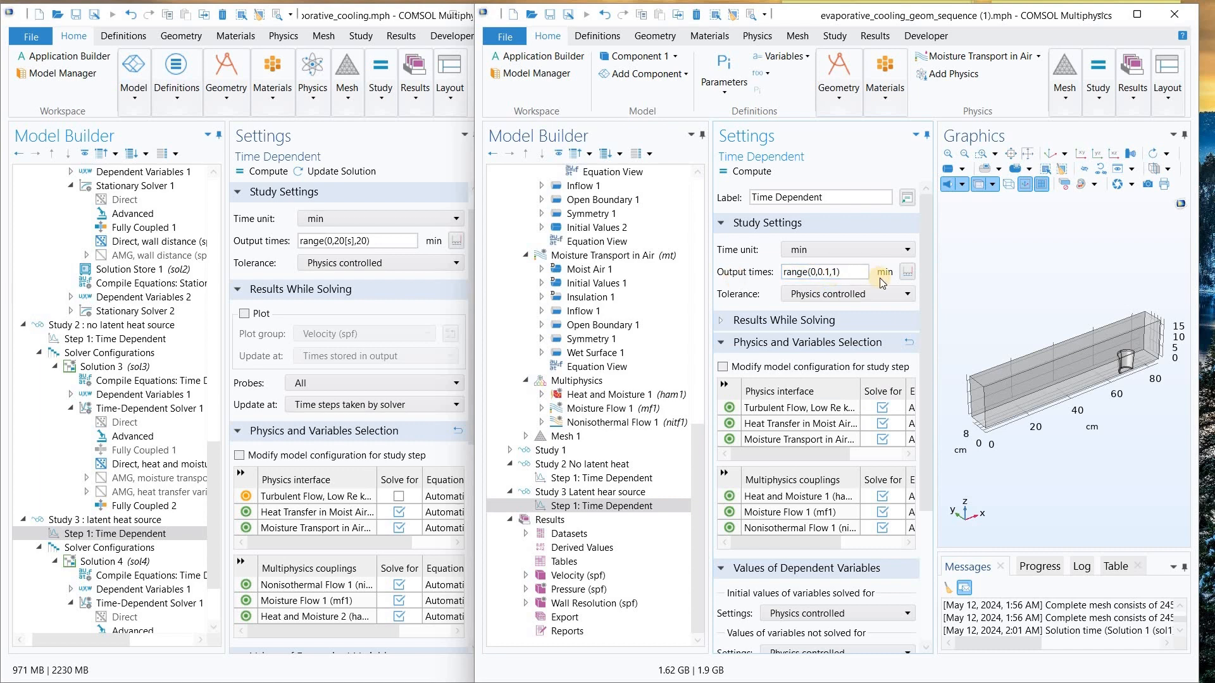
key("BackSpace")
key("BackSpace")
key("BackSpace")
key("BackSpace")
- Check the Results While Solving settings and exclude Turbulent Flow from the physics solved in Study 3's Time Dependent step
left_click(783, 323)
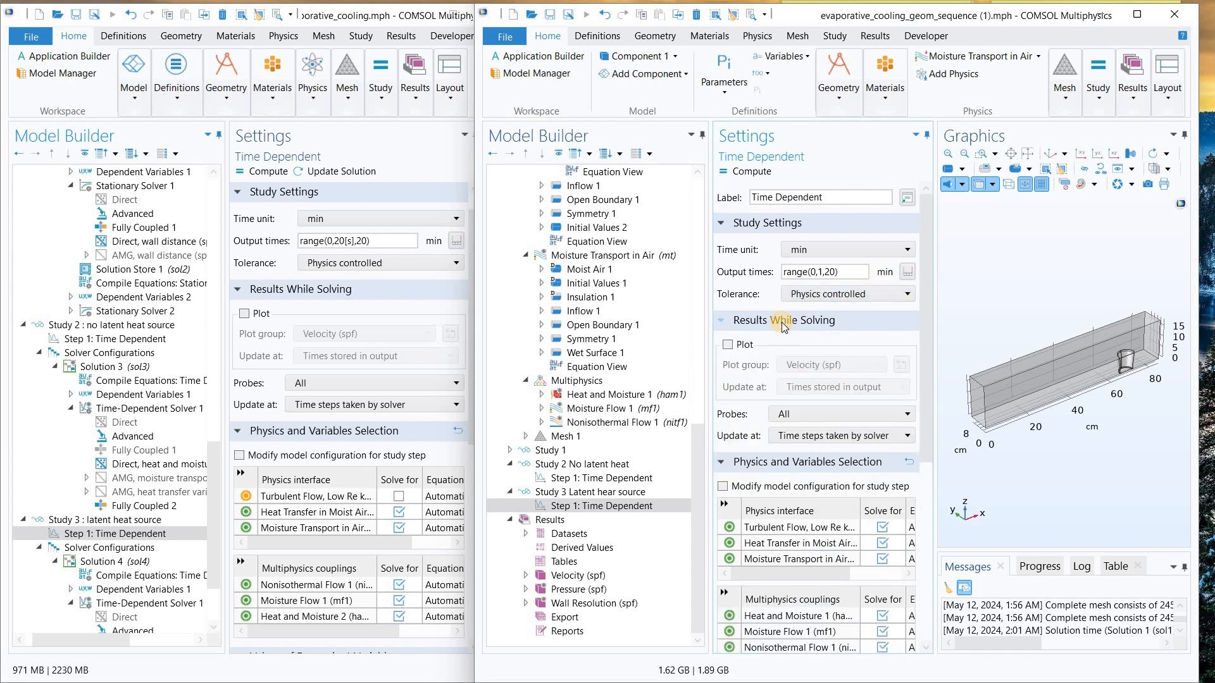
left_click(782, 321)
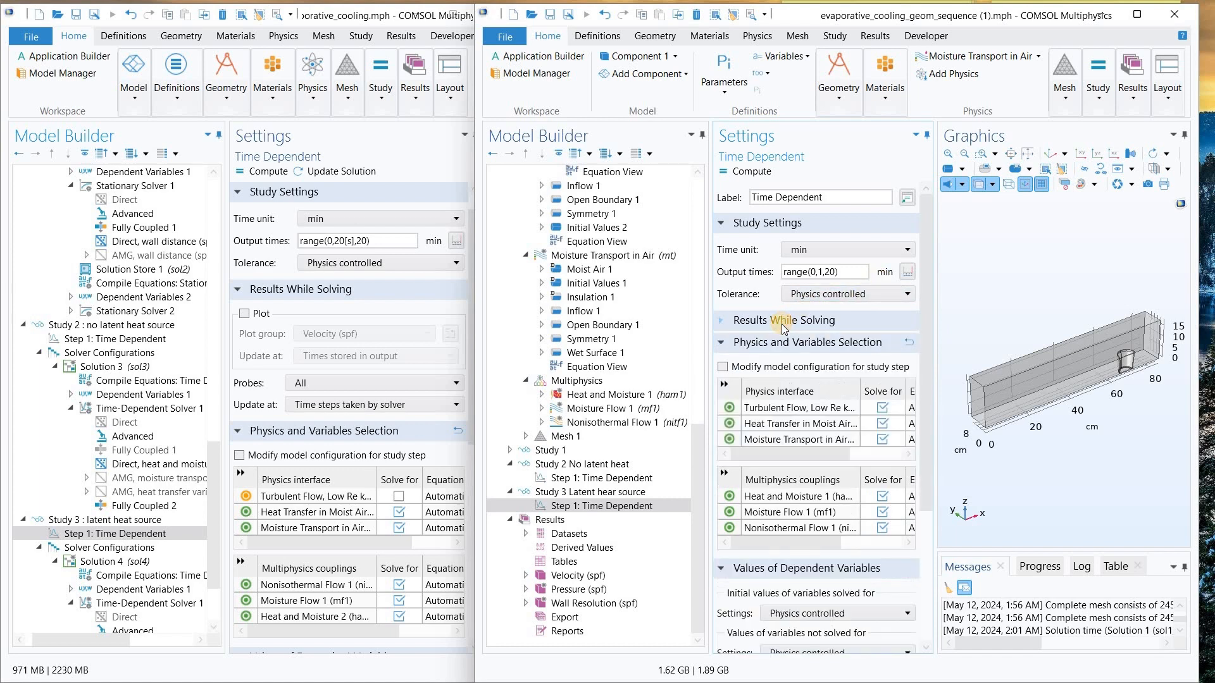
left_click(884, 408)
- For Study 3's variables not solved for, use user-controlled values with method Solution taken from Study 1, Stationary
scroll(881, 514, "down", 2)
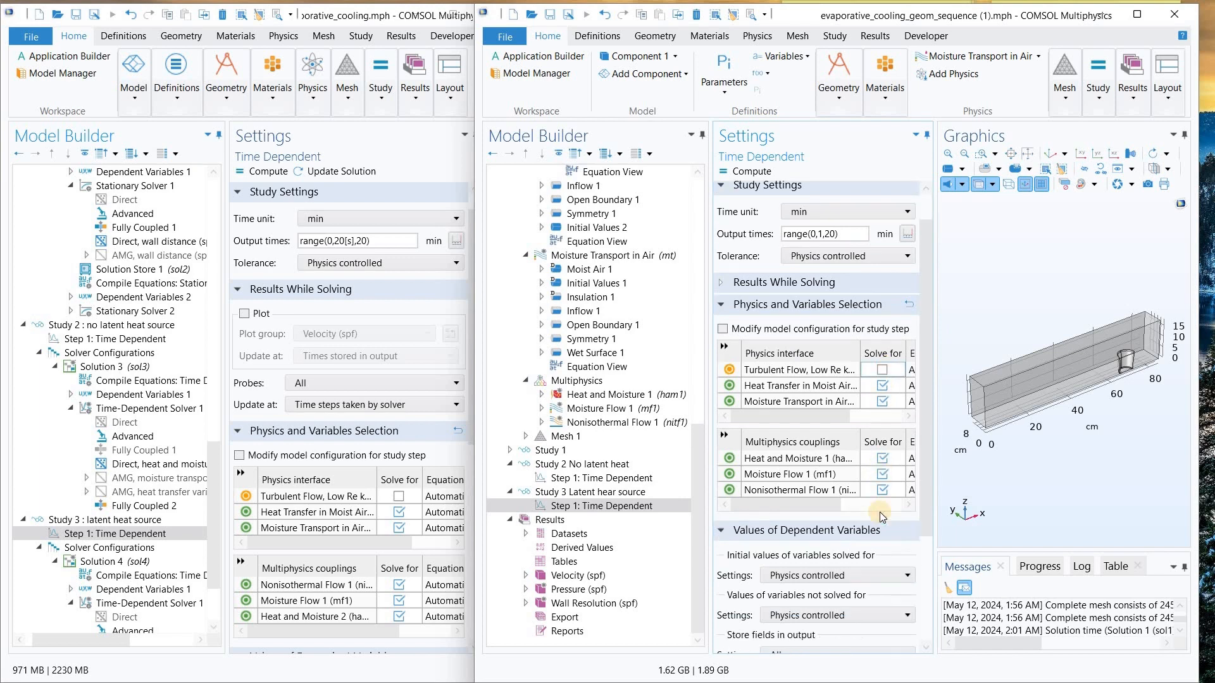
scroll(882, 520, "down", 3)
scroll(436, 504, "down", 8)
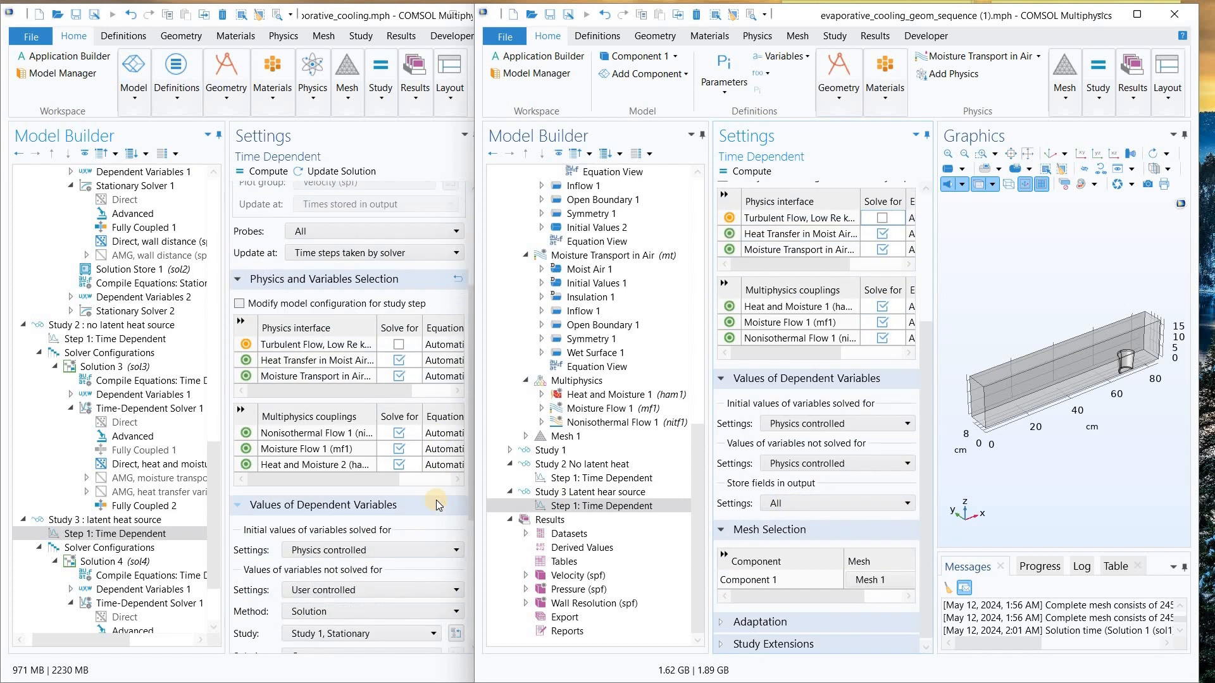
scroll(437, 504, "up", 1)
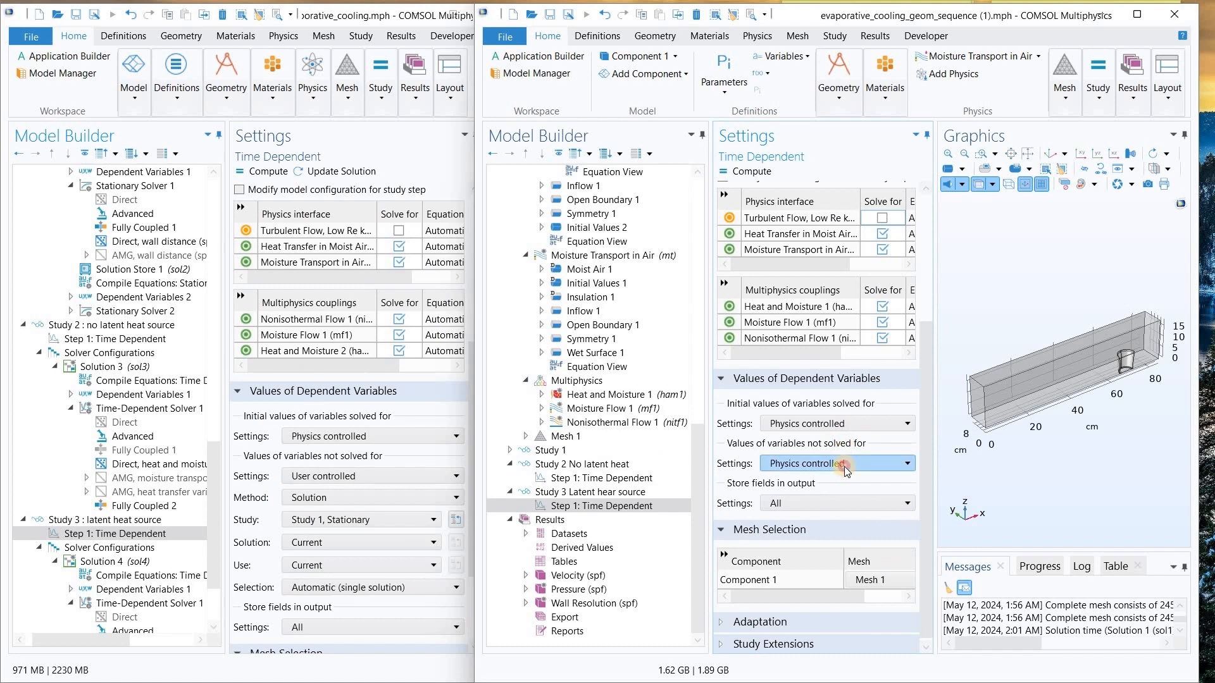
left_click(842, 464)
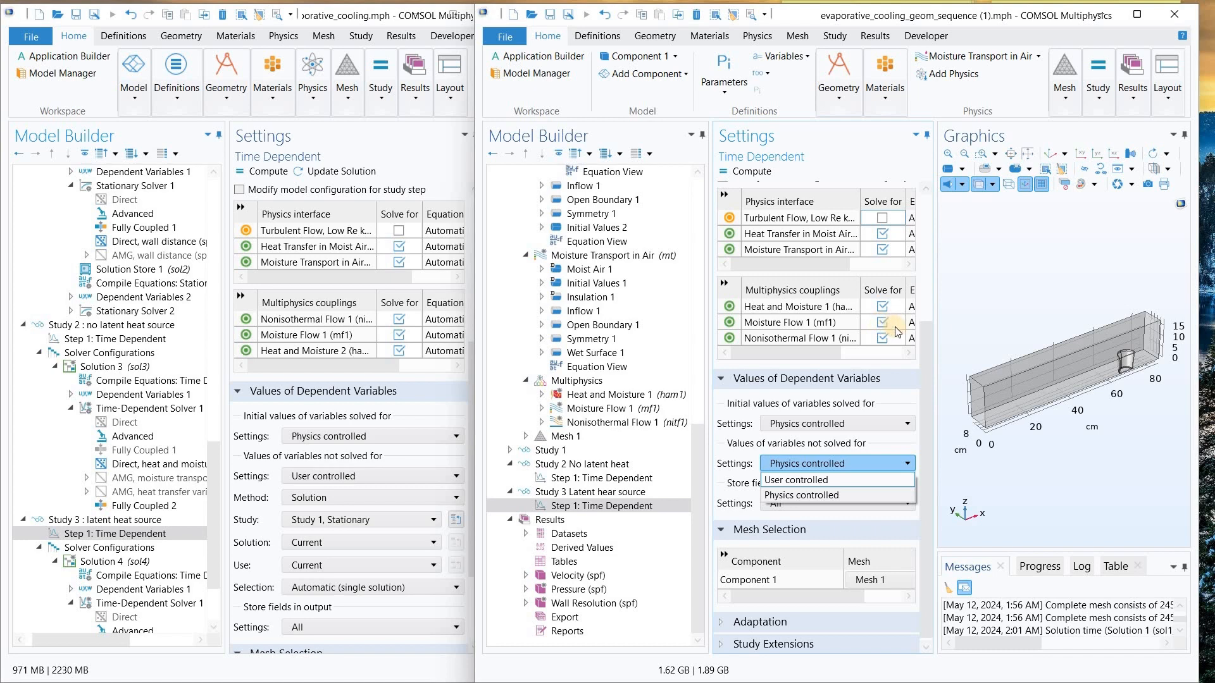
left_click(826, 480)
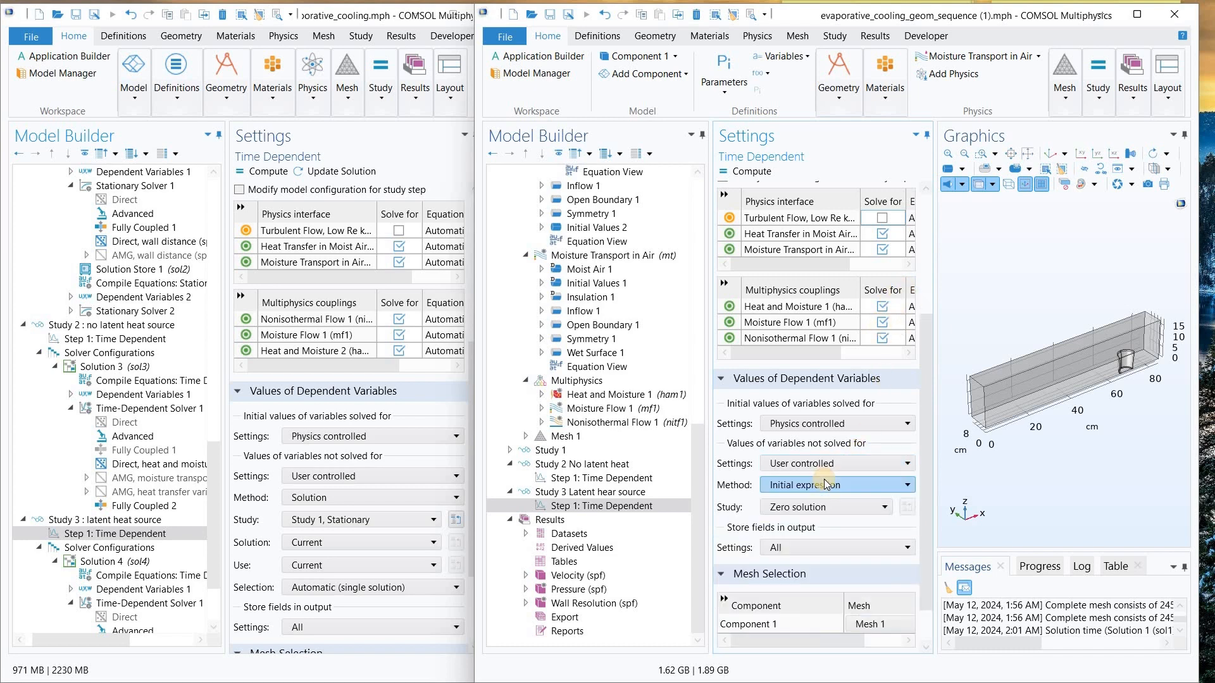
left_click(835, 482)
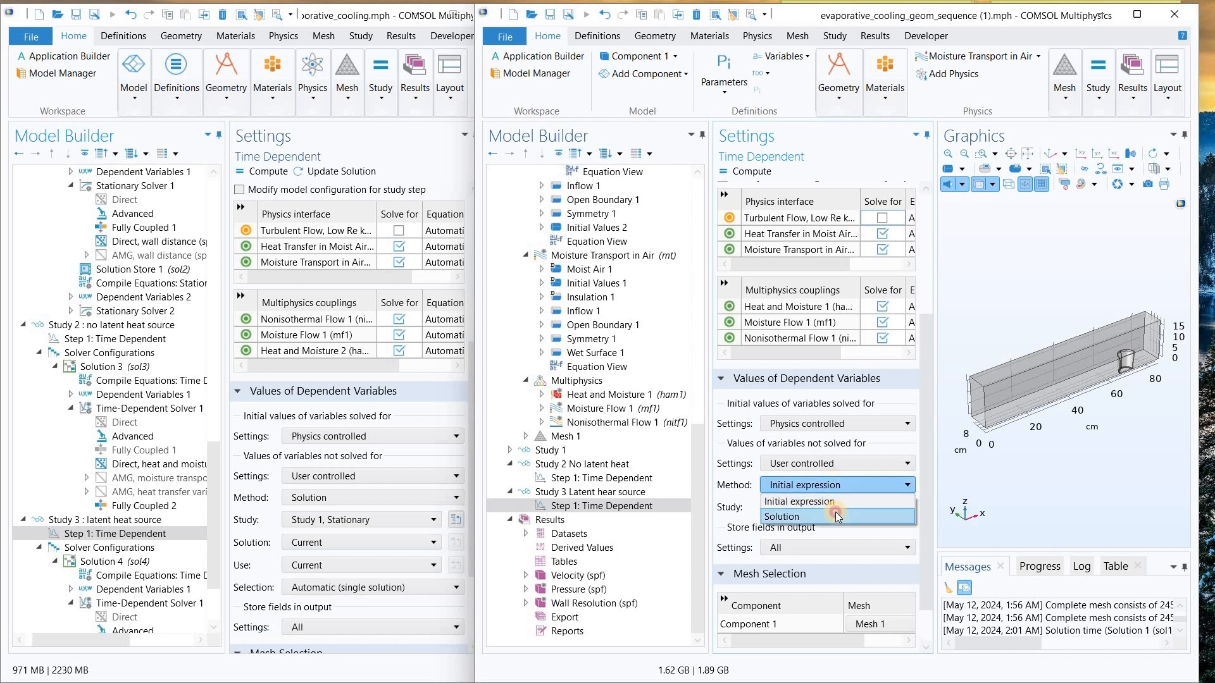
left_click(838, 516)
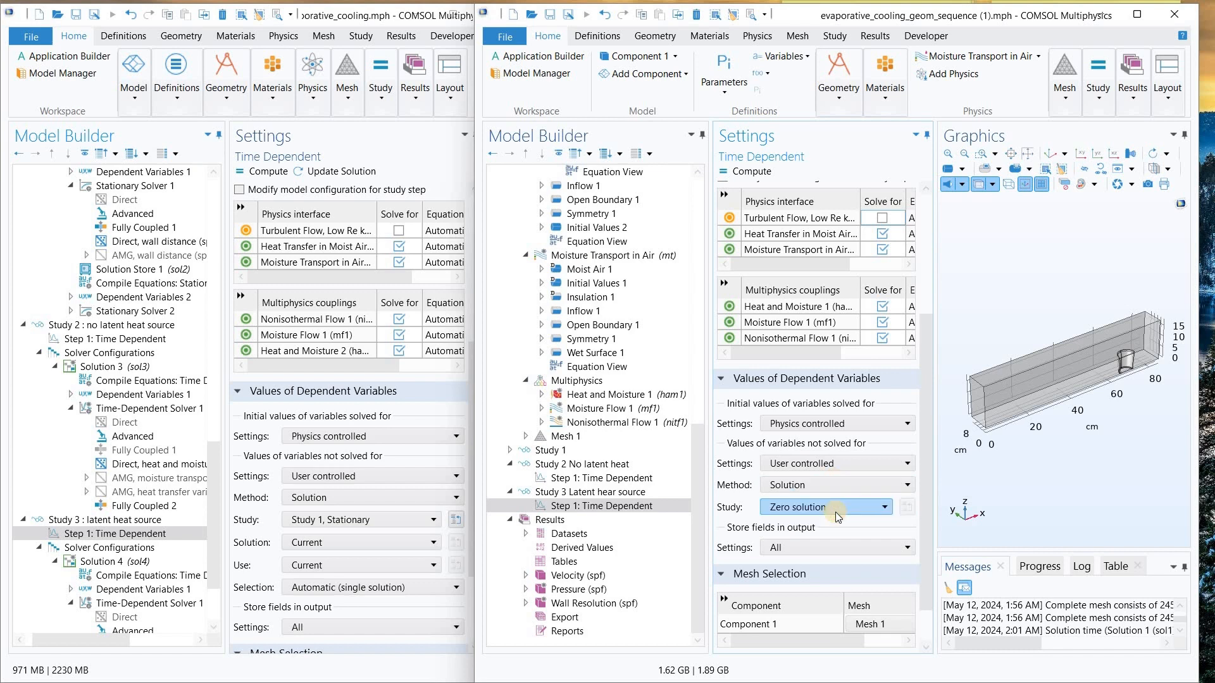
left_click(875, 511)
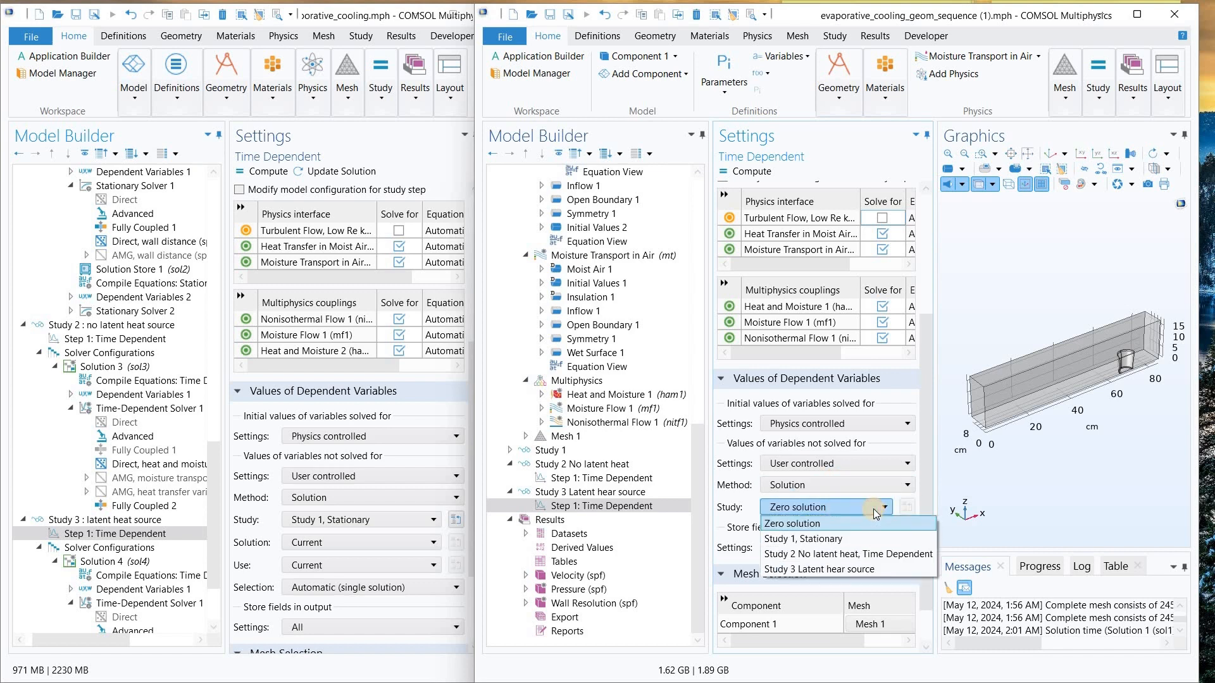
left_click(848, 538)
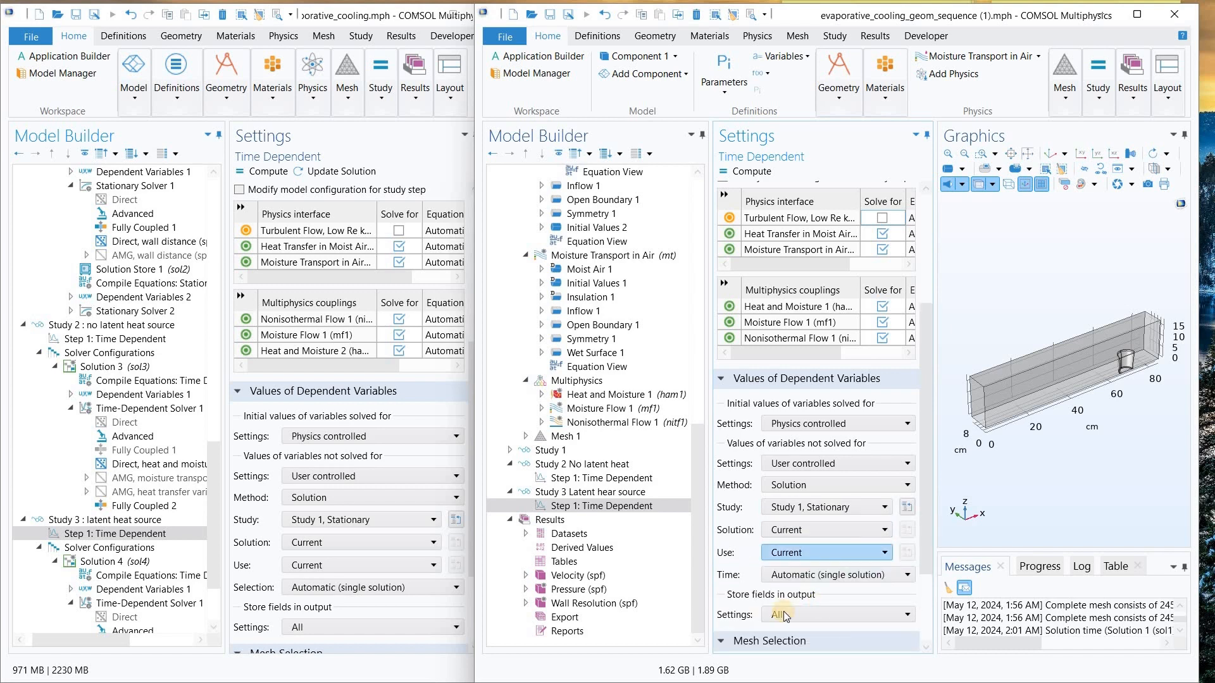
- Compare the remaining dependent-variable settings and Mesh Selection of Study 3's Time Dependent step between the reference and new models
scroll(734, 605, "down", 2)
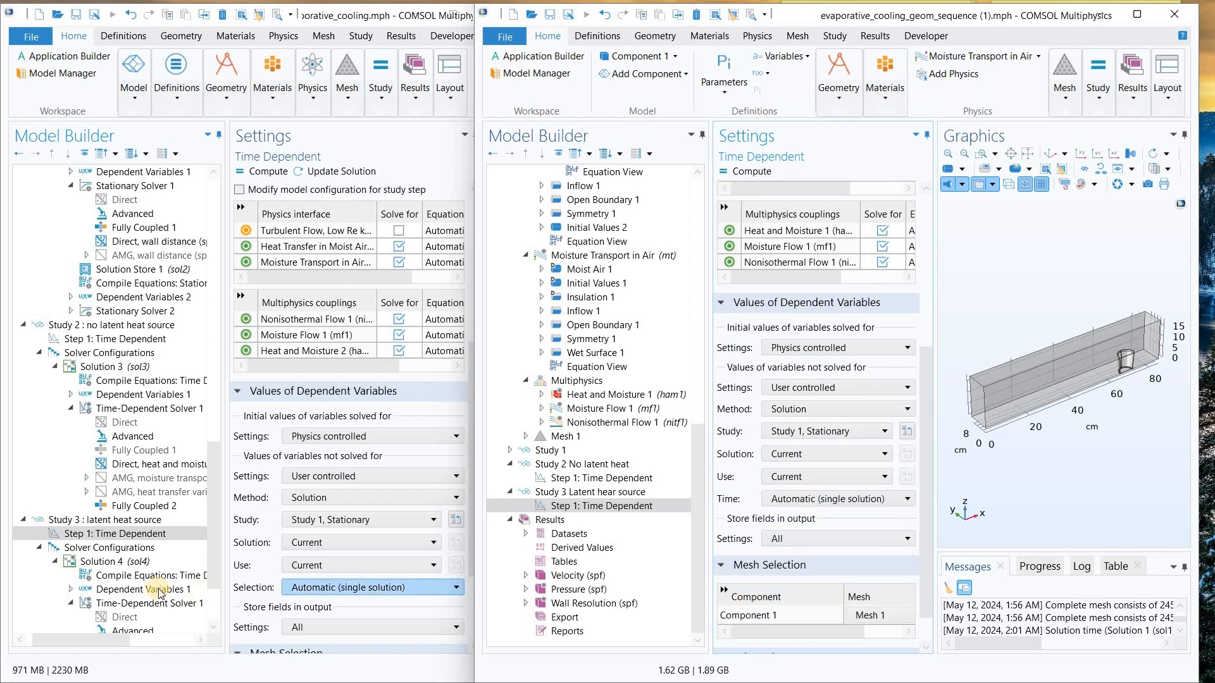
scroll(241, 579, "down", 3)
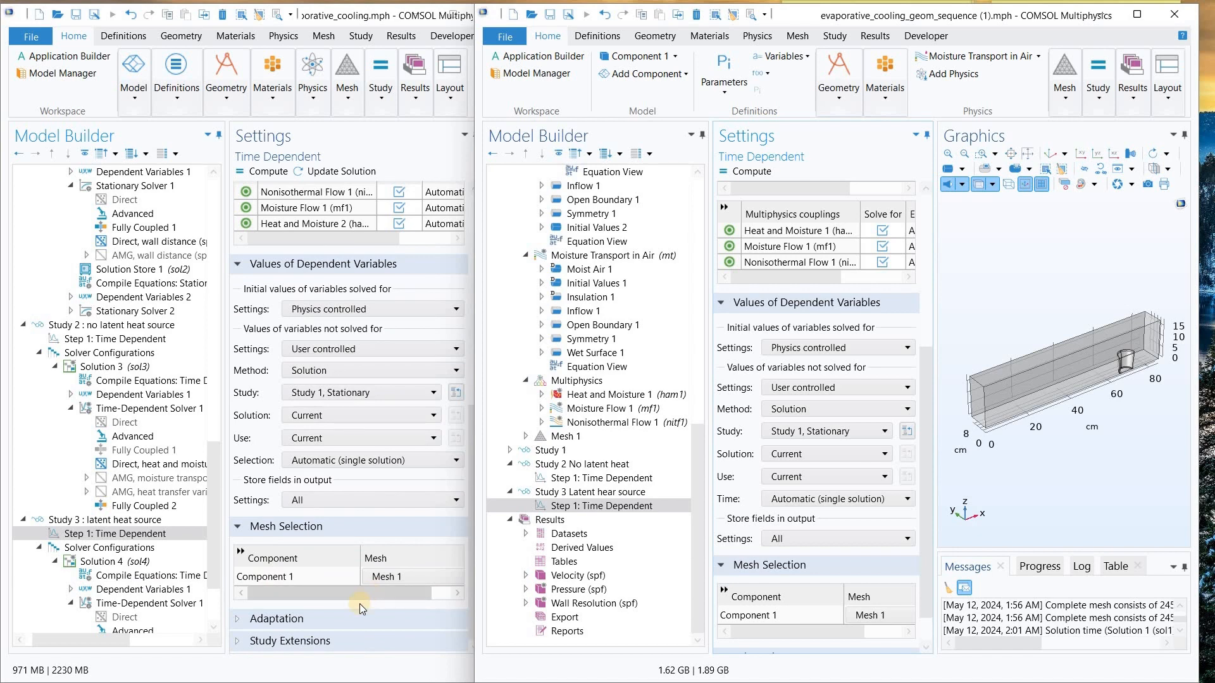
scroll(756, 498, "up", 4)
scroll(590, 456, "up", 4)
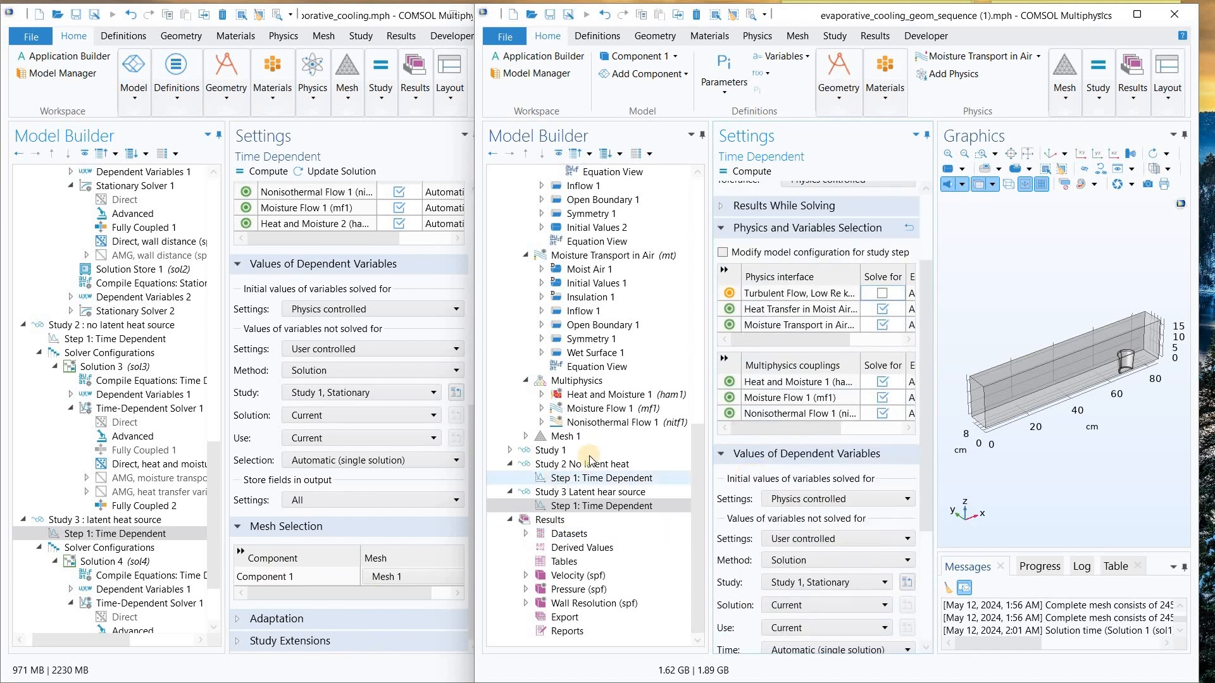
- In the reference model, examine the Moisture Transport in Air settings, Inflow 1's upstream relative humidity phi0, and its definition in Parameters 1
scroll(158, 479, "up", 10)
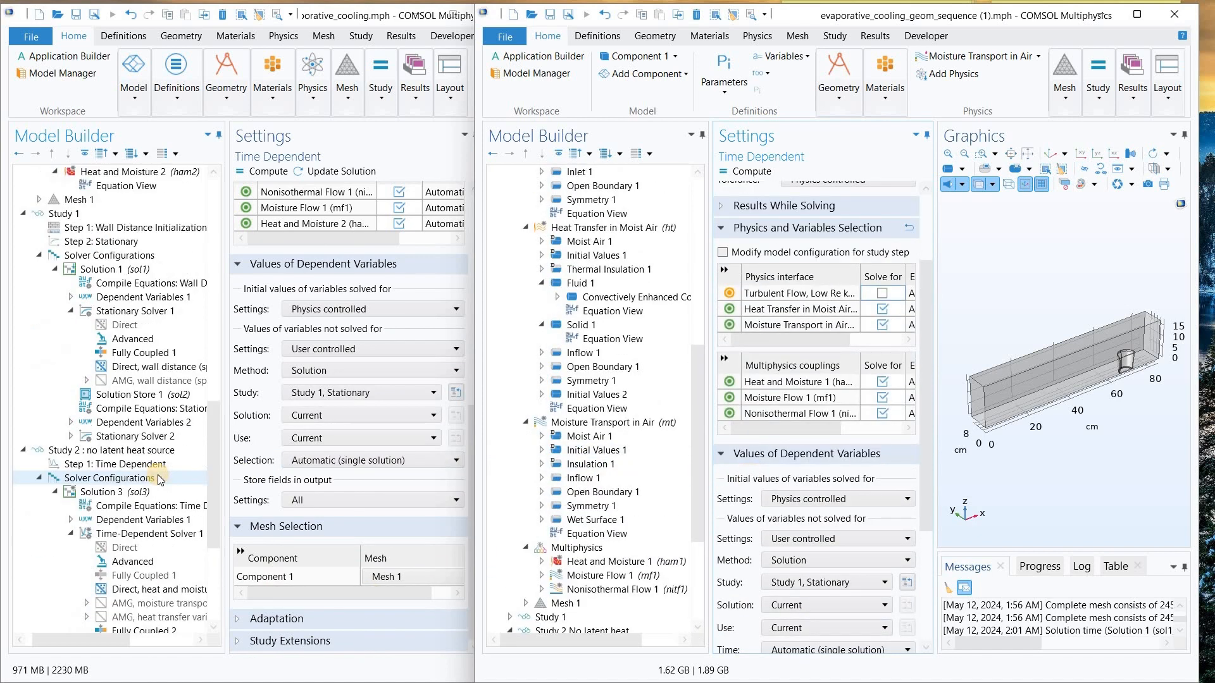
scroll(158, 479, "up", 1)
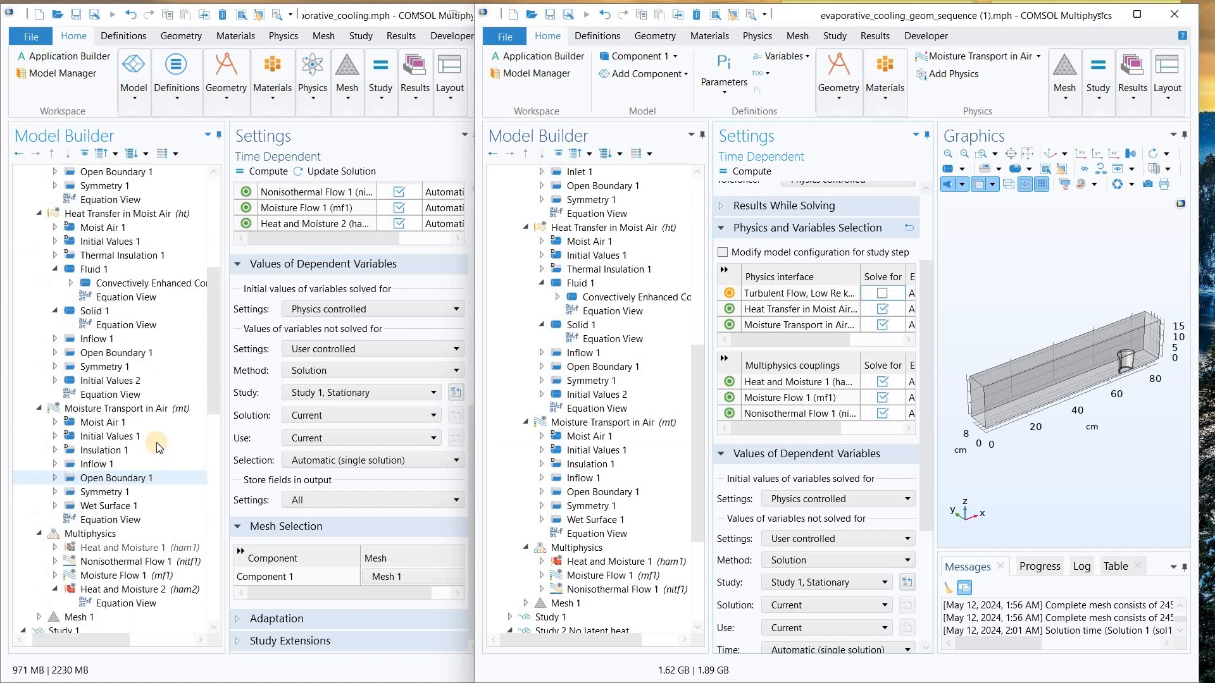
left_click(147, 410)
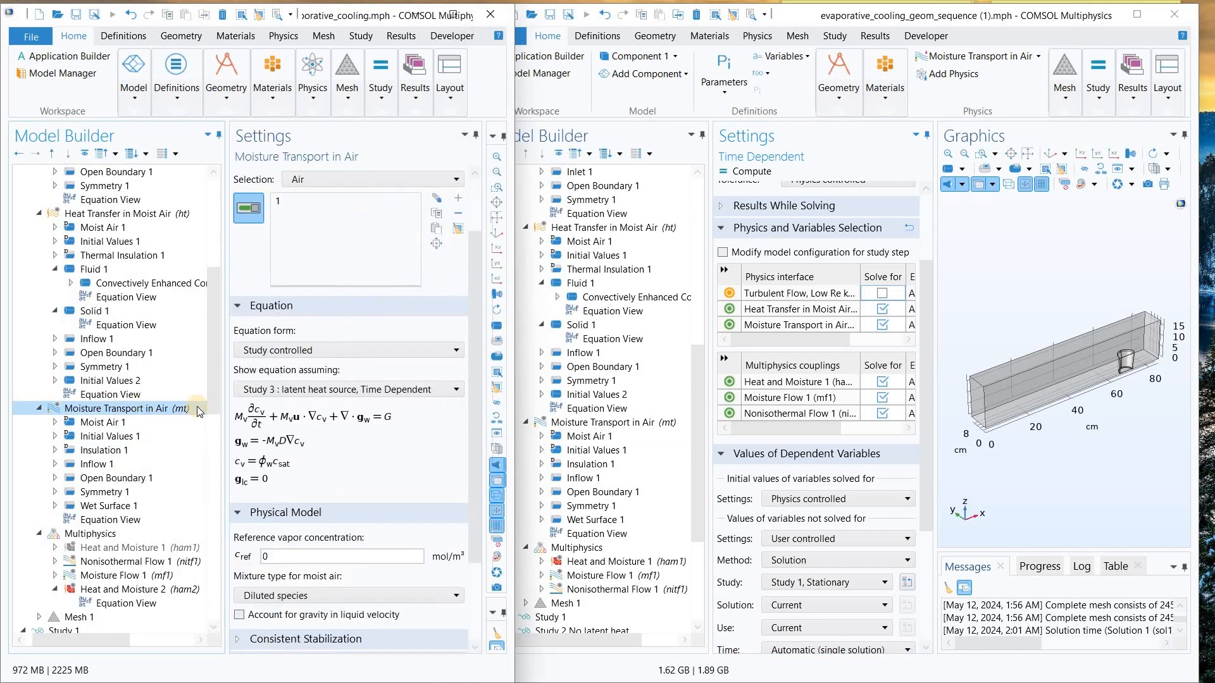
scroll(317, 483, "down", 3)
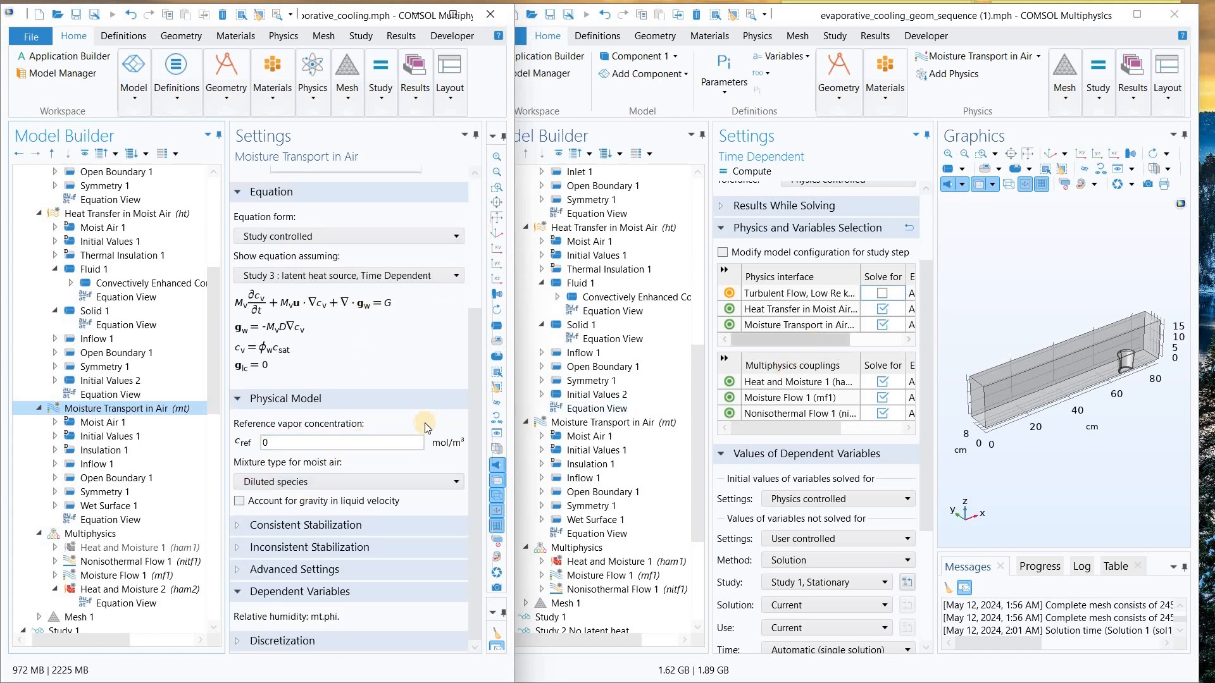
left_click(124, 426)
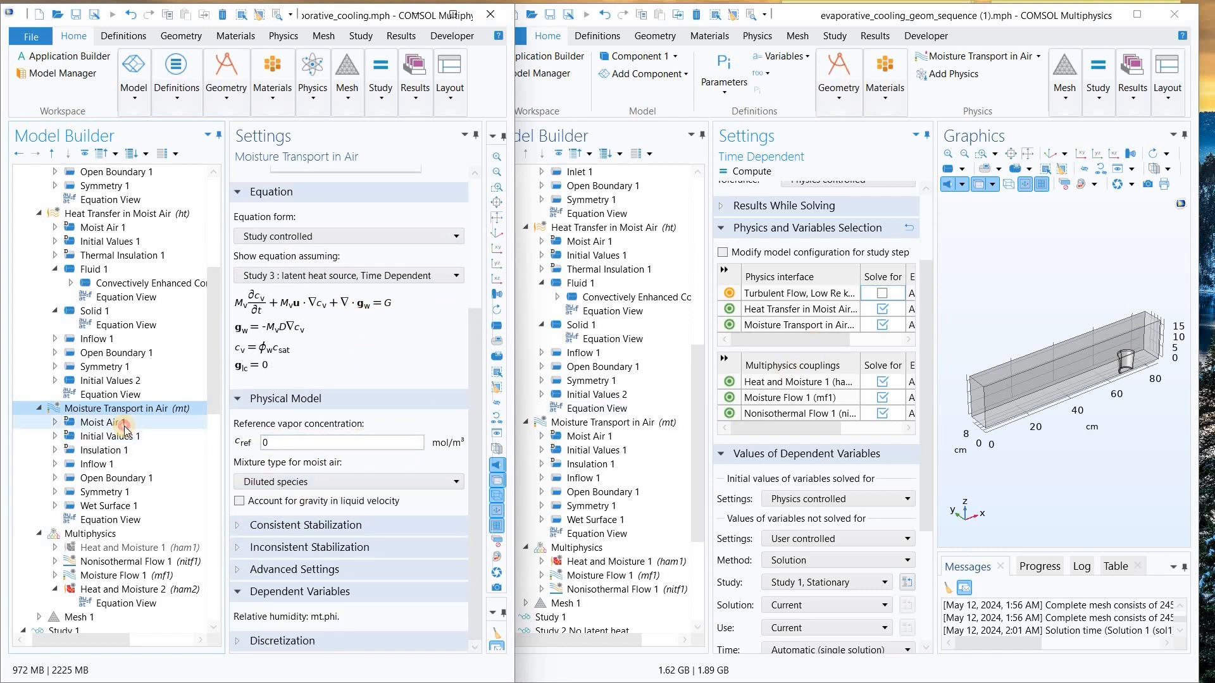
left_click(122, 462)
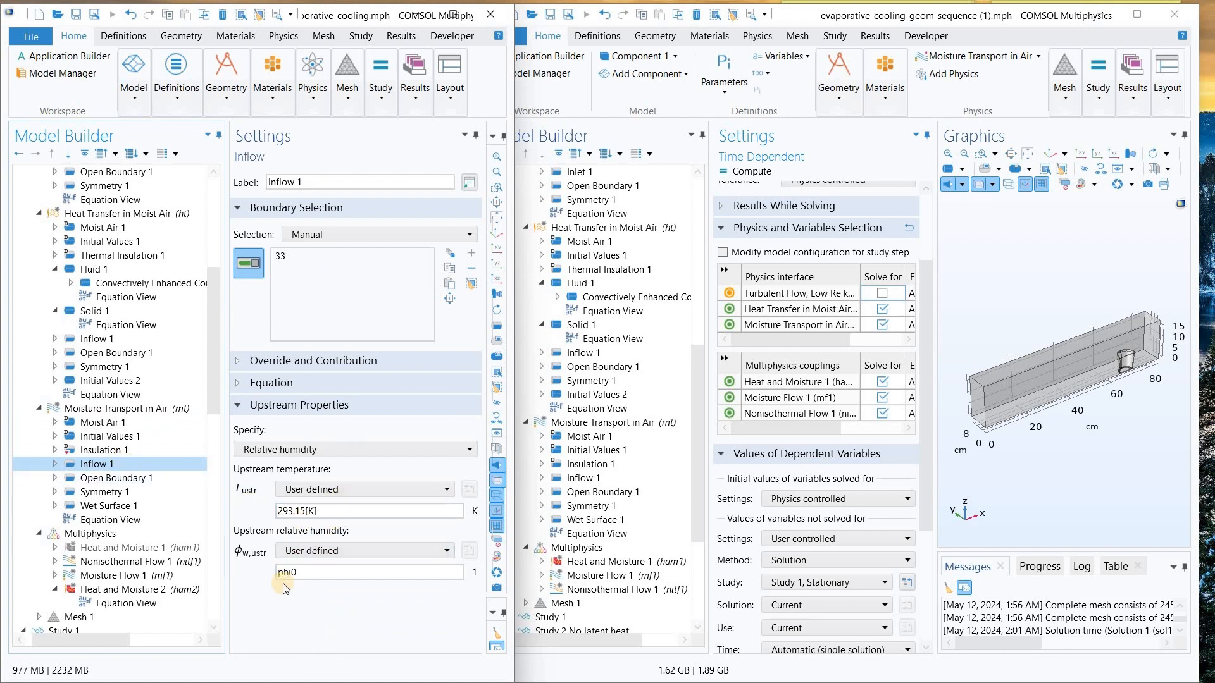
left_click(306, 572)
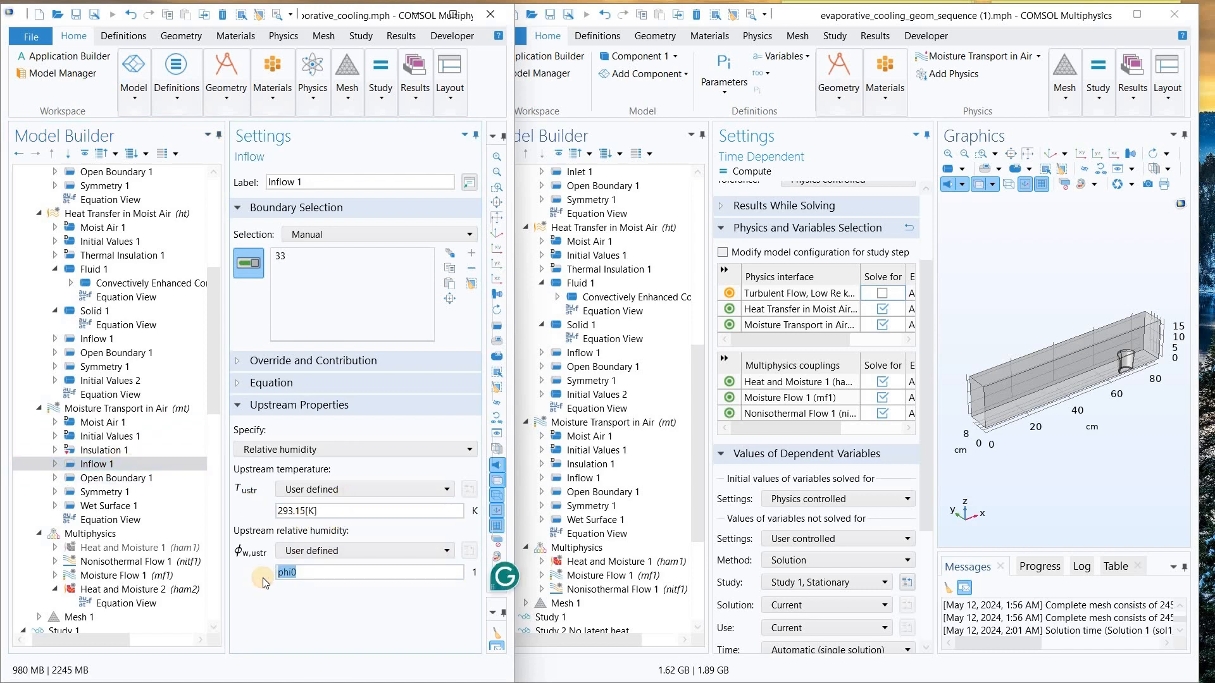
scroll(108, 405, "up", 5)
scroll(120, 284, "up", 2)
left_click(89, 199)
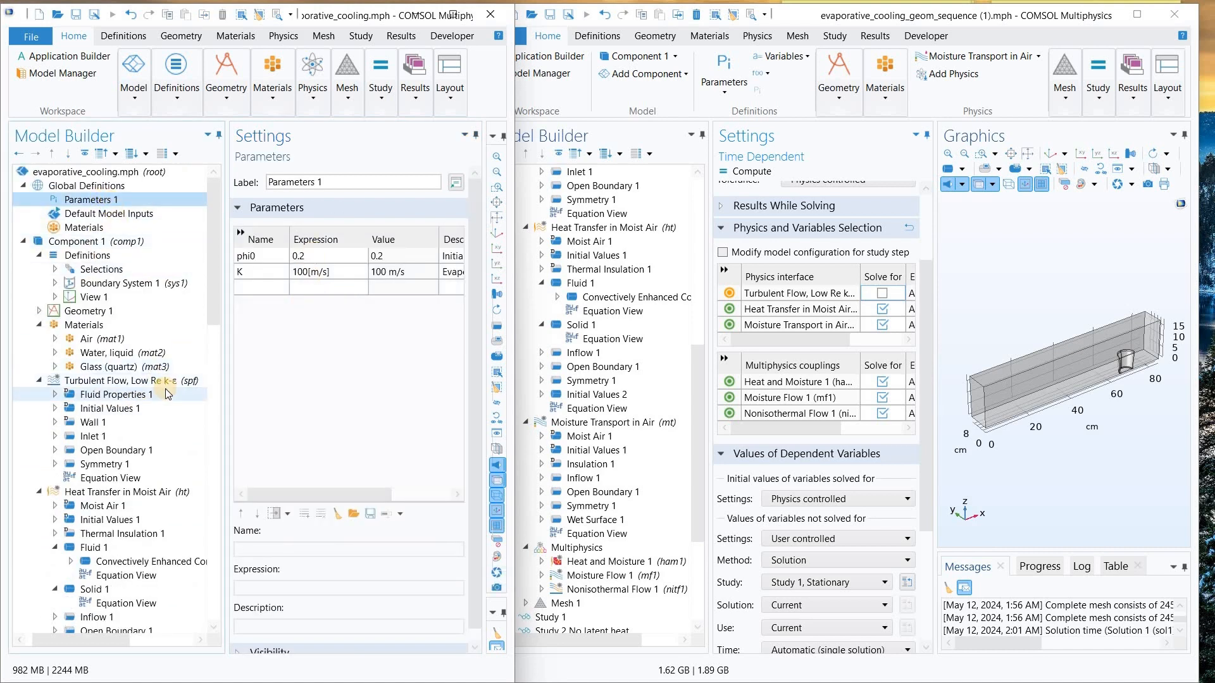
scroll(162, 392, "down", 7)
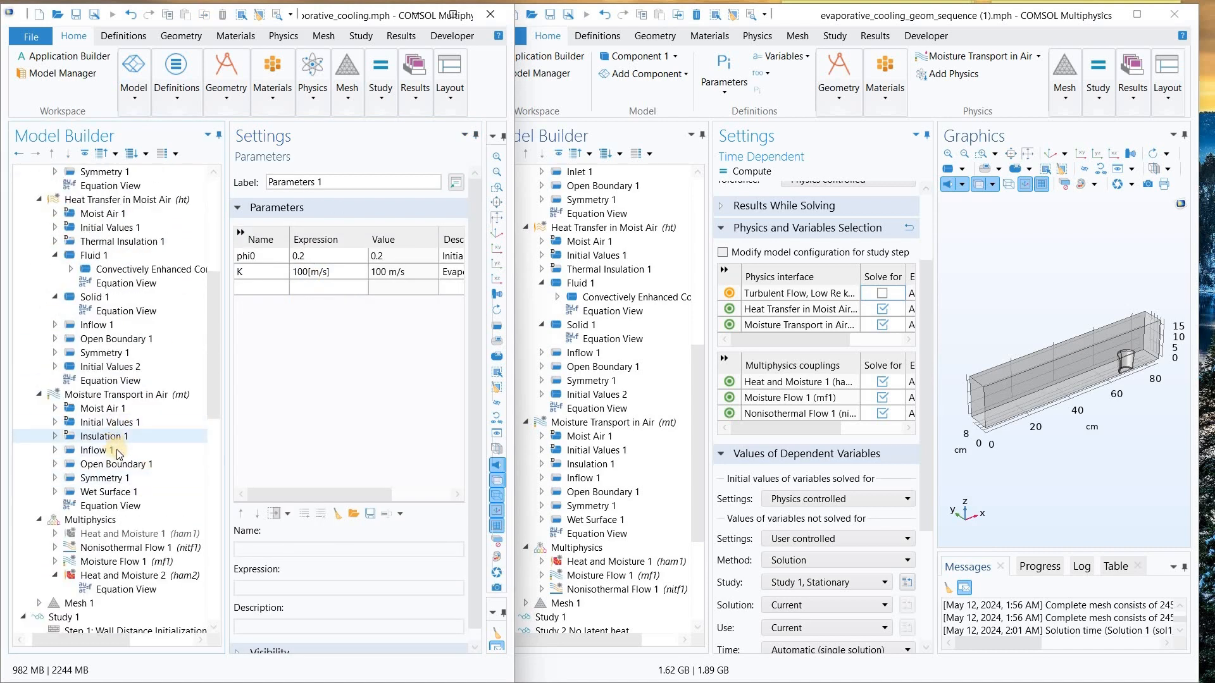
- Check Moisture Transport's inflow, insulation and initial values in the reference, and set Initial Values 1 relative humidity to 0.2 in the new model
left_click(119, 449)
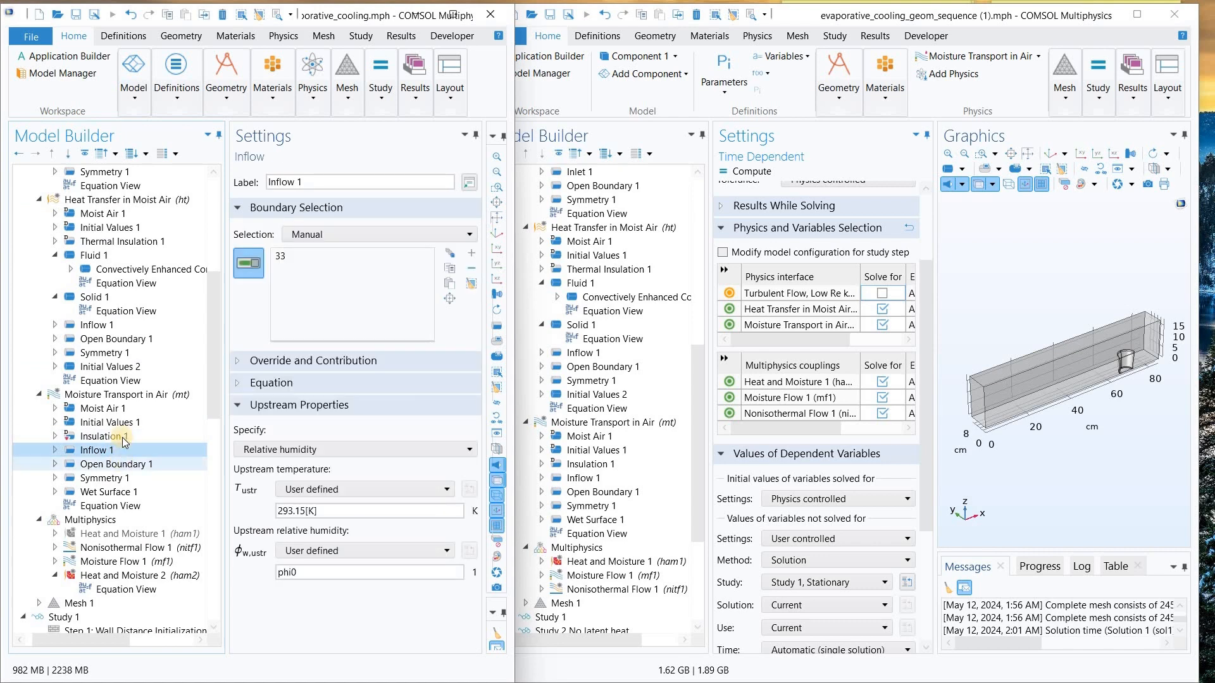
left_click(124, 441)
left_click(121, 422)
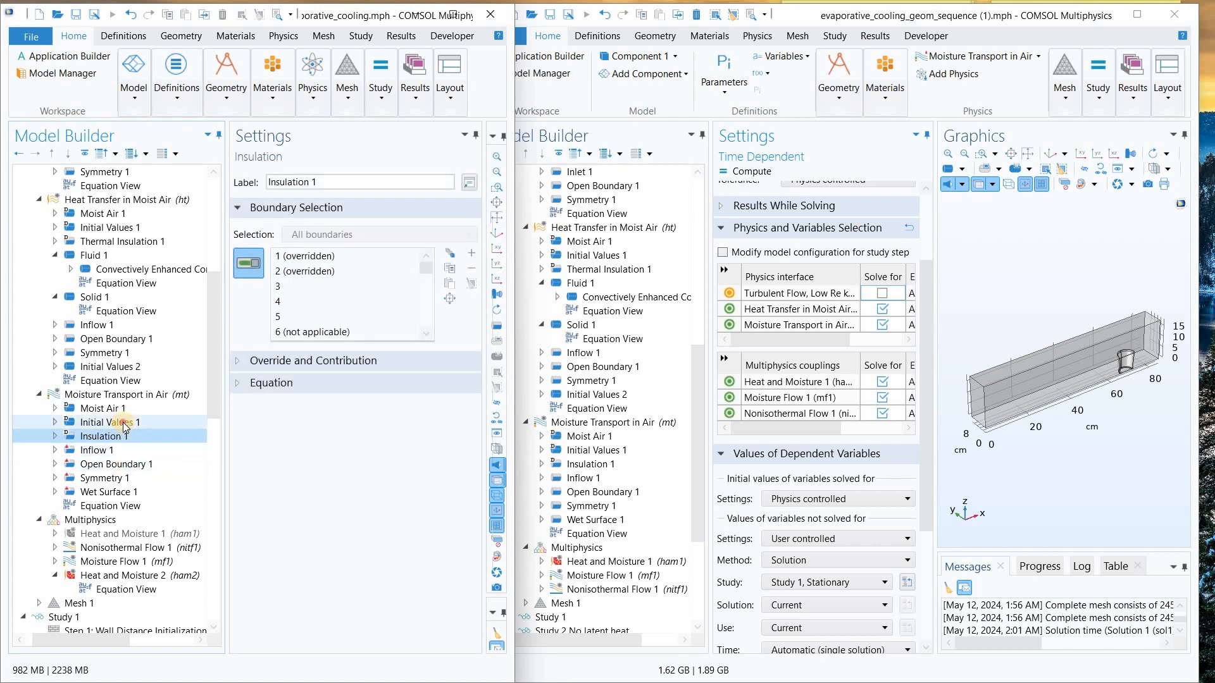
scroll(530, 384, "up", 2)
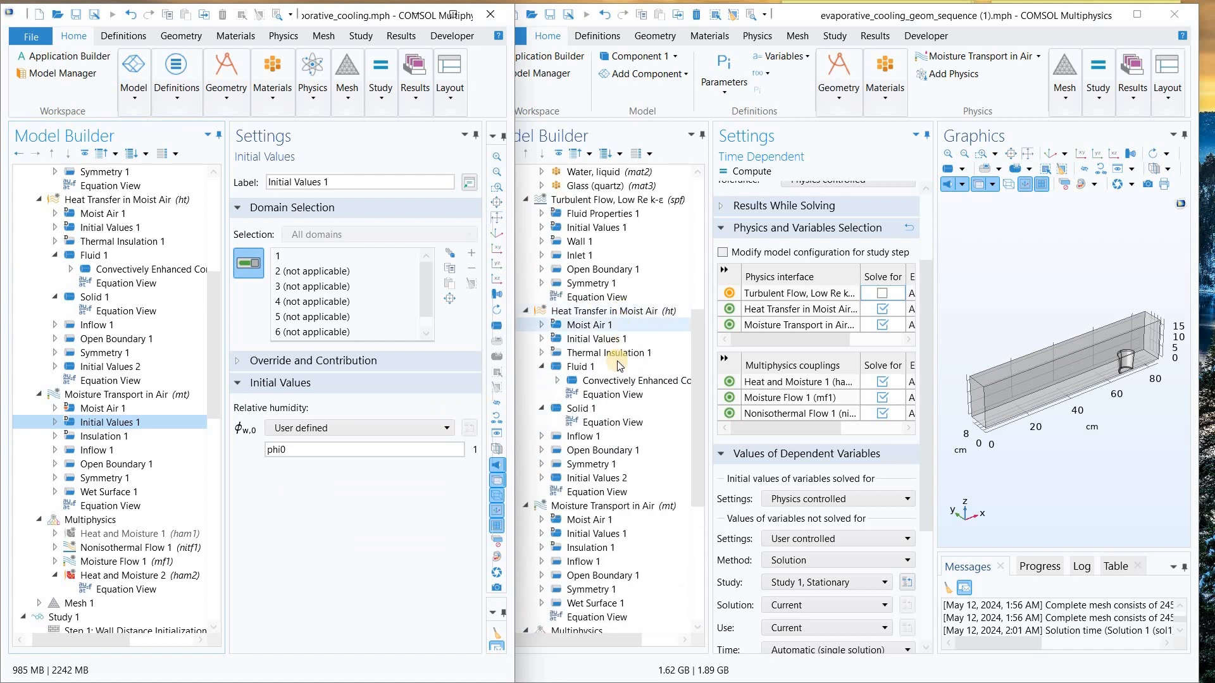
scroll(610, 354, "down", 3)
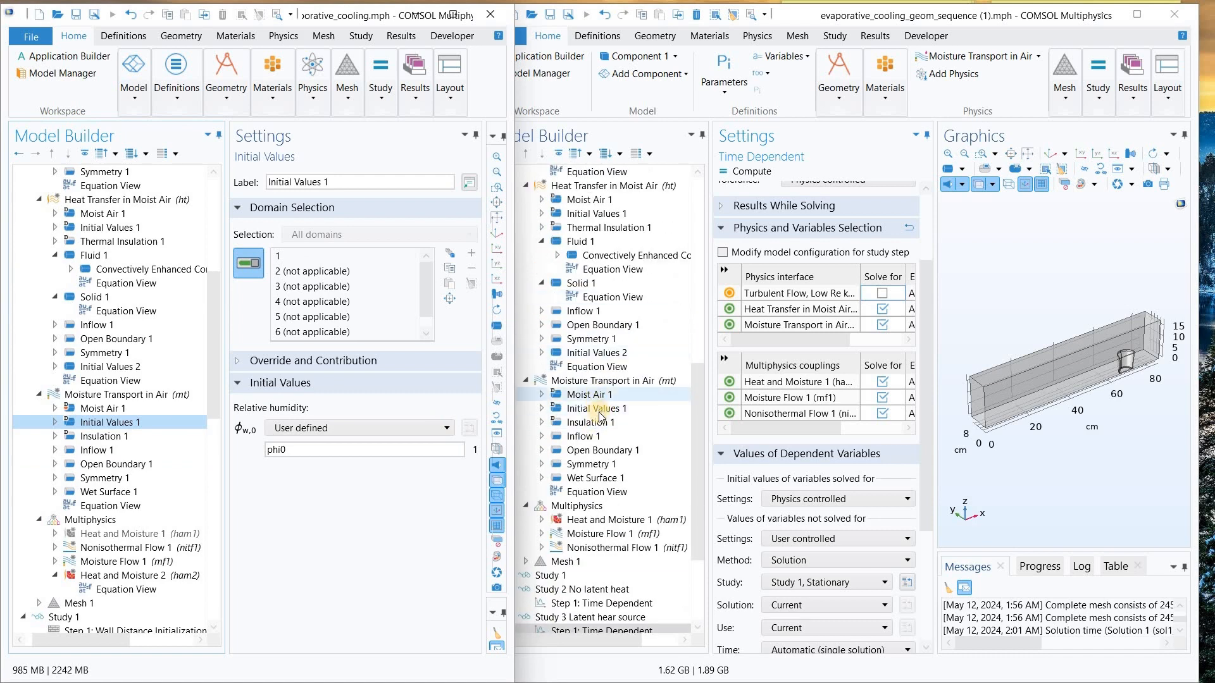
left_click(593, 408)
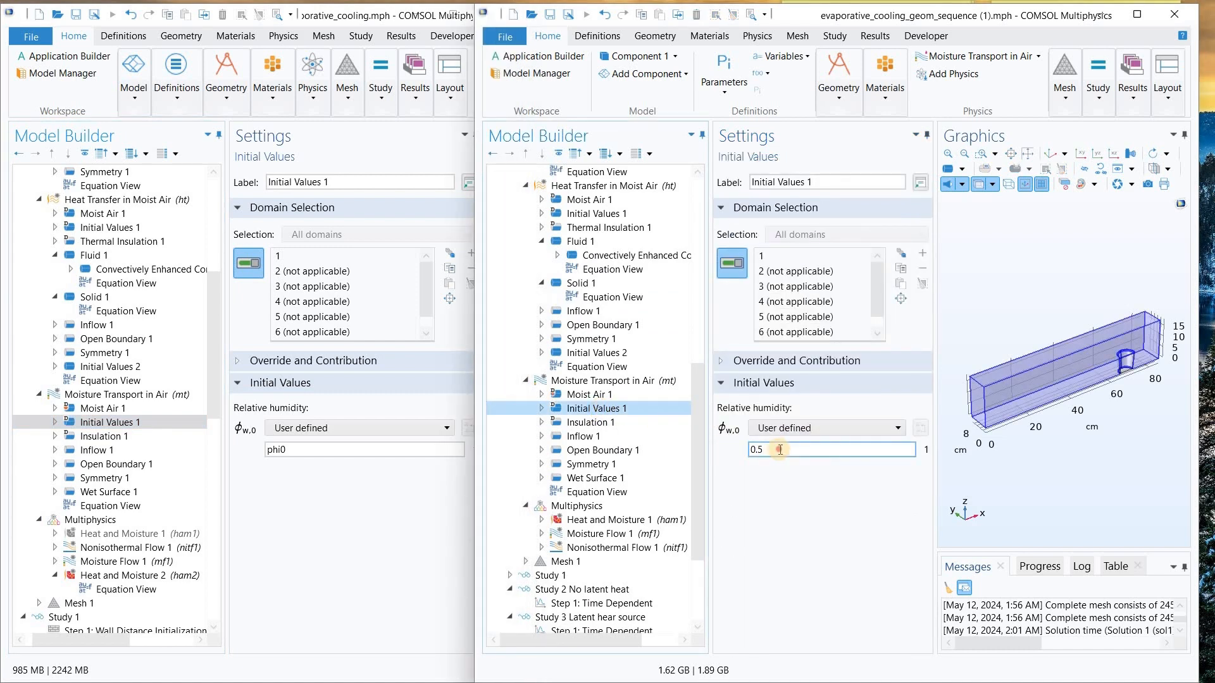
left_click_drag(779, 450, 732, 450)
type("0.2")
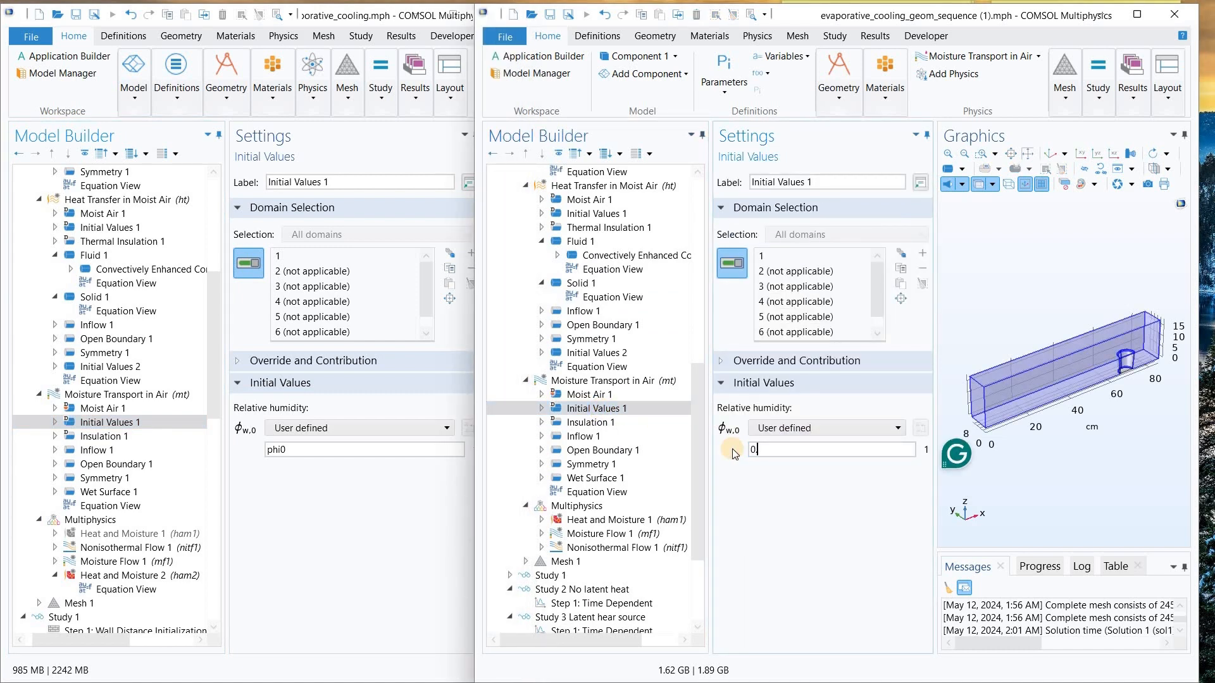
- Create parameter phi0 from the initial relative humidity expression 0.2, with the description "relative humidity"
right_click(868, 448)
left_click(893, 456)
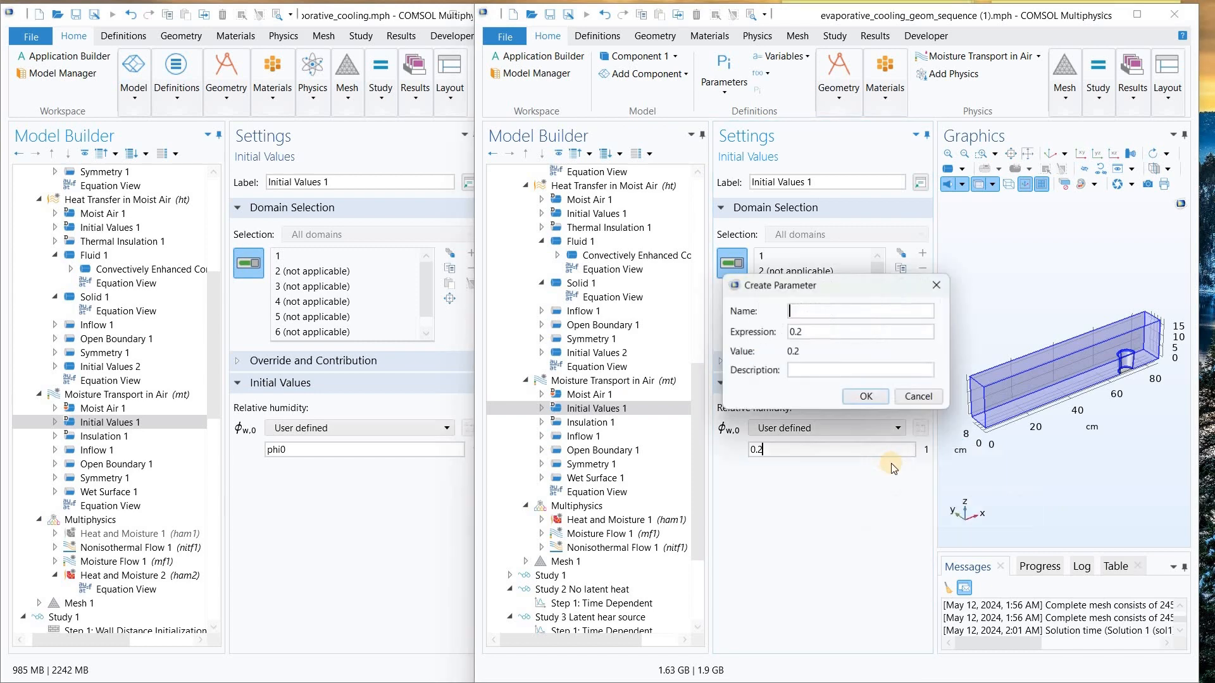
type("phi0")
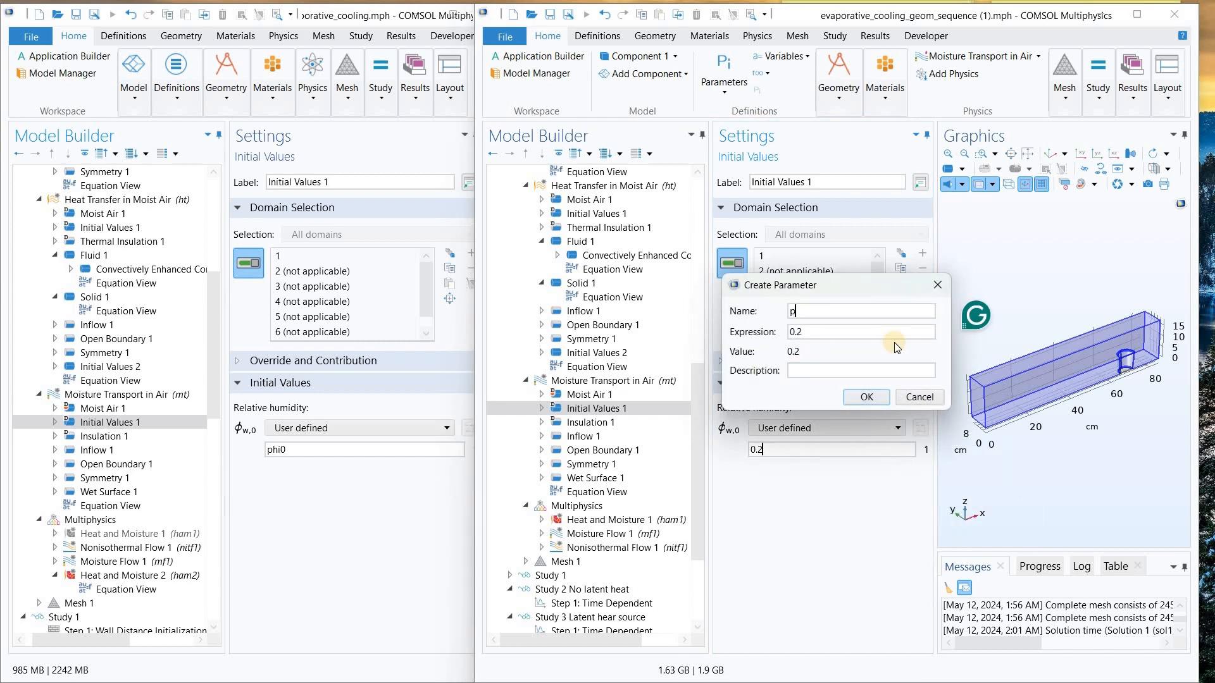
left_click(829, 372)
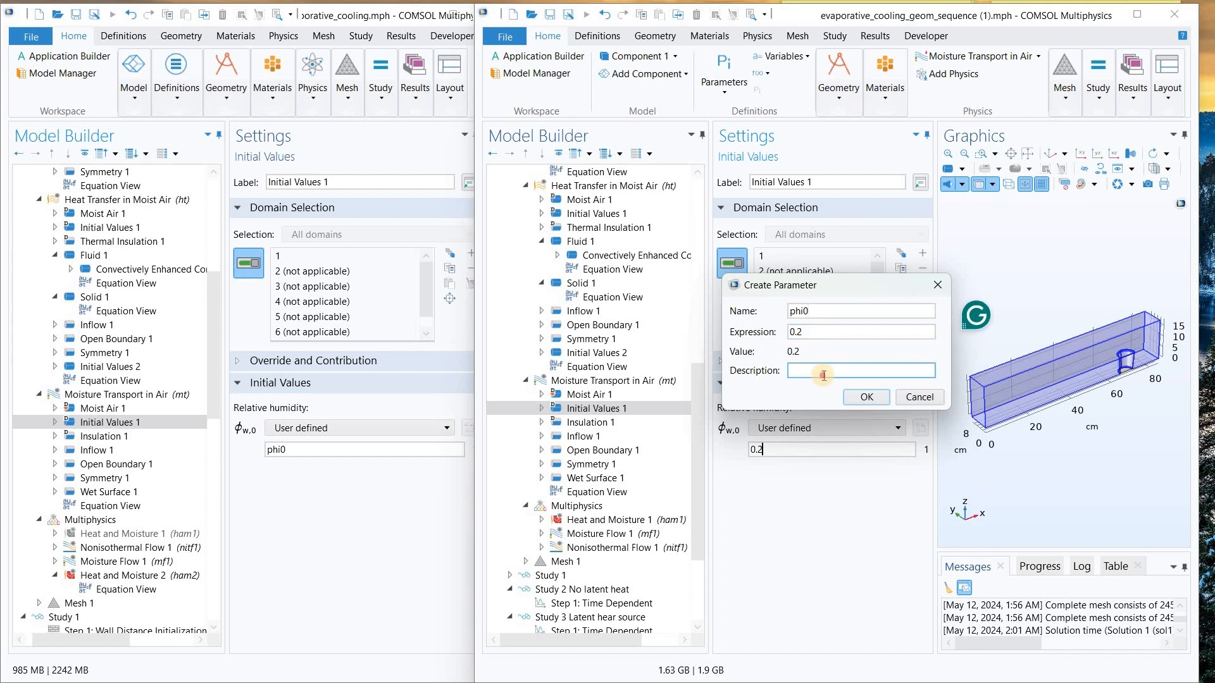
type("relative humidity")
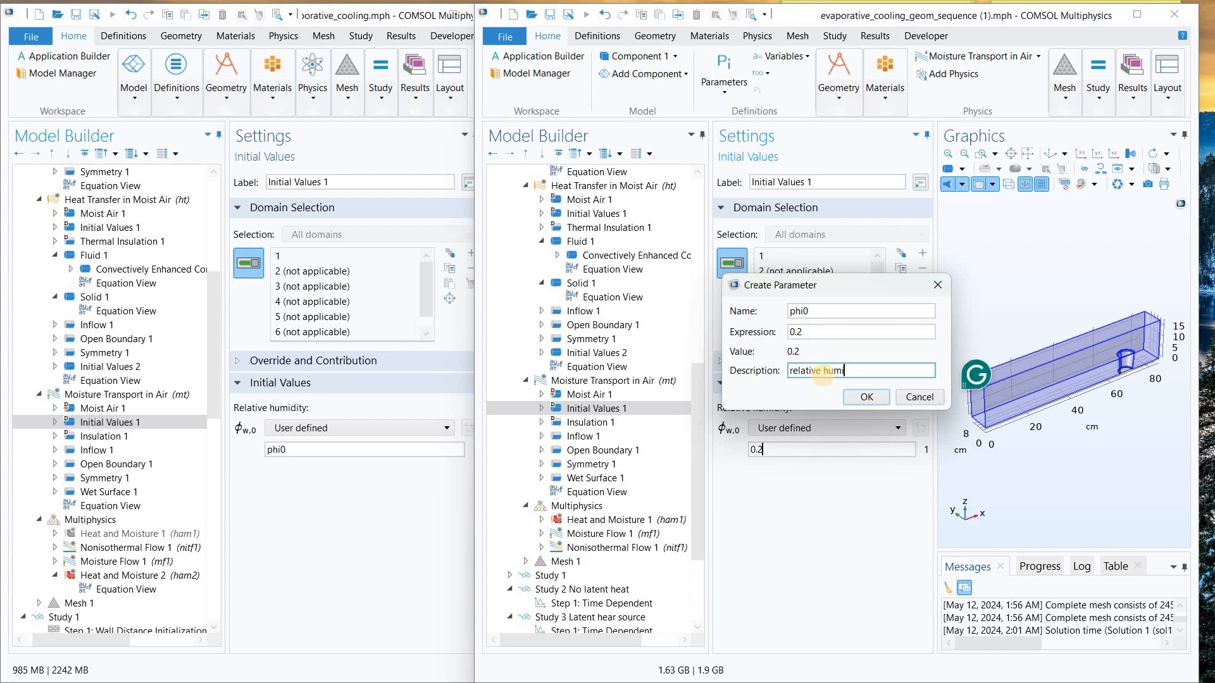
left_click(863, 397)
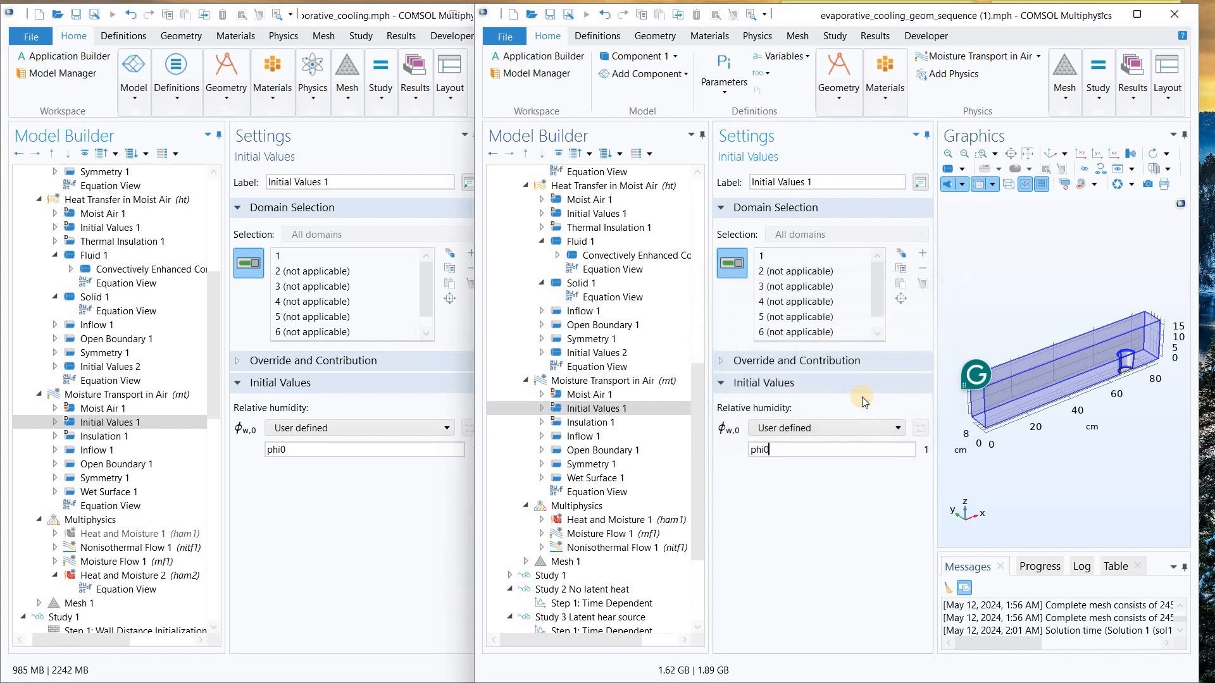
- Set the upstream relative humidity of Moisture Transport's Inflow 1 to phi0 in the new model, matching the reference
left_click(117, 453)
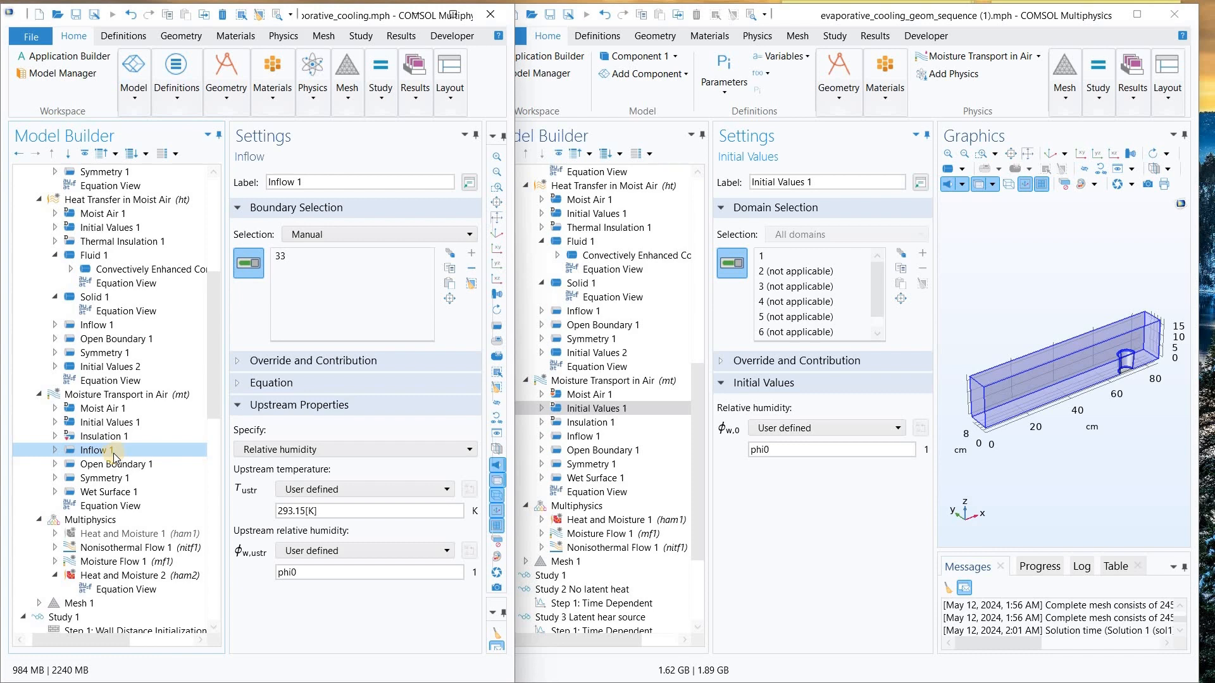
left_click(588, 438)
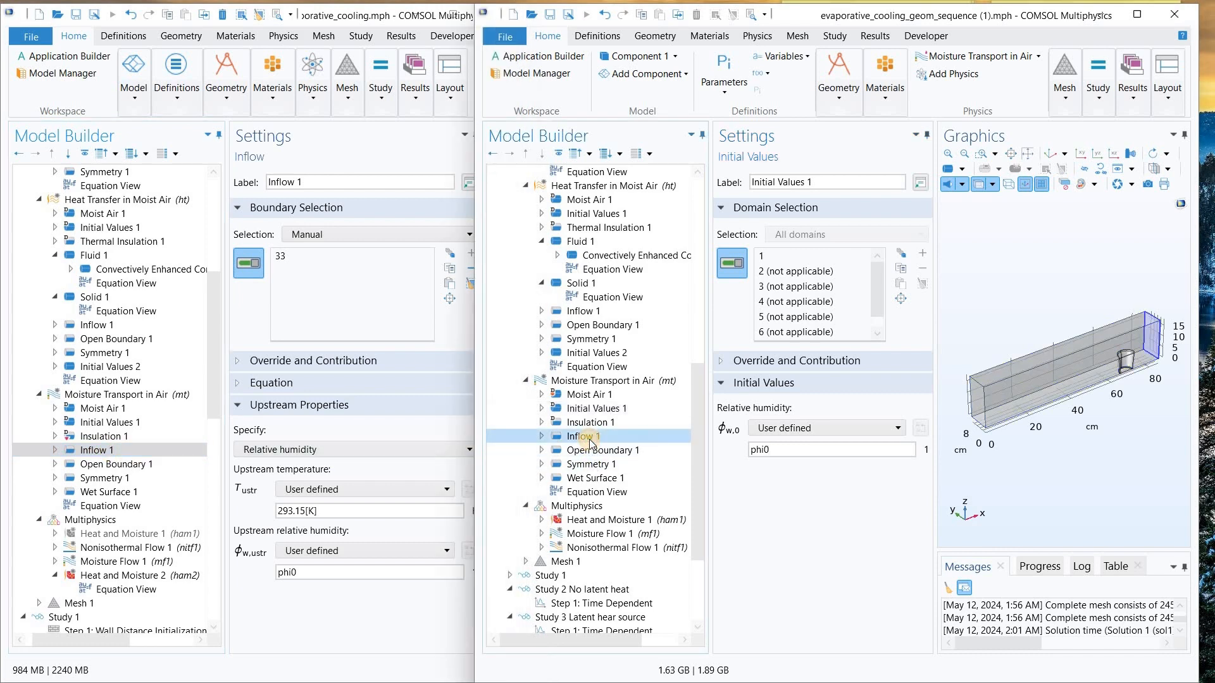
left_click_drag(799, 573, 737, 583)
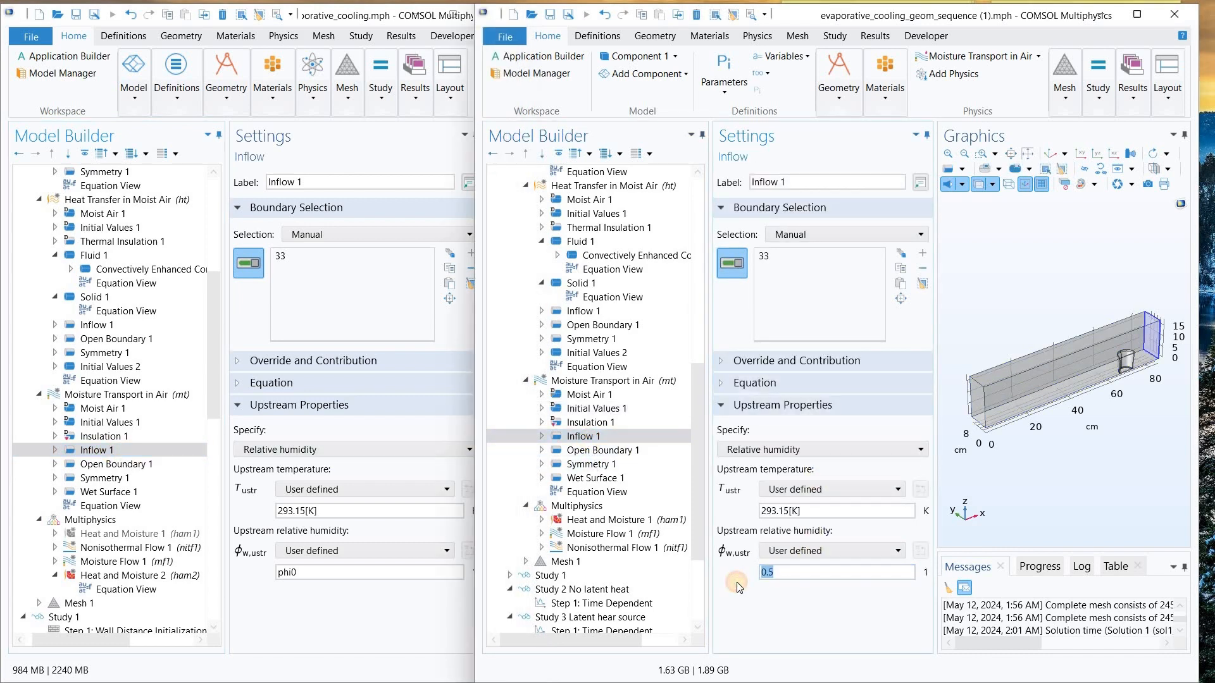
key("BackSpace")
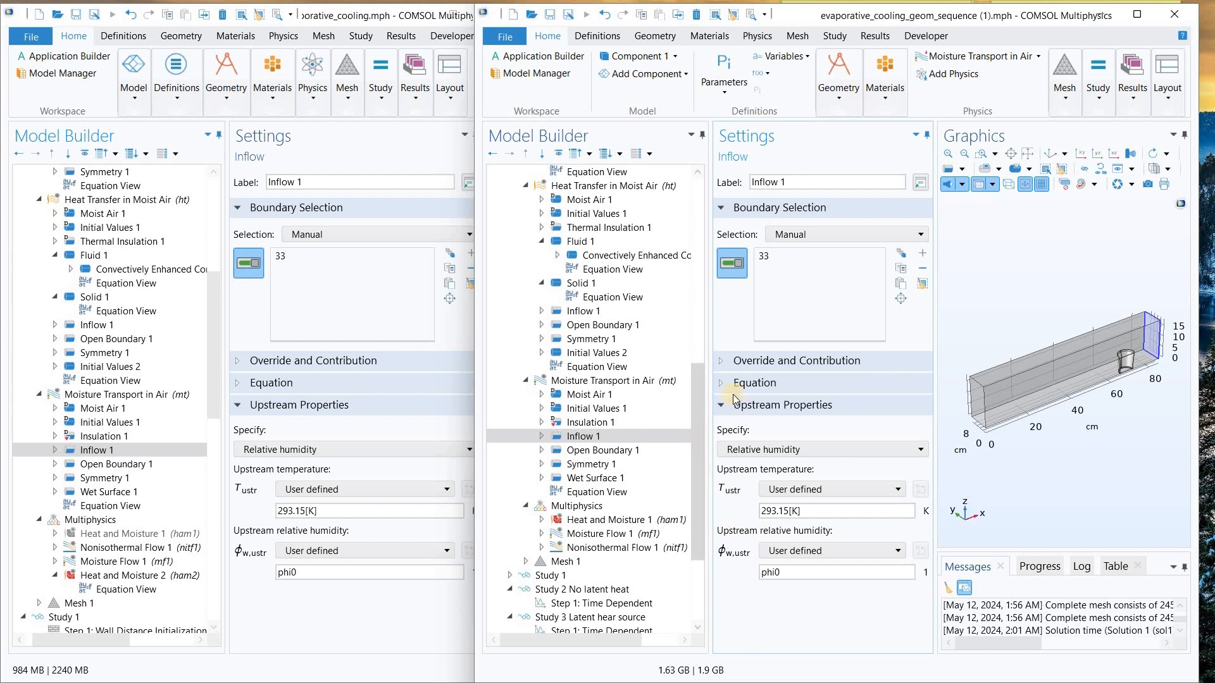
- Look over the new model's physics nodes and compute Study 2 No latent heat
left_click(700, 573)
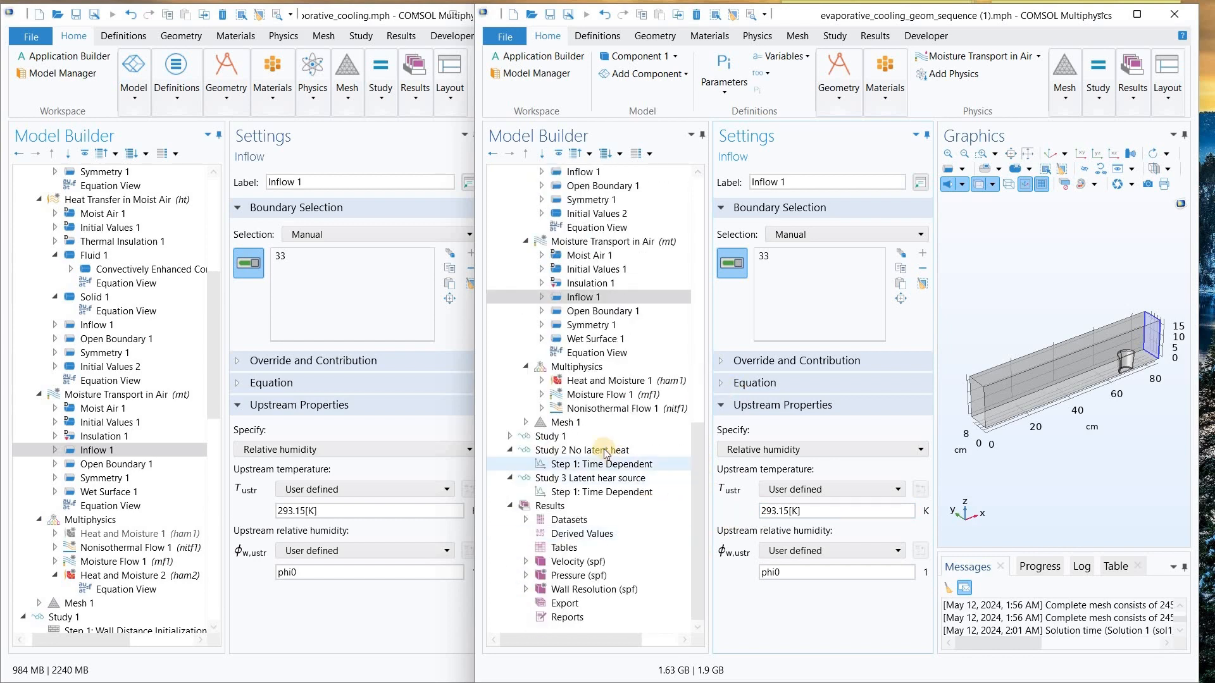
scroll(623, 271, "up", 4)
scroll(629, 312, "up", 1)
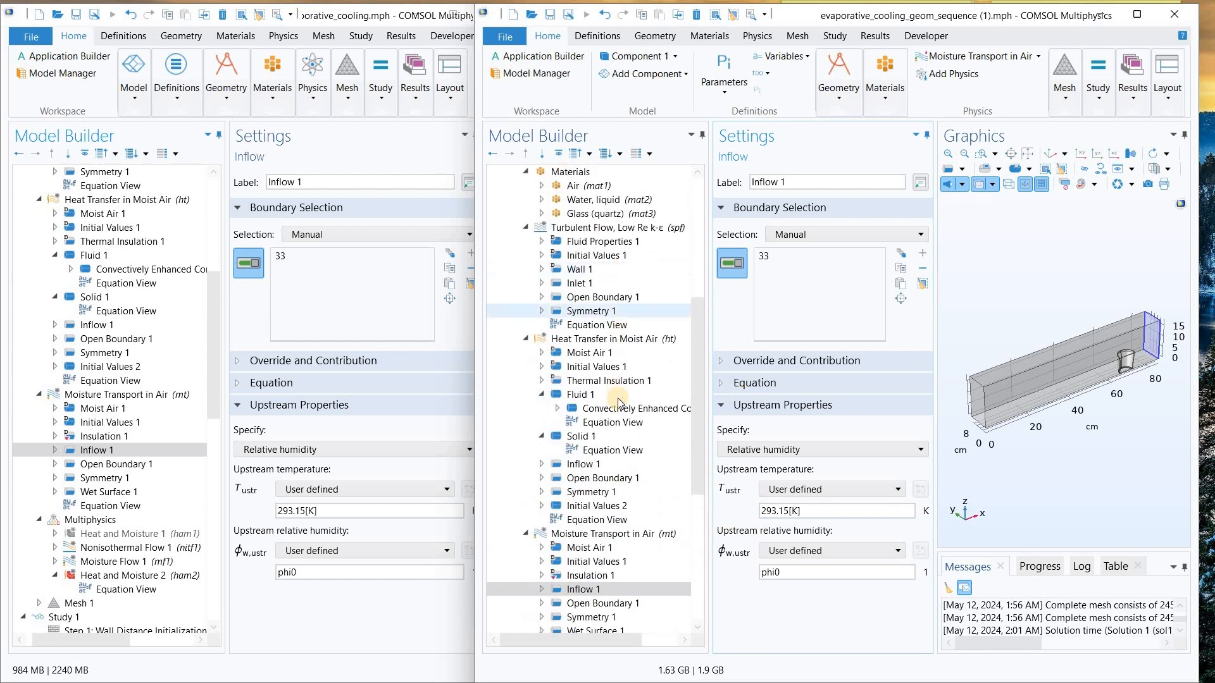
scroll(610, 393, "down", 2)
scroll(636, 572, "down", 3)
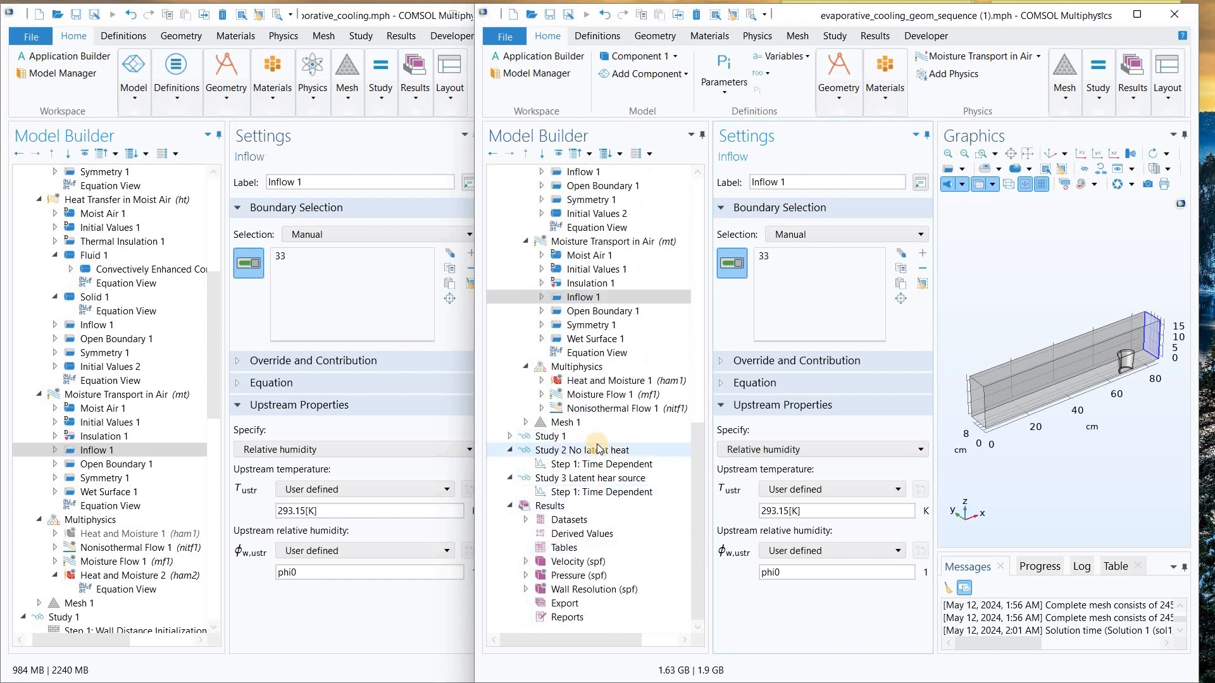
left_click(574, 451)
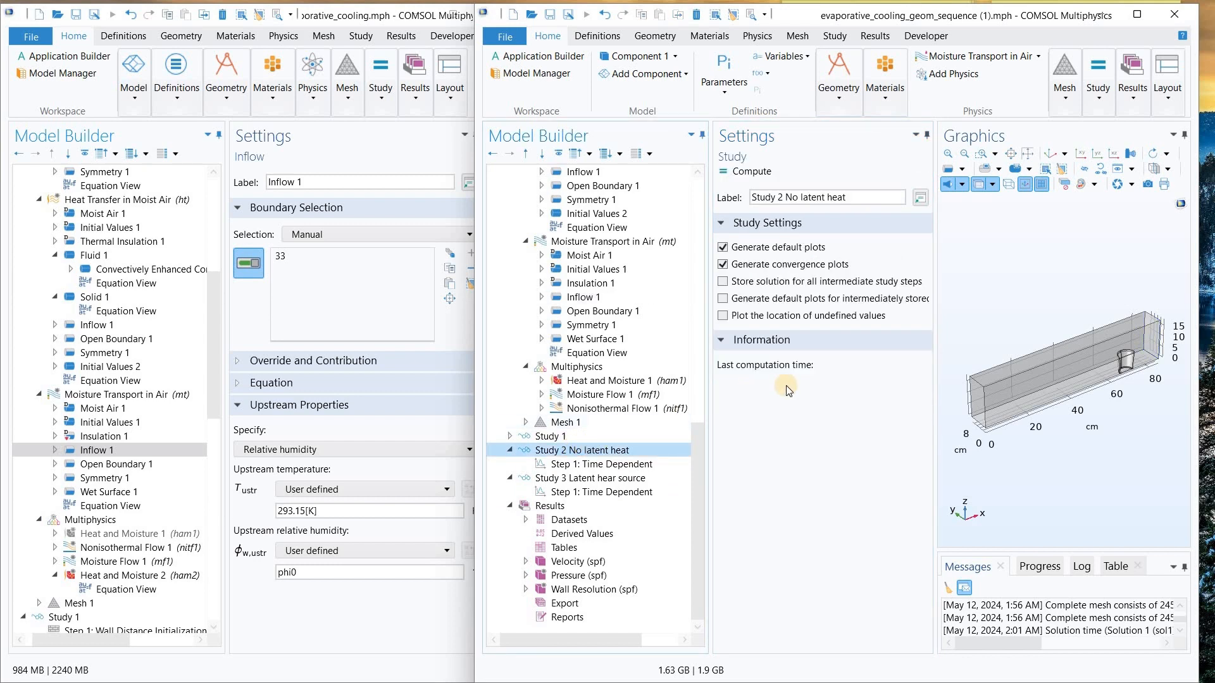
left_click(753, 173)
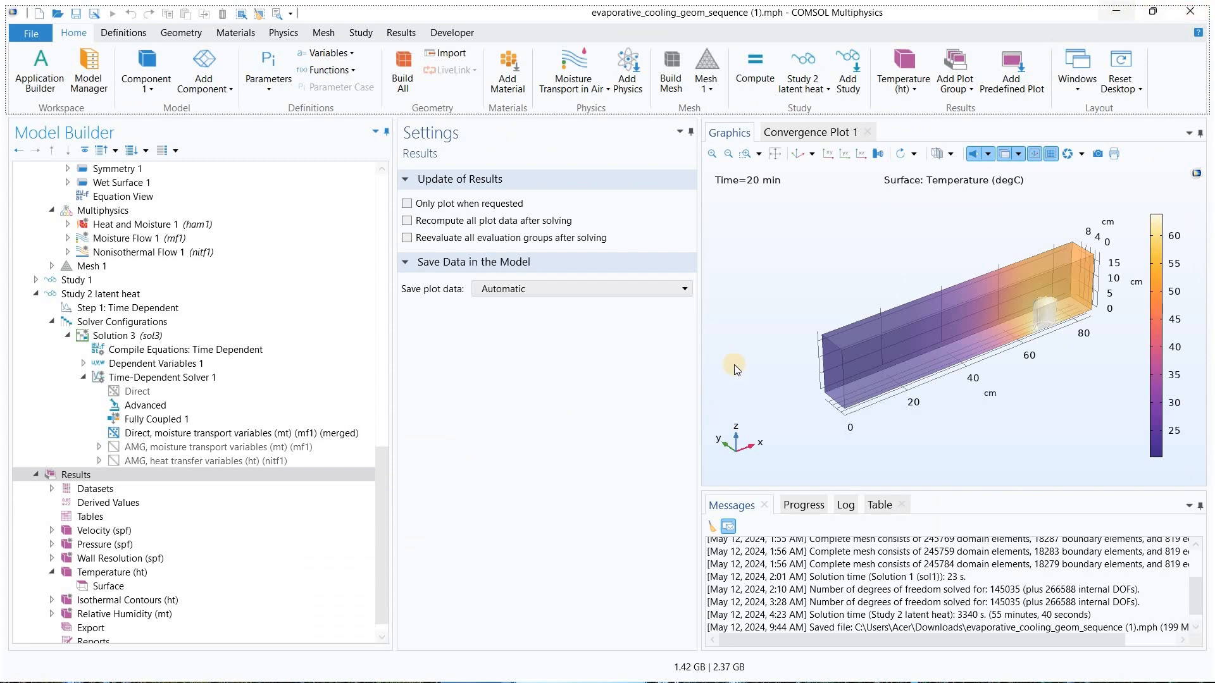
- Review the solved model's tree and the Study 2 latent heat settings, collapsing the Study 2 and Temperature (ht) nodes
scroll(155, 342, "up", 5)
scroll(155, 342, "up", 5)
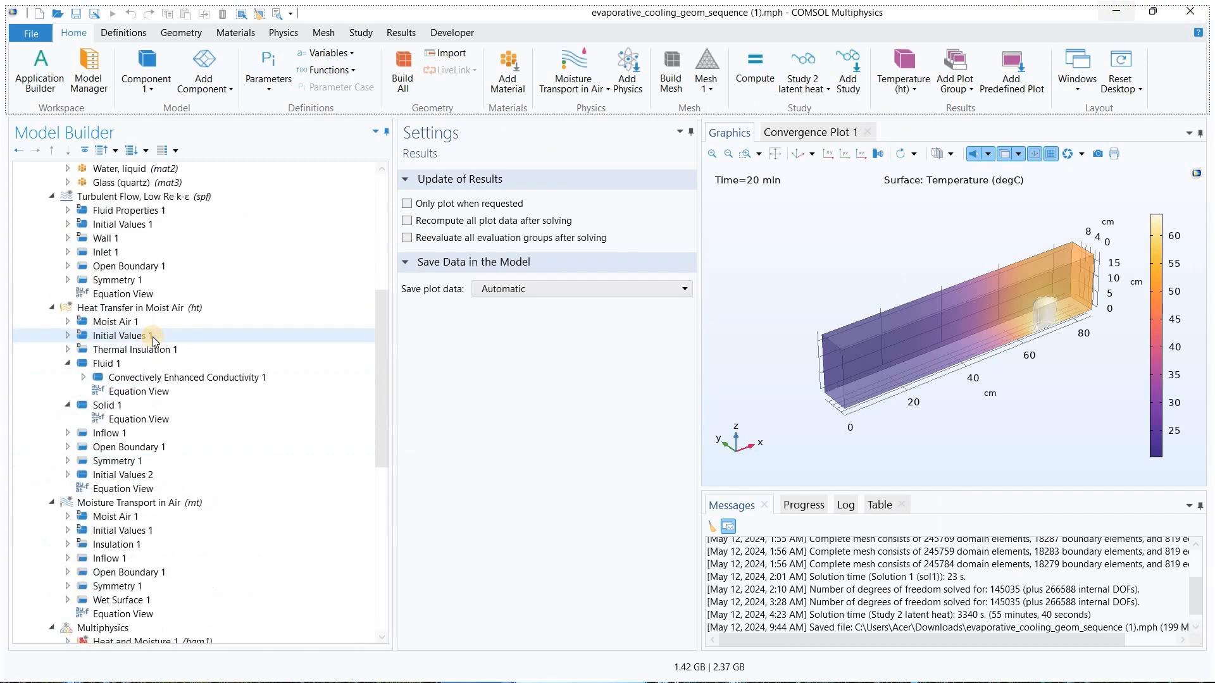
scroll(157, 339, "up", 4)
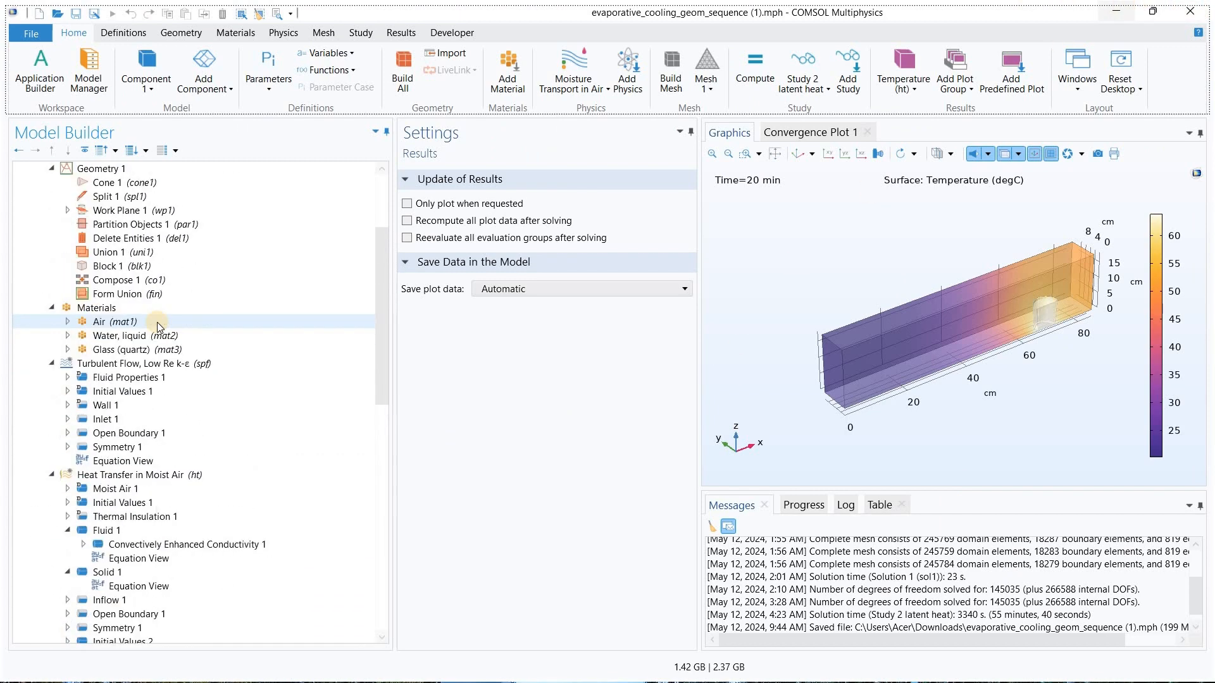
scroll(172, 322, "up", 2)
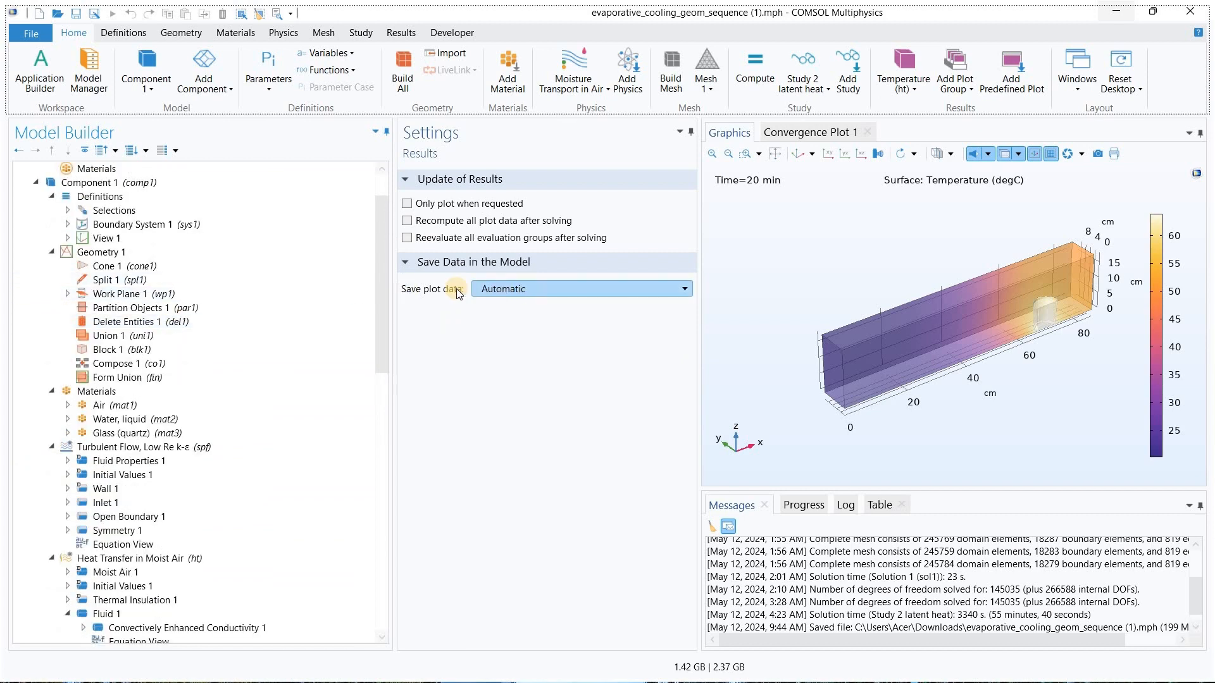
scroll(231, 364, "down", 7)
scroll(232, 367, "down", 5)
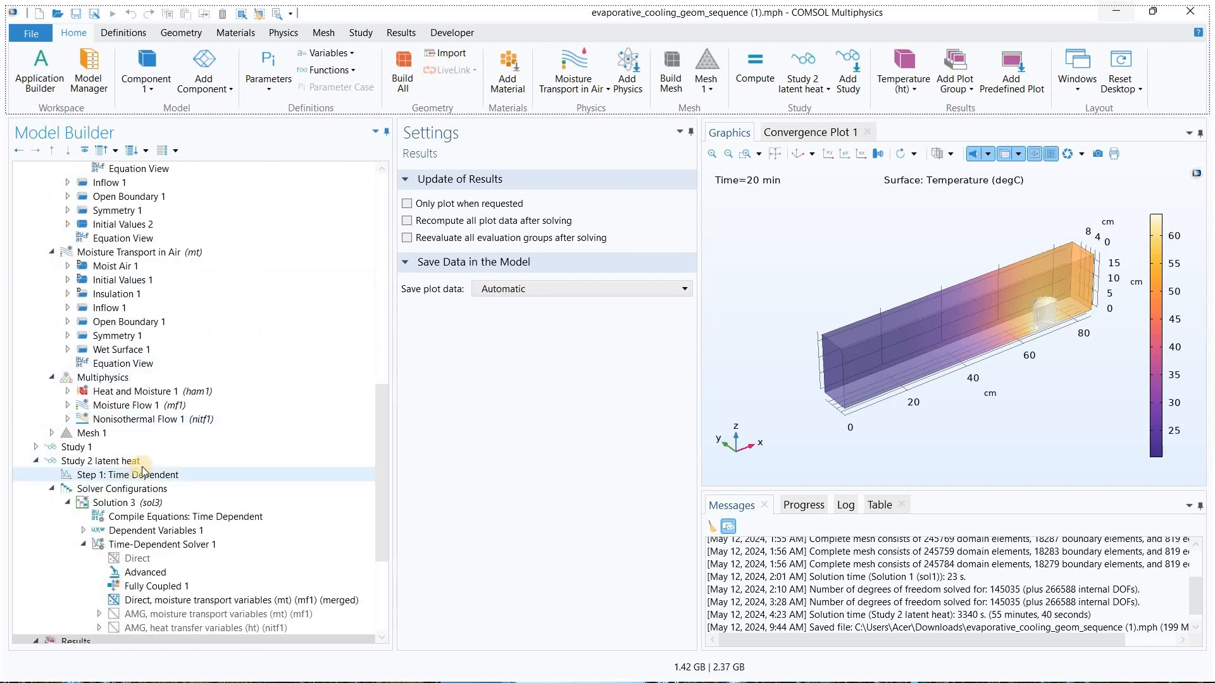
left_click(187, 460)
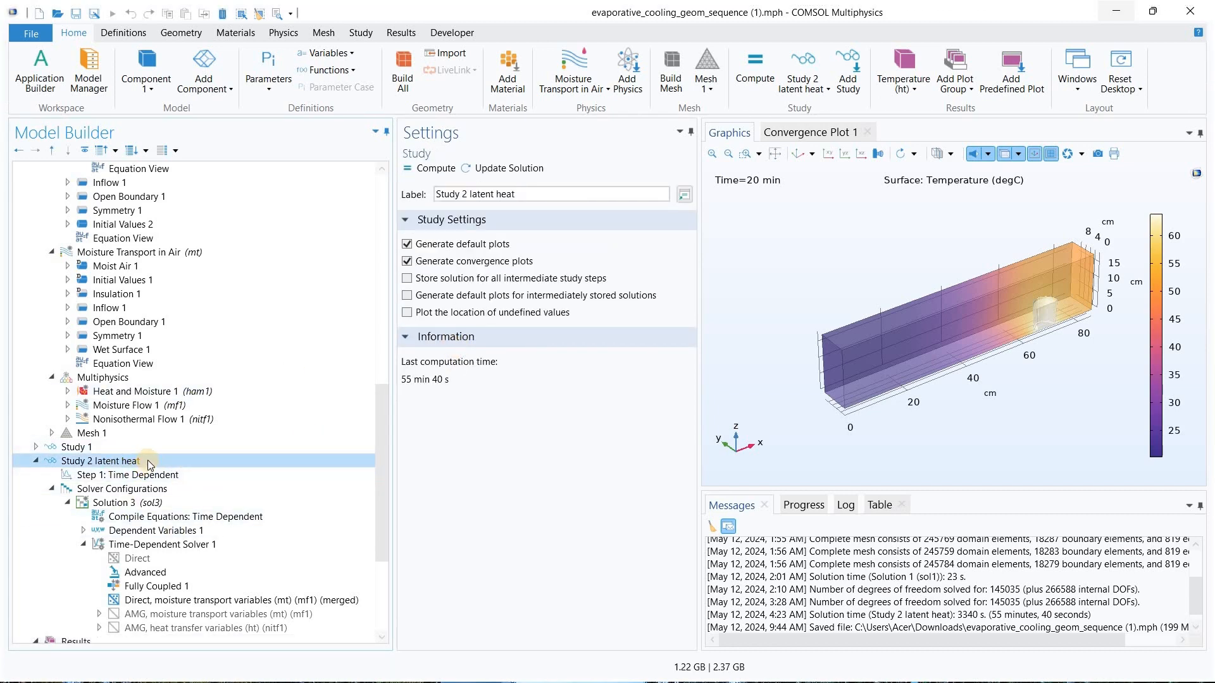
left_click(36, 460)
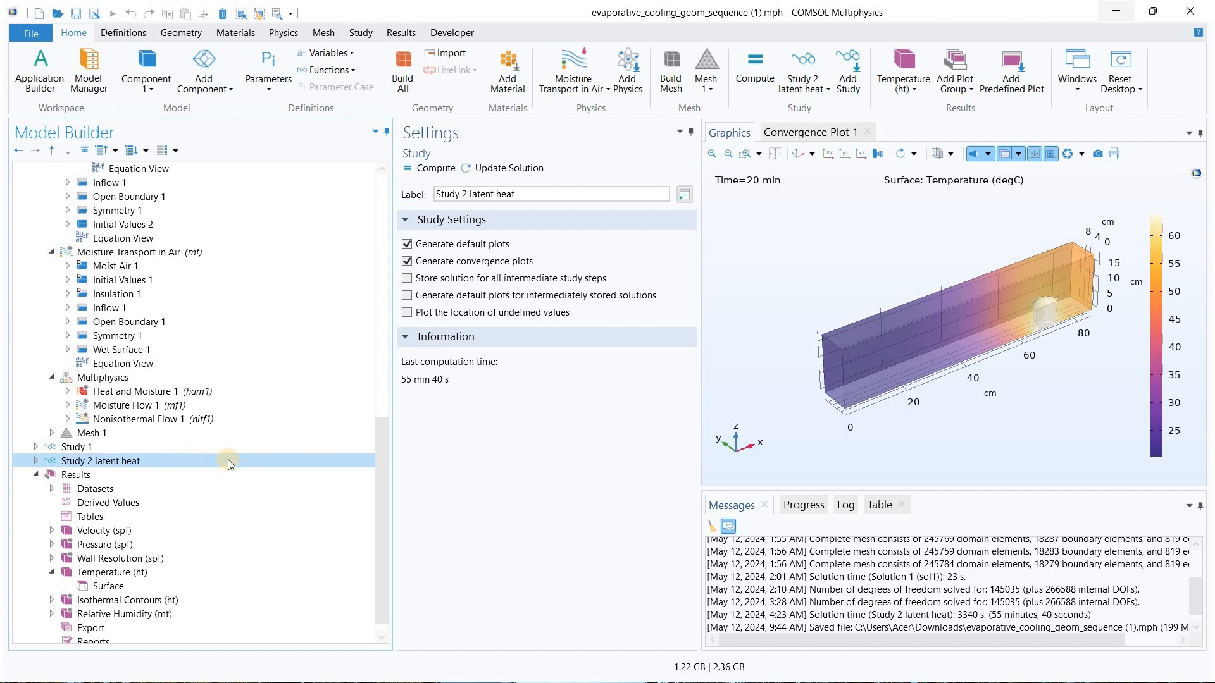
scroll(304, 481, "down", 1)
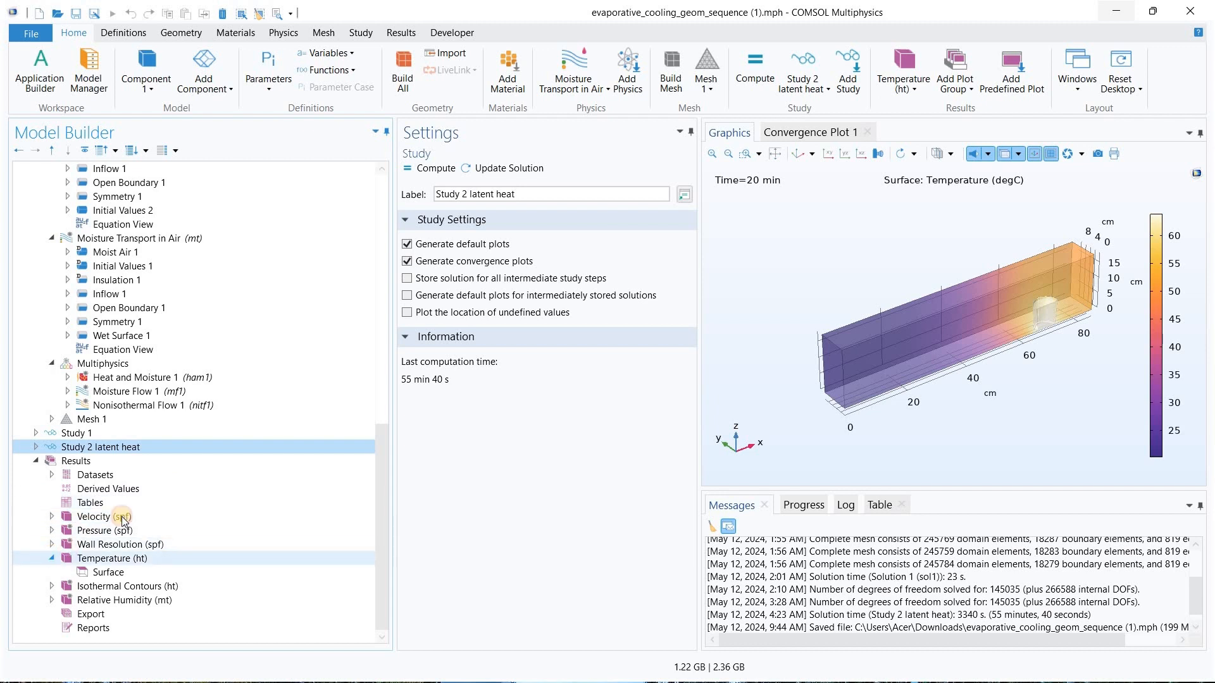
left_click(52, 558)
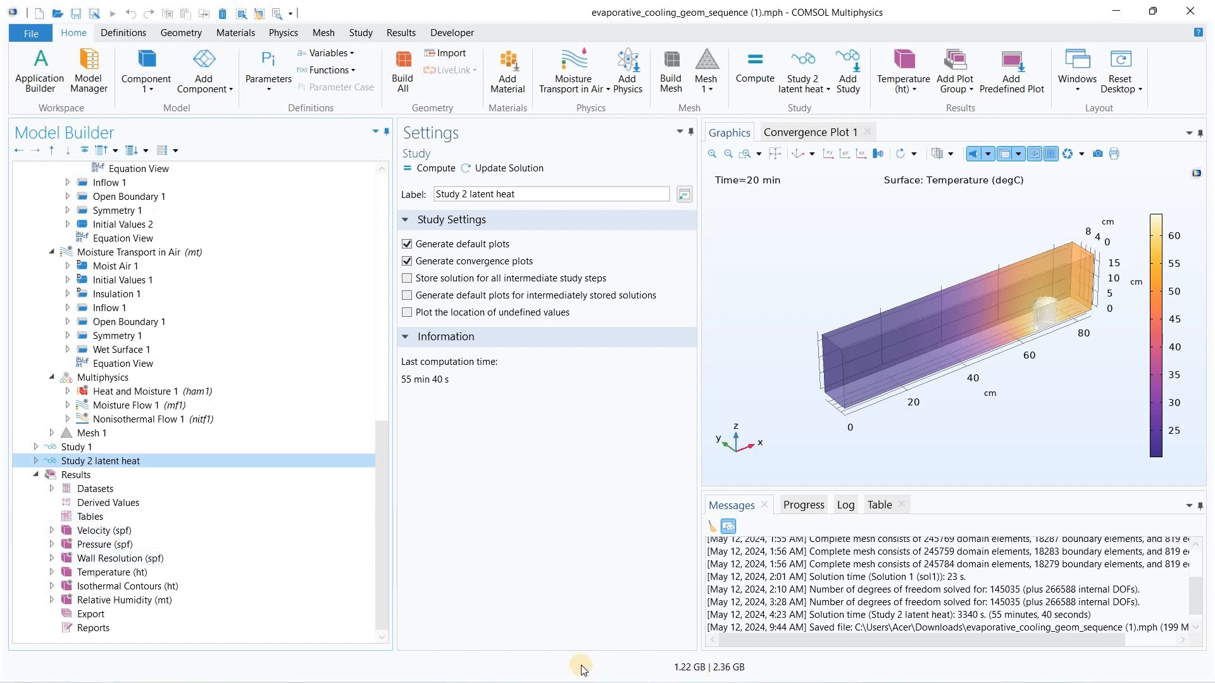
- Switch to the reference model evaporative_cooling.mph and examine its Results, including both Average Water Temperature derived values and the plot groups
left_click(320, 579)
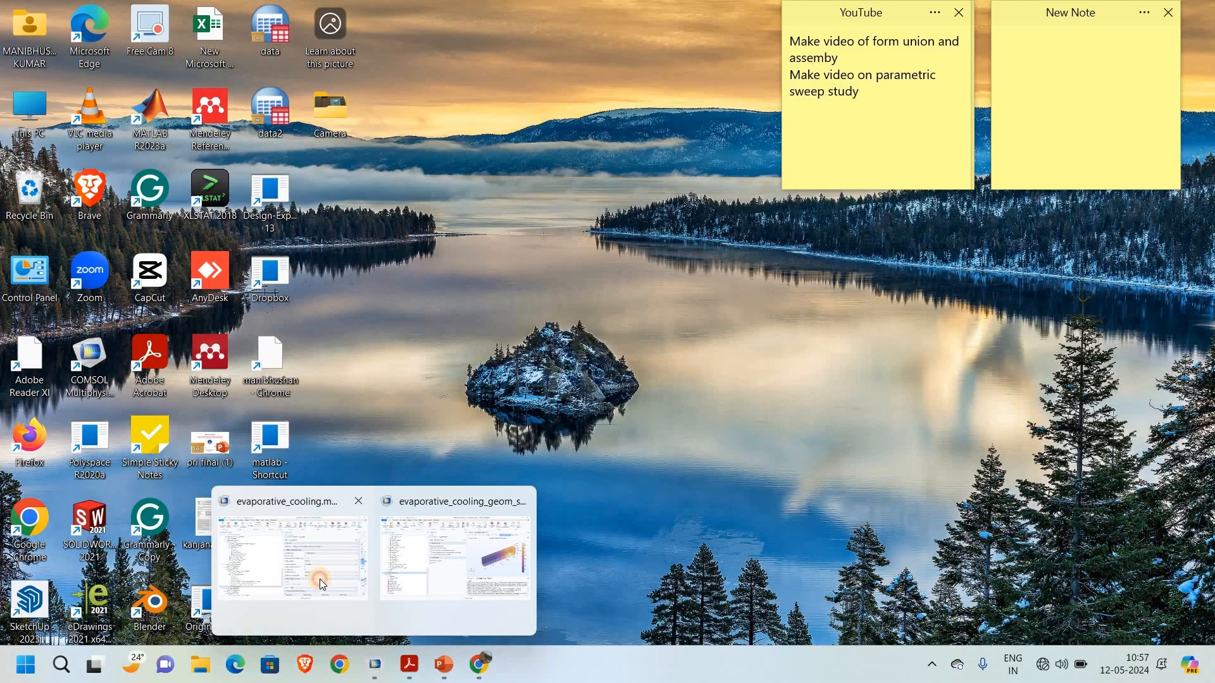
scroll(112, 349, "up", 6)
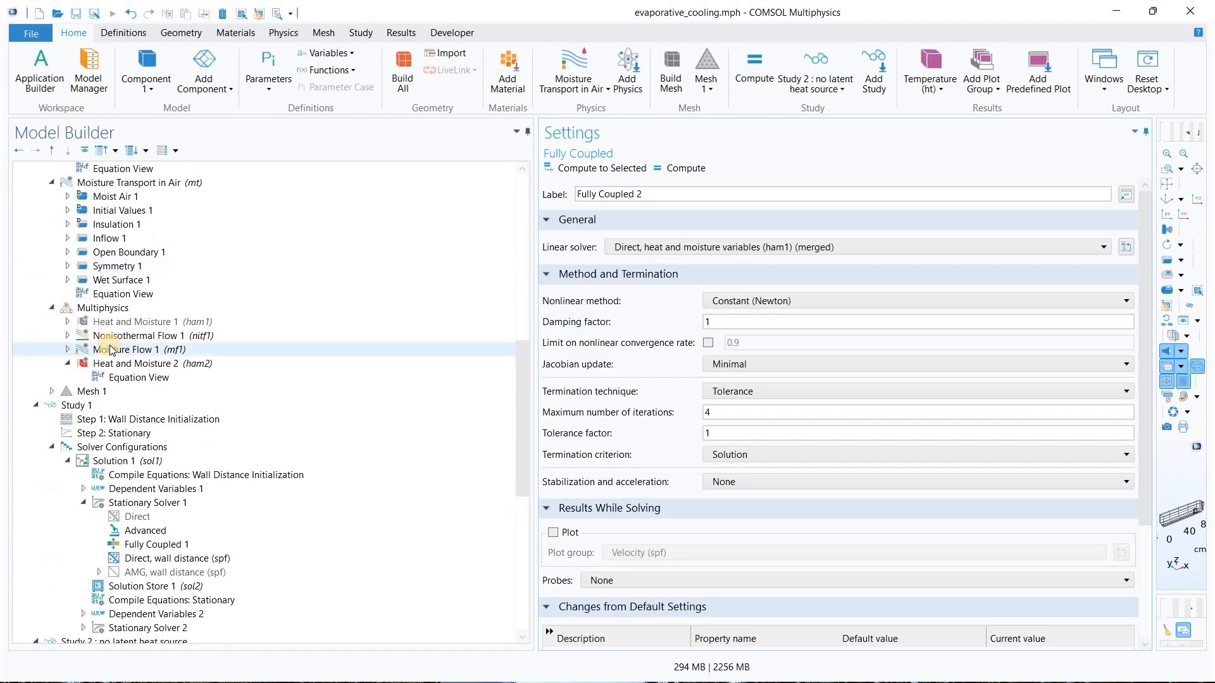
scroll(112, 350, "down", 10)
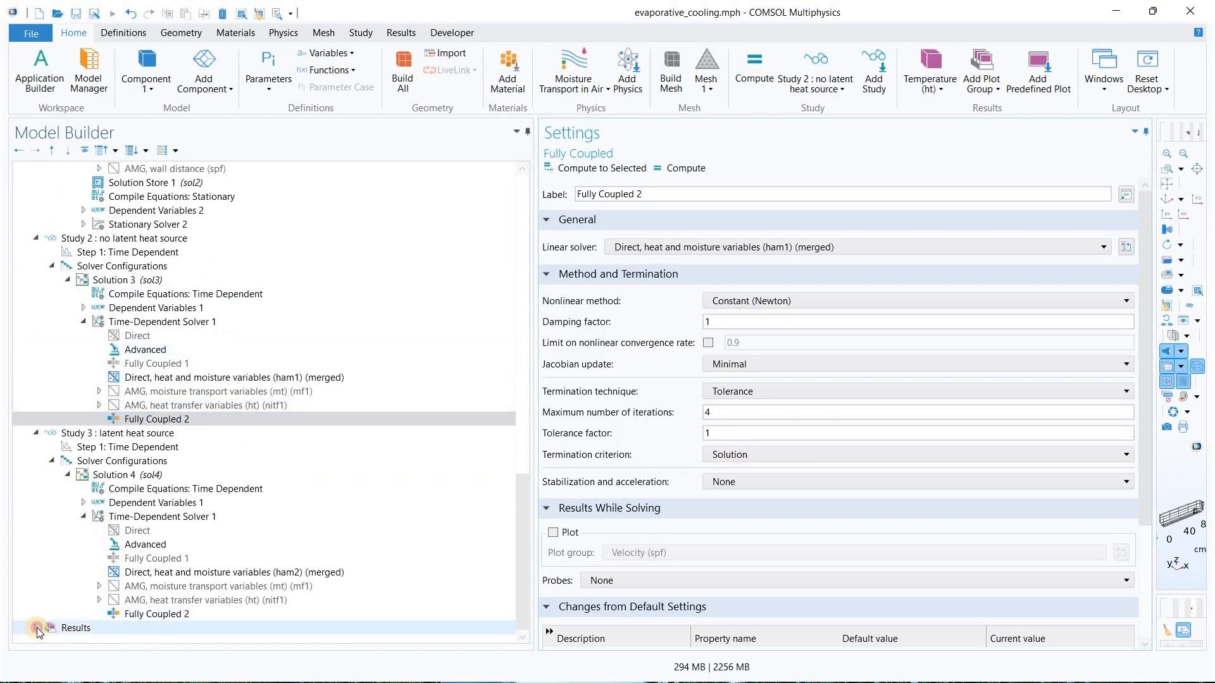
left_click(36, 628)
scroll(155, 494, "down", 7)
left_click(156, 504)
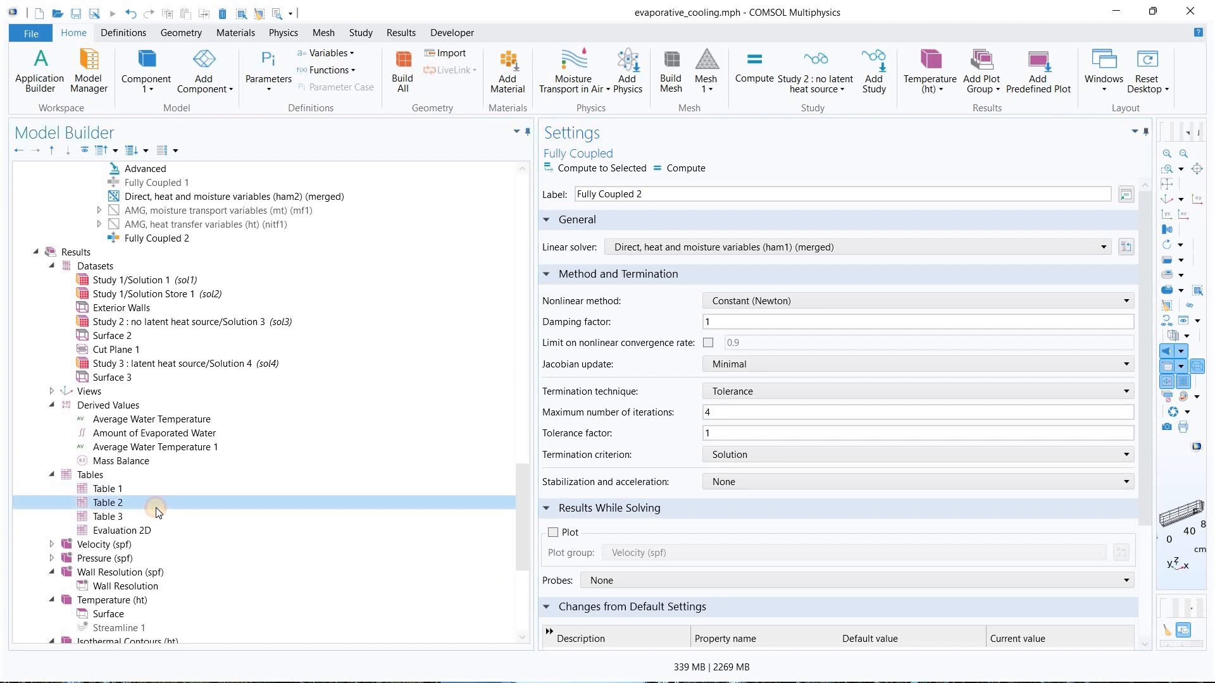
left_click(158, 447)
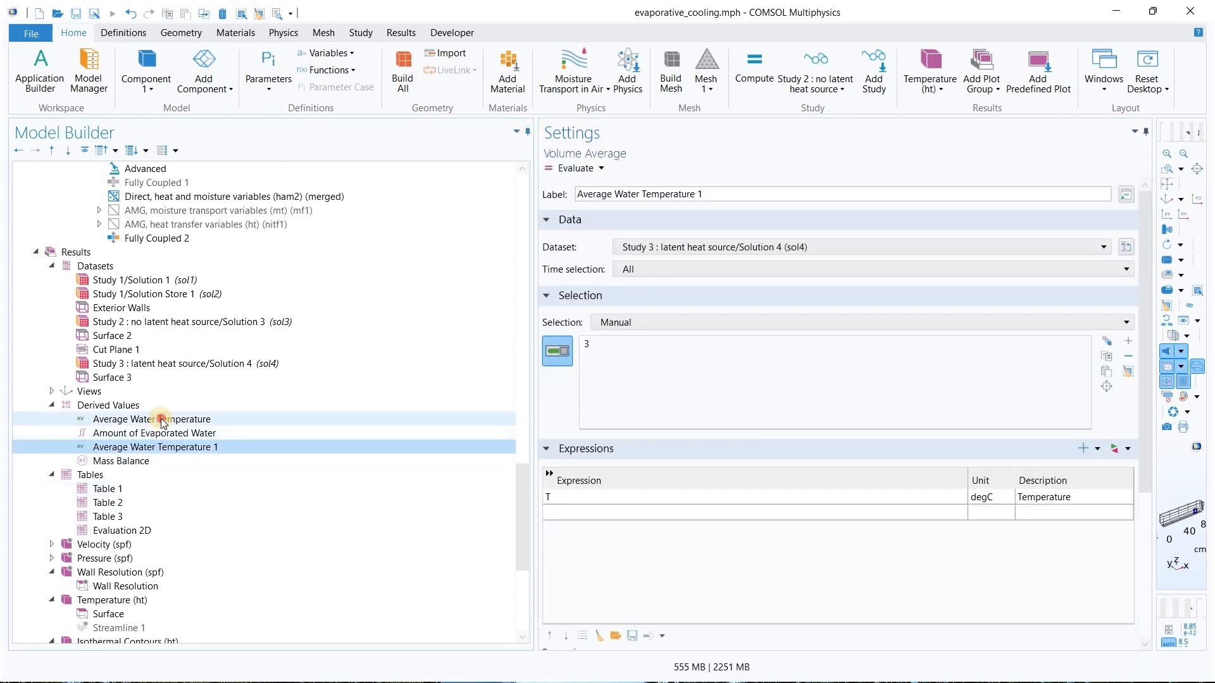
left_click(162, 421)
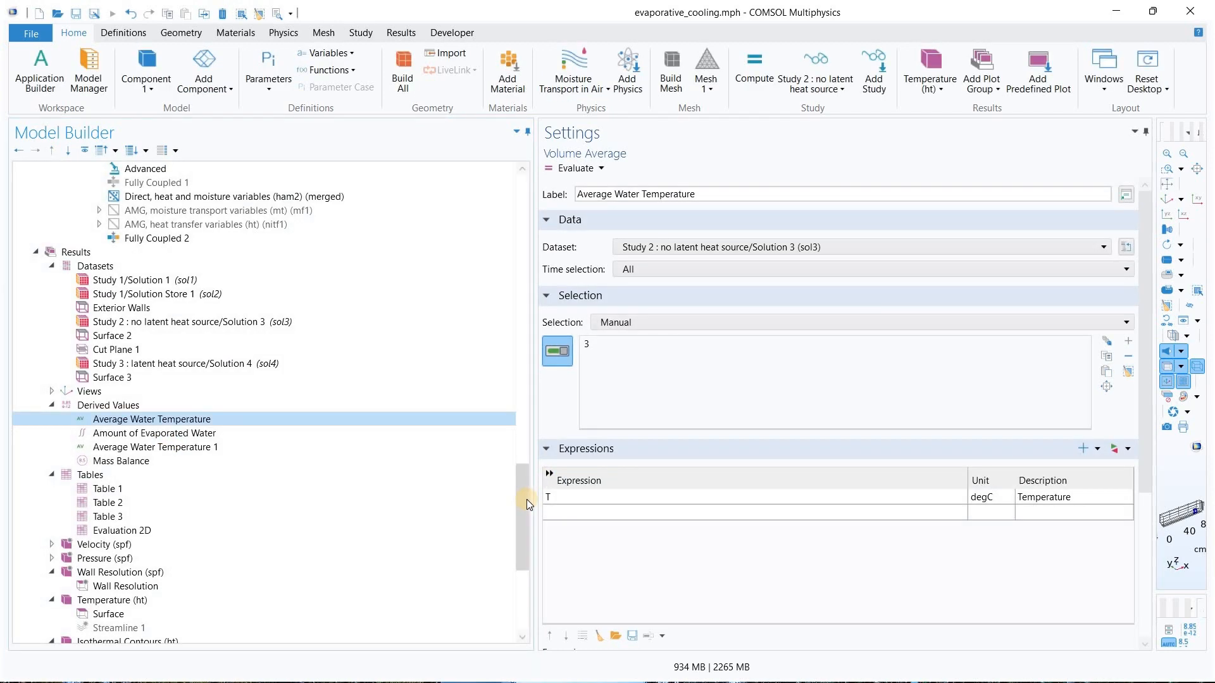
left_click_drag(527, 499, 524, 575)
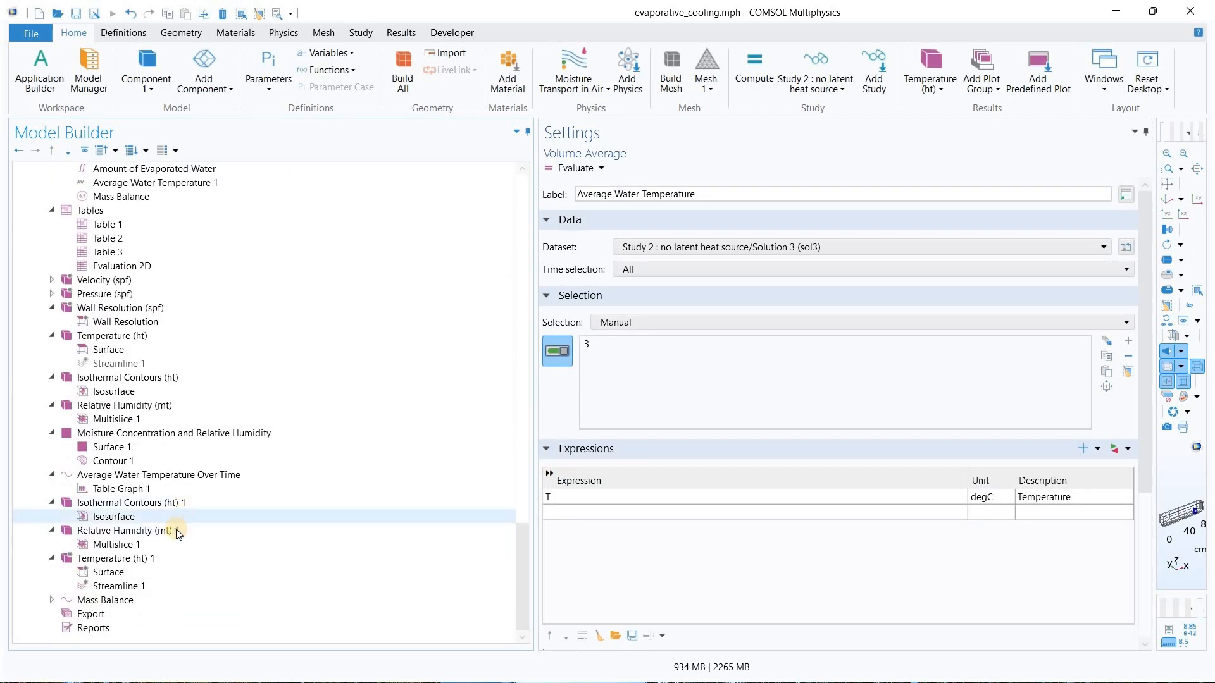
- Examine the reference's Moisture Concentration and Relative Humidity contour and surface, Temperature (ht) 1 streamline settings, and Average Water Temperature Over Time table graph
left_click(179, 461)
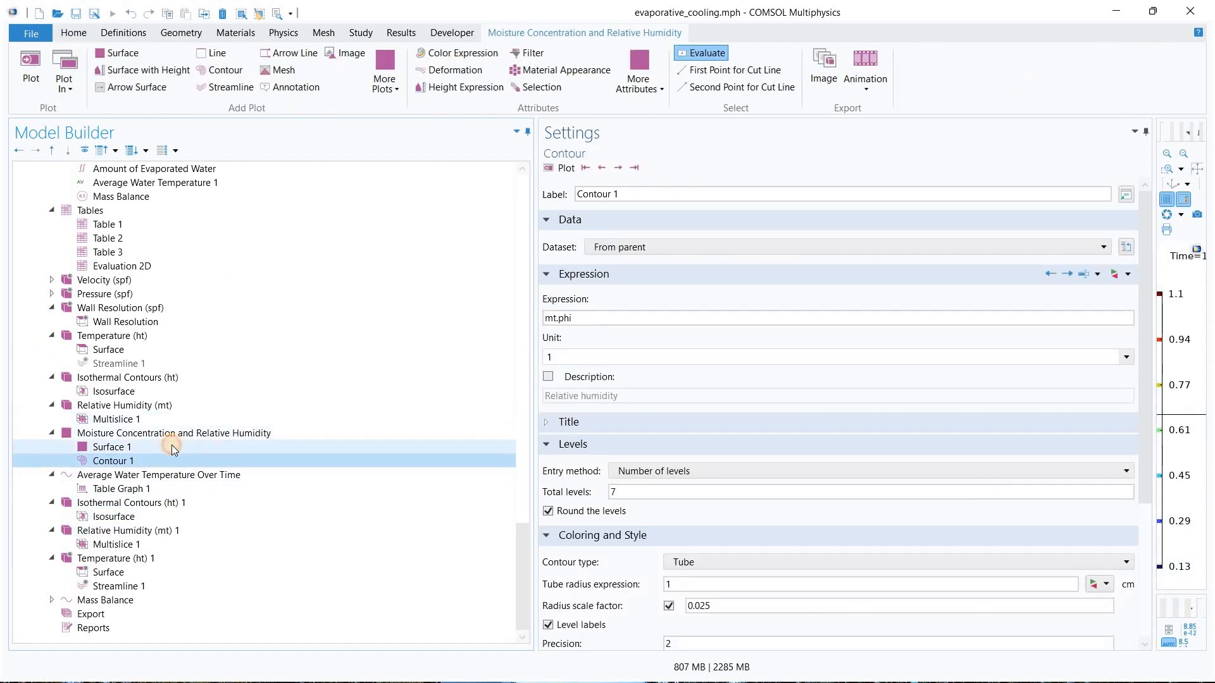
left_click(172, 446)
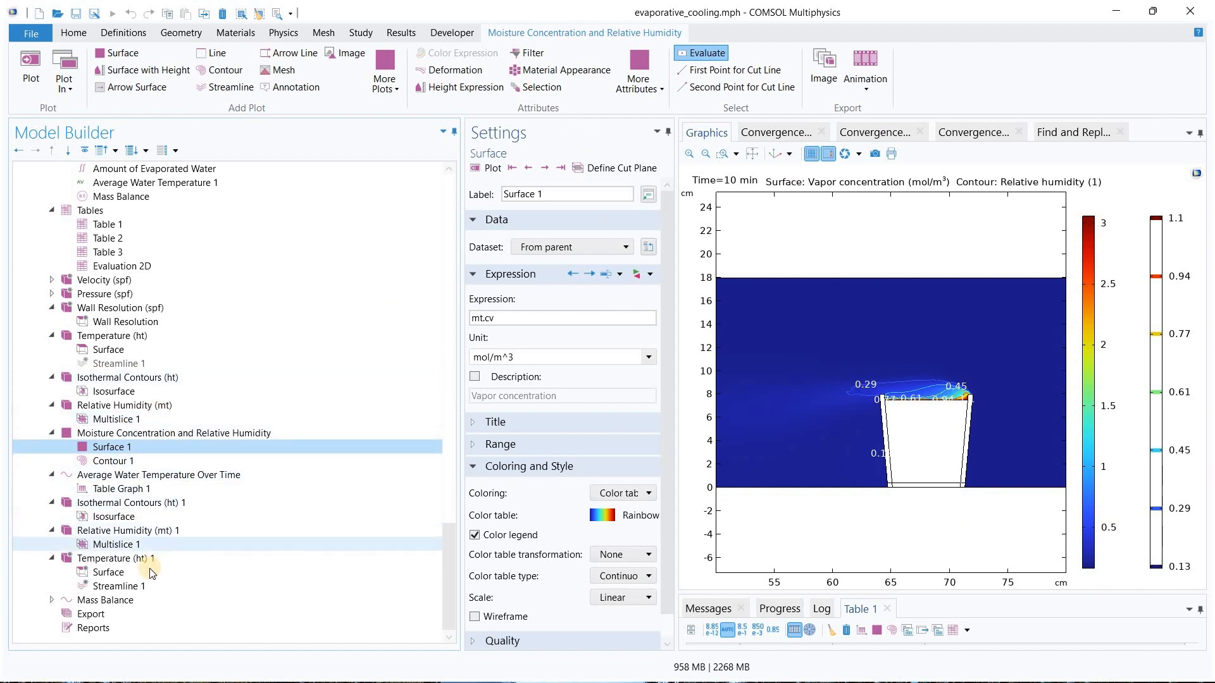
left_click(136, 586)
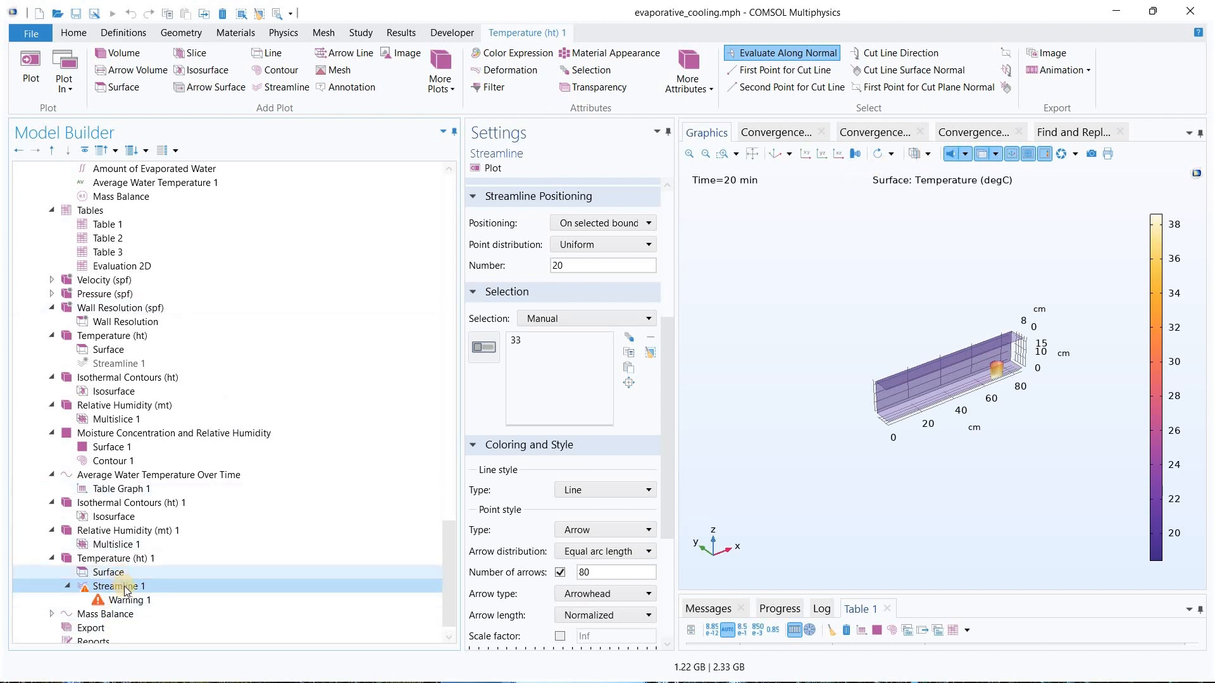
left_click_drag(667, 482, 666, 572)
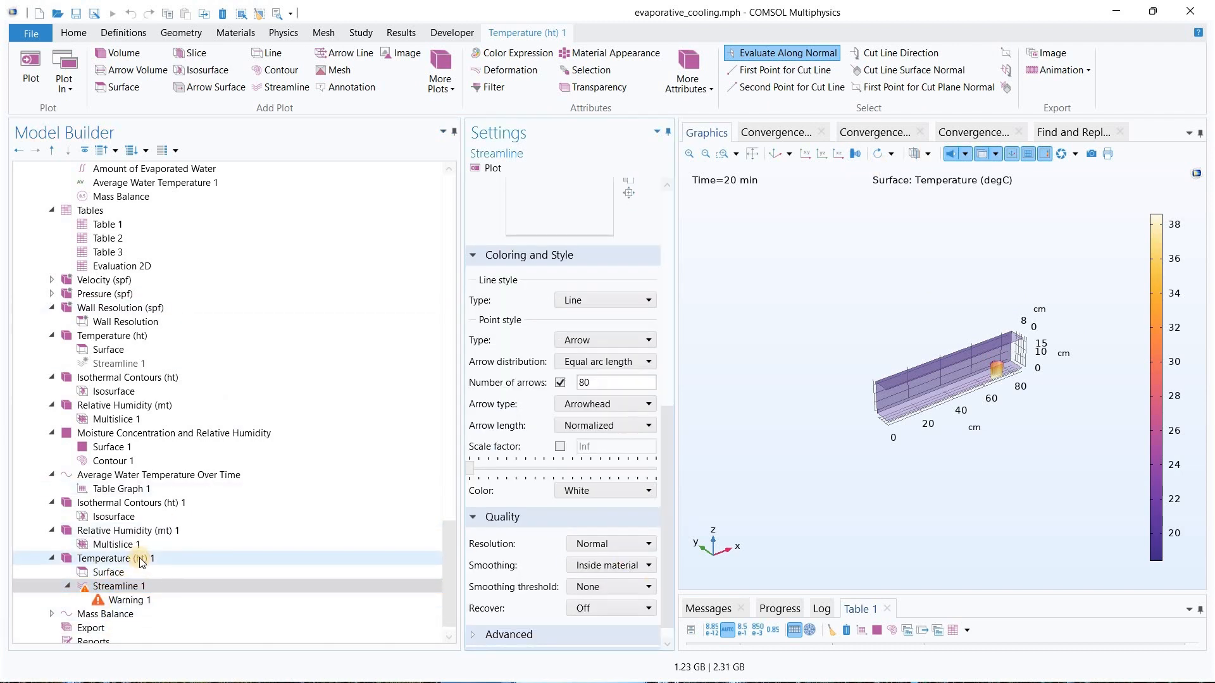
scroll(658, 515, "down", 1)
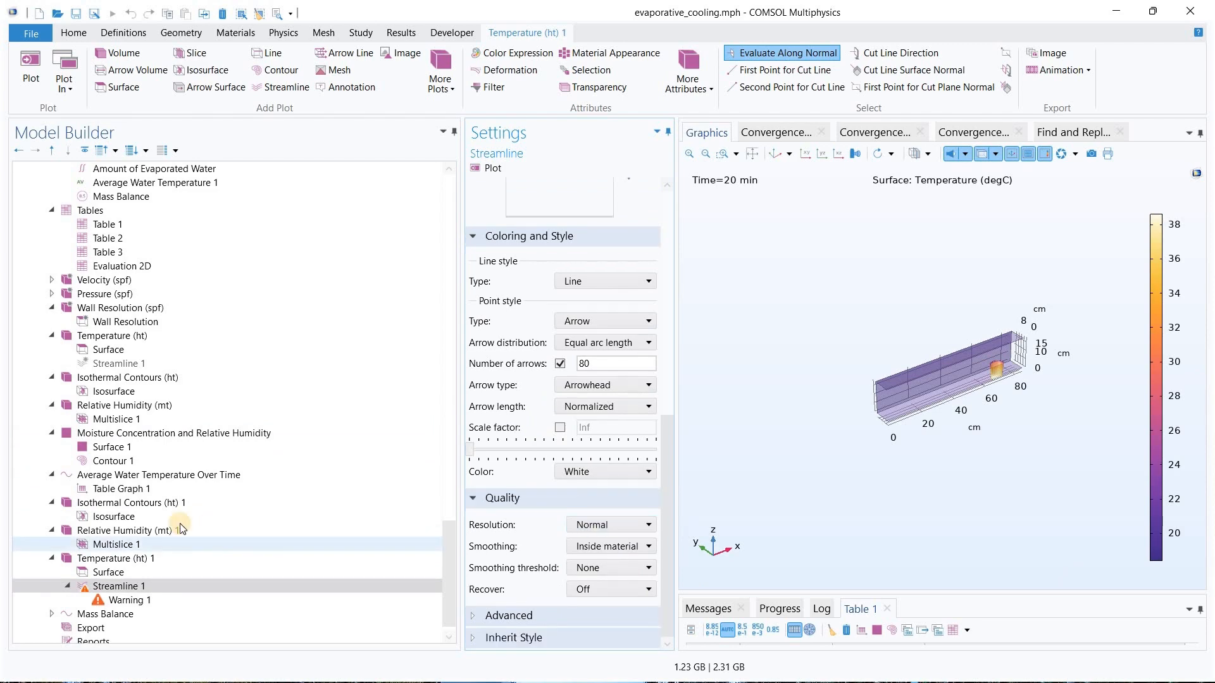
scroll(178, 539, "down", 1)
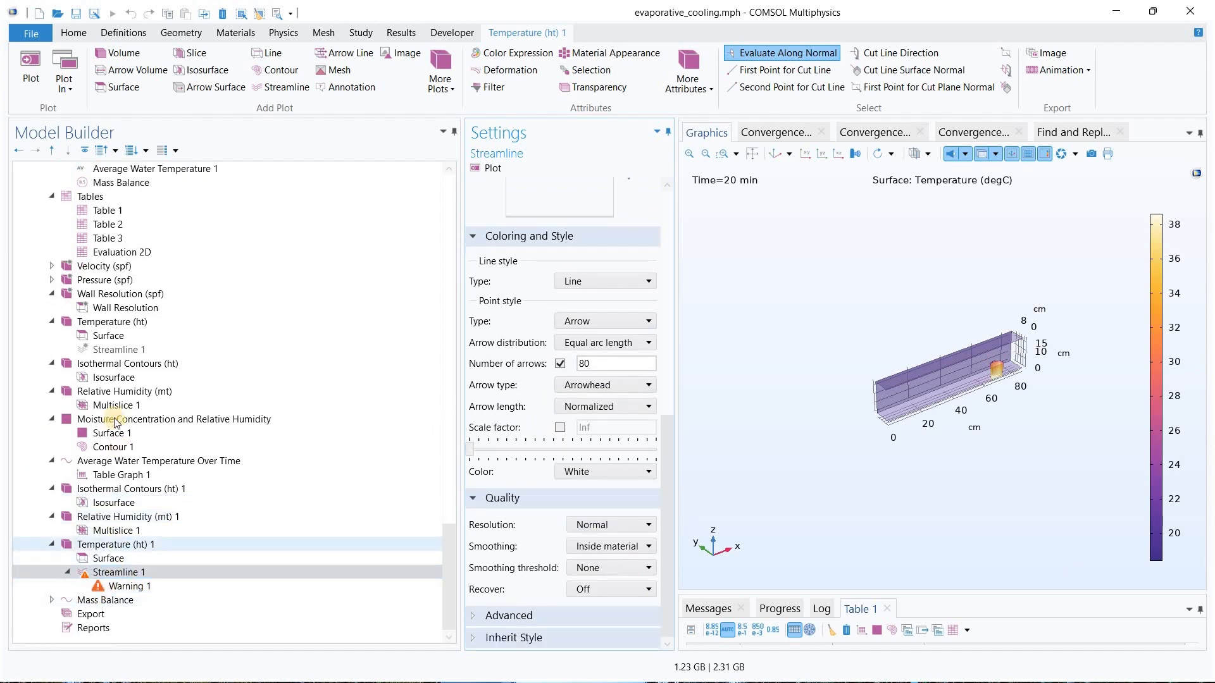
scroll(109, 544, "up", 3)
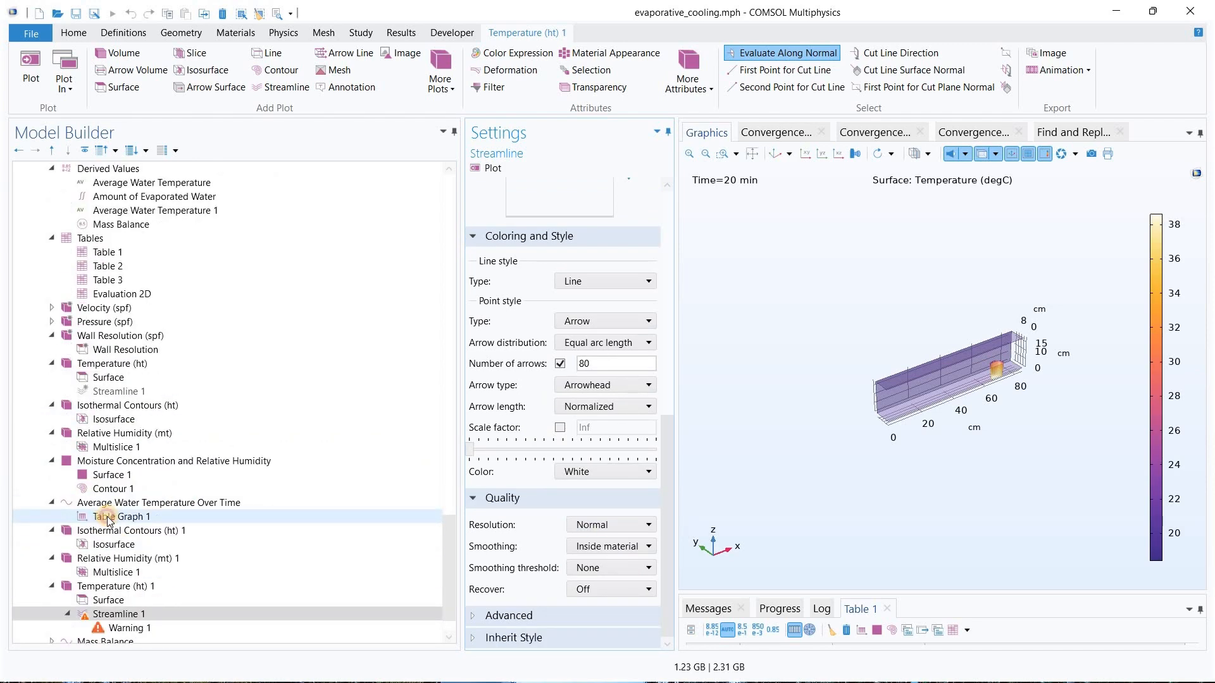
left_click(108, 519)
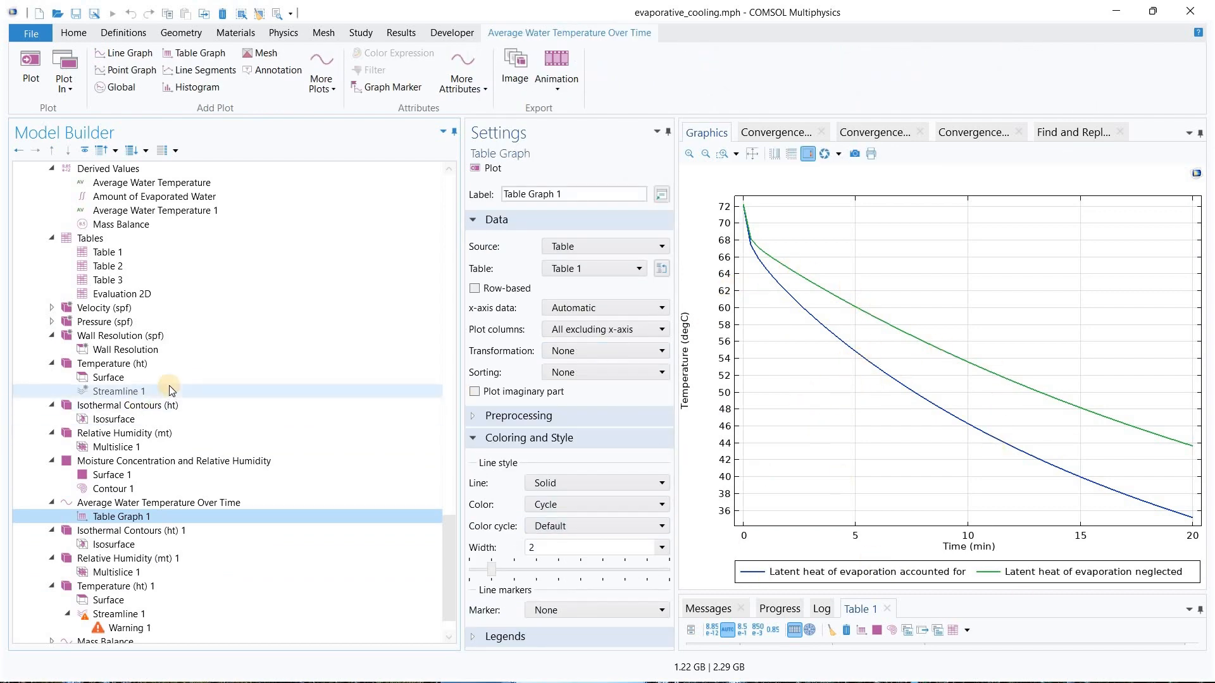
scroll(170, 387, "up", 4)
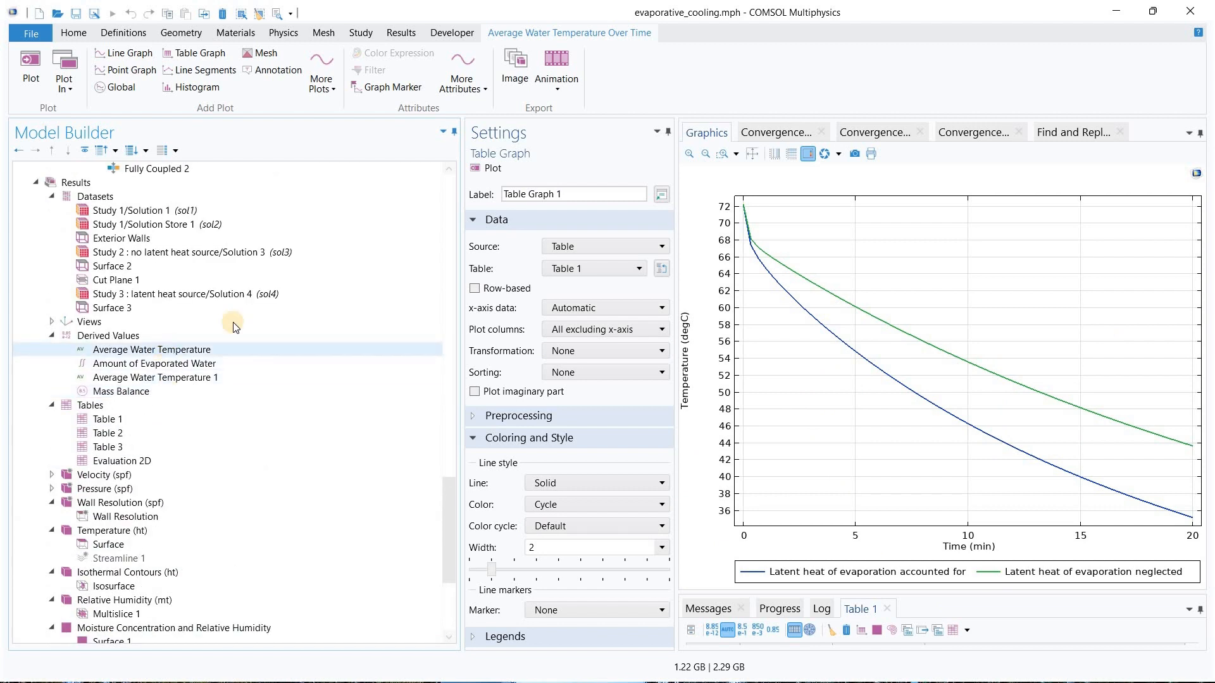